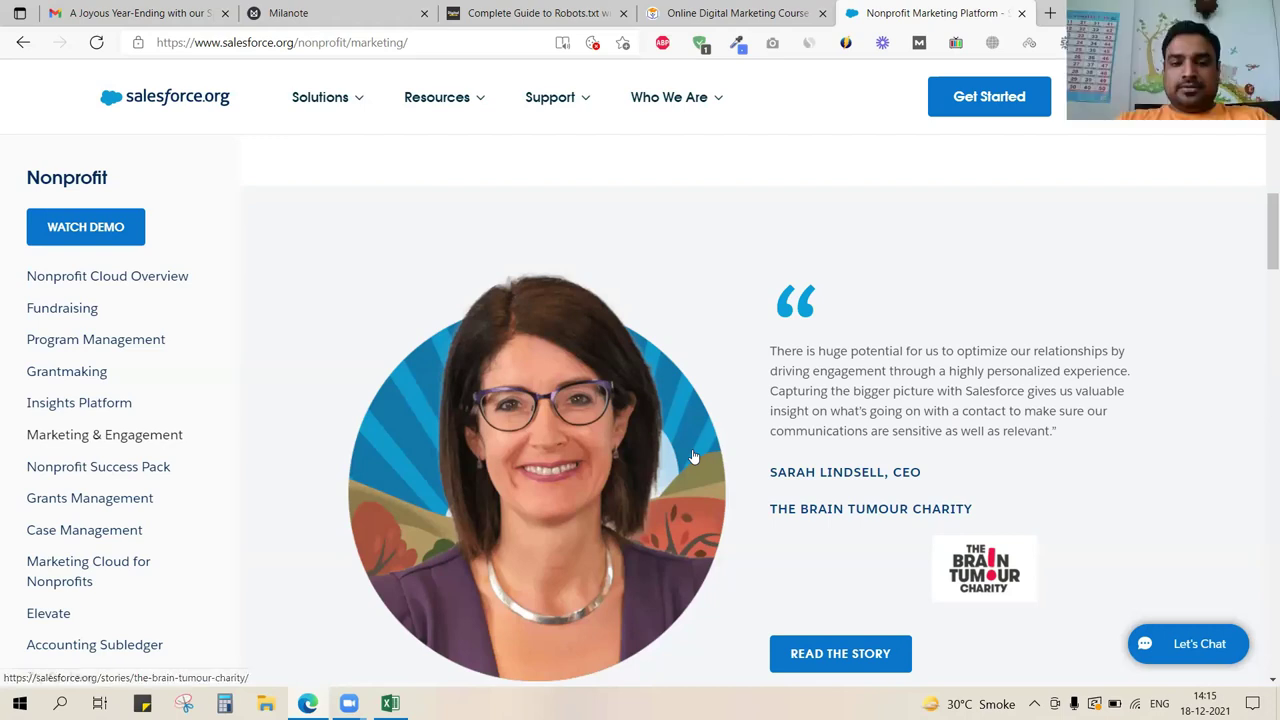
# - Scroll the nonprofit marketing page past The Brain Tumour Charity testimonial to Features & Benefits
pyautogui.moveTo(348, 703)
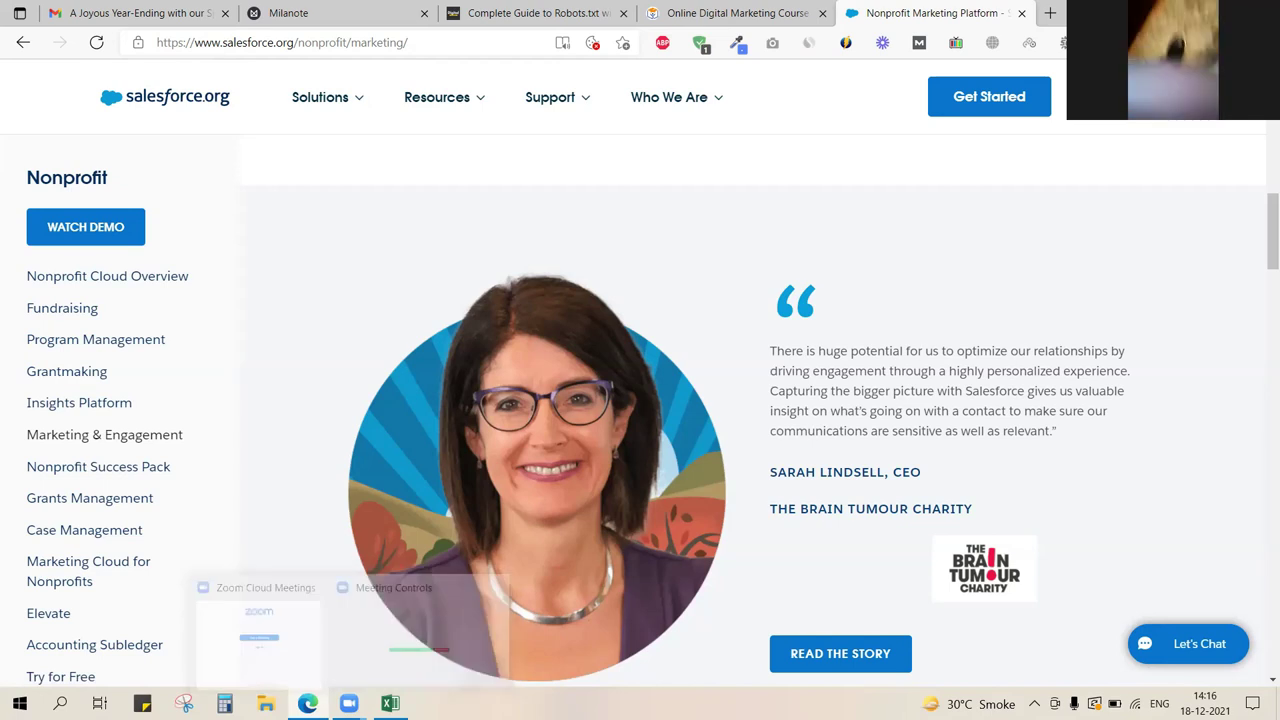
pyautogui.scroll(-3, 700, 606)
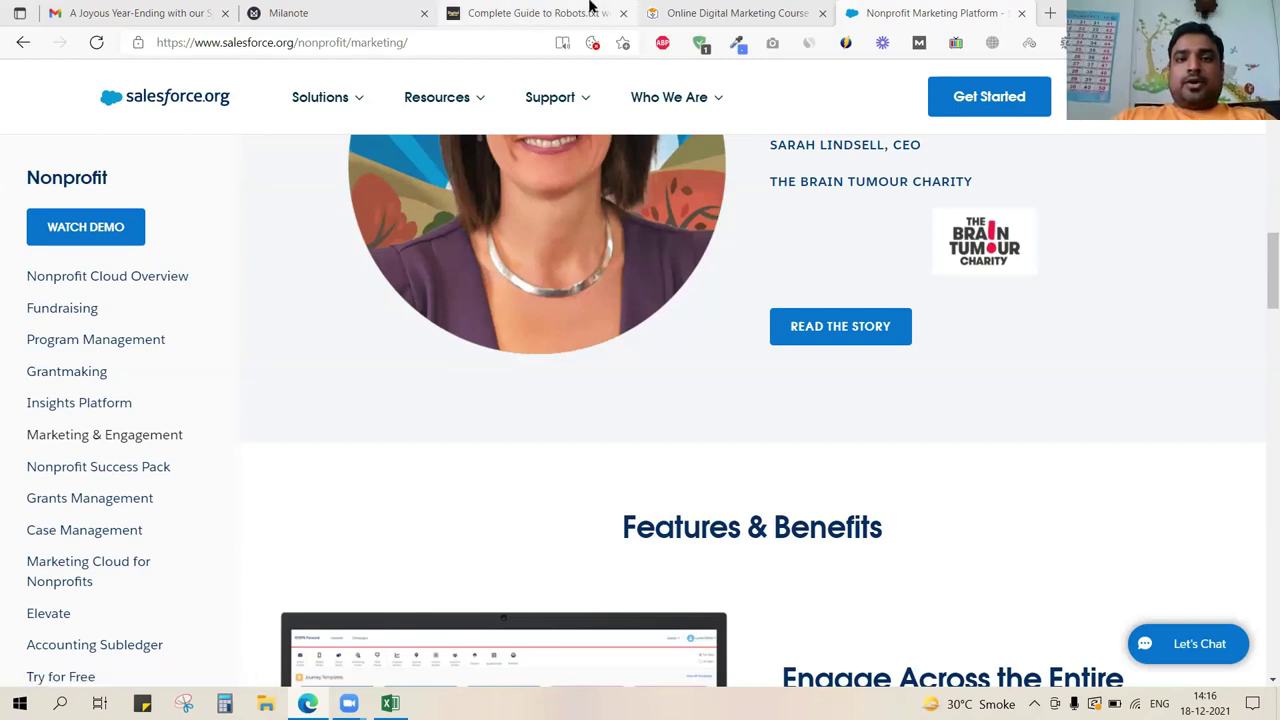
pyautogui.click(772, 18)
pyautogui.scroll(-4, 763, 490)
pyautogui.scroll(-2, 763, 487)
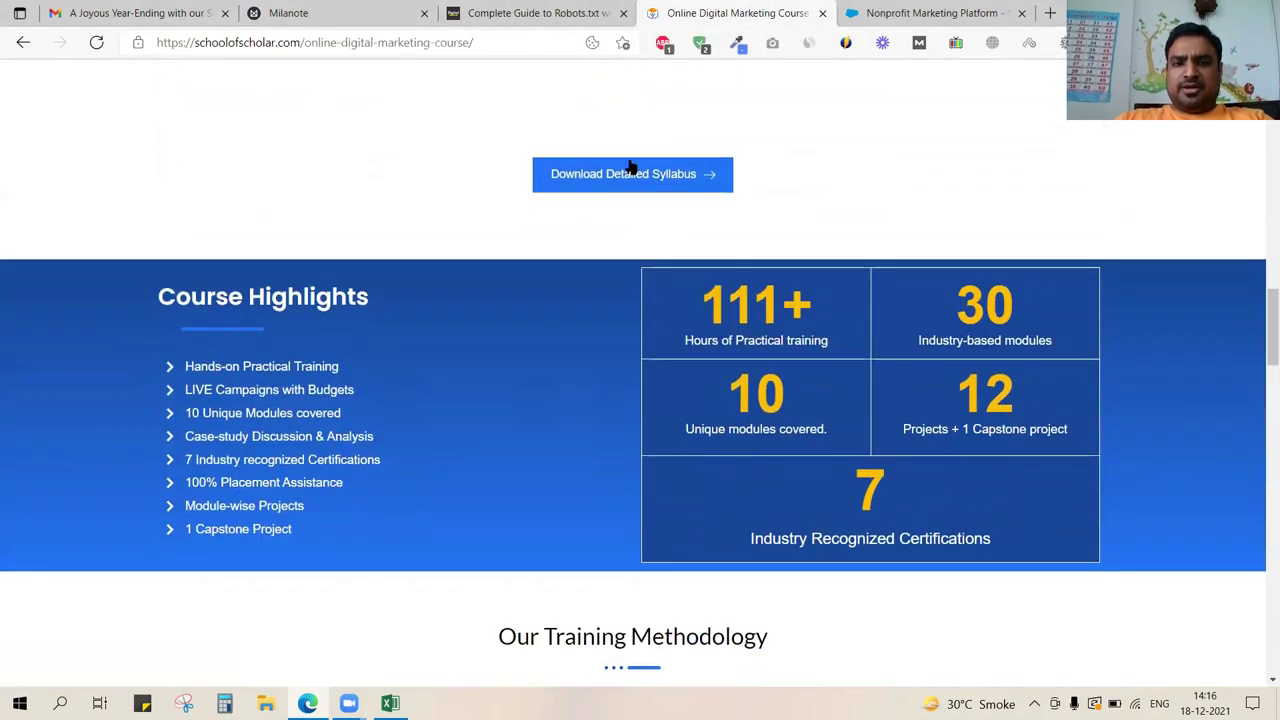
pyautogui.scroll(-4, 680, 366)
pyautogui.scroll(-4, 680, 371)
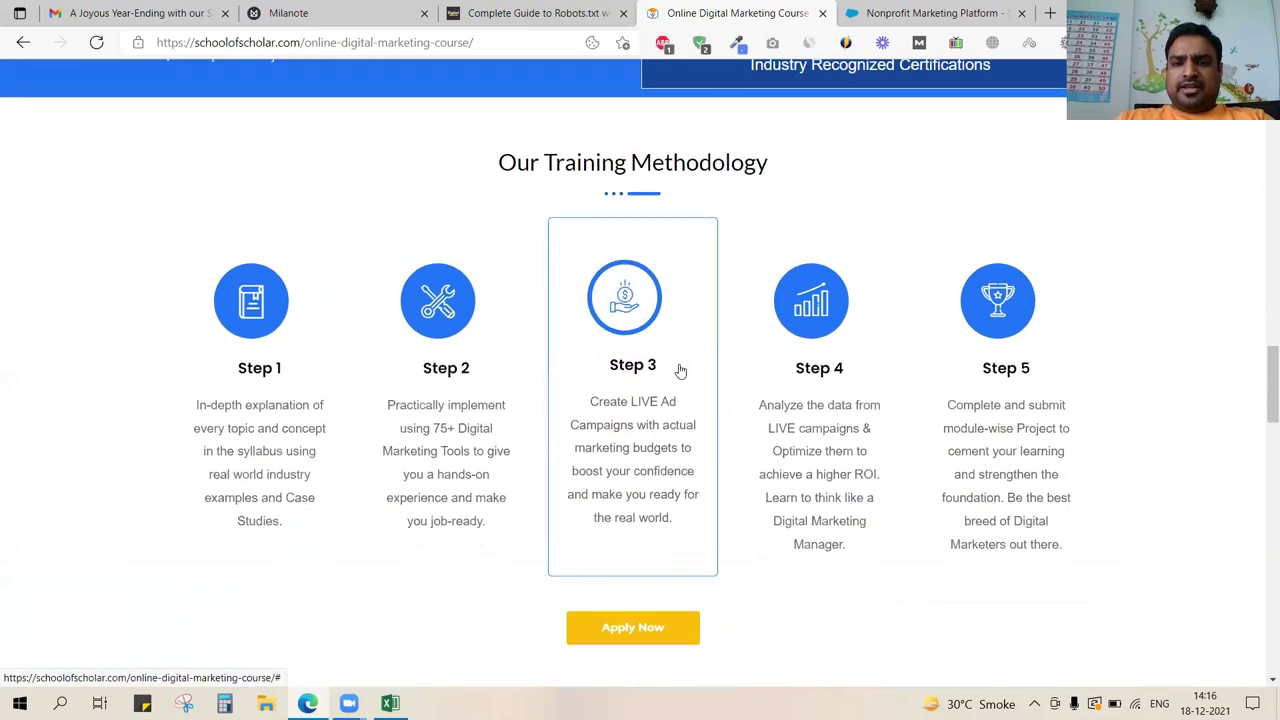
pyautogui.scroll(-1, 678, 398)
pyautogui.scroll(-6, 678, 398)
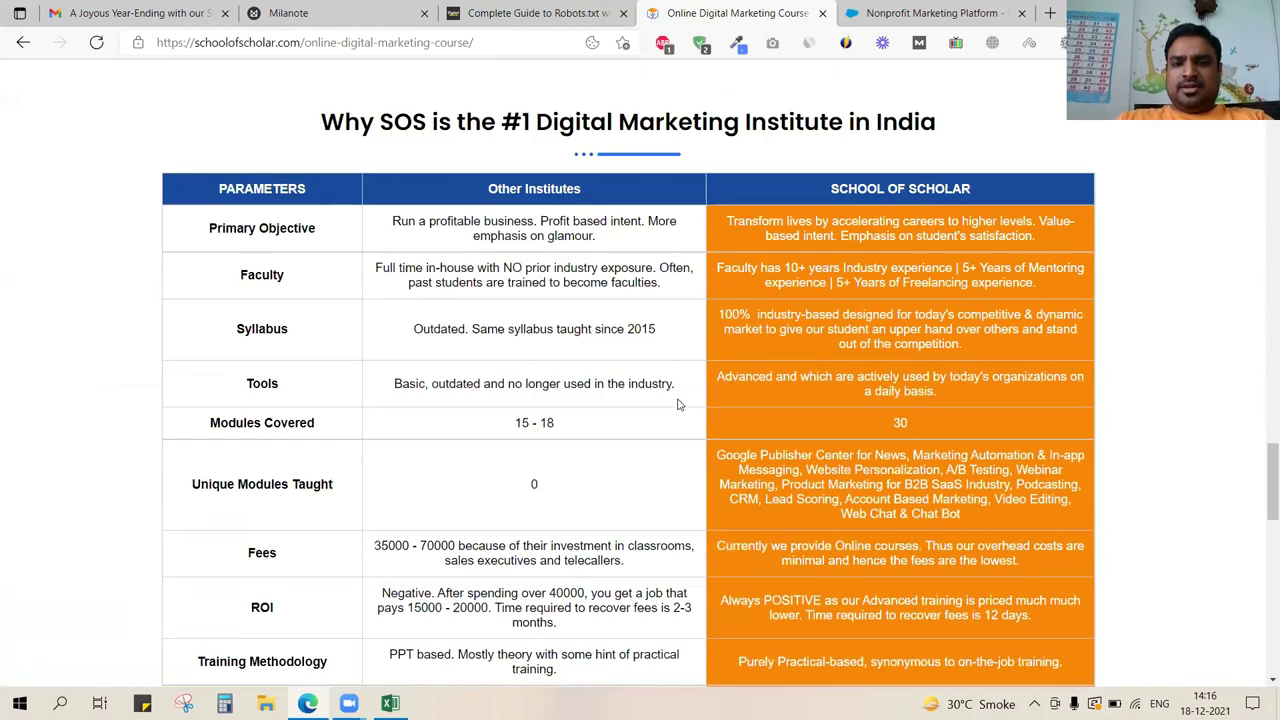
pyautogui.scroll(2, 566, 348)
pyautogui.scroll(-15, 566, 348)
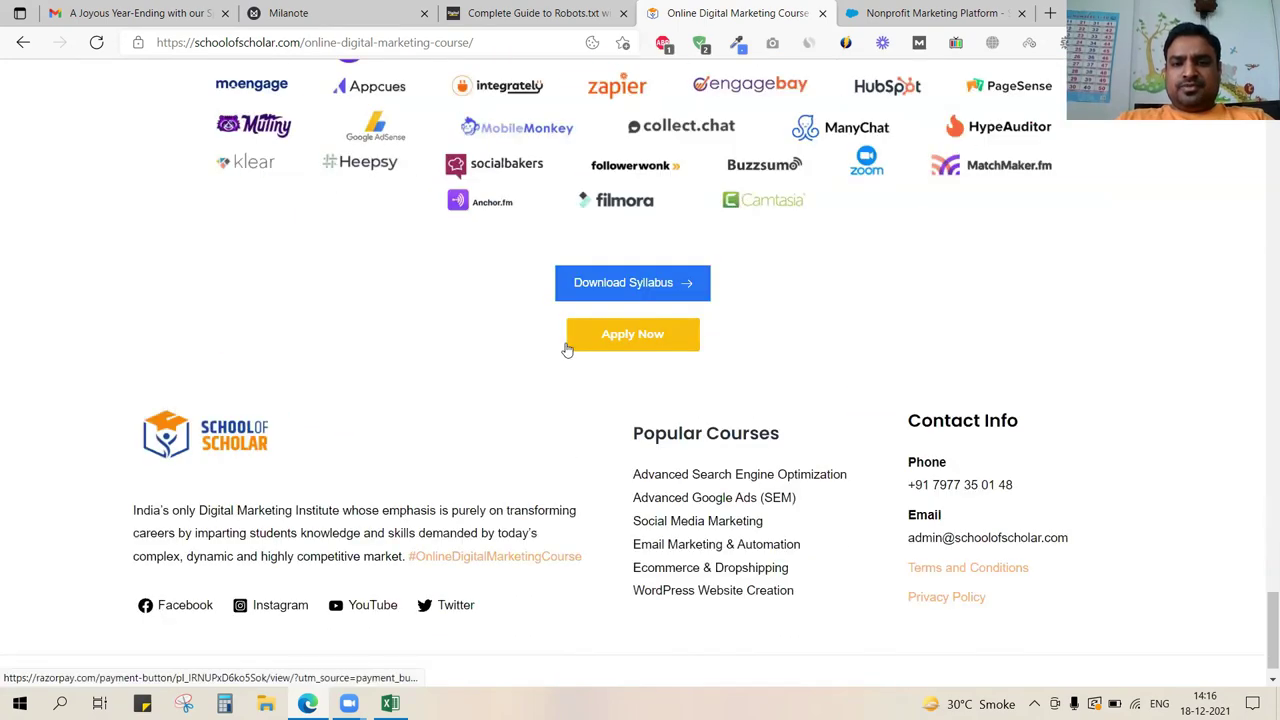
pyautogui.scroll(3, 640, 345)
pyautogui.scroll(-3, 702, 342)
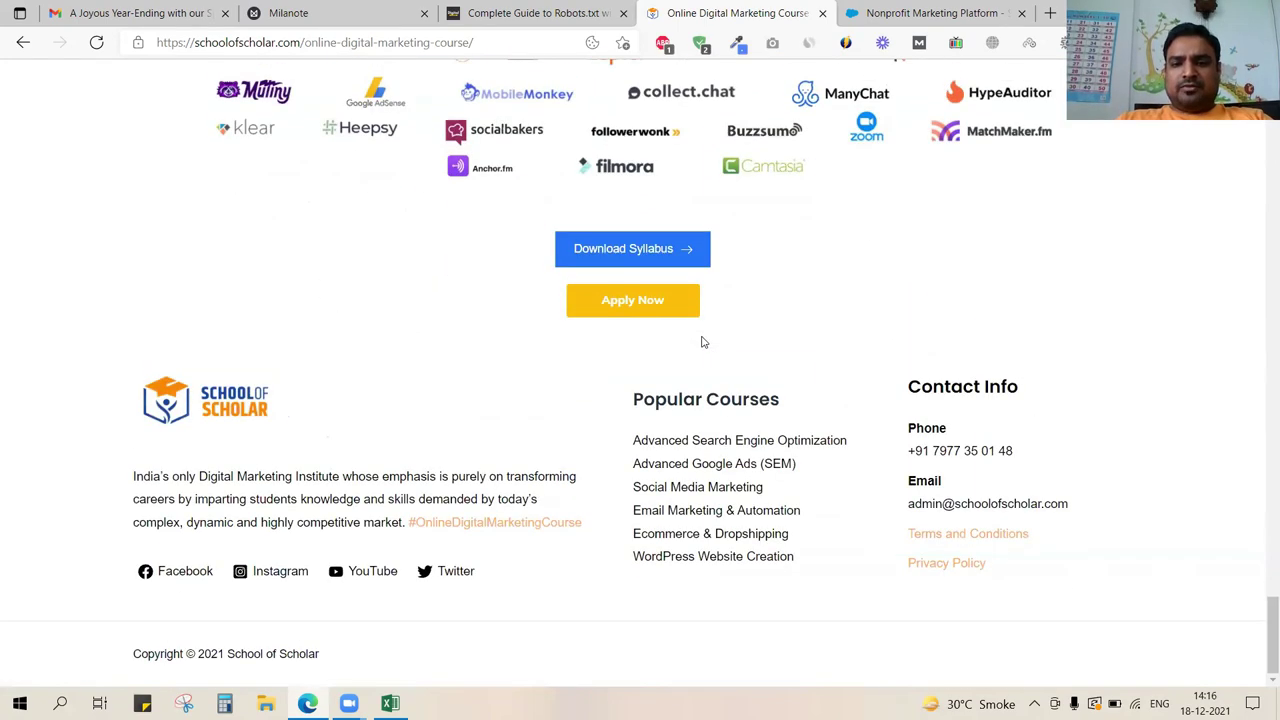
pyautogui.scroll(10, 700, 340)
pyautogui.click(912, 10)
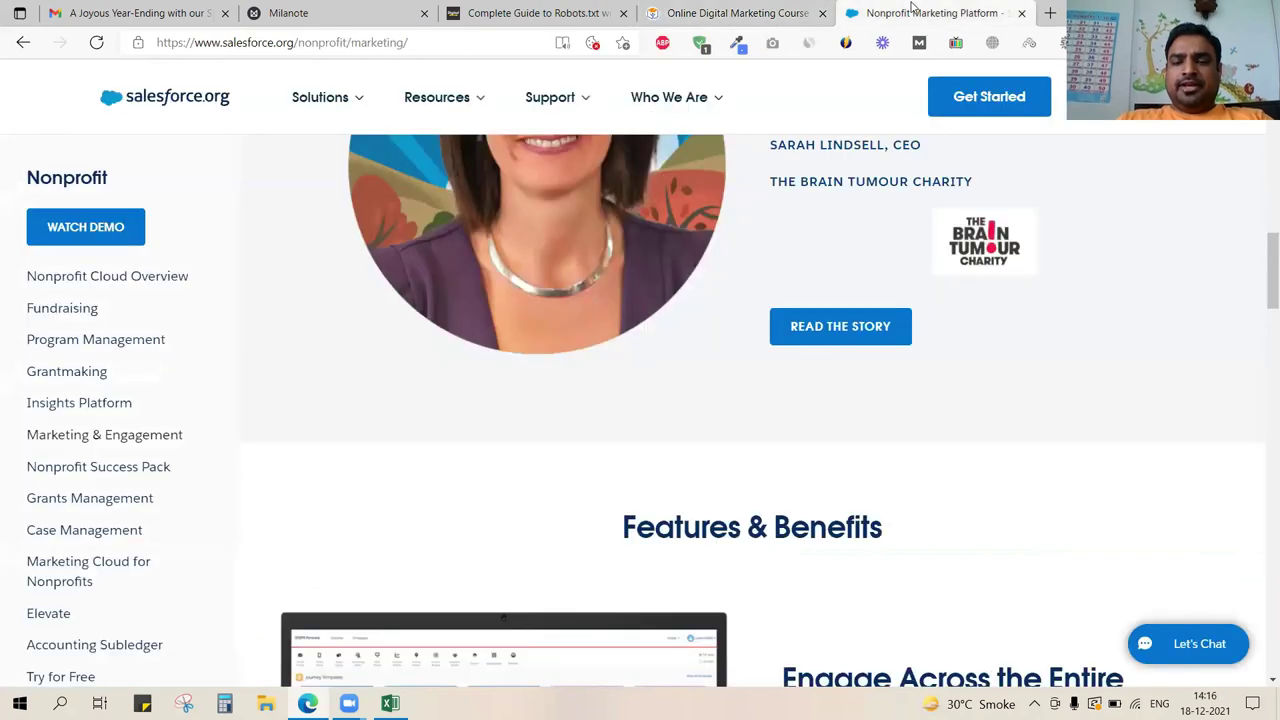
# - On the Milanote board, make the WordPress card's topic lines from 'Components of a website' onward a bulleted list
pyautogui.click(295, 10)
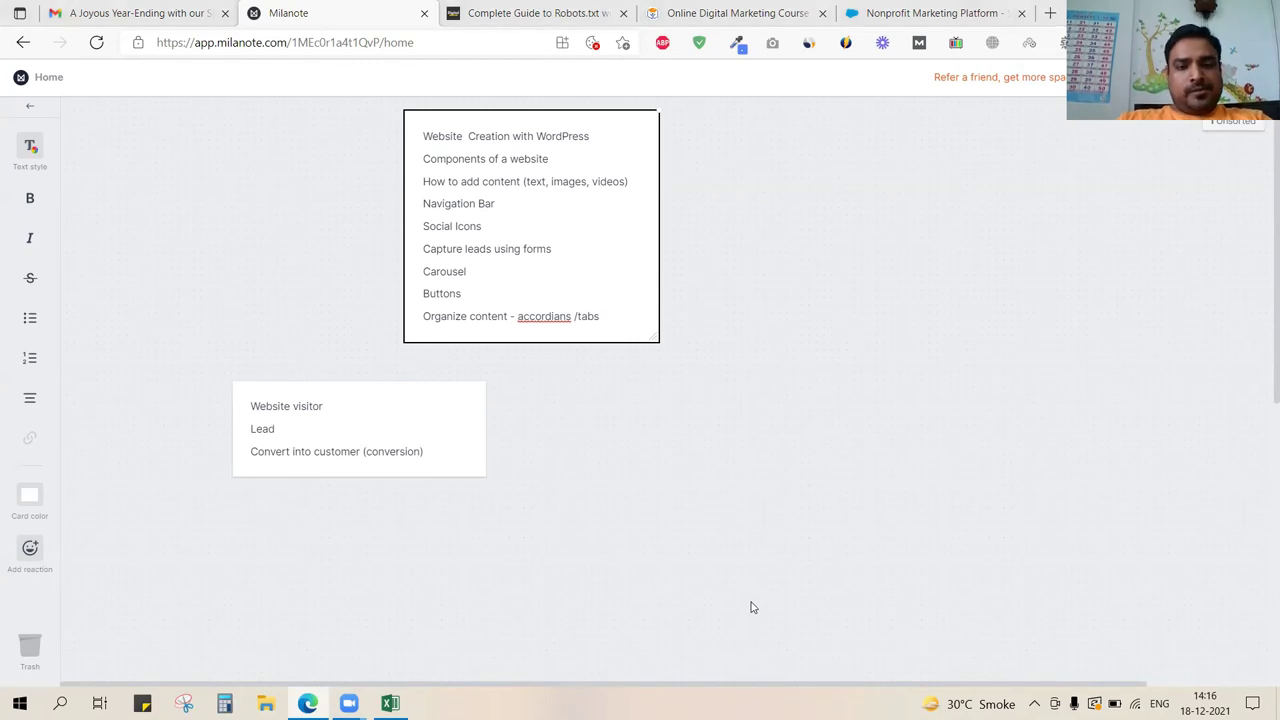
pyautogui.scroll(-1, 421, 482)
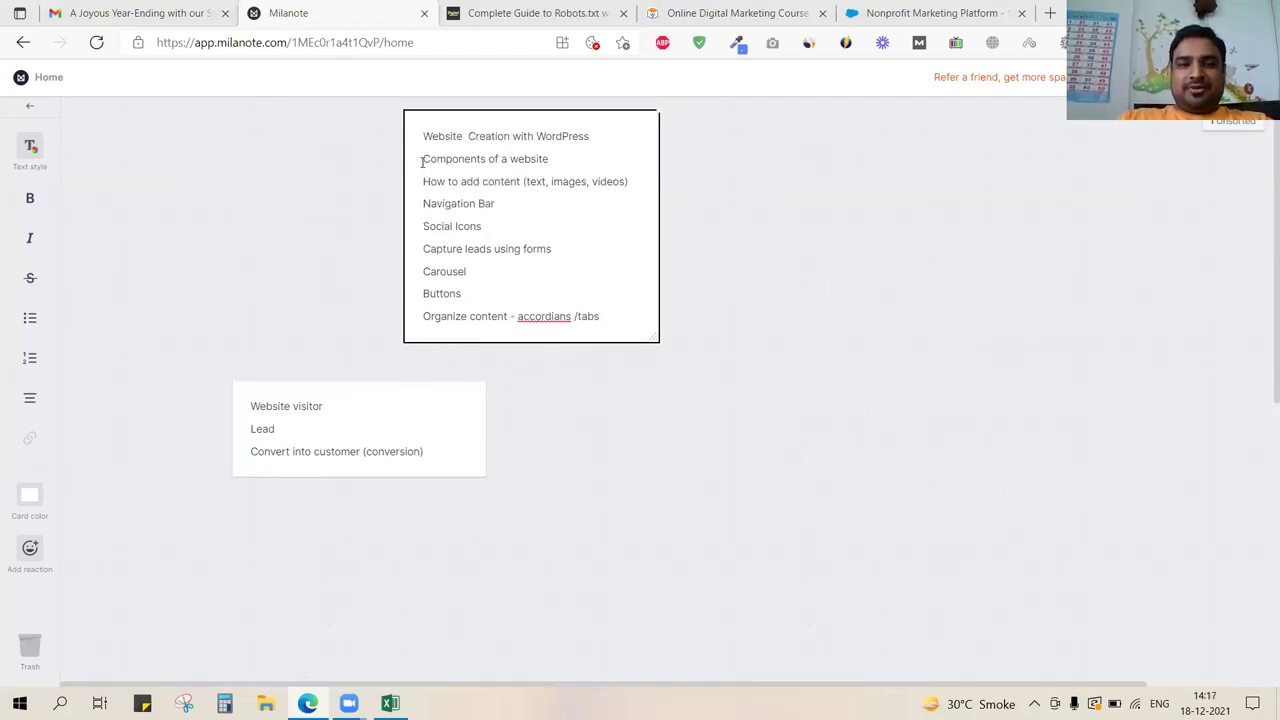
pyautogui.moveTo(421, 160); pyautogui.dragTo(611, 318)
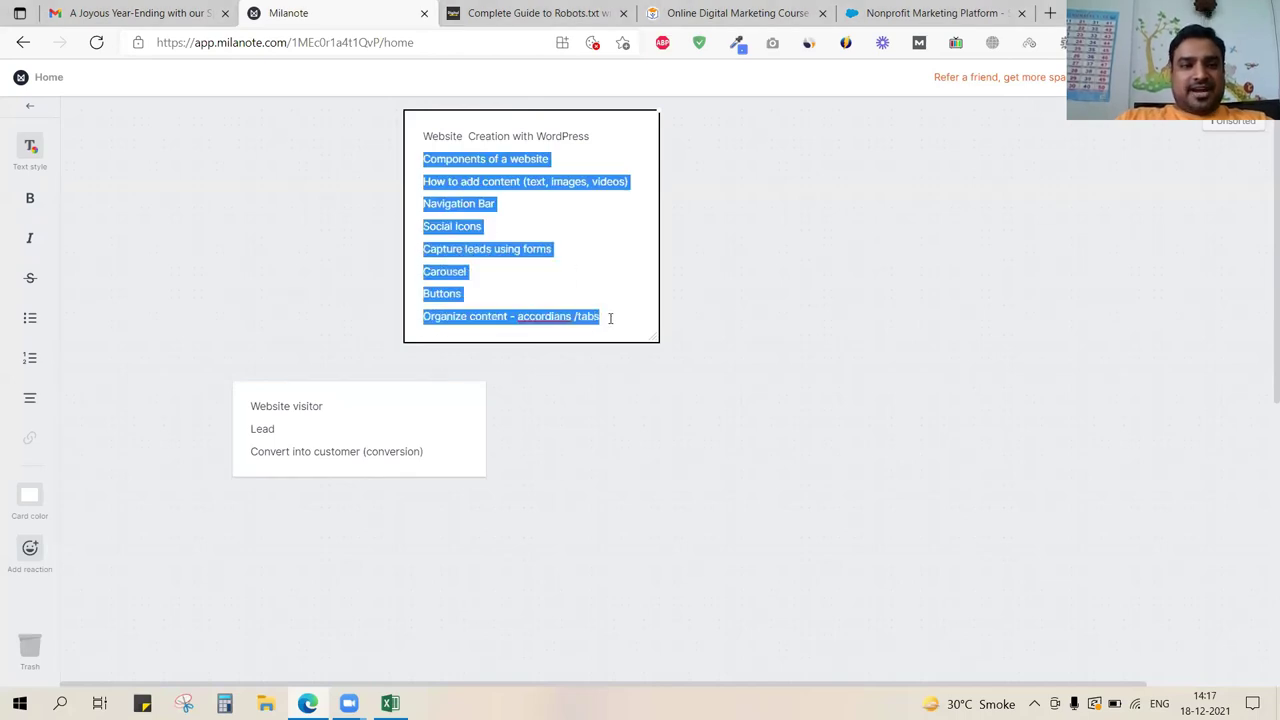
pyautogui.click(30, 318)
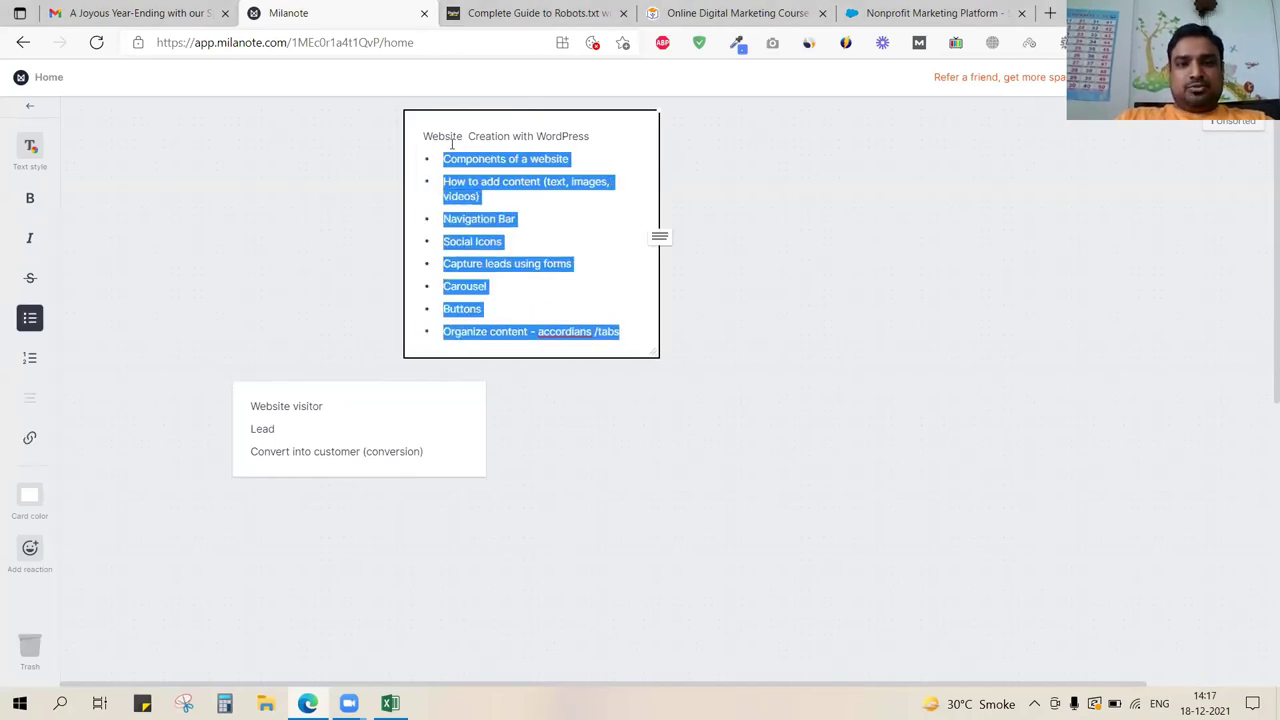
# - Bold the 'Website Creation with WordPress' card heading
pyautogui.tripleClick(452, 138)
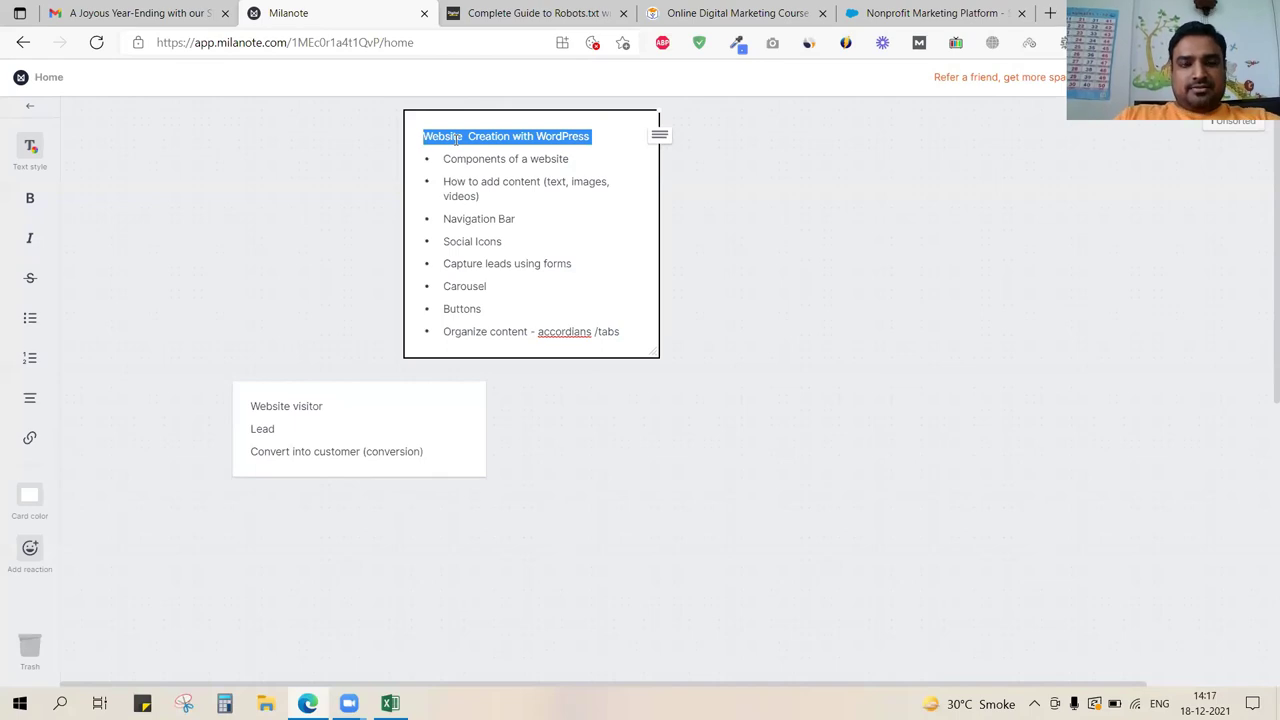
pyautogui.hotkey('ctrl', 'b')
pyautogui.click(567, 263)
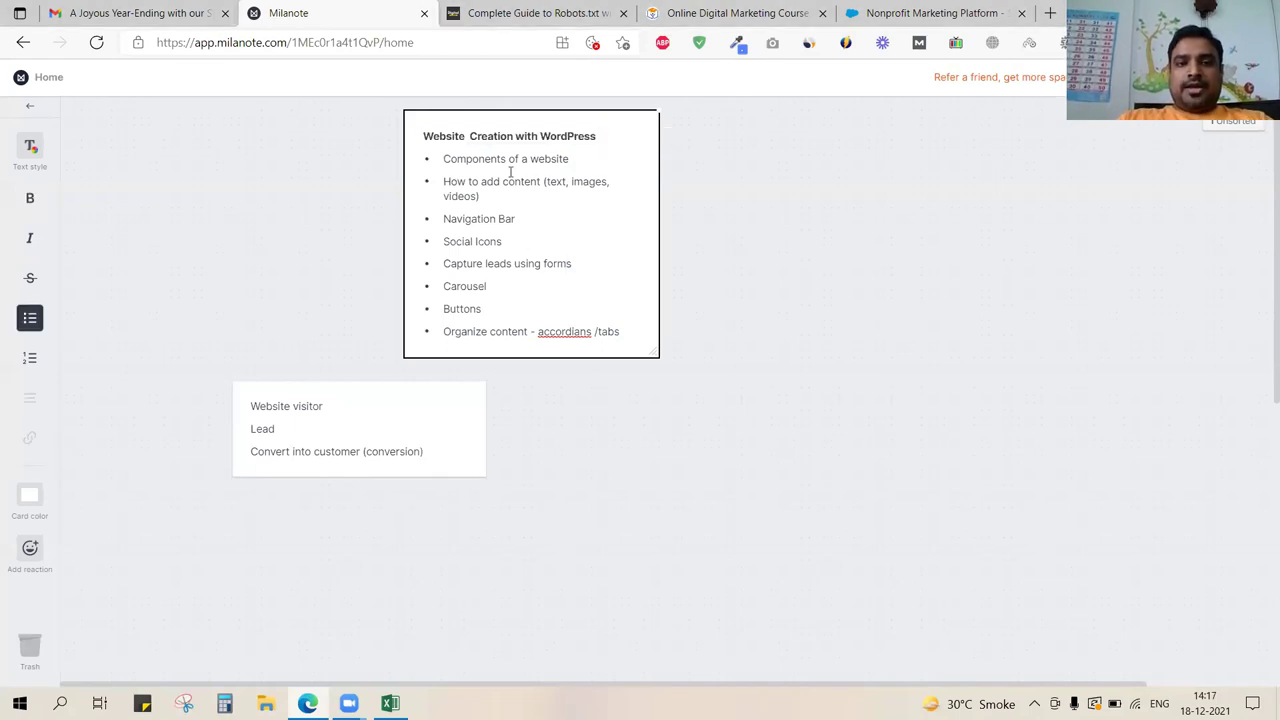
# - Delete the Website visitor card from the board
pyautogui.click(331, 426)
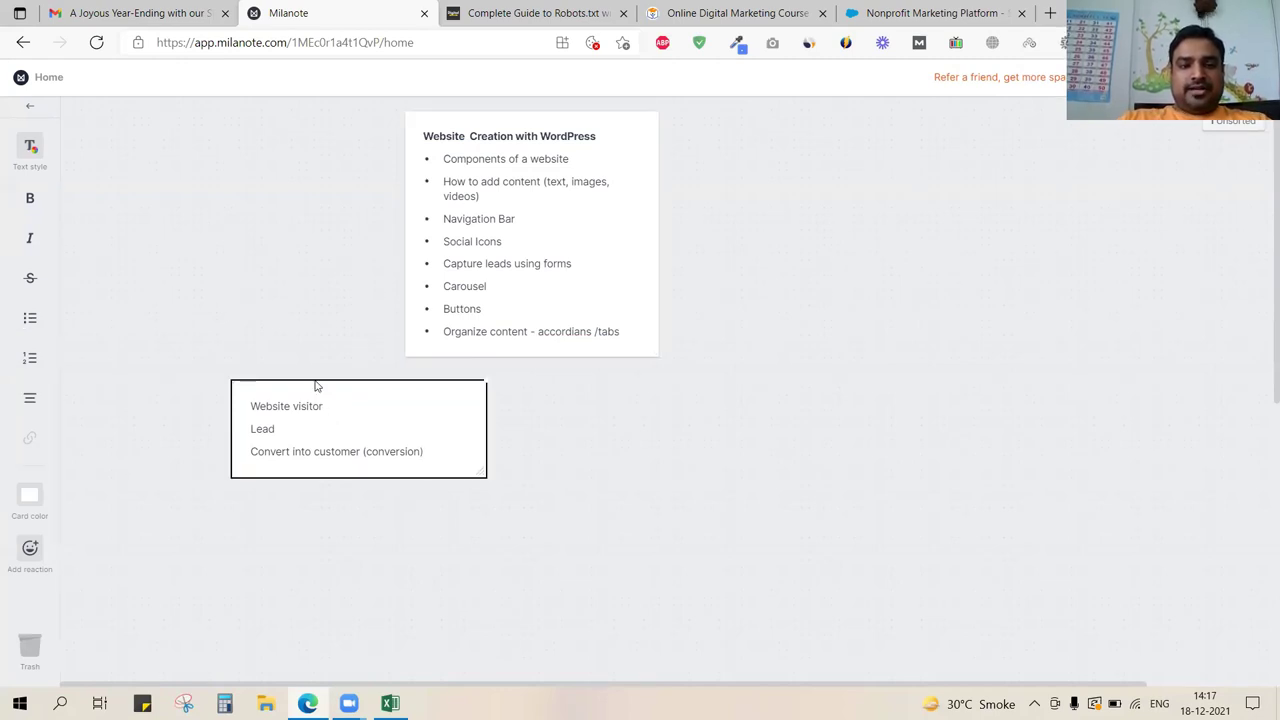
pyautogui.press('Escape')
pyautogui.moveTo(228, 335); pyautogui.dragTo(309, 514)
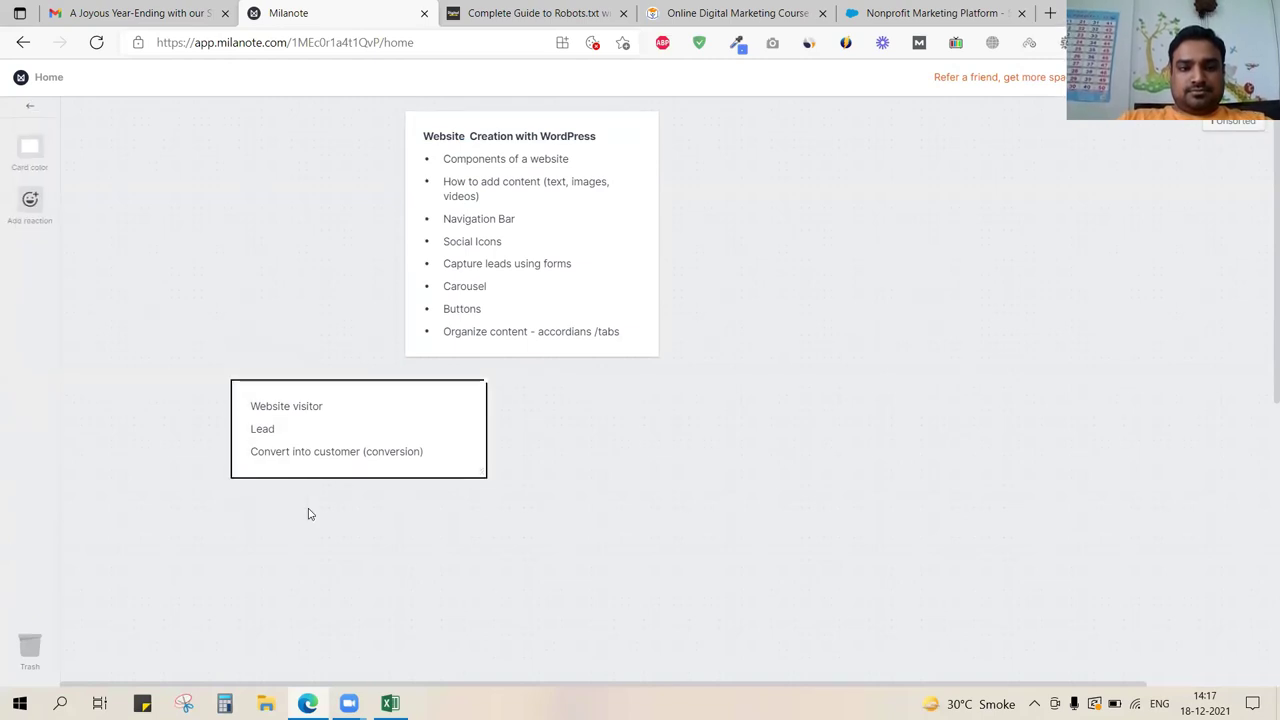
pyautogui.press('Delete')
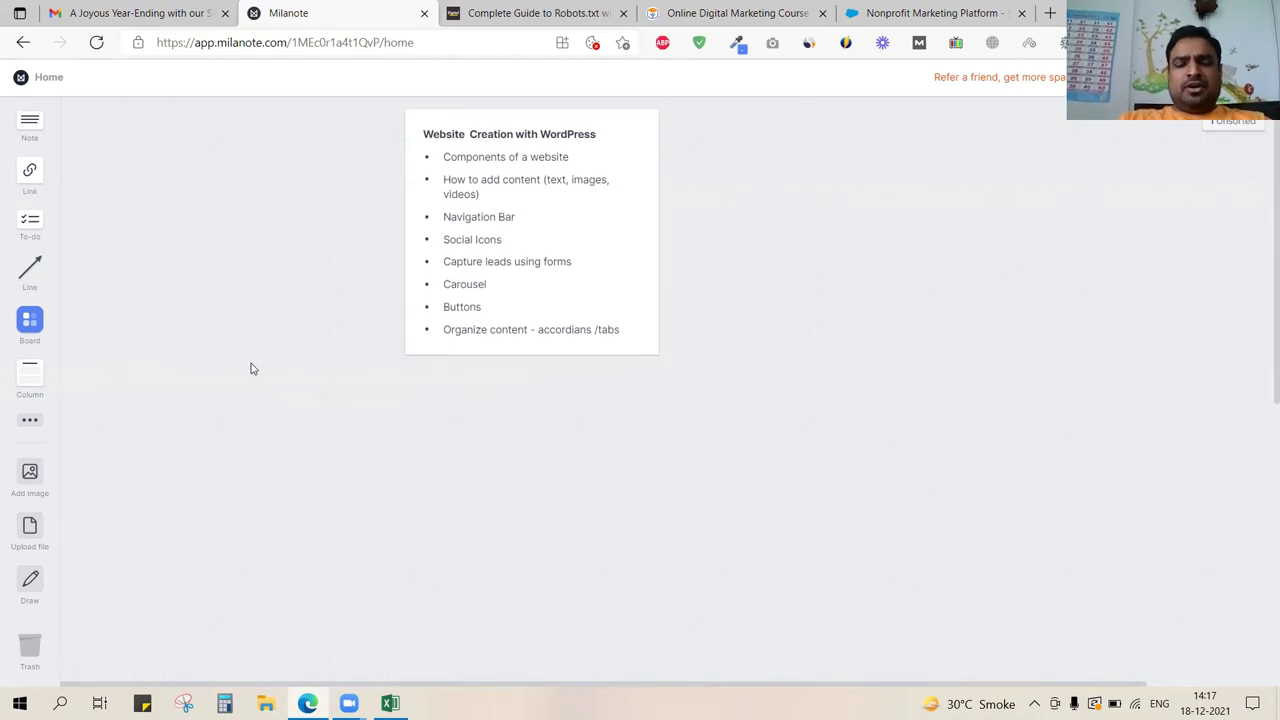
# - Add a note below the WordPress card titled 'Components of Website -' with a first bullet 'Objective'
pyautogui.moveTo(30, 124); pyautogui.dragTo(336, 471)
pyautogui.write('Components of Website -')
pyautogui.press('Return')
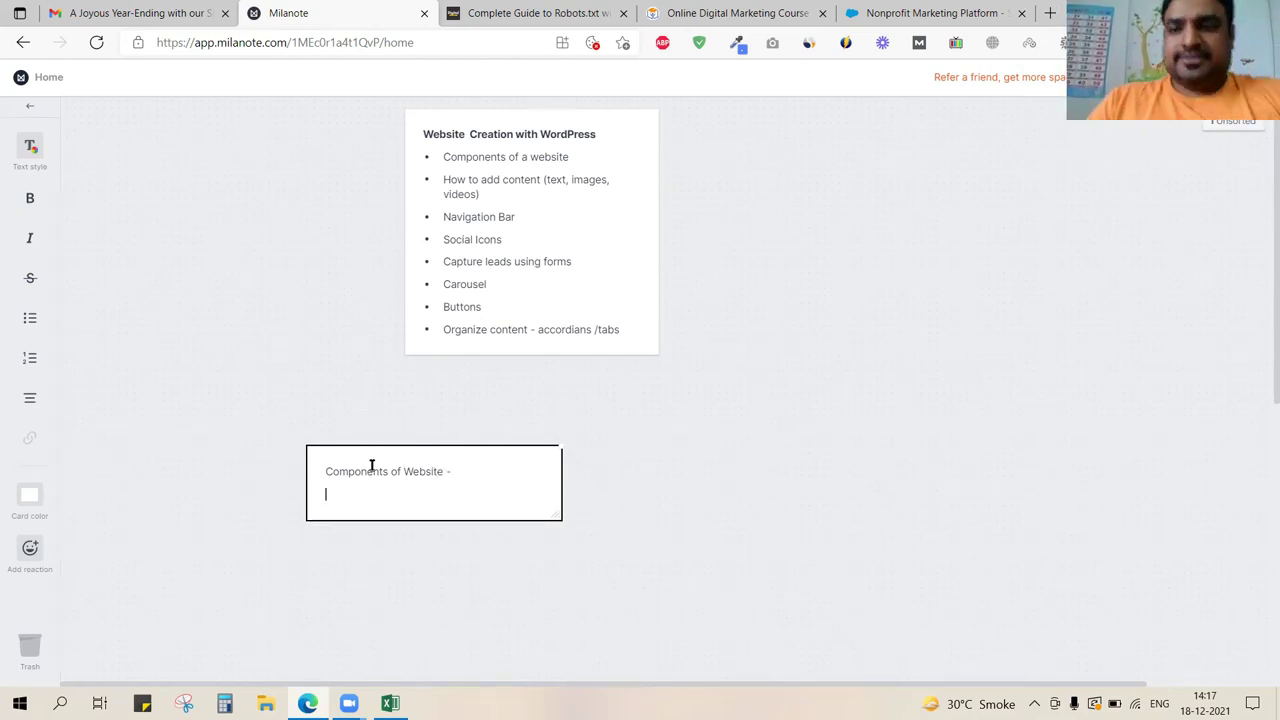
pyautogui.click(30, 317)
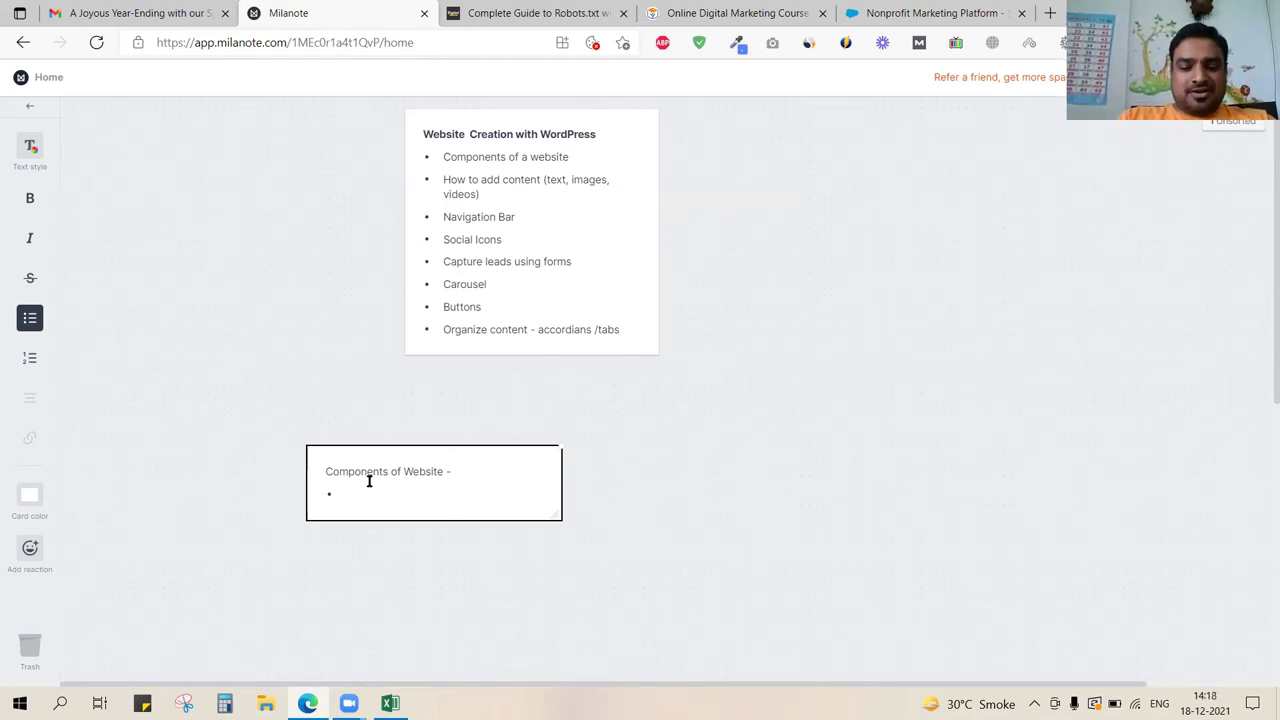
pyautogui.write('Object')
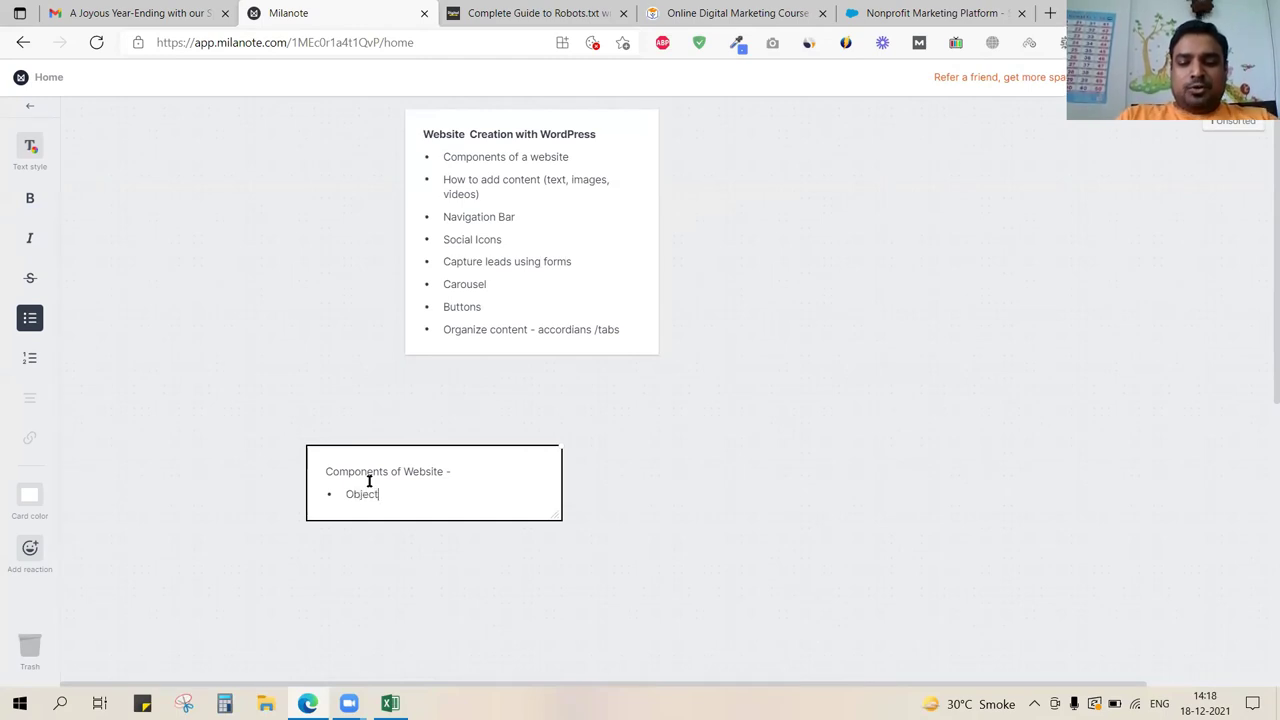
pyautogui.write('ive')
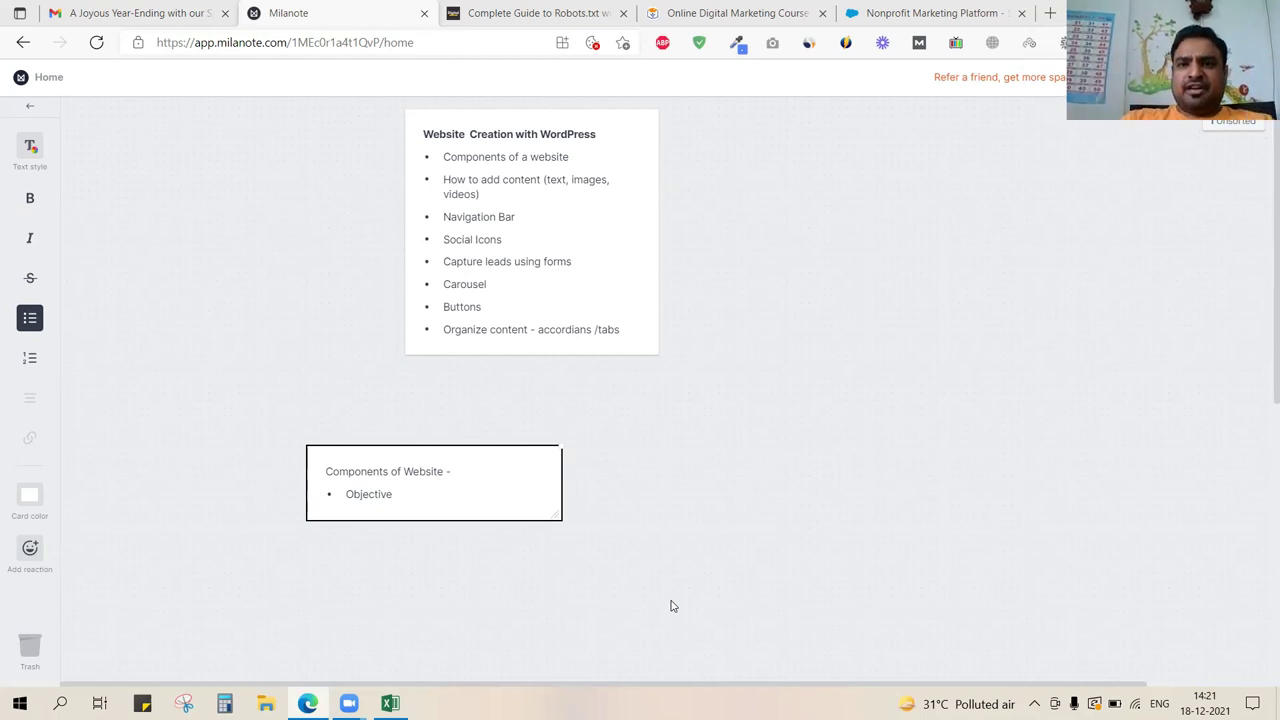
# - Go from the nonprofit marketing page to the Salesforce.org home page showing the Nonprofit Trends Report banner
pyautogui.click(960, 20)
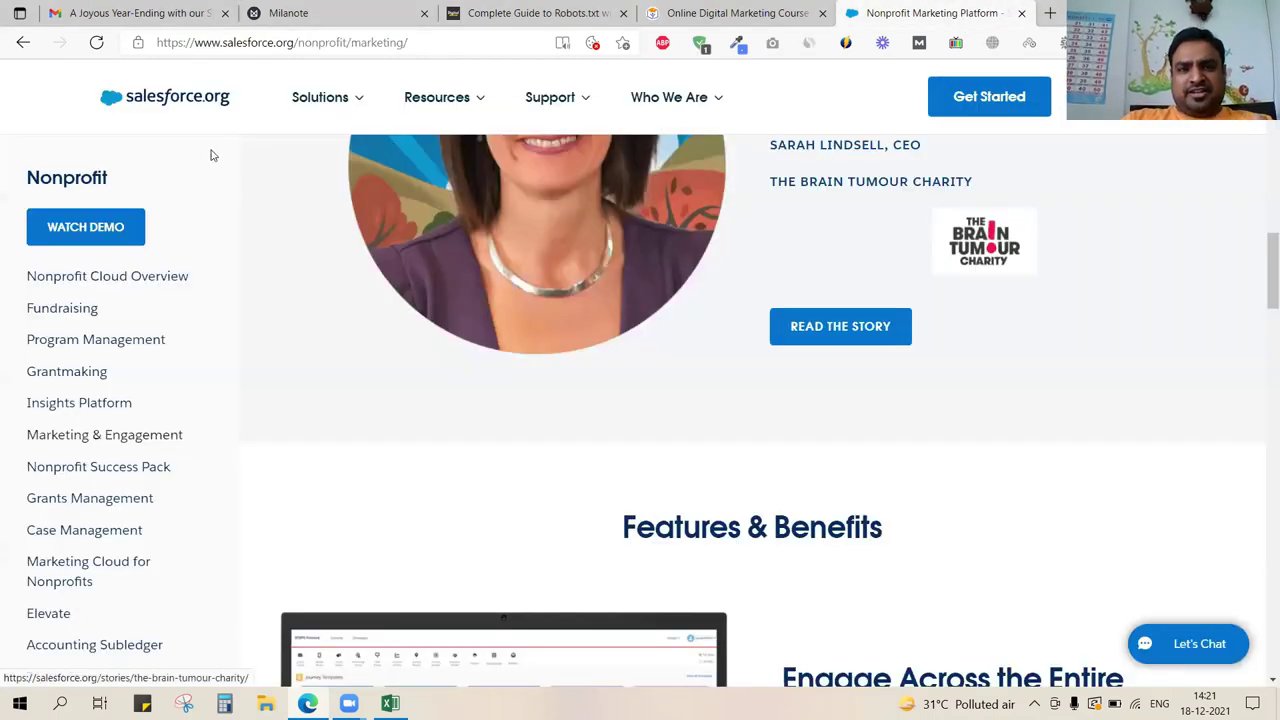
pyautogui.click(196, 103)
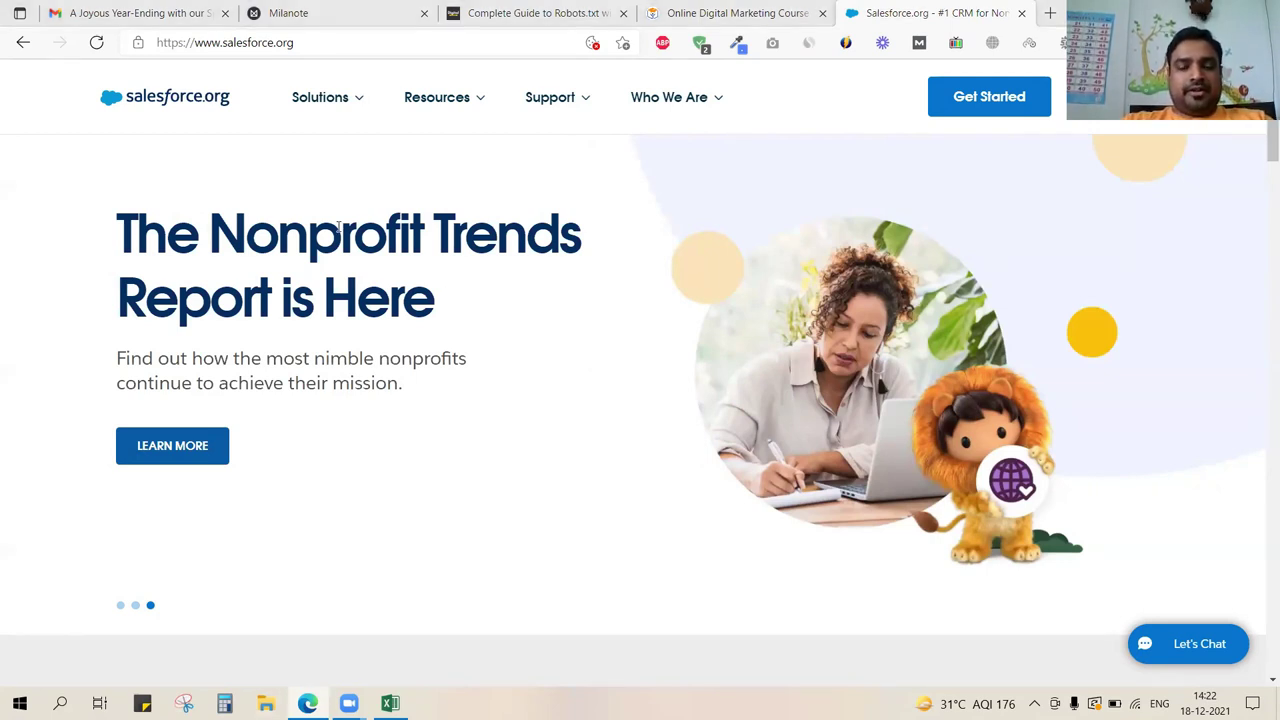
# - Open File Explorer to the French folder on Data (E:), listing French Audio and four PDFs
pyautogui.click(266, 703)
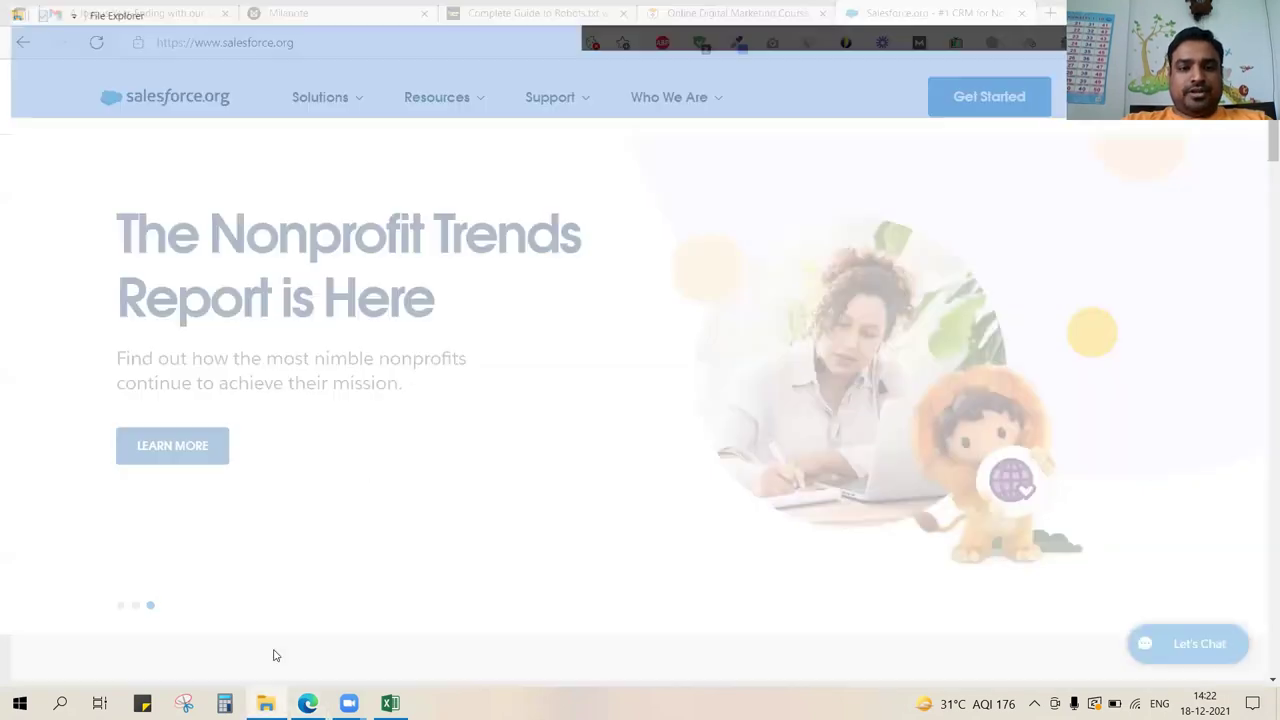
pyautogui.click(53, 452)
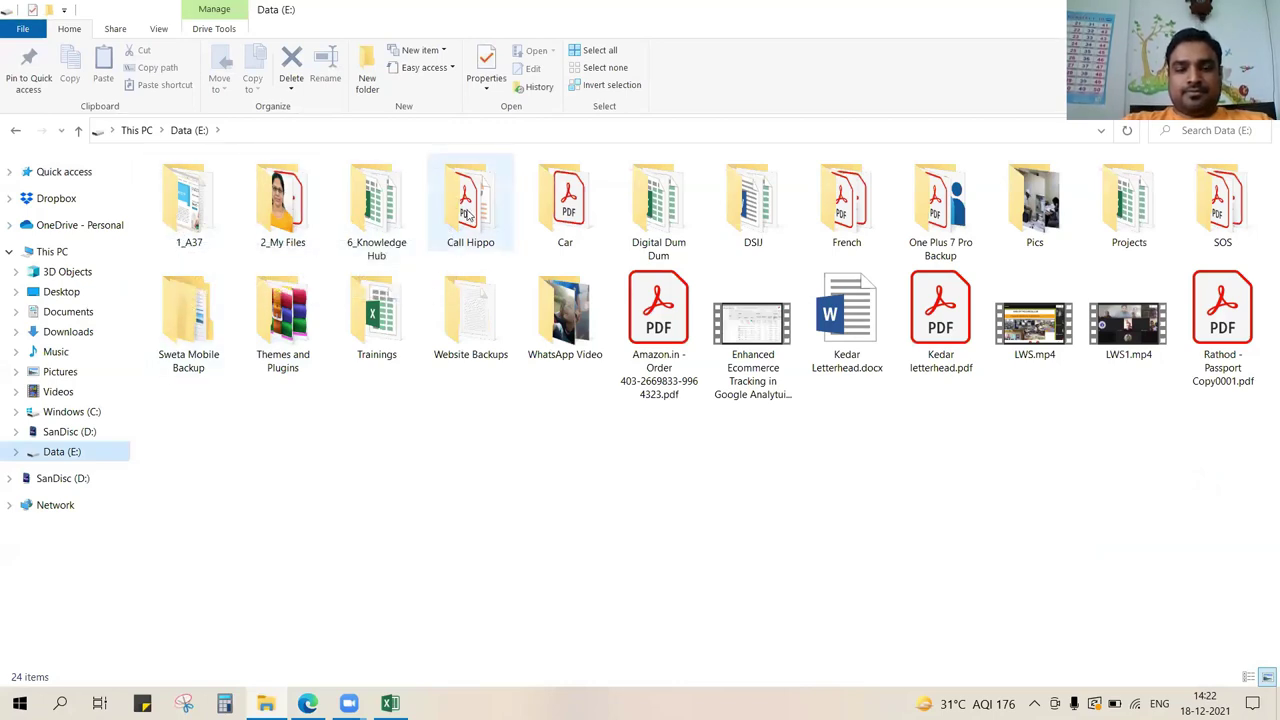
pyautogui.doubleClick(864, 228)
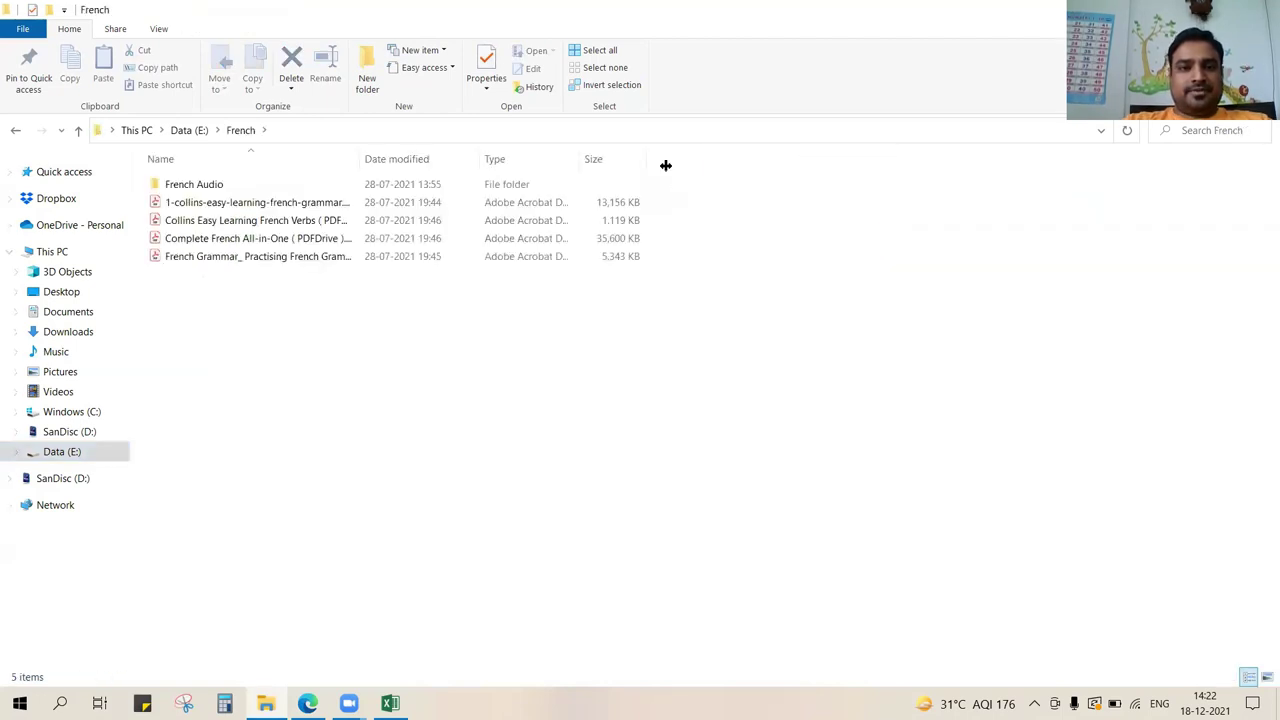
pyautogui.click(15, 130)
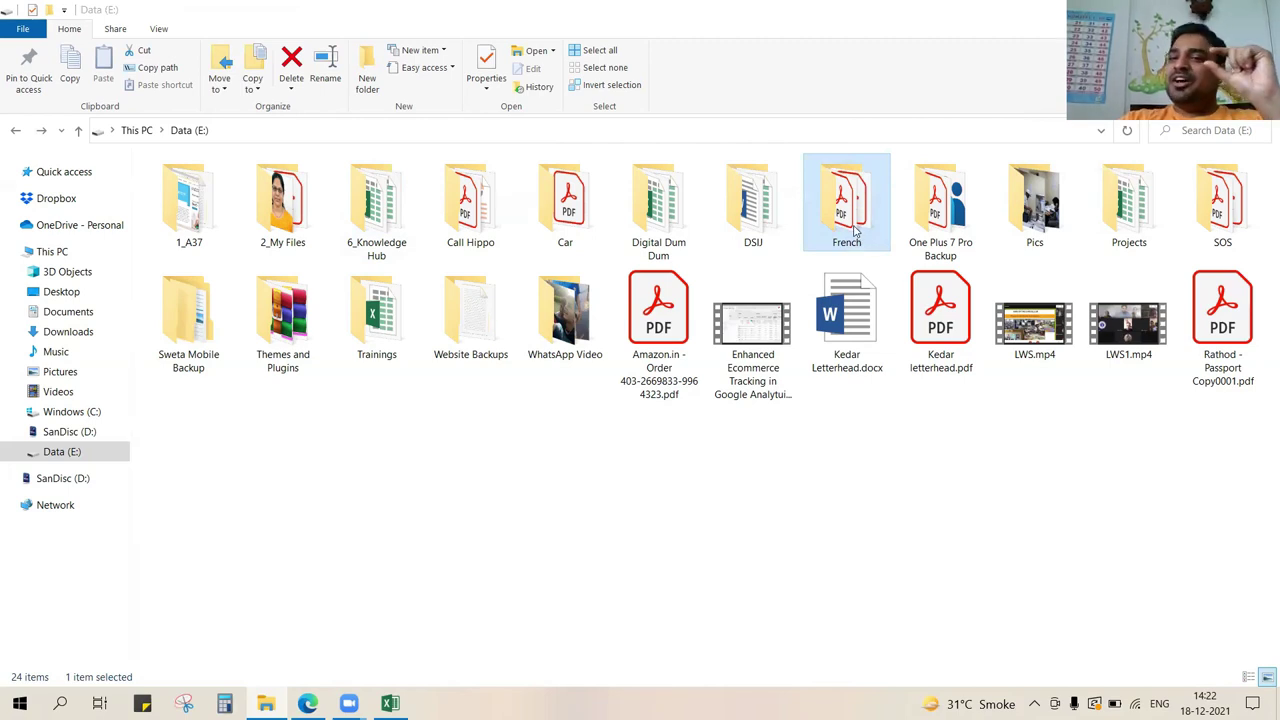
pyautogui.doubleClick(852, 229)
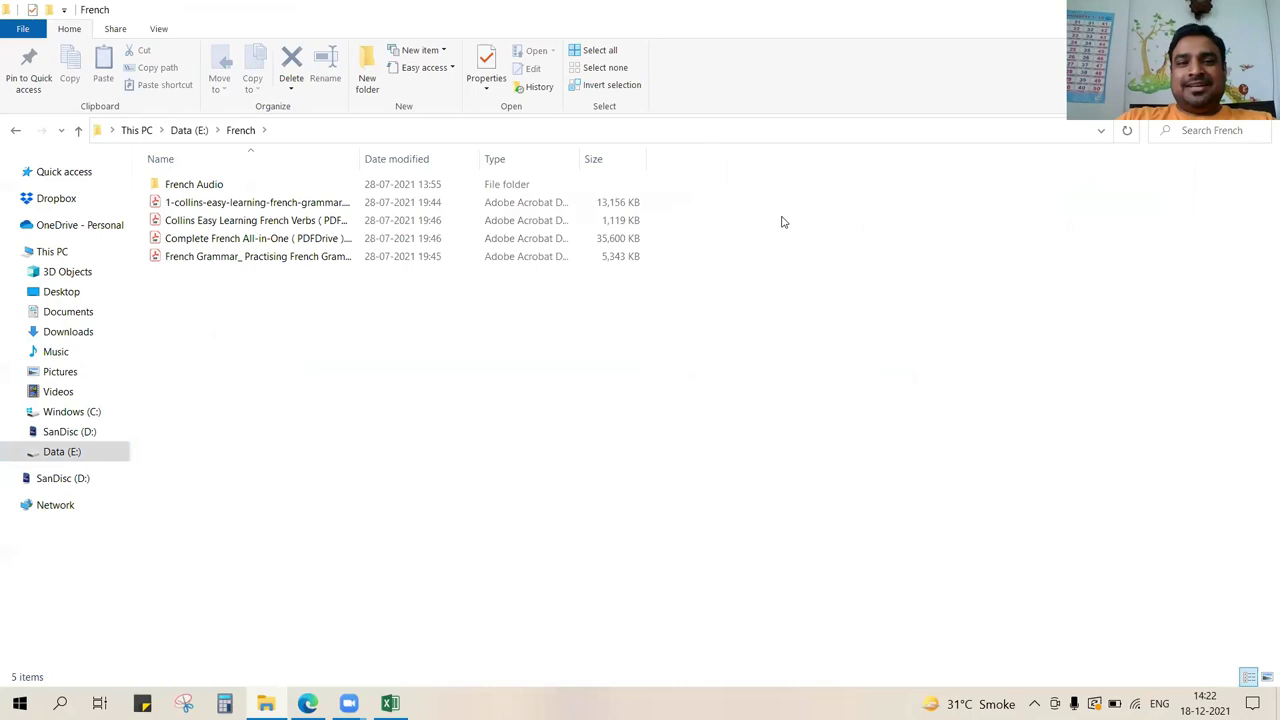
# - Select the four French PDFs, then peek into French Audio and return to French
pyautogui.moveTo(336, 280); pyautogui.dragTo(308, 208)
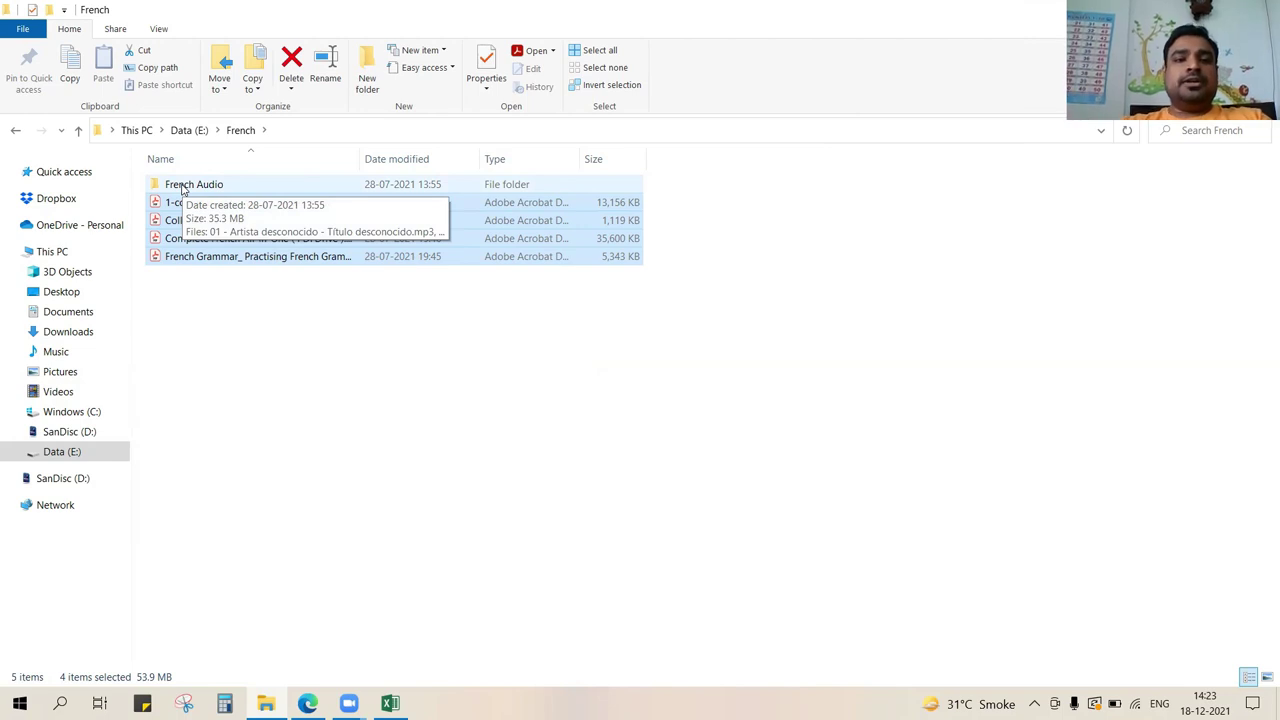
pyautogui.click(208, 306)
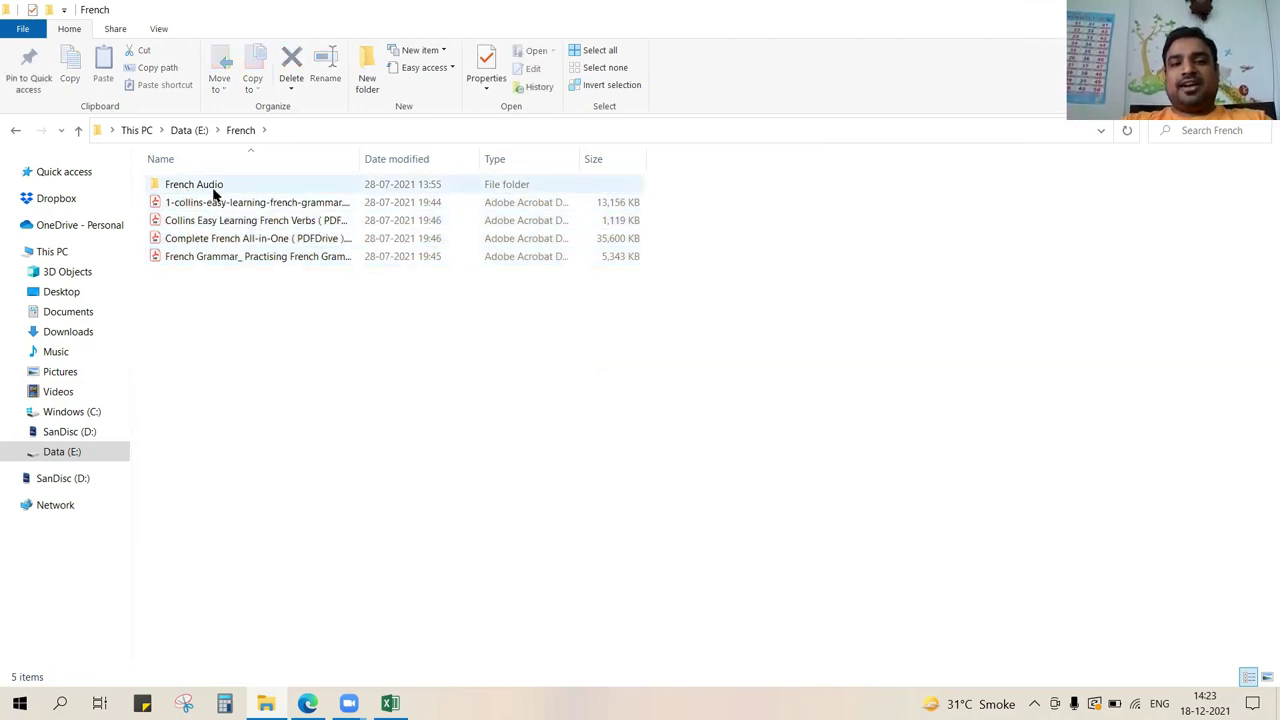
pyautogui.doubleClick(212, 187)
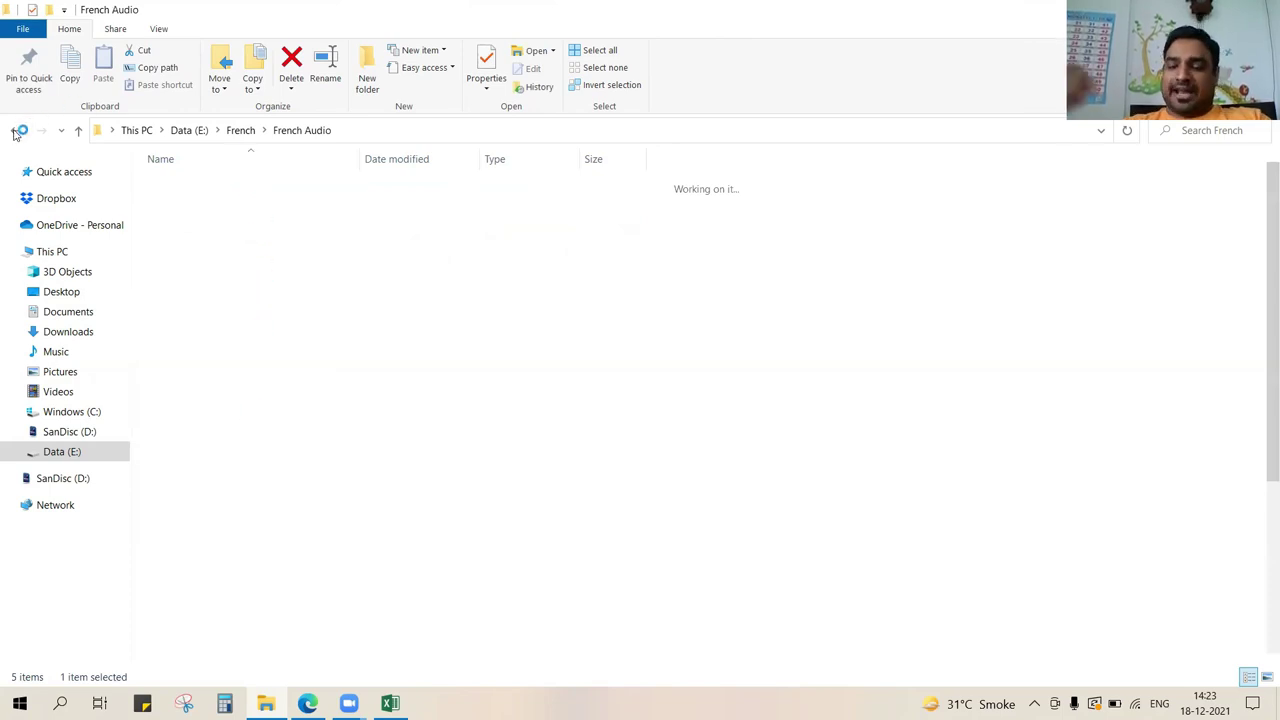
pyautogui.click(15, 131)
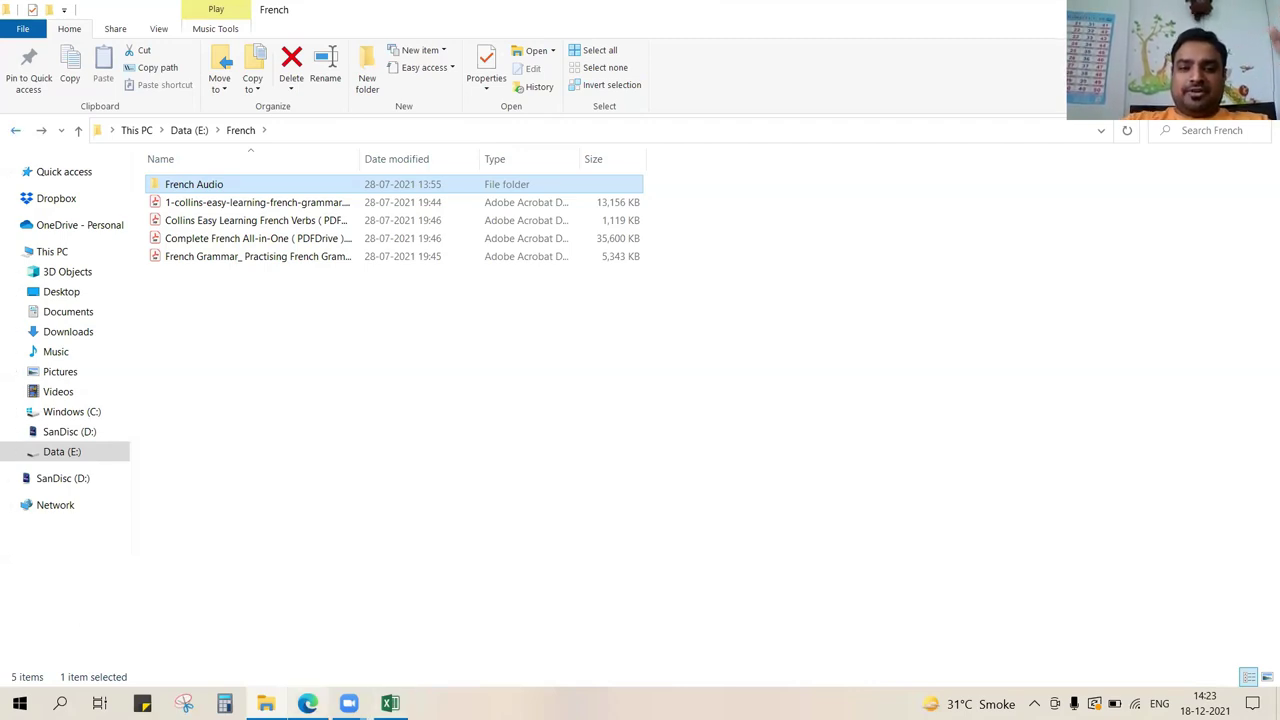
# - Bring Edge forward and show the Milanote board with the 'Components of Website -' card
pyautogui.moveTo(307, 703)
pyautogui.click(310, 615)
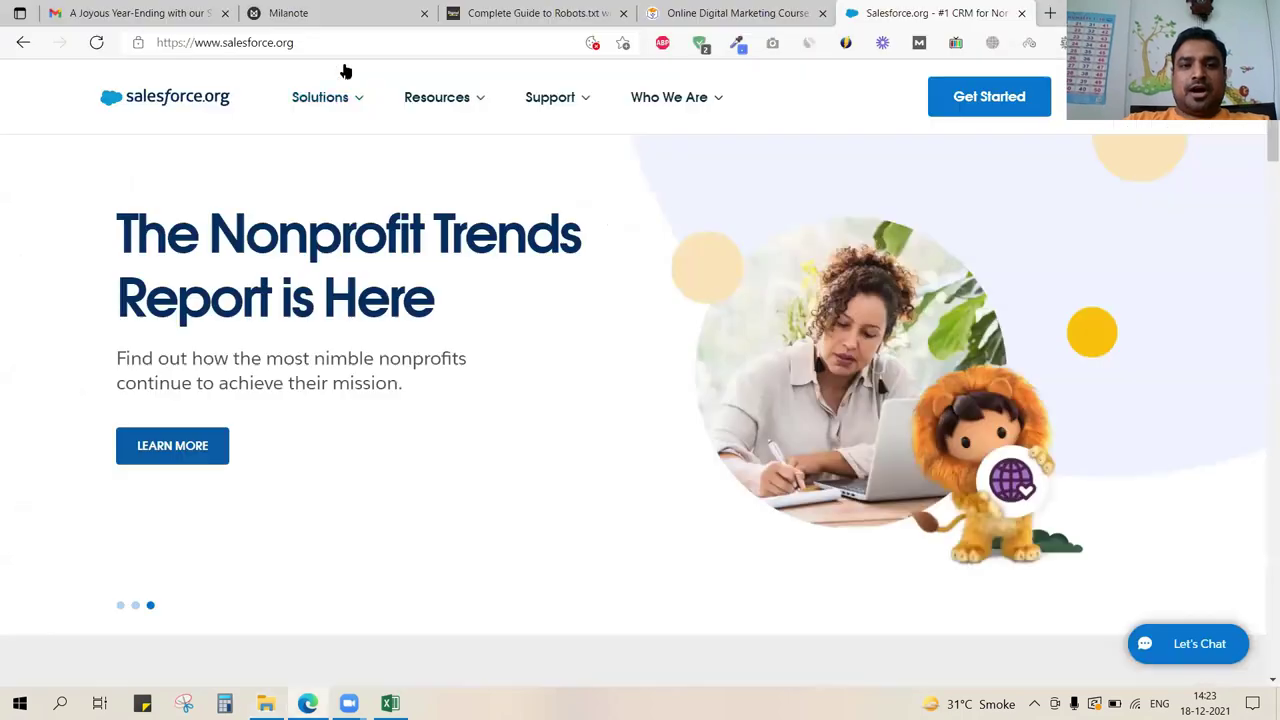
pyautogui.click(390, 13)
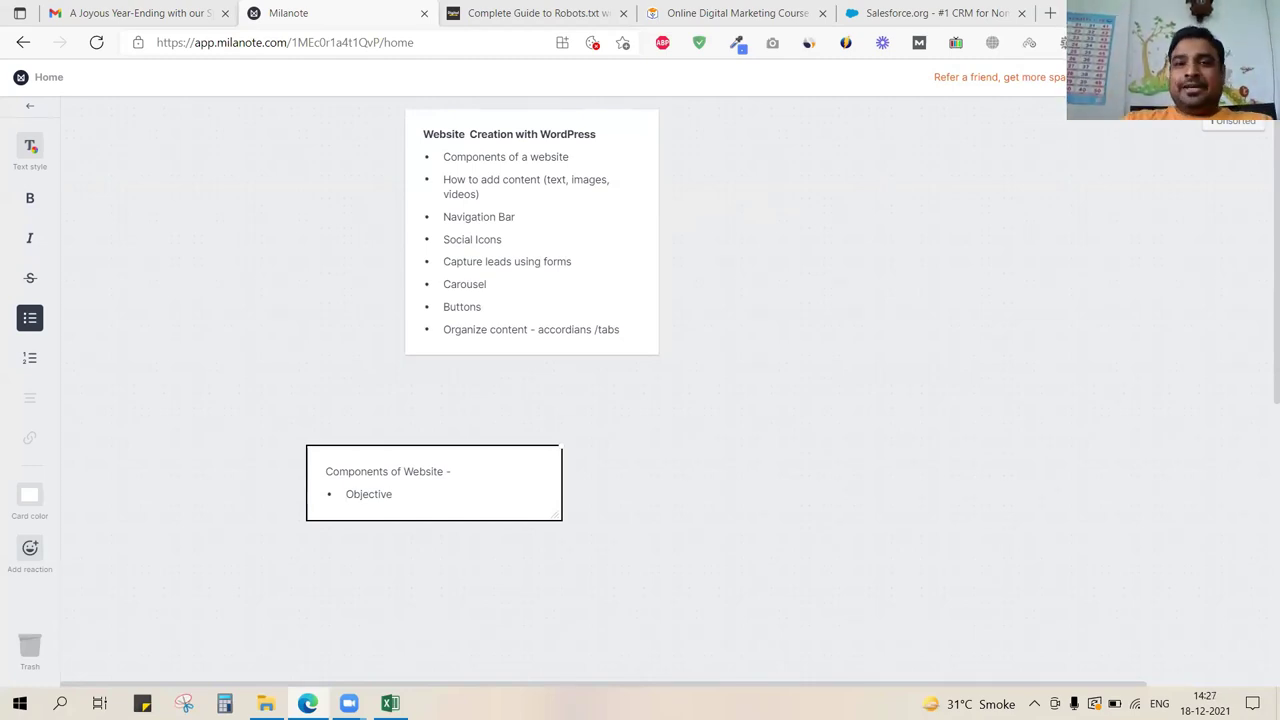
# - Switch to the Salesforce.org home page, scroll down, and expand its Resources menu
pyautogui.click(930, 13)
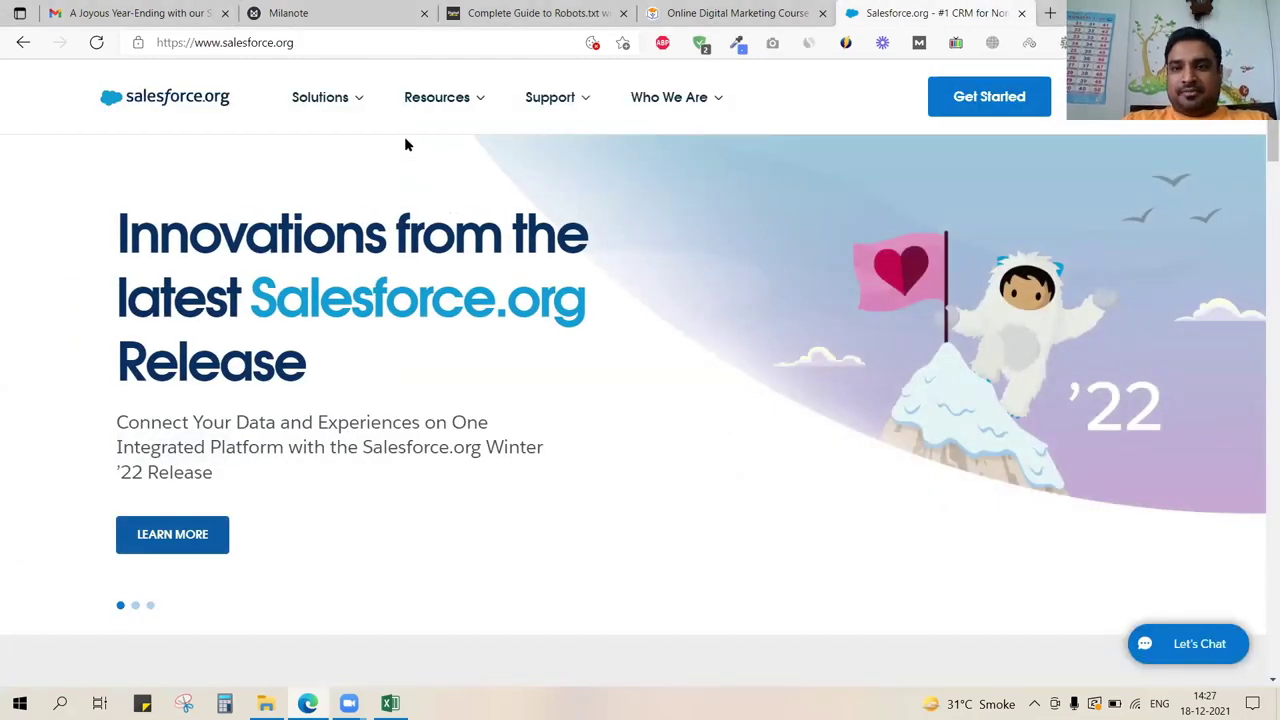
pyautogui.scroll(-5, 288, 347)
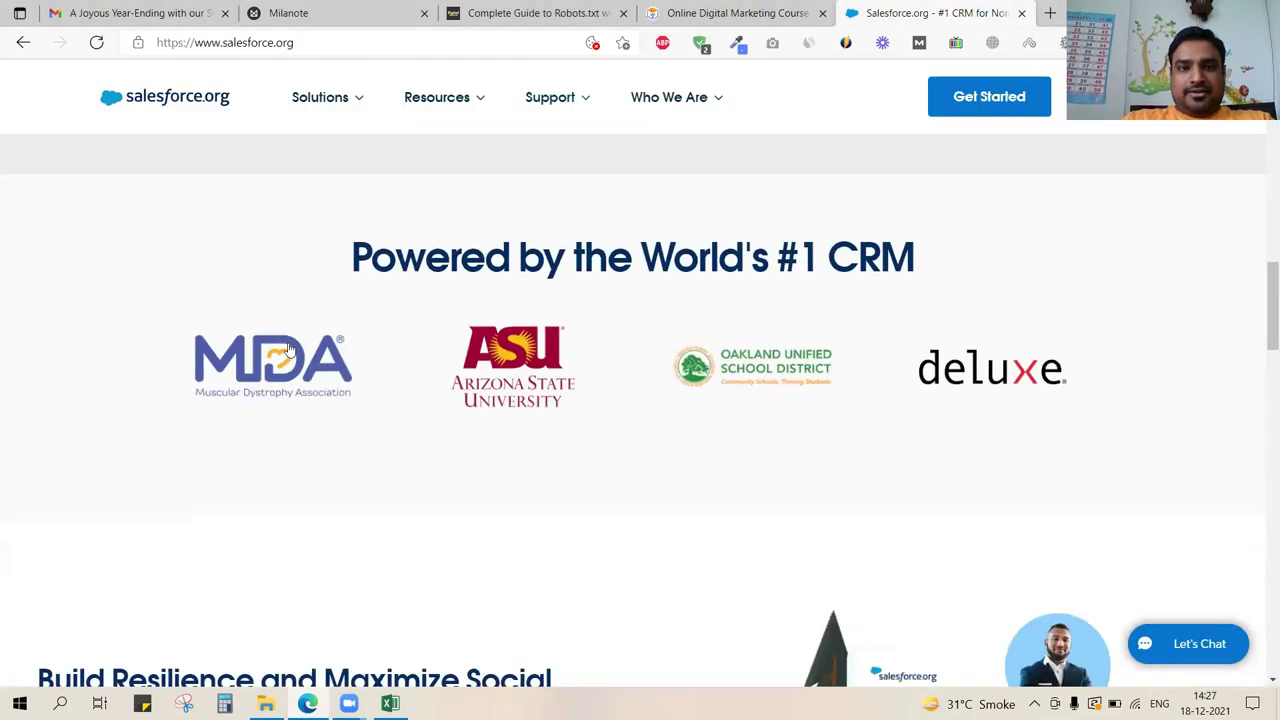
pyautogui.click(452, 106)
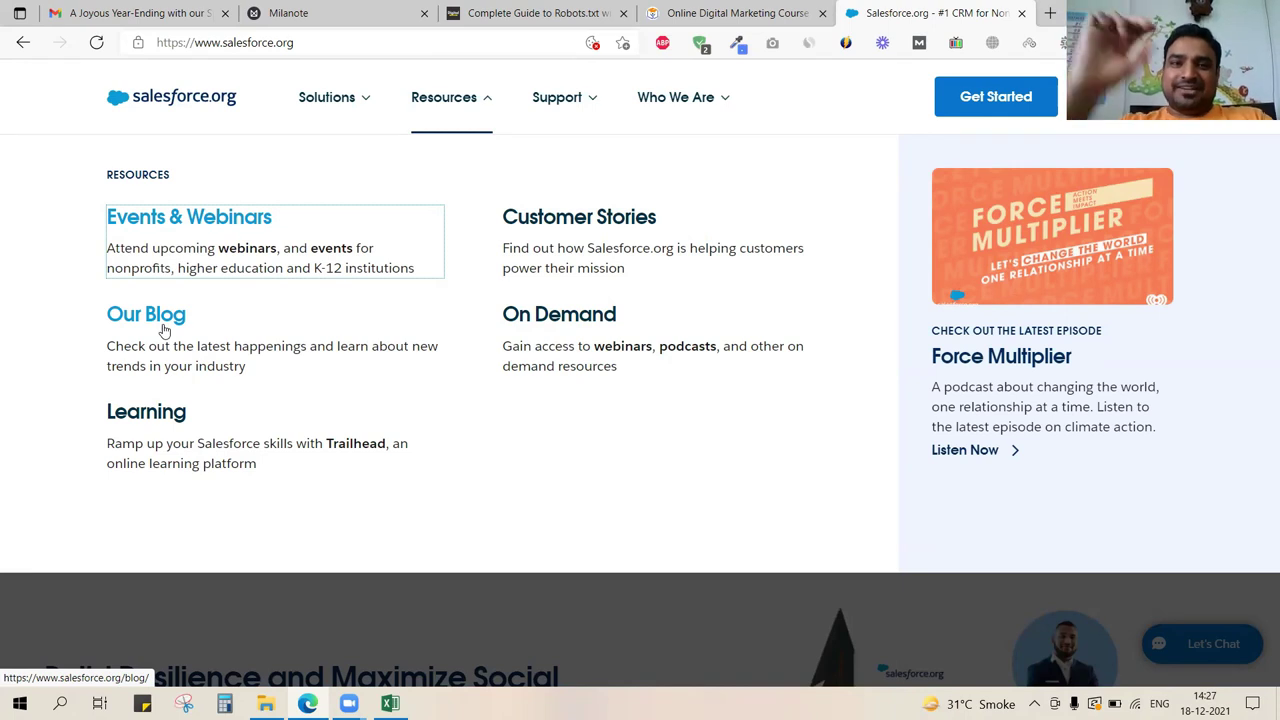
# - Skim the Salesforce.org blog posts, then view the Digital Dum Dum 'What is Robots.txt in SEO?' article
pyautogui.click(164, 330)
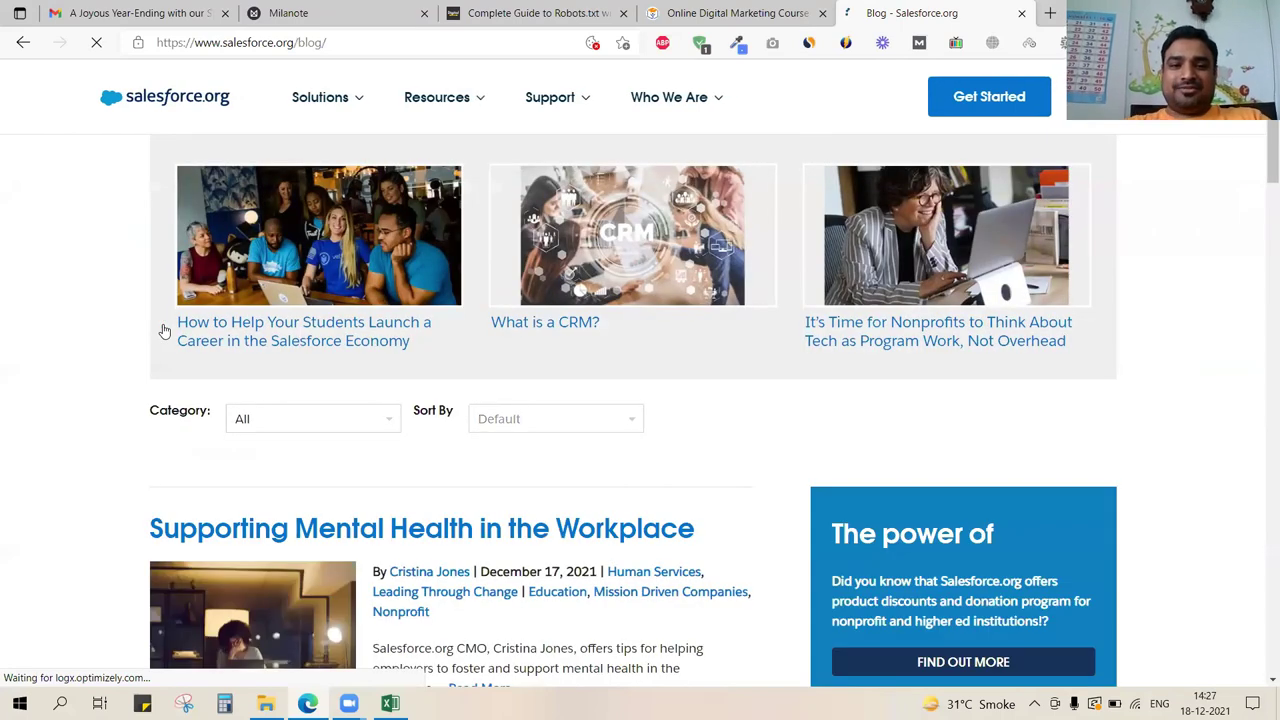
pyautogui.scroll(-3, 358, 567)
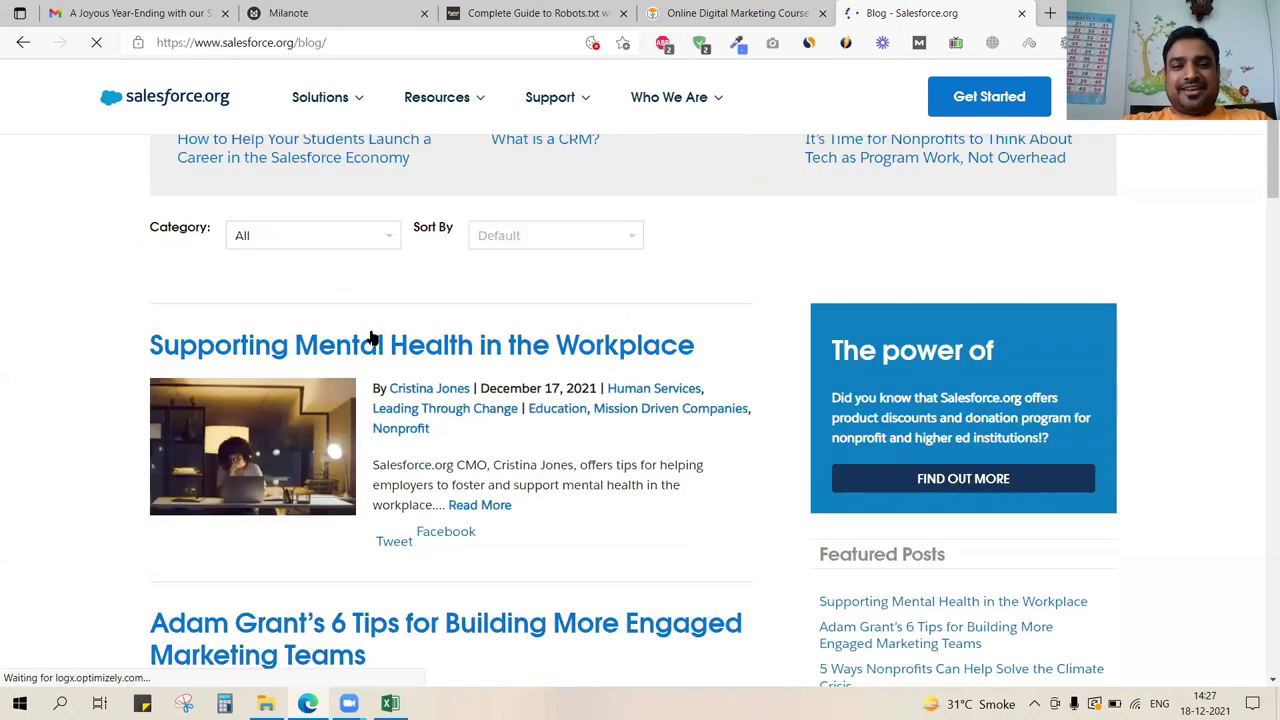
pyautogui.scroll(-8, 358, 567)
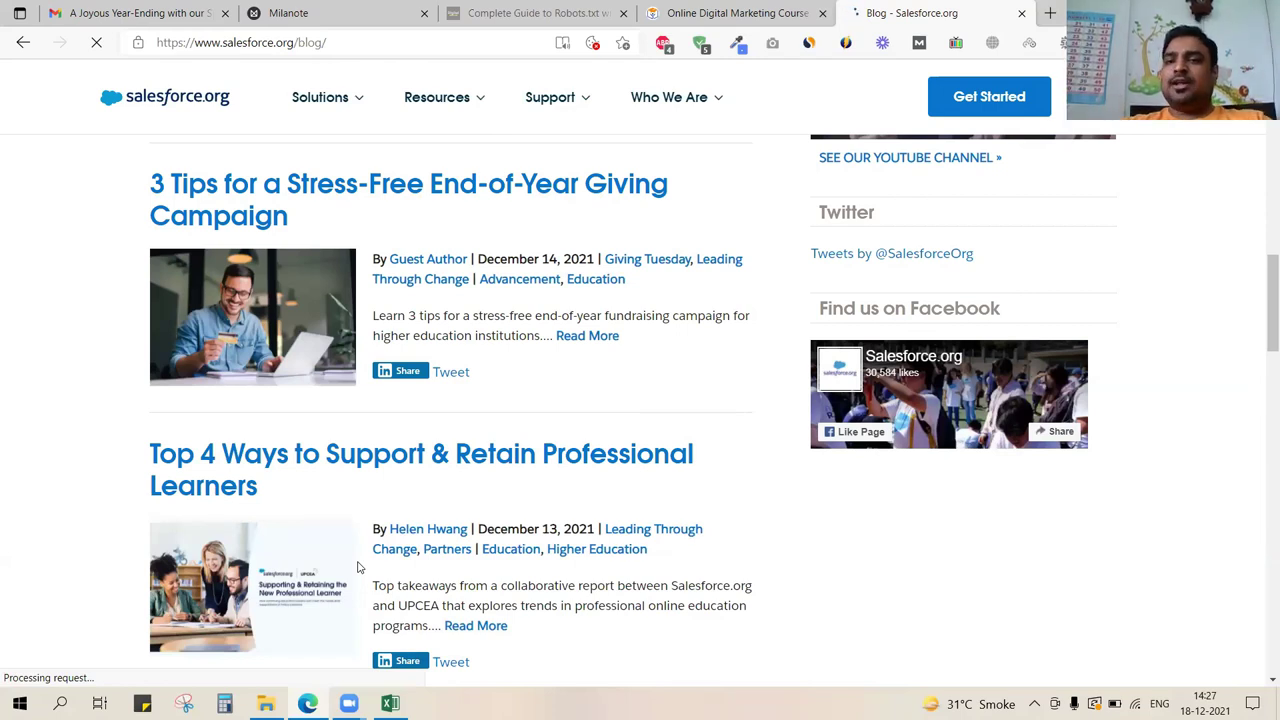
pyautogui.click(572, 20)
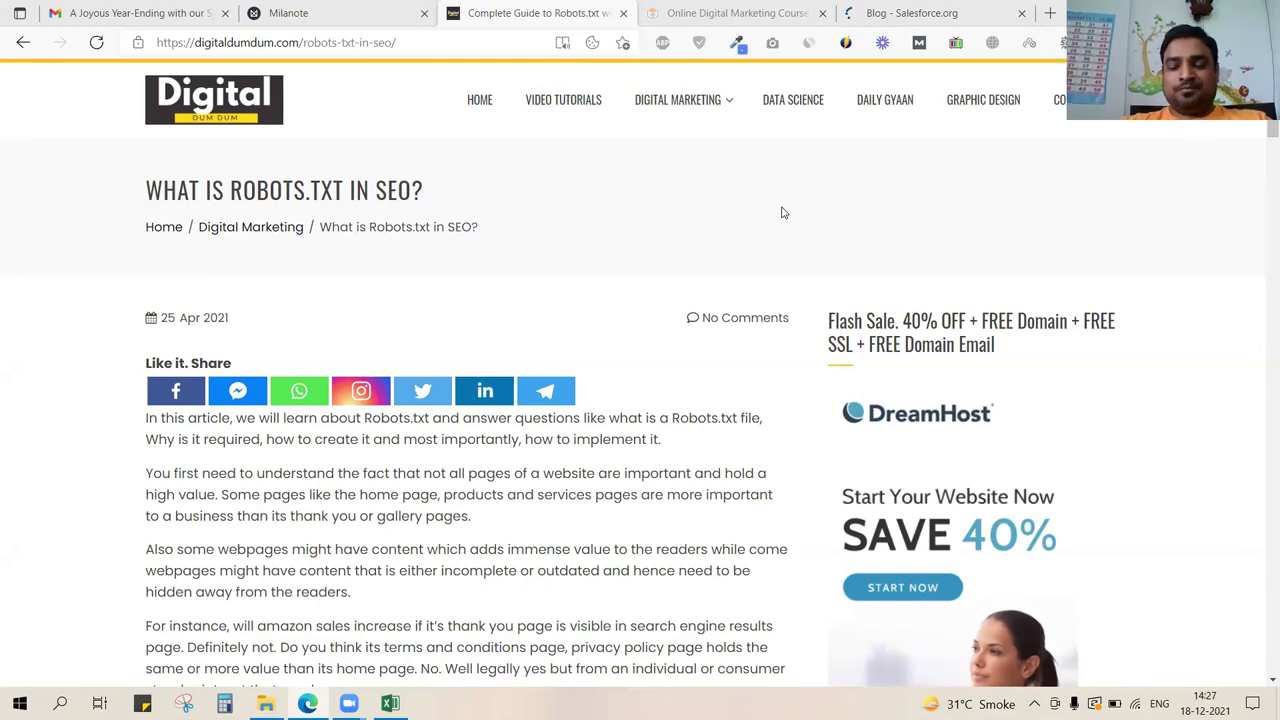
# - Scroll the robots.txt article, open the Digital Dum Dum HOME page, then return to the Milanote board
pyautogui.scroll(-5, 780, 211)
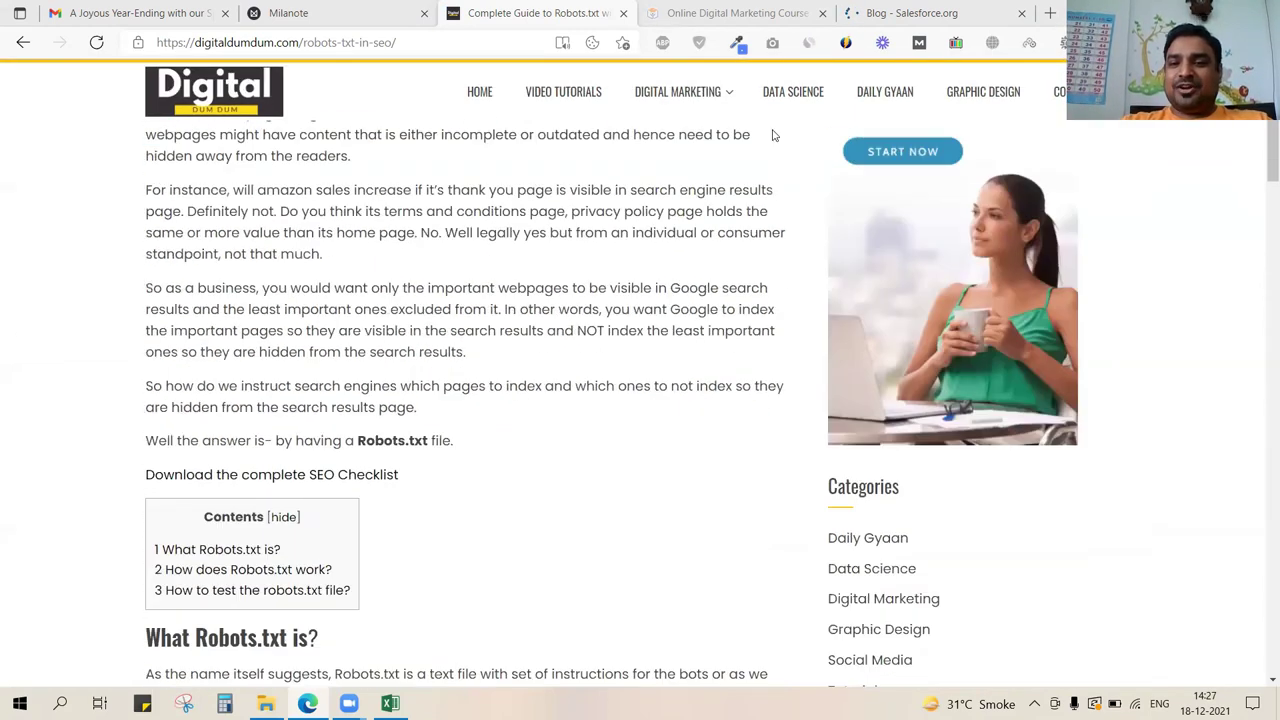
pyautogui.scroll(-7, 776, 93)
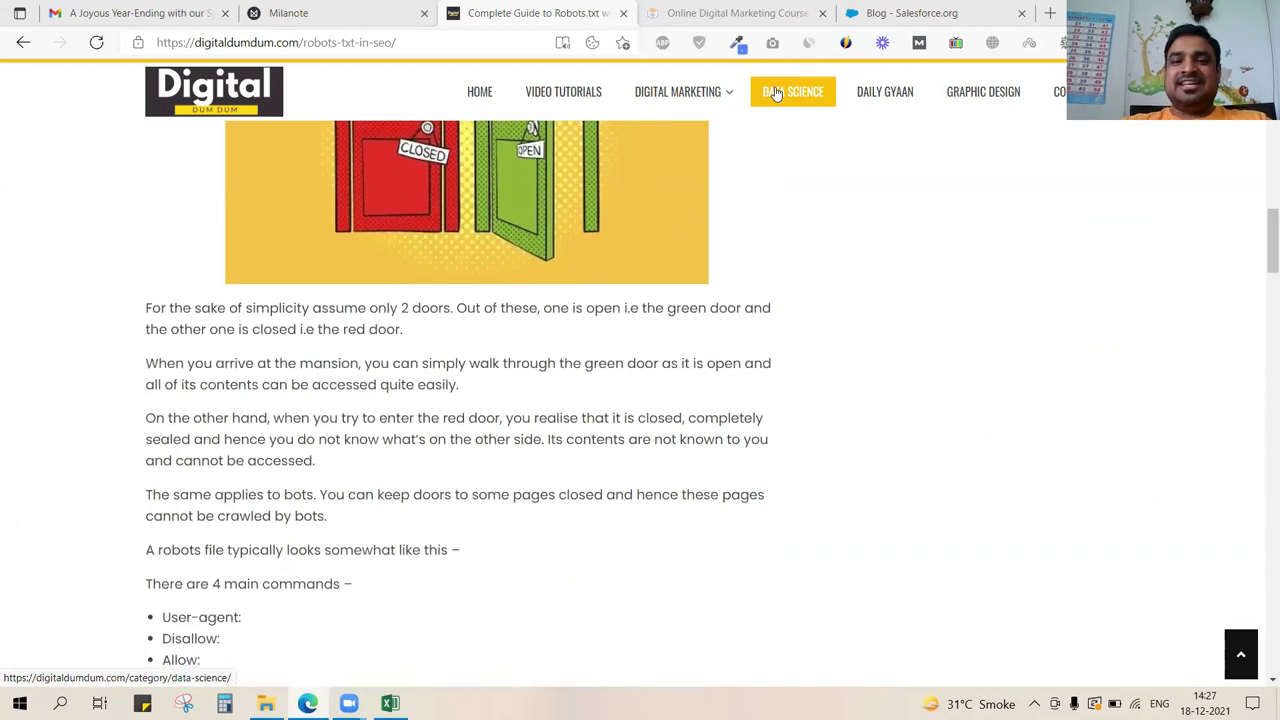
pyautogui.click(484, 93)
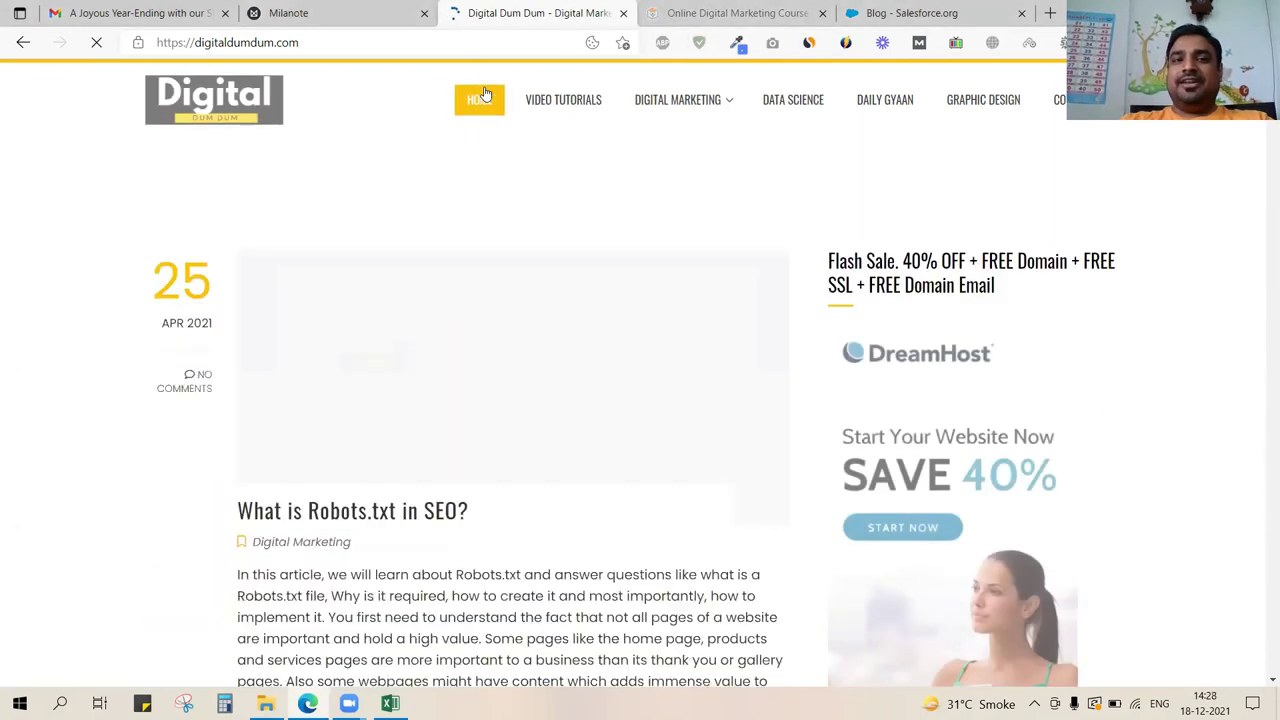
pyautogui.click(398, 6)
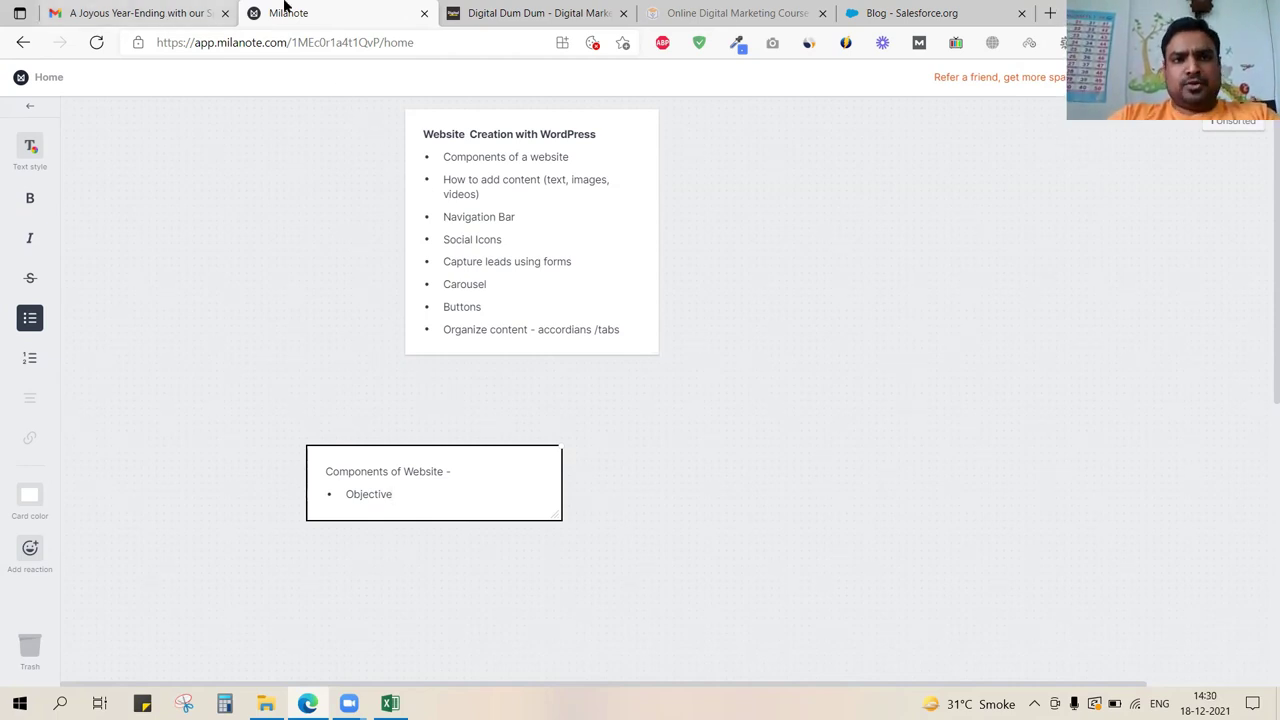
# - Append '- Website / blog' after Objective on the Components of Website card
pyautogui.scroll(-1, 505, 338)
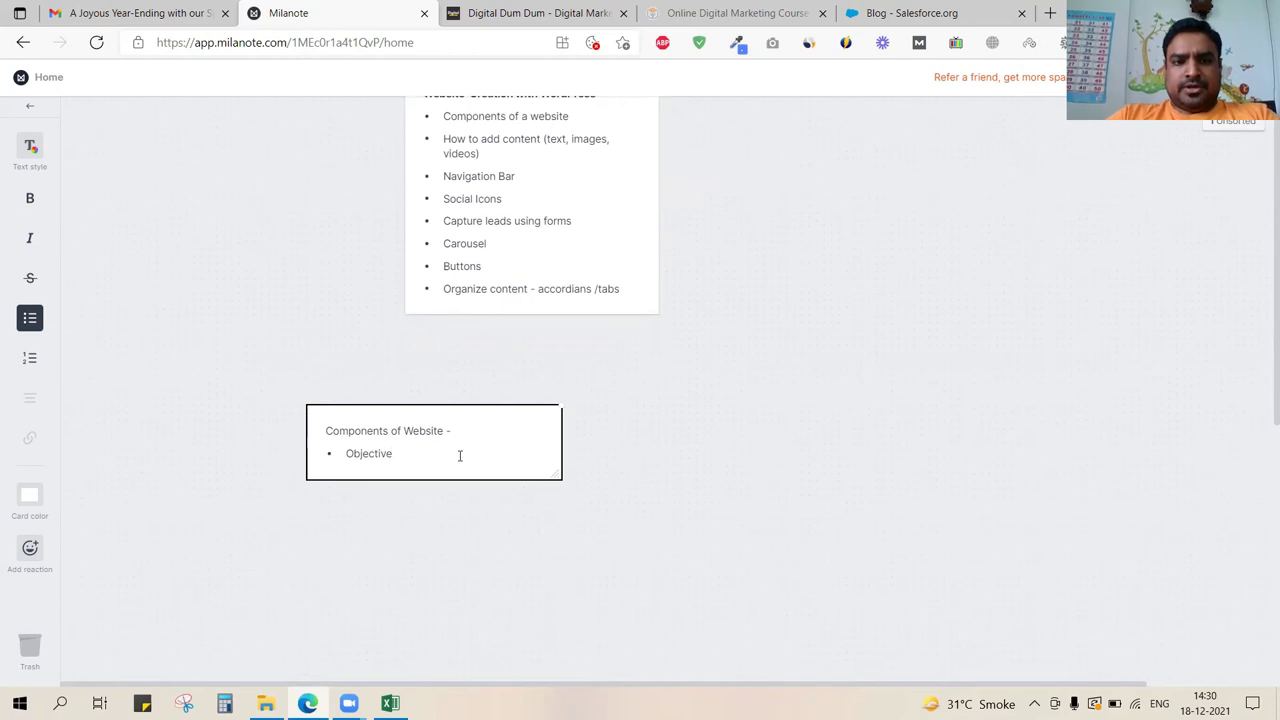
pyautogui.write('-')
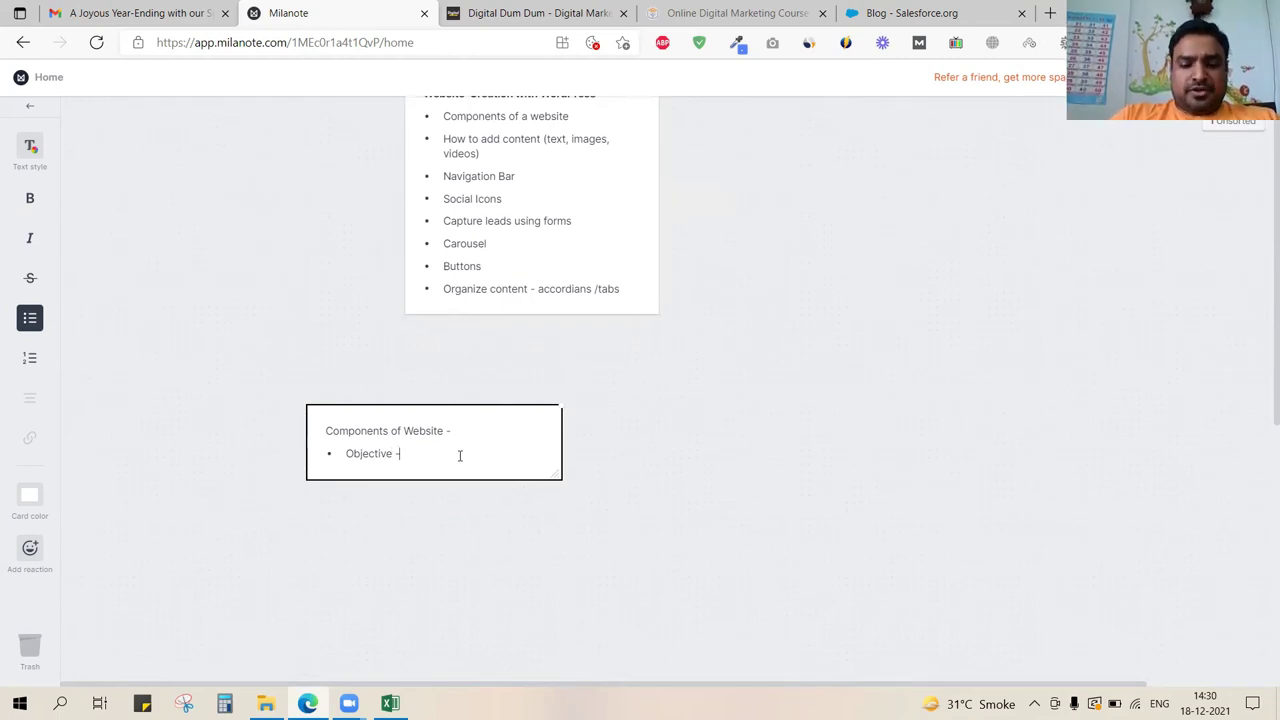
pyautogui.write(' Website')
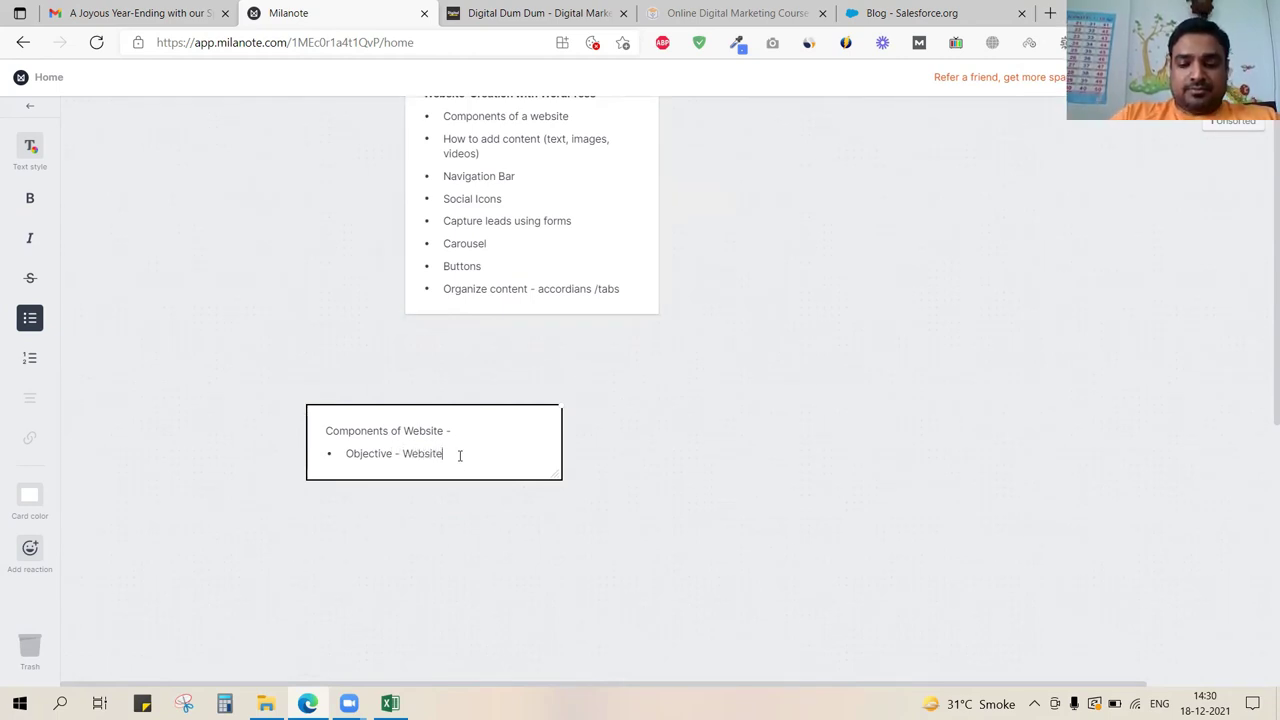
pyautogui.write(' / blog')
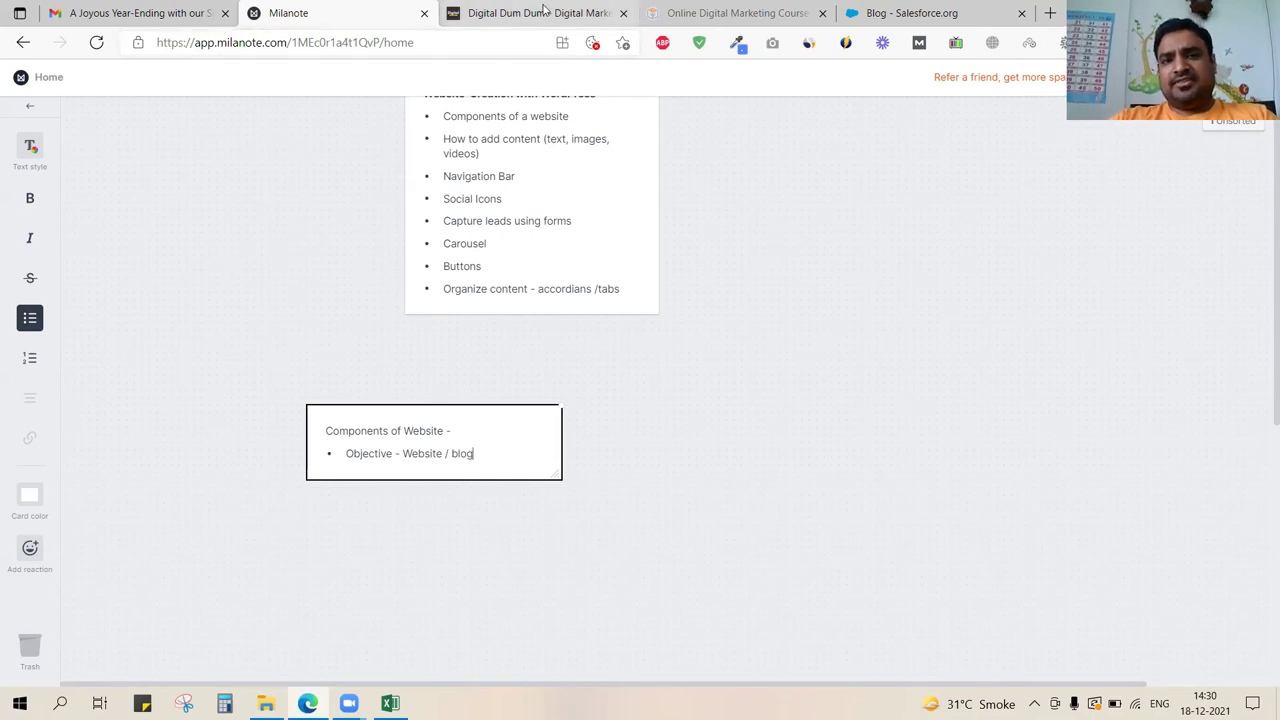
# - Browse the Digital Dum Dum blog posts, highlighting the 29 Mar 2021 date, then return to Milanote
pyautogui.hotkey('ctrl', 'Tab')
pyautogui.scroll(-2, 350, 330)
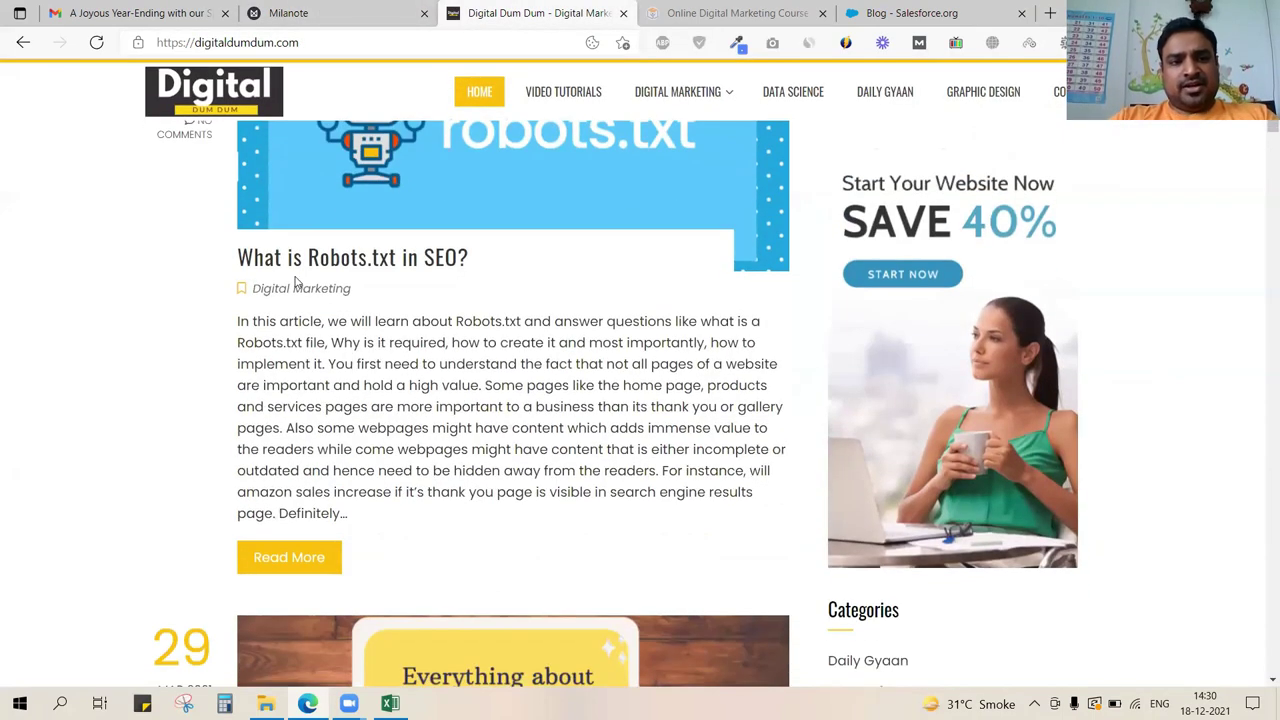
pyautogui.scroll(2, 296, 283)
pyautogui.scroll(-1, 296, 283)
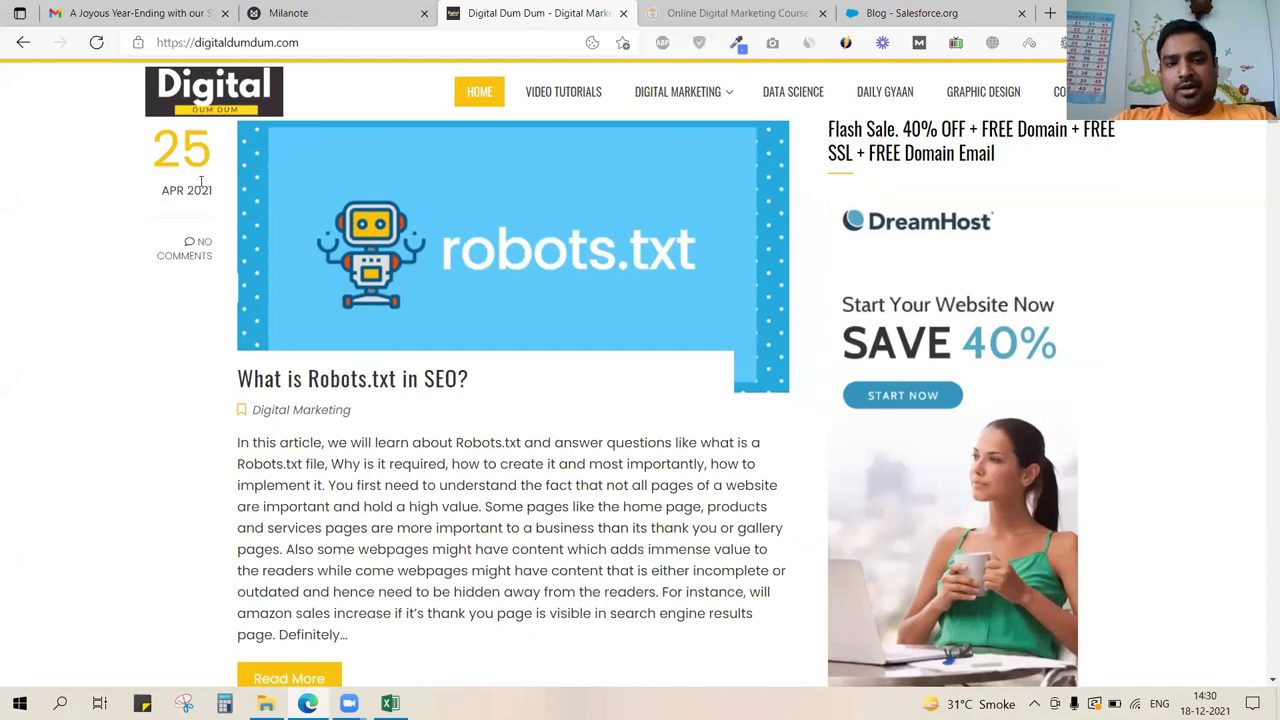
pyautogui.scroll(-4, 201, 182)
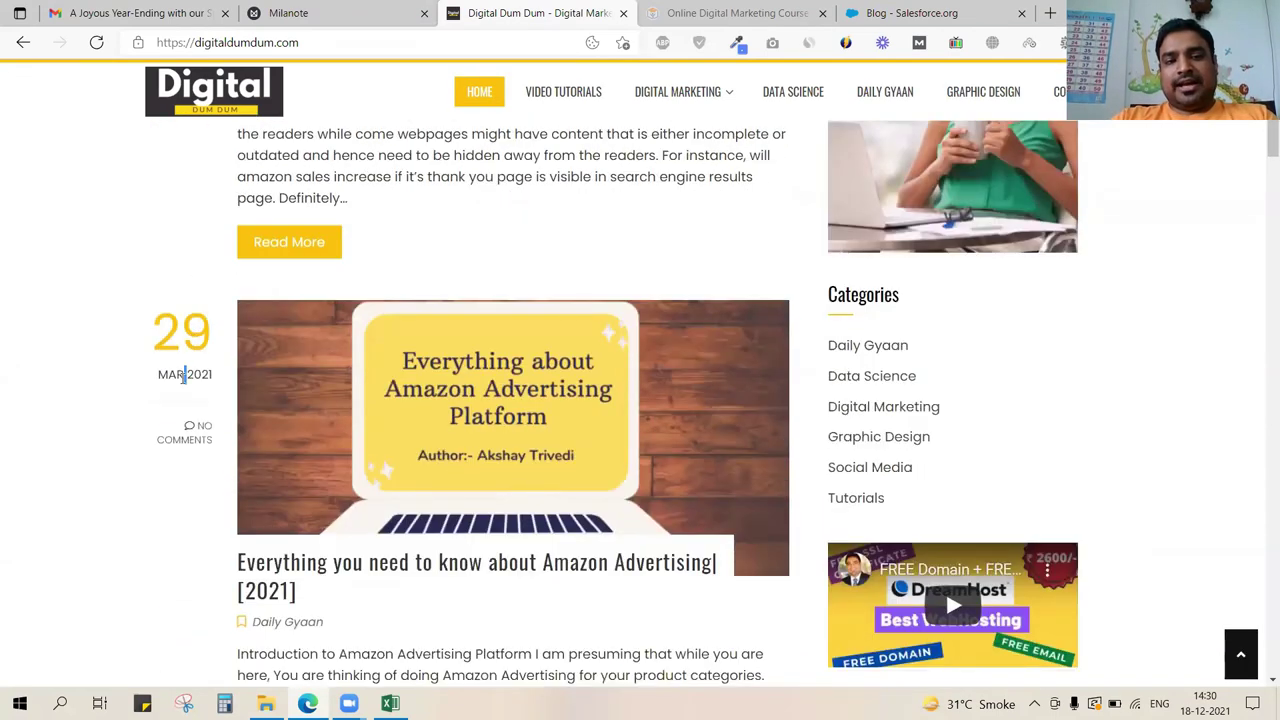
pyautogui.tripleClick(184, 374)
pyautogui.scroll(-3, 183, 383)
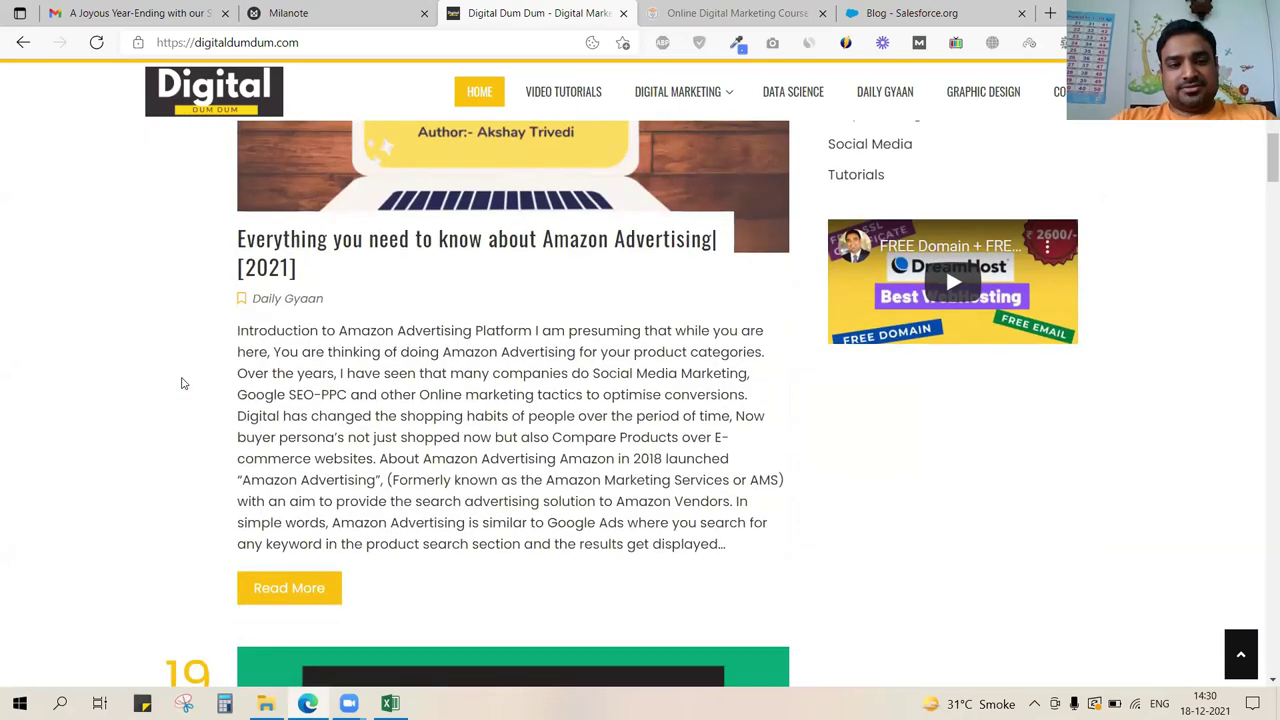
pyautogui.scroll(-8, 183, 383)
pyautogui.scroll(2, 180, 380)
pyautogui.scroll(1, 190, 257)
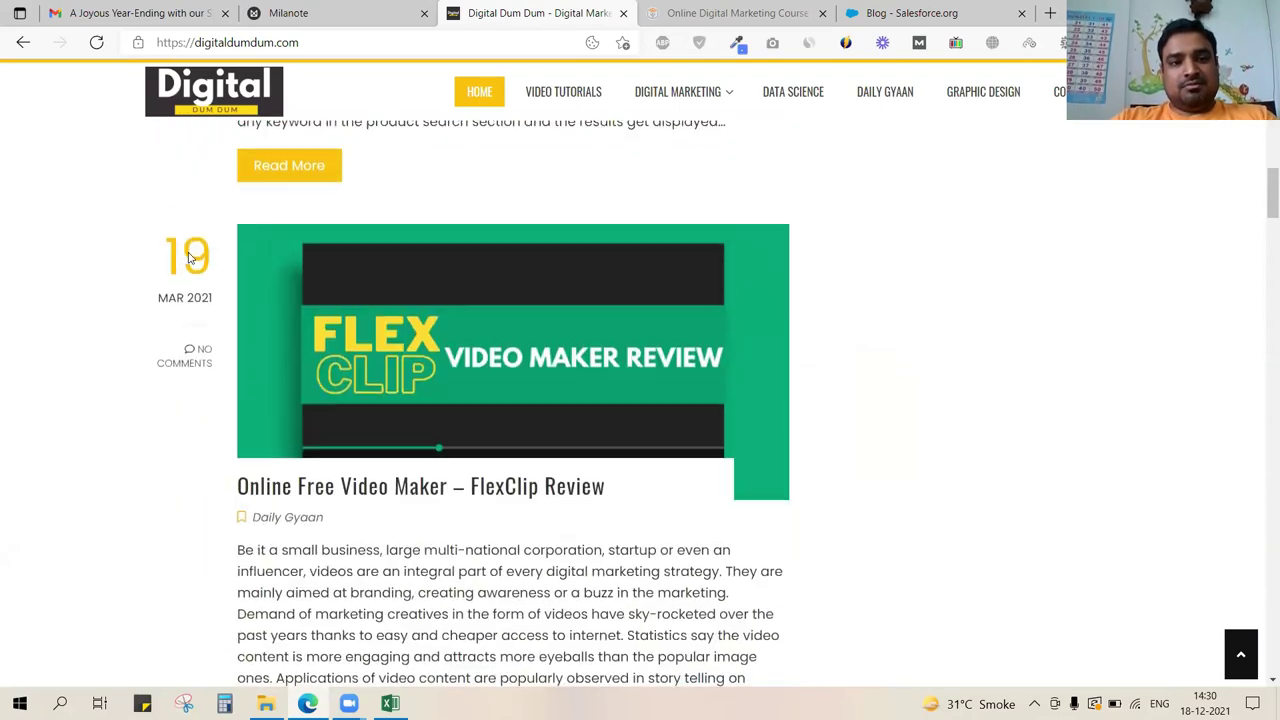
pyautogui.scroll(-6, 190, 260)
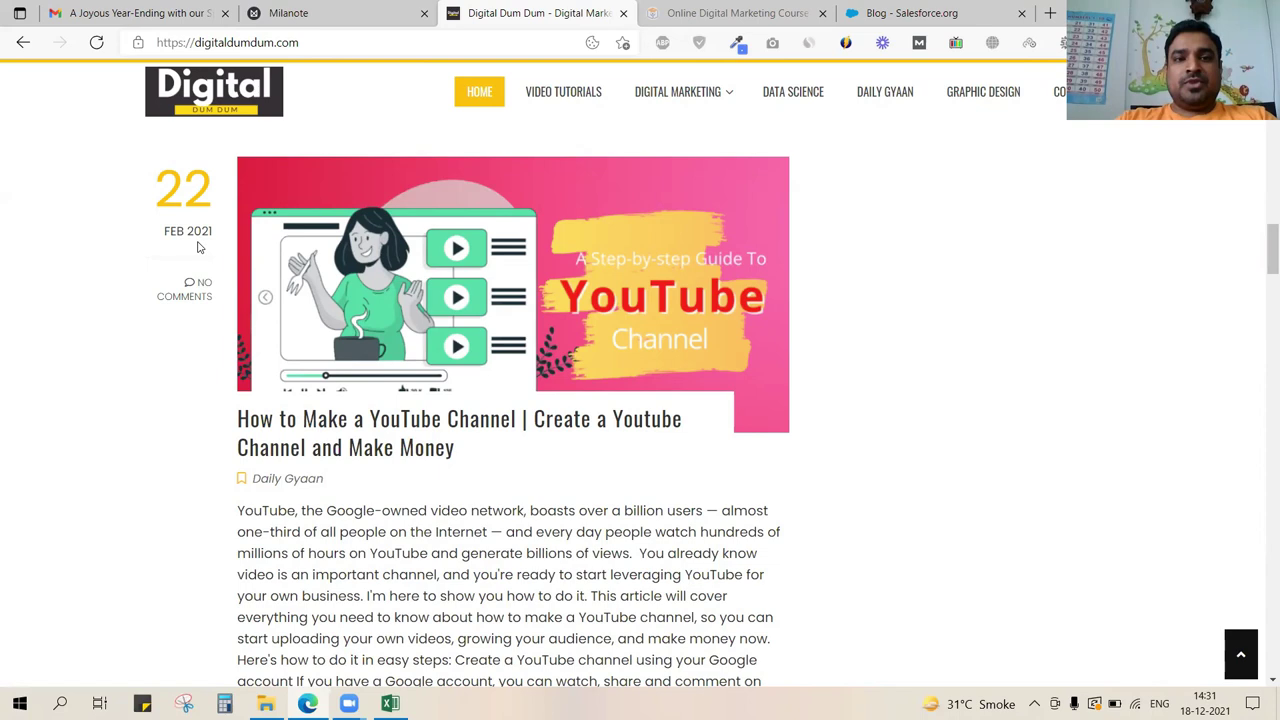
pyautogui.click(271, 8)
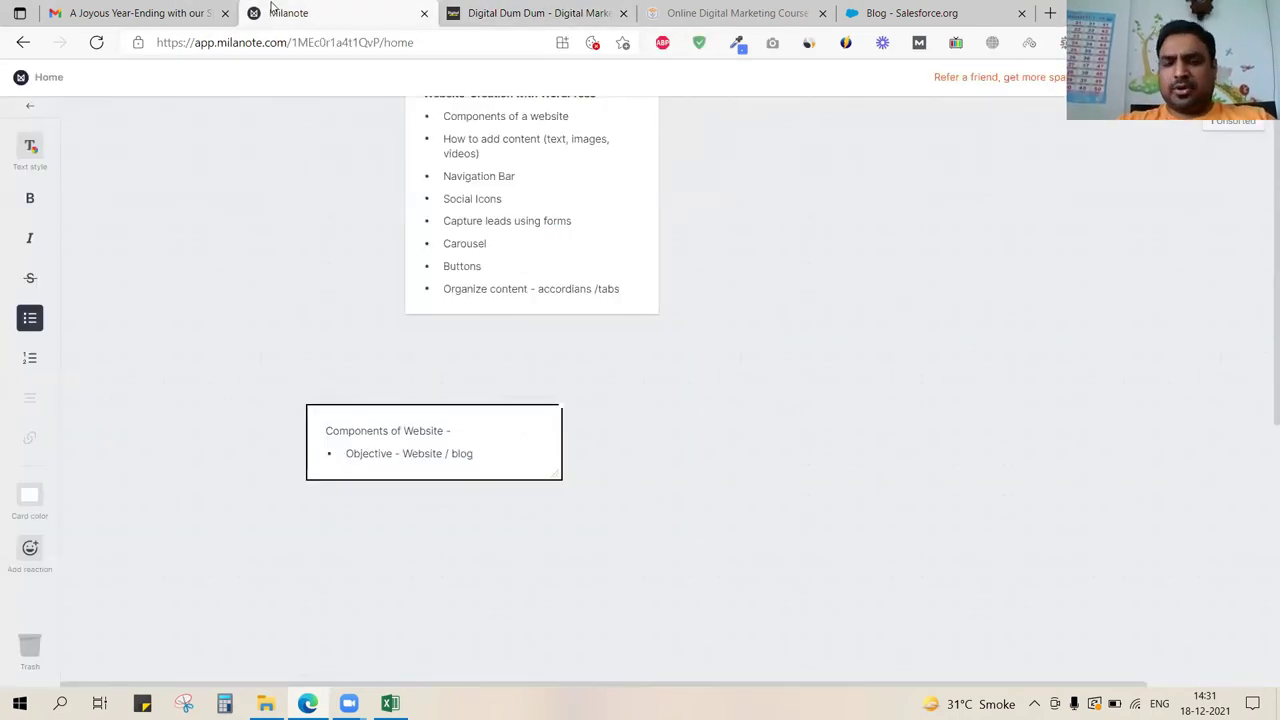
# - Add a new bullet 'Identity - Domain Name' under Objective and finish editing the card
pyautogui.press('Return')
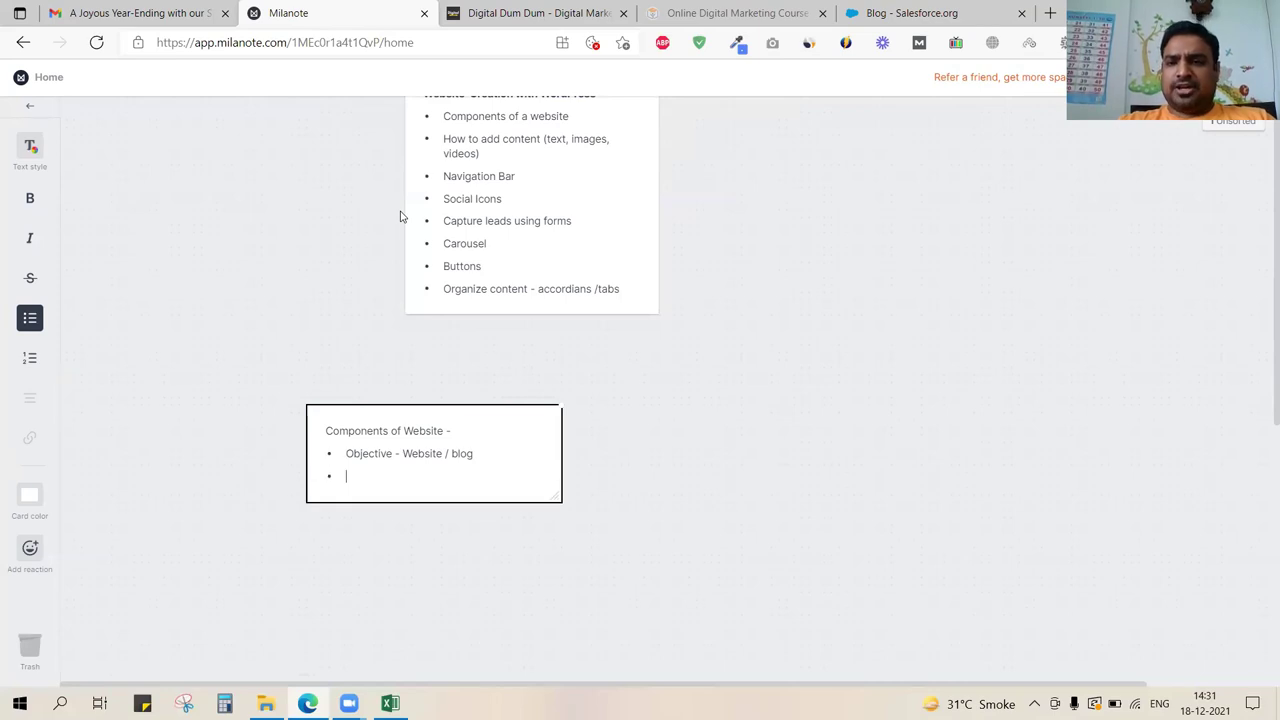
pyautogui.write('Identity')
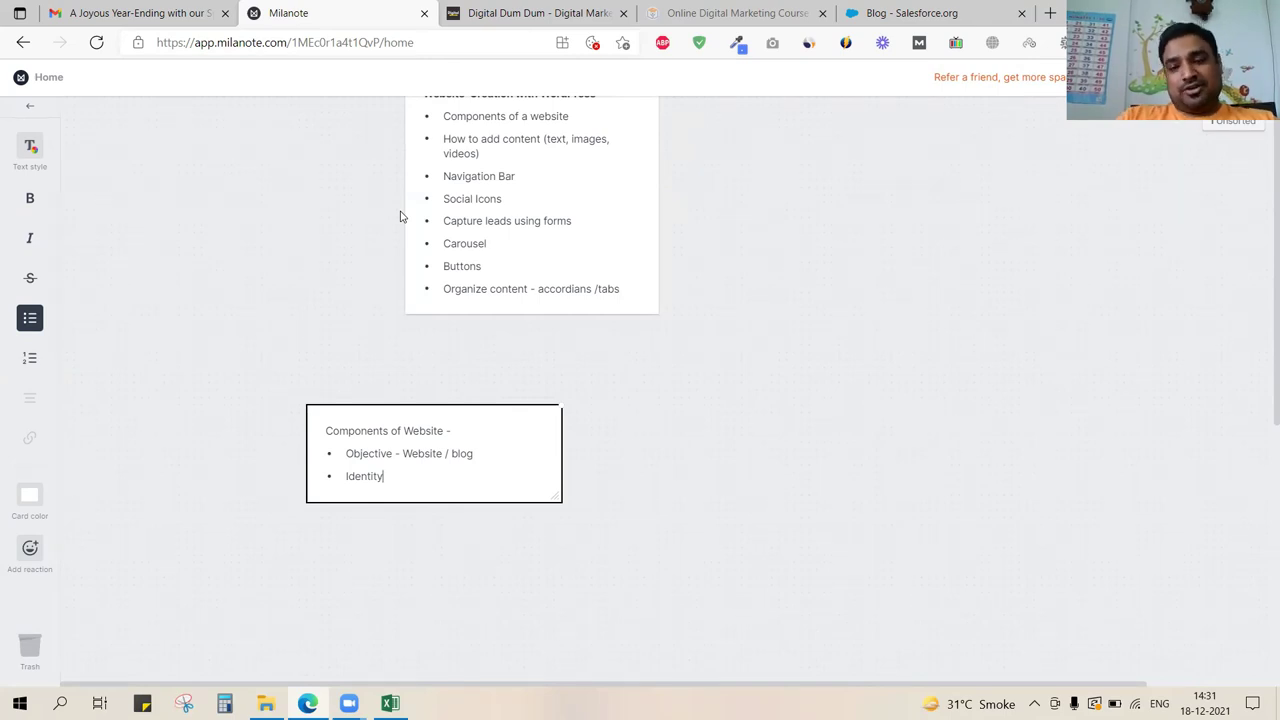
pyautogui.write(' -')
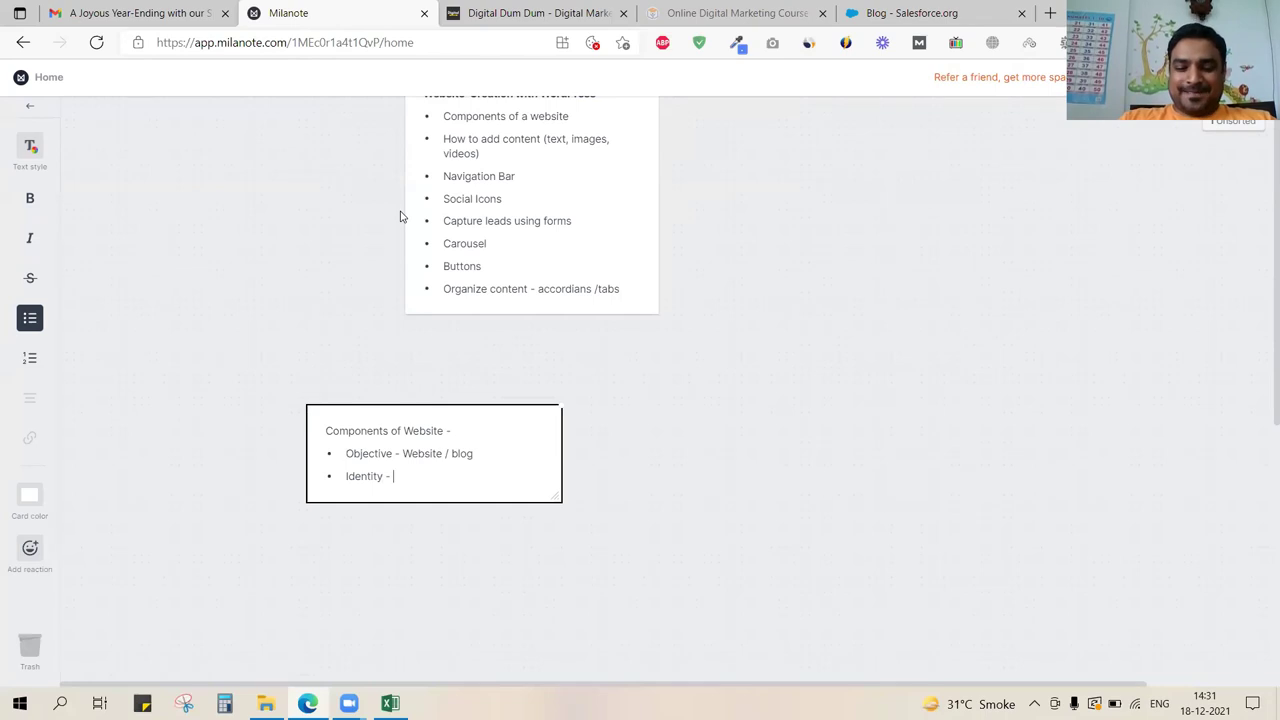
pyautogui.write(' D')
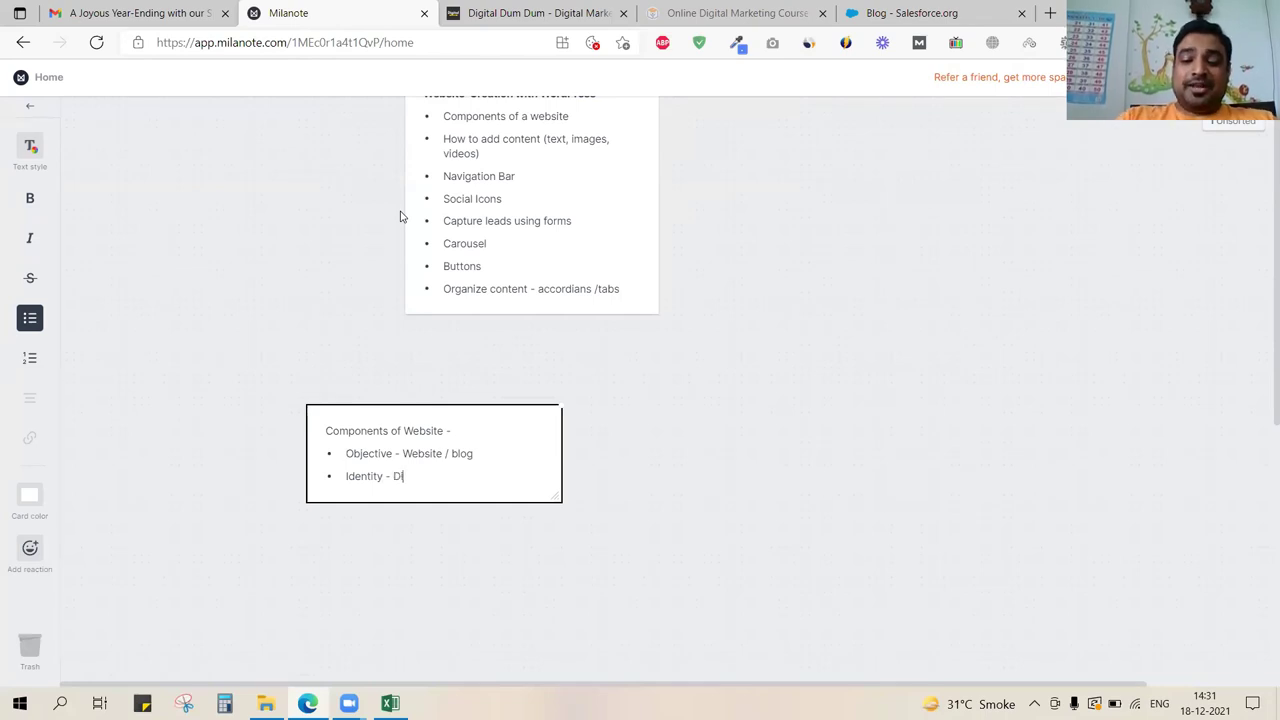
pyautogui.write('omain Name')
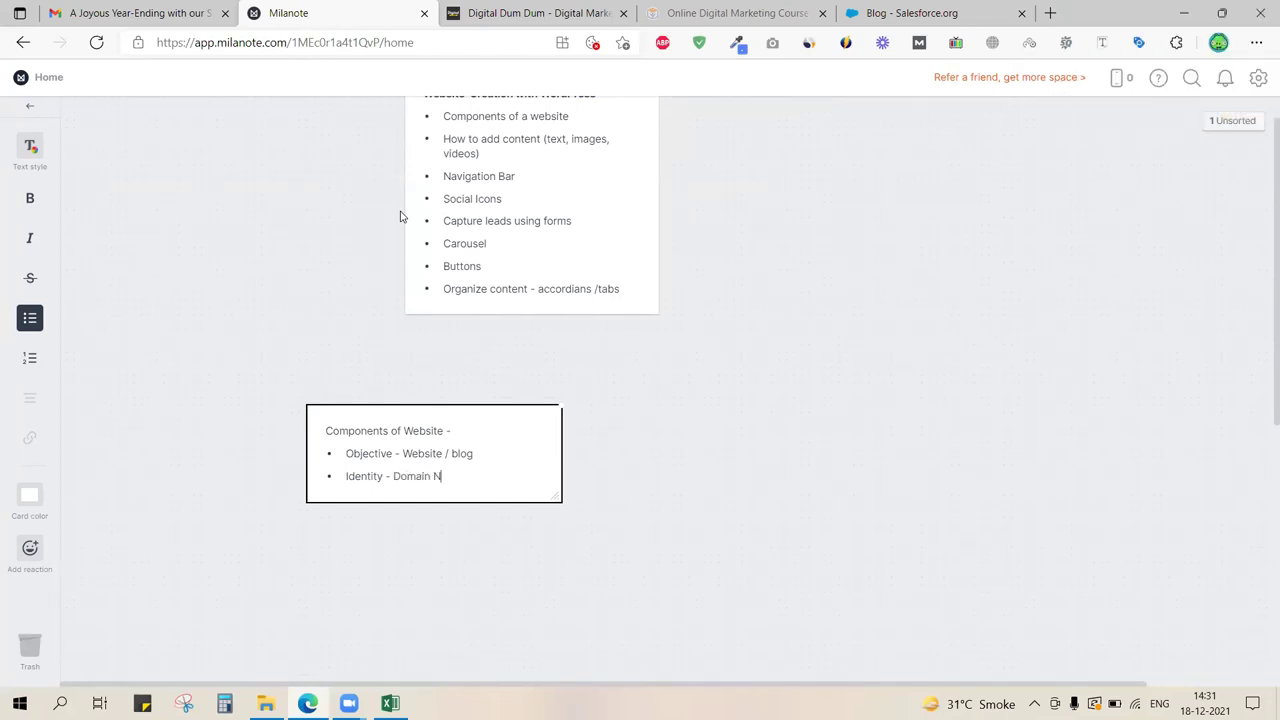
pyautogui.click(660, 268)
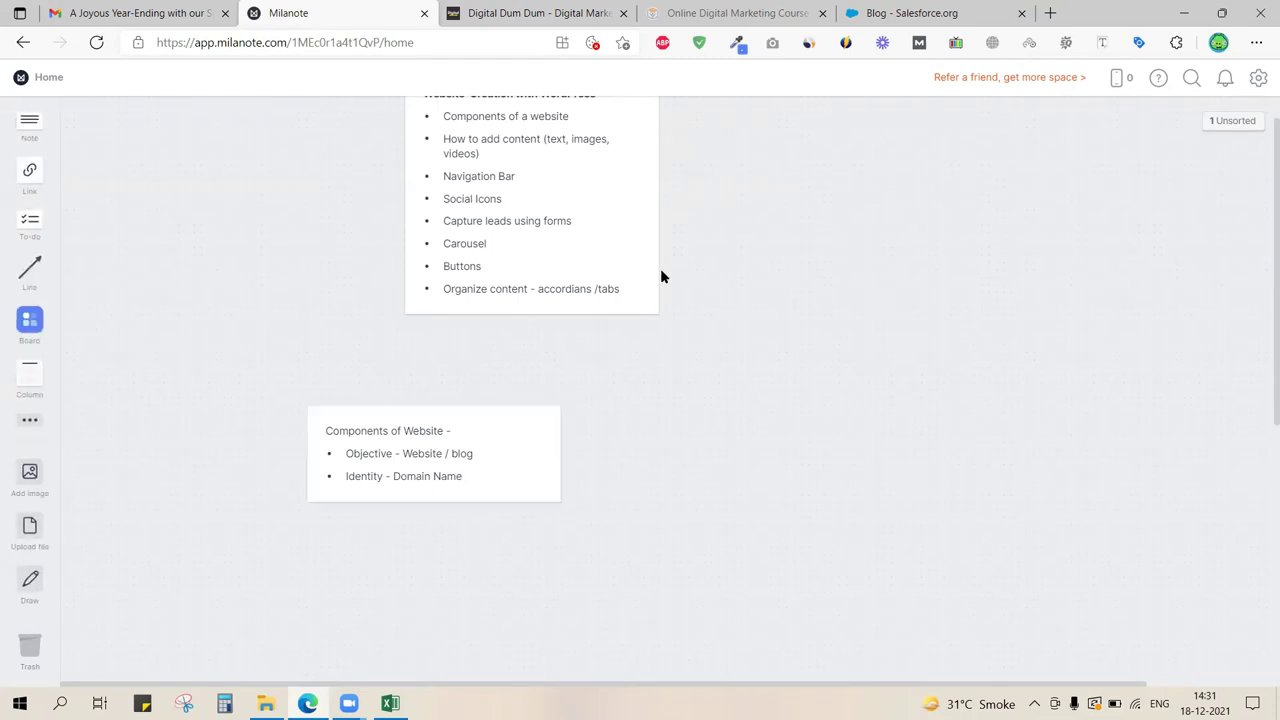
# - Highlight 'digitaldumdum' in the Digital Dum Dum address, then 'salesforce' and 'org' in Salesforce.org's
pyautogui.click(587, 8)
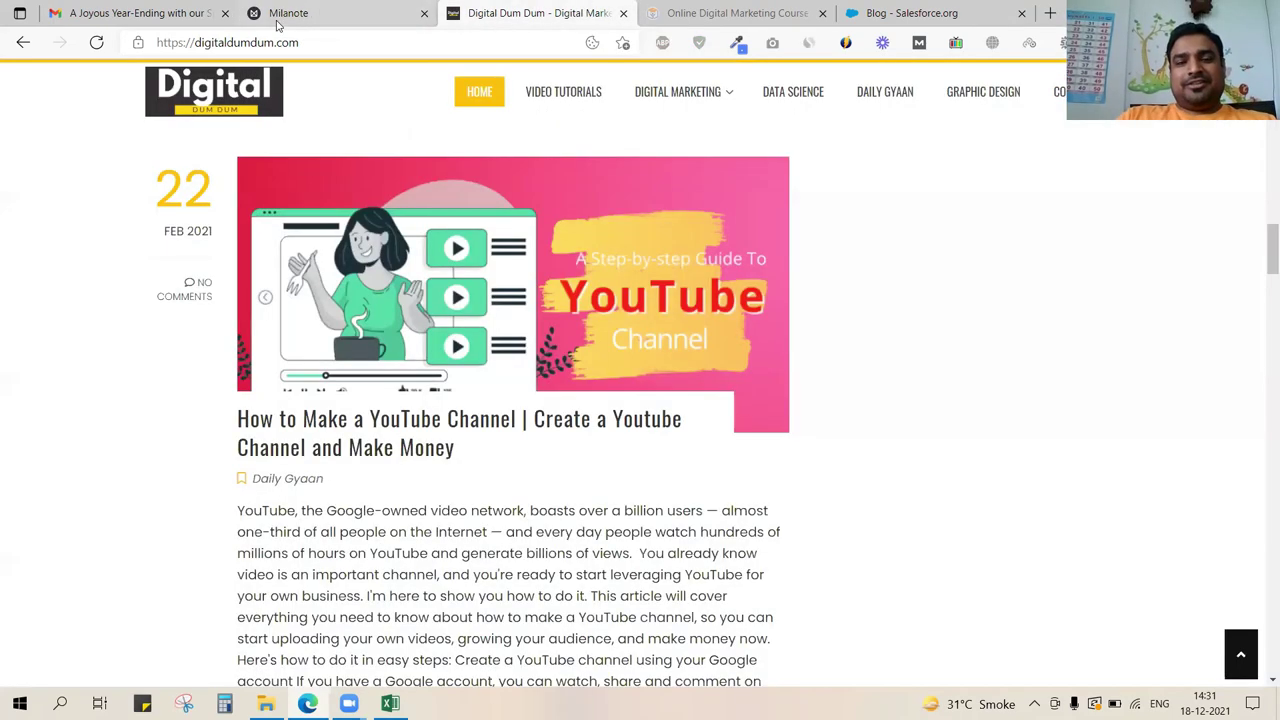
pyautogui.doubleClick(255, 42)
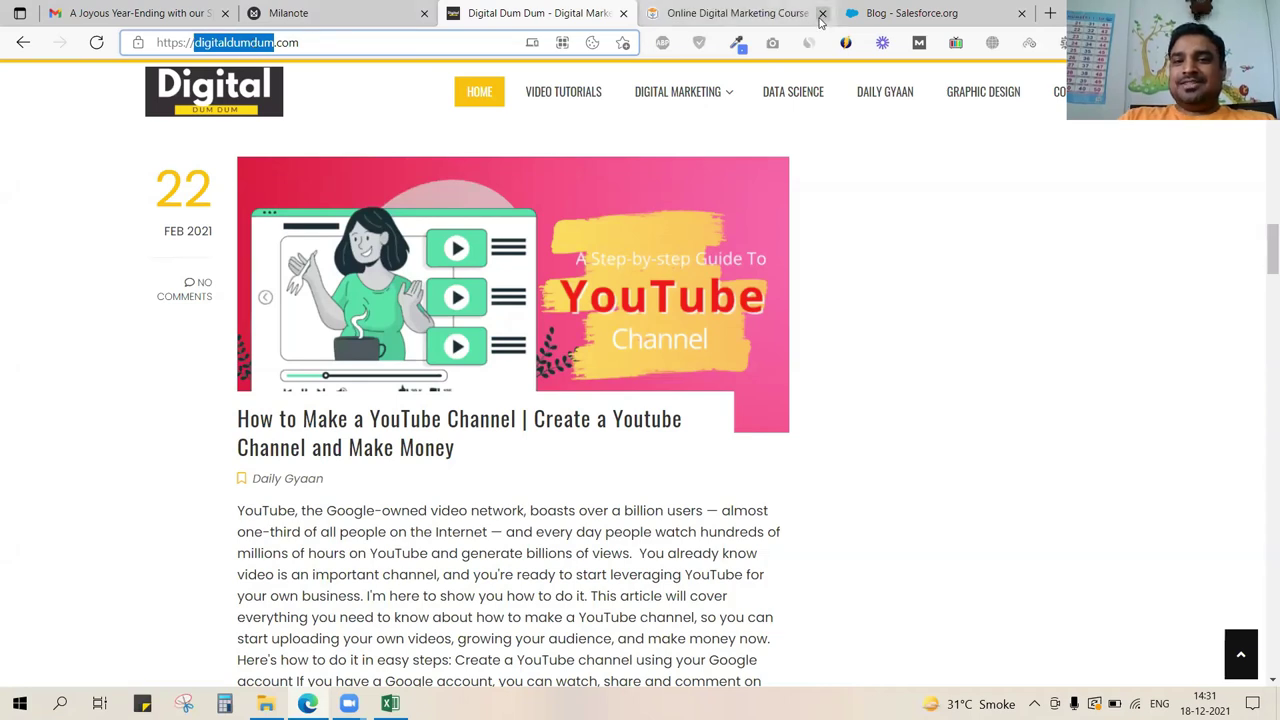
pyautogui.click(915, 13)
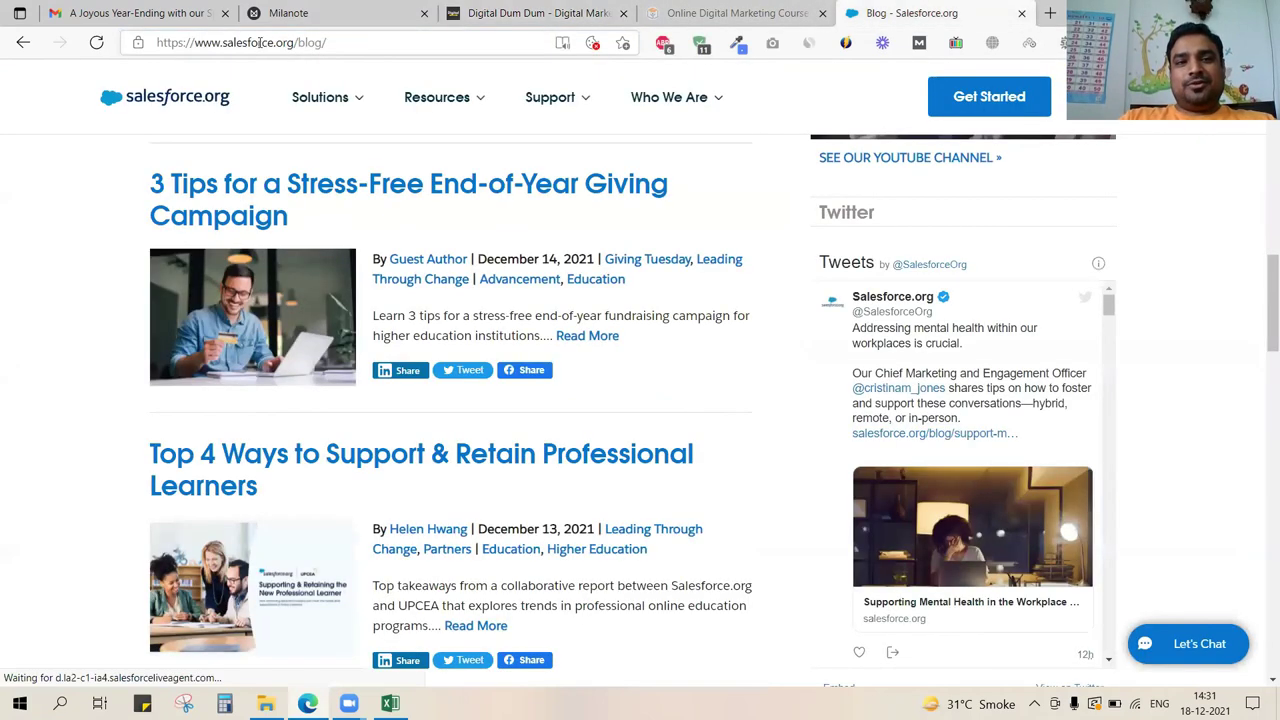
pyautogui.doubleClick(259, 43)
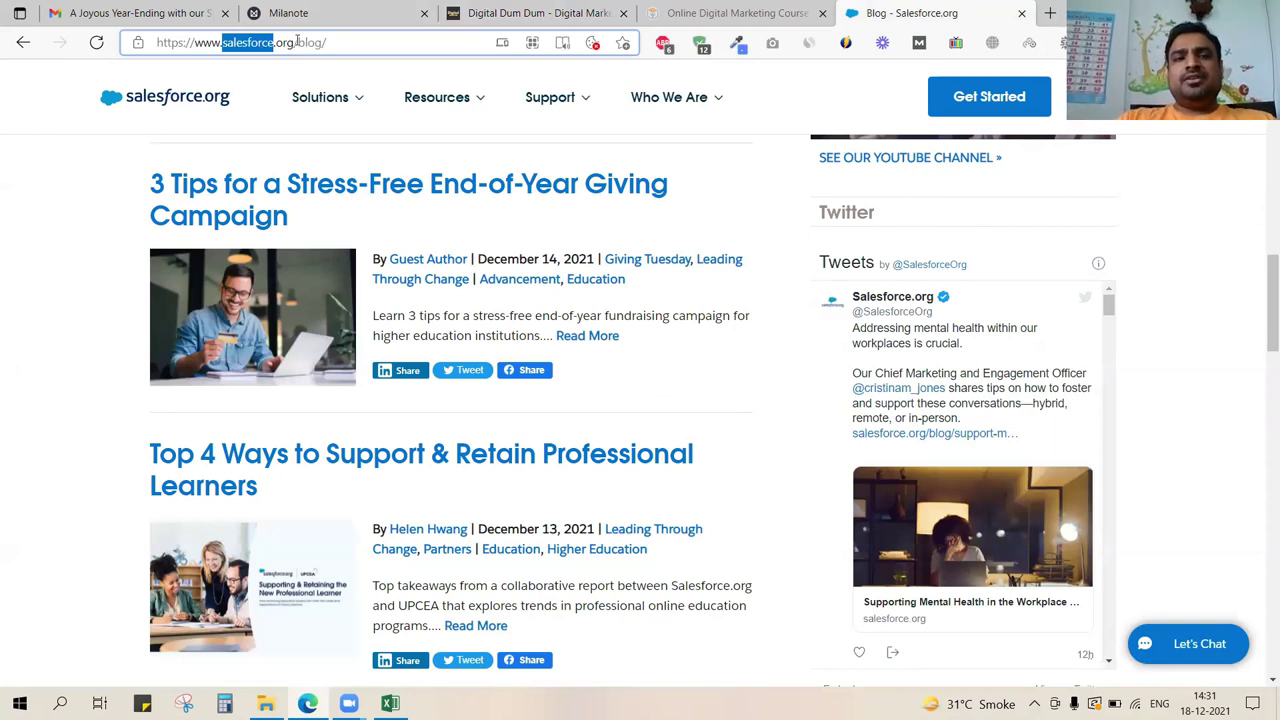
pyautogui.doubleClick(285, 43)
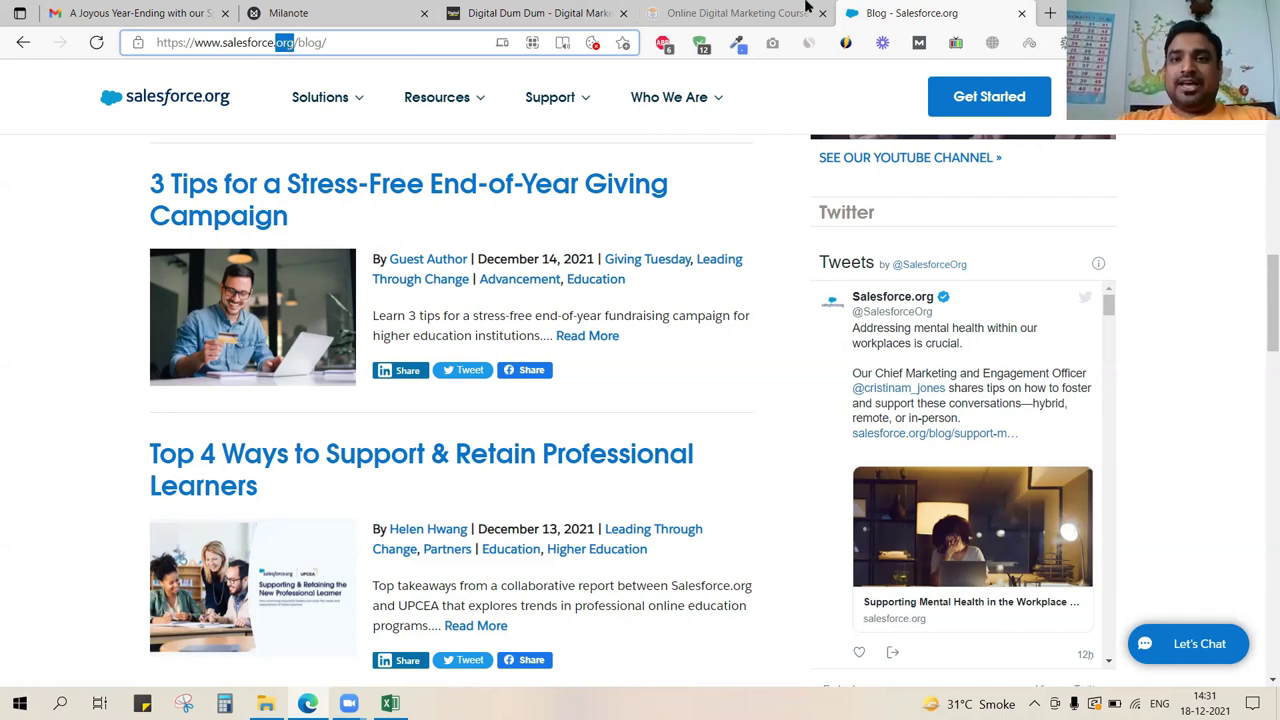
# - In a new tab, search Google for 'tld images' and show image results
pyautogui.click(1051, 15)
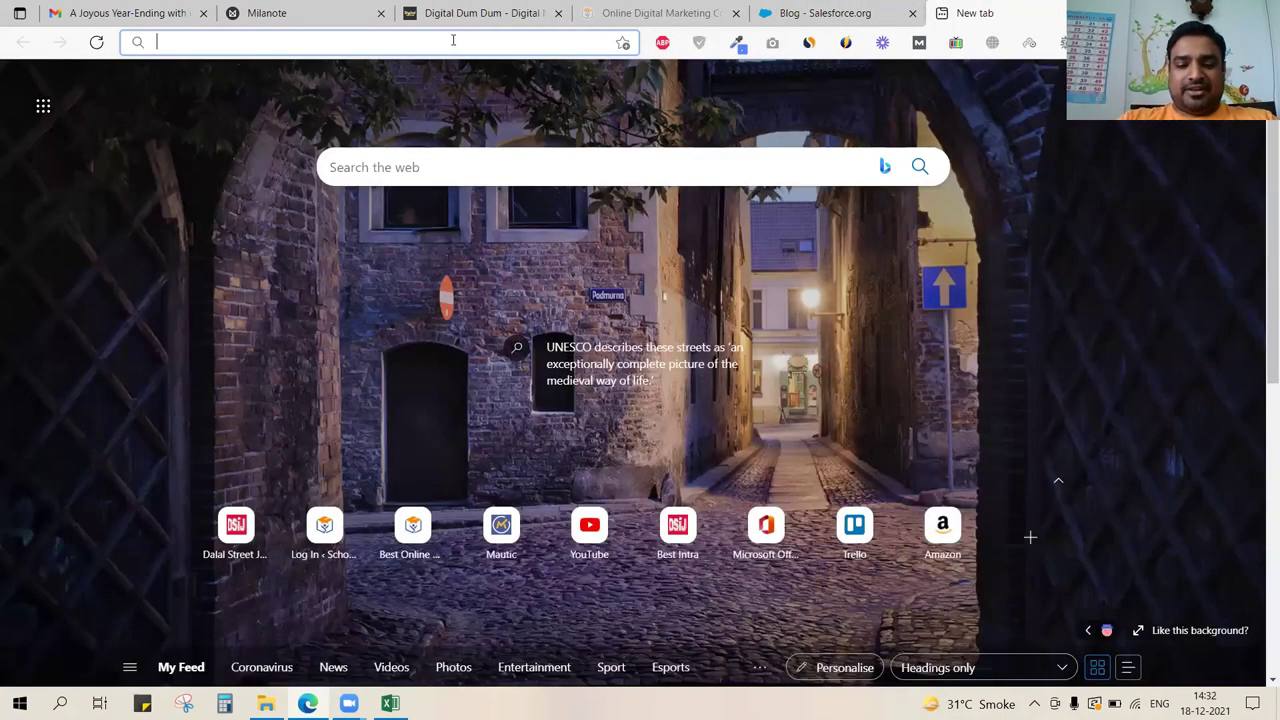
pyautogui.write('tld images')
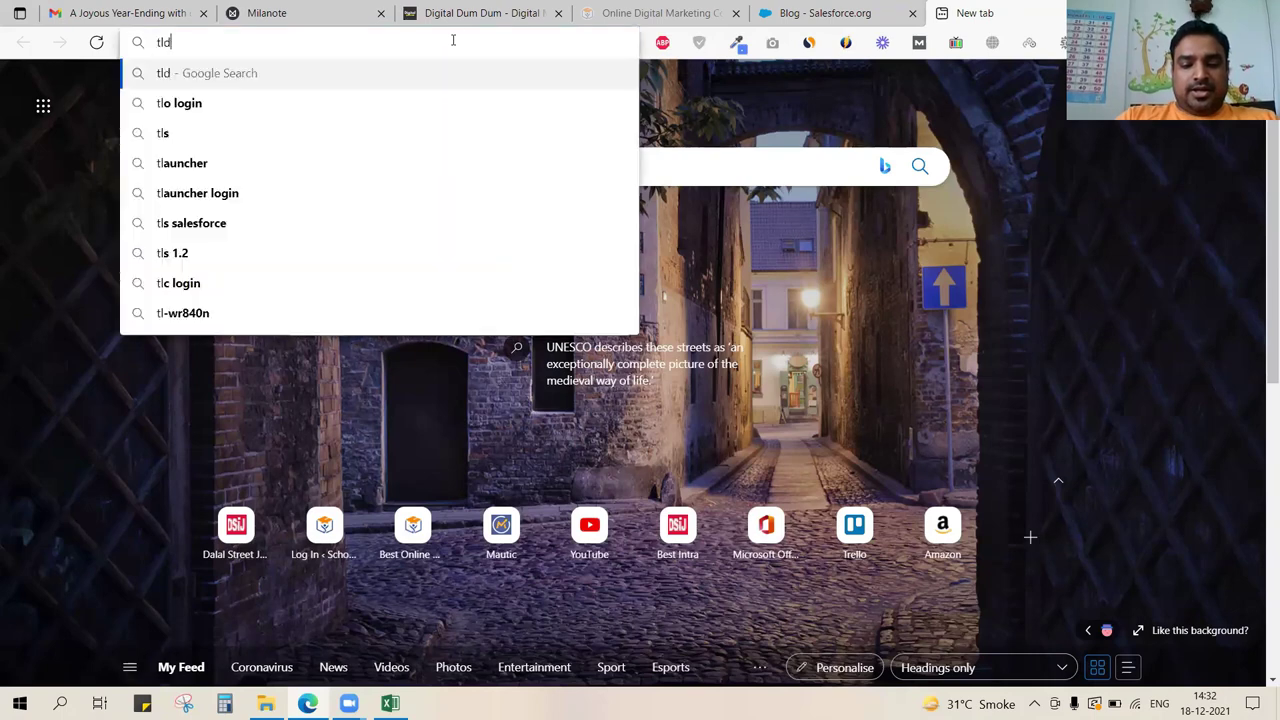
pyautogui.press('Return')
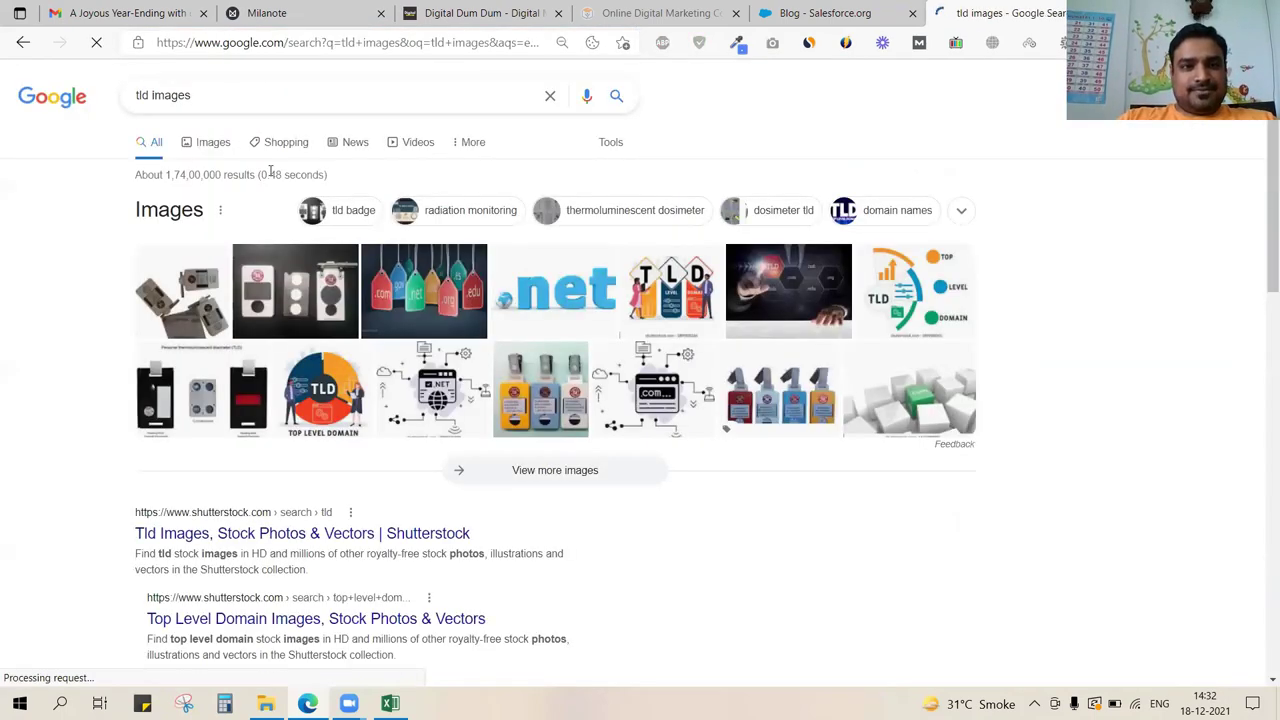
pyautogui.click(212, 142)
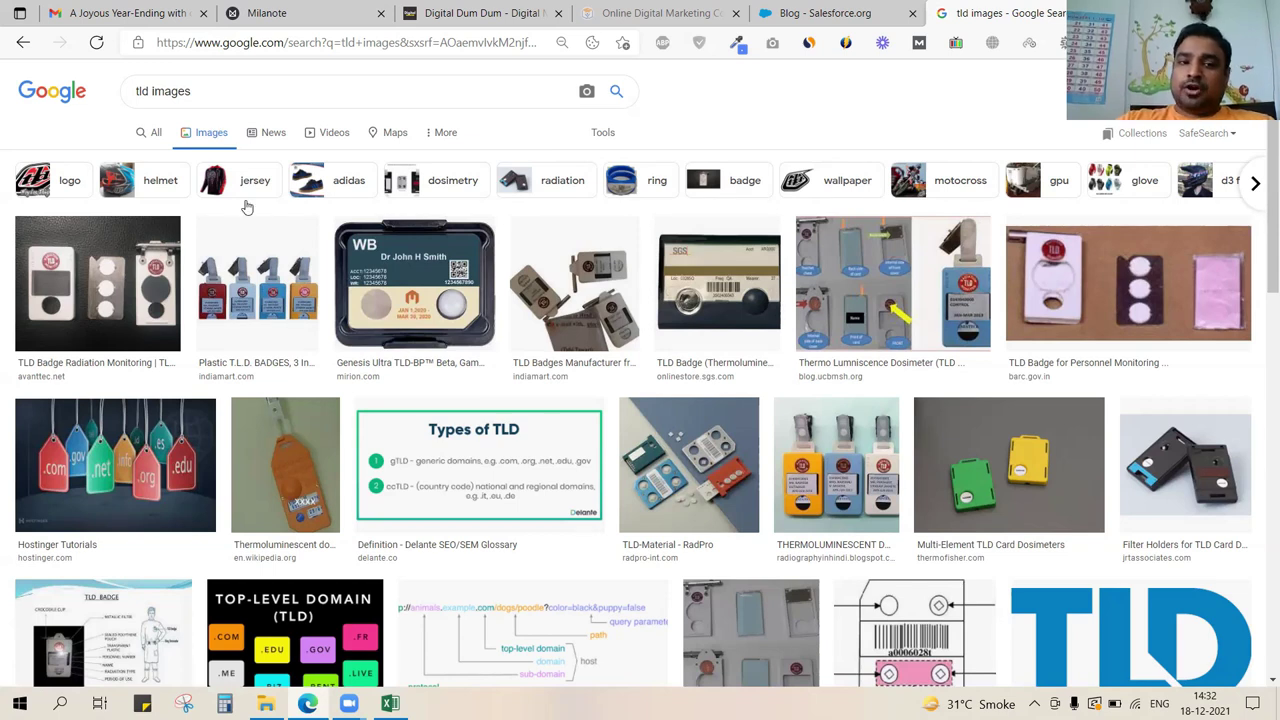
# - Enlarge the Top-Level Domain (TLD) picture, then go back to the Digital Dum Dum page
pyautogui.scroll(-2, 247, 207)
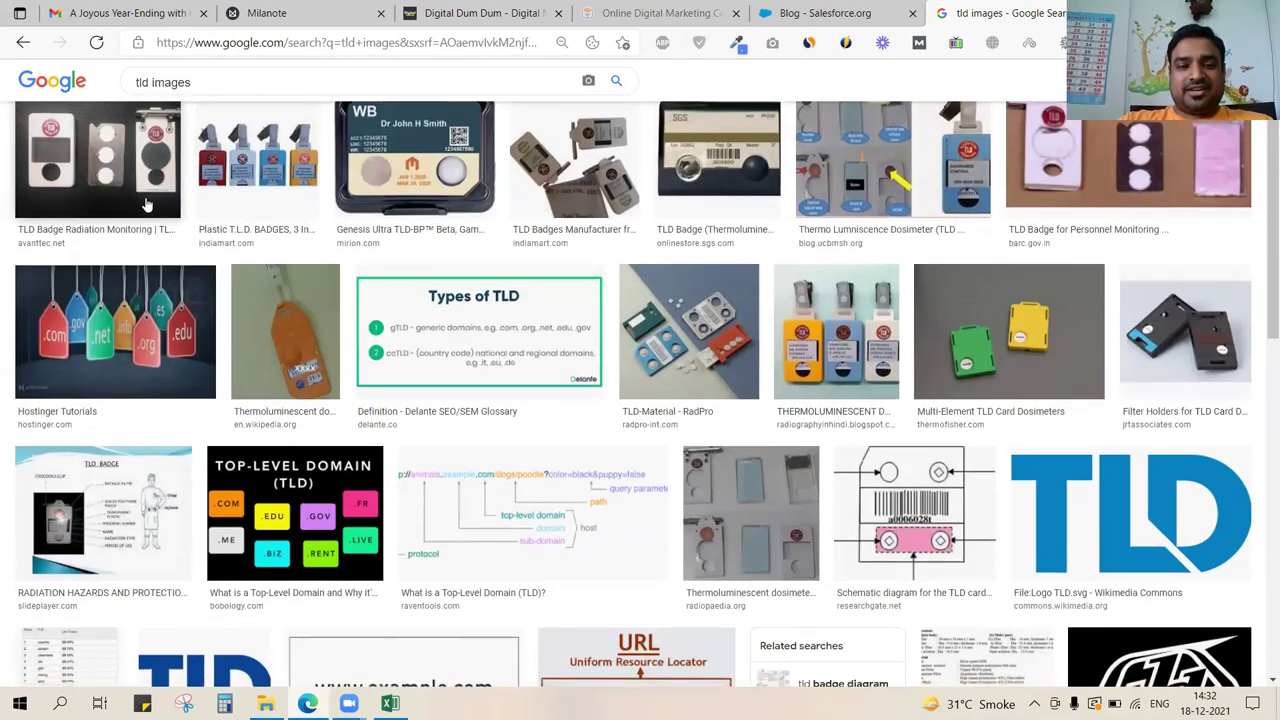
pyautogui.scroll(-1, 300, 380)
pyautogui.click(310, 407)
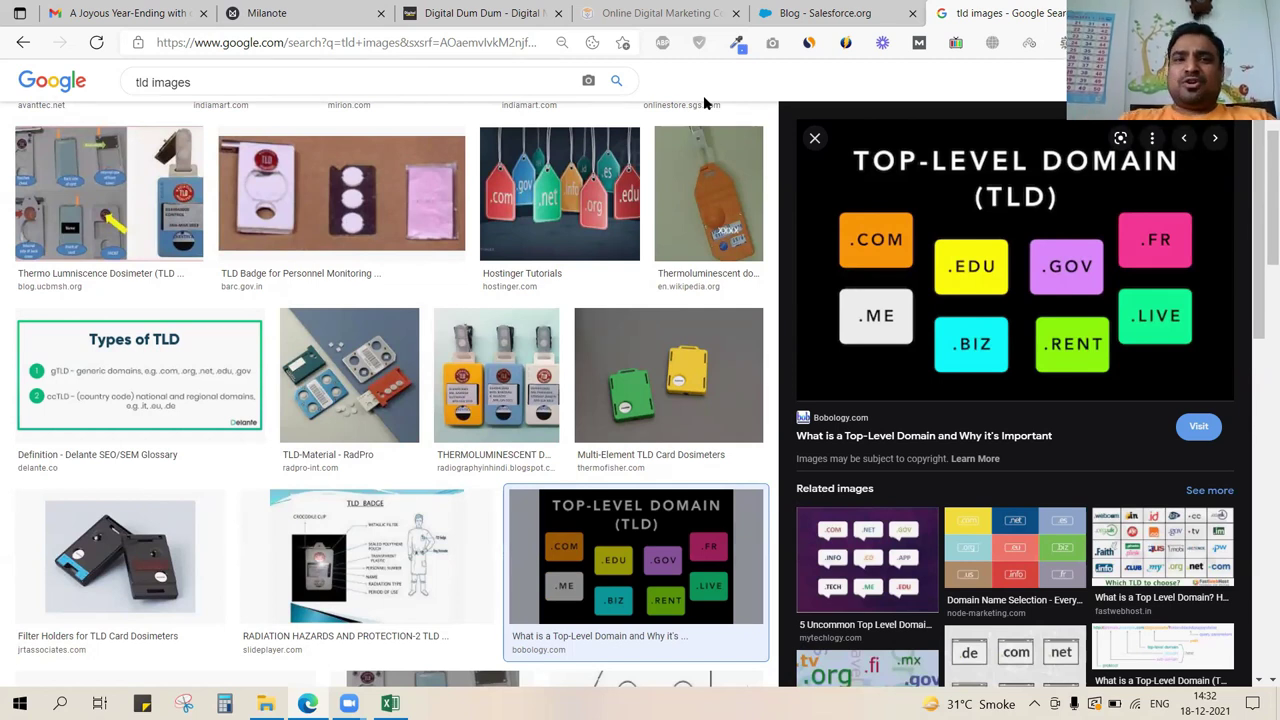
pyautogui.doubleClick(229, 42)
pyautogui.click(460, 13)
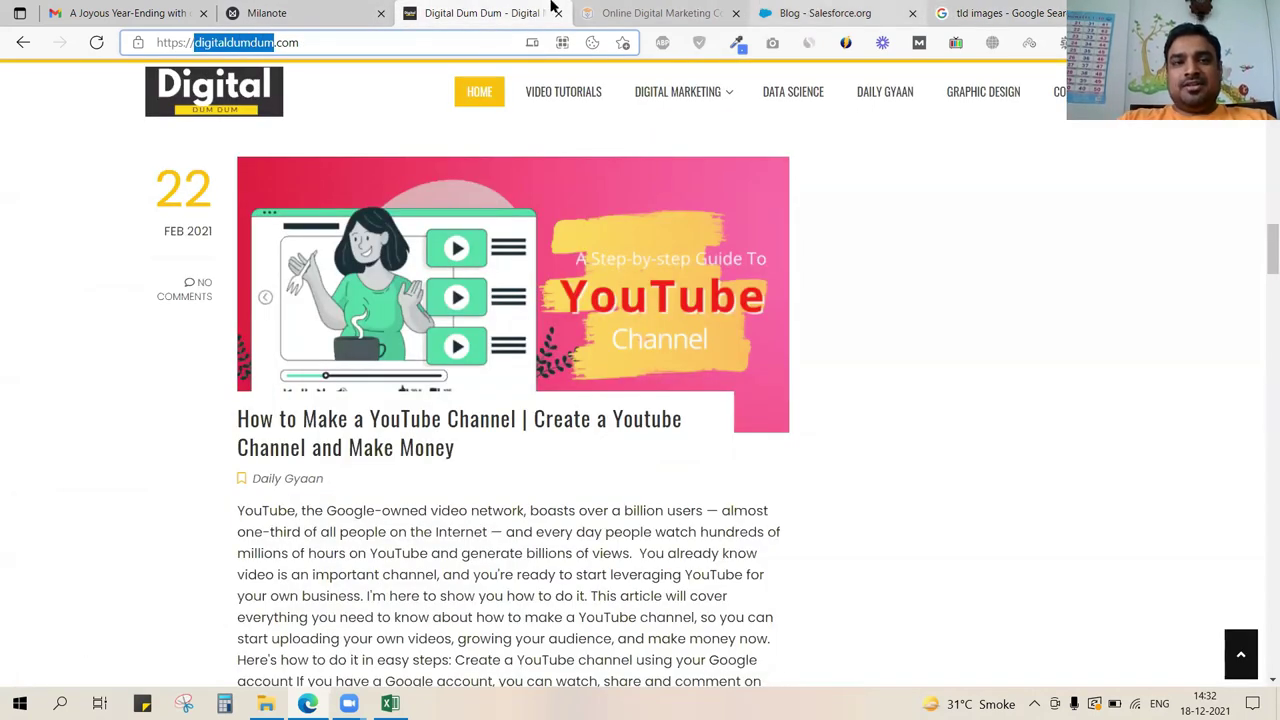
# - Close the online digital marketing tab, deselect the web address, and return to Milanote
pyautogui.click(762, 13)
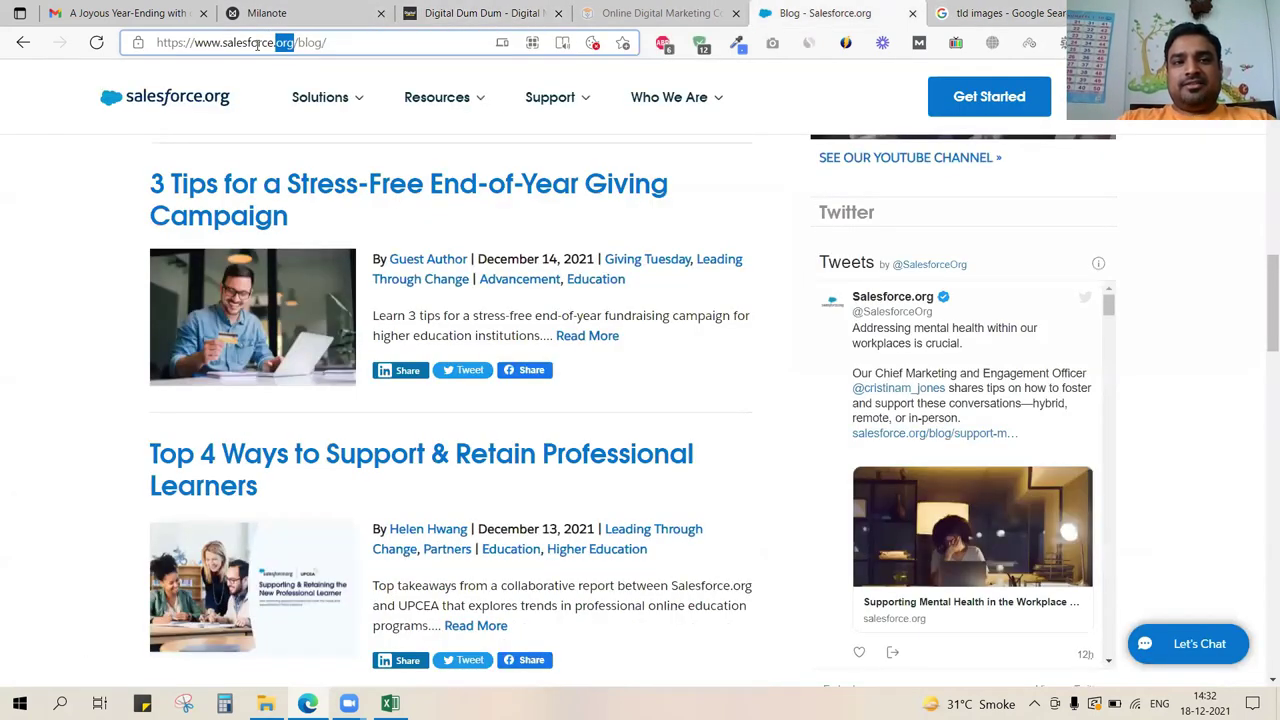
pyautogui.click(736, 13)
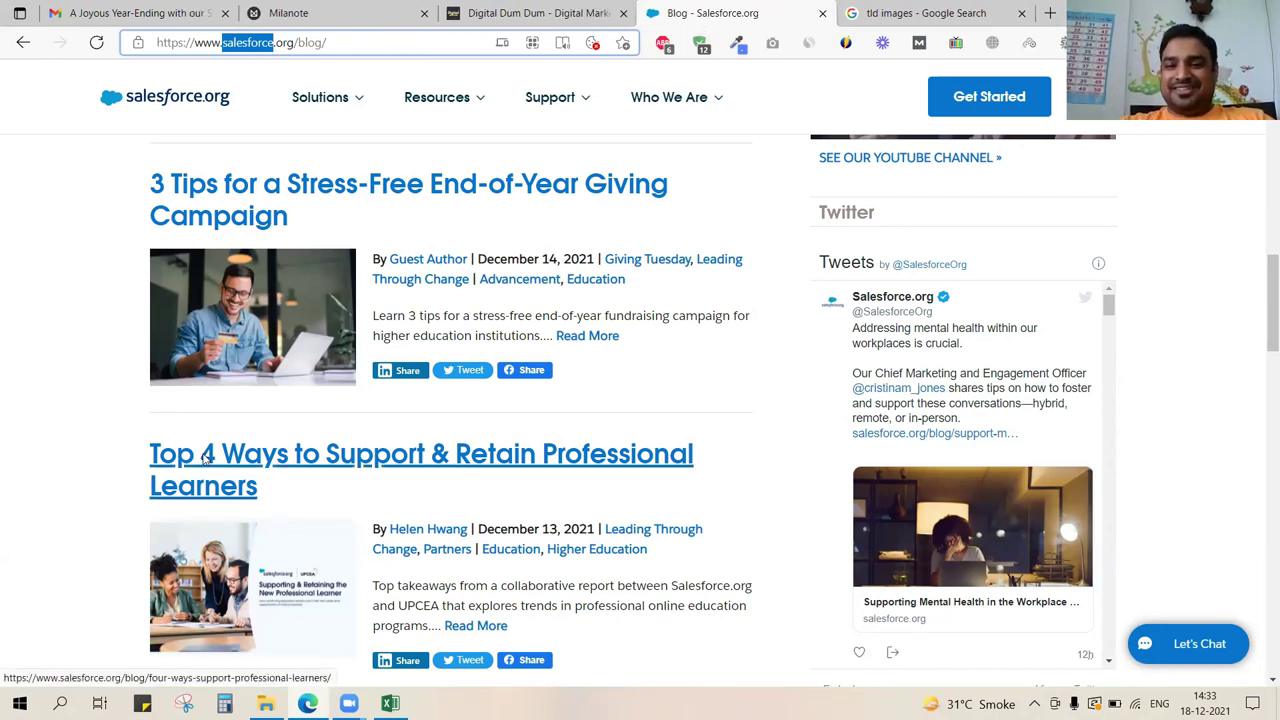
pyautogui.click(403, 588)
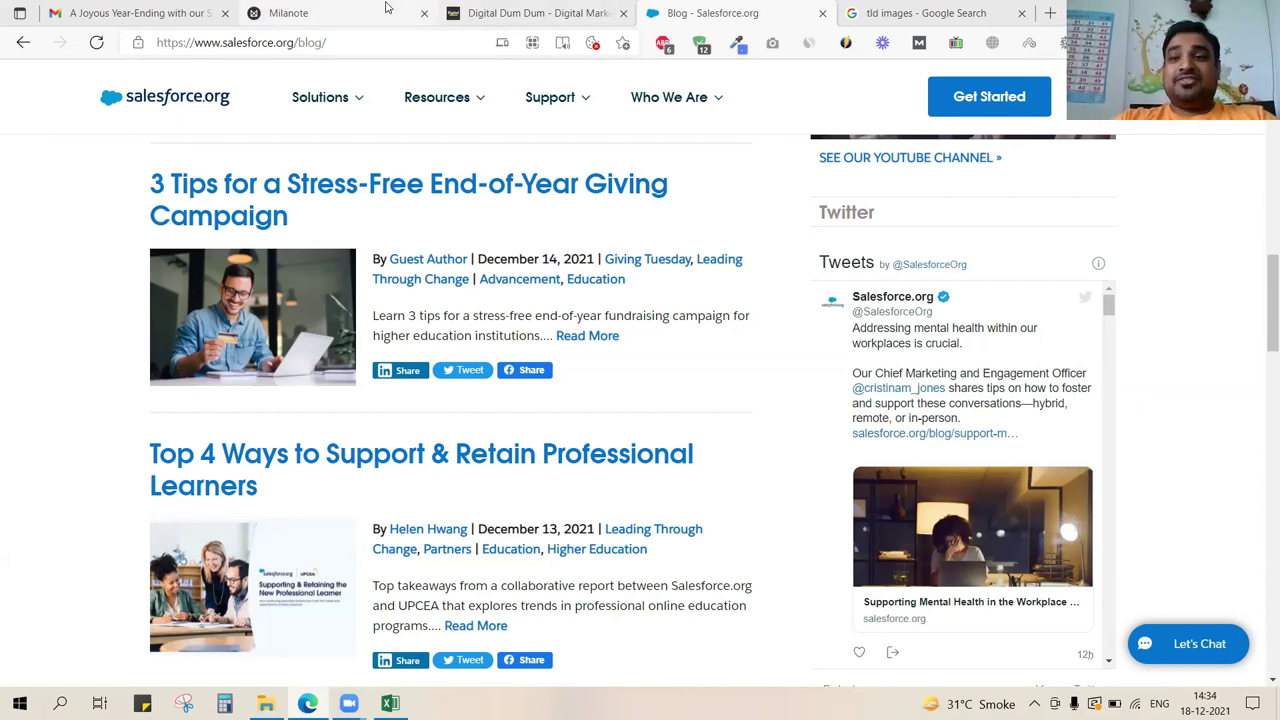
pyautogui.click(288, 13)
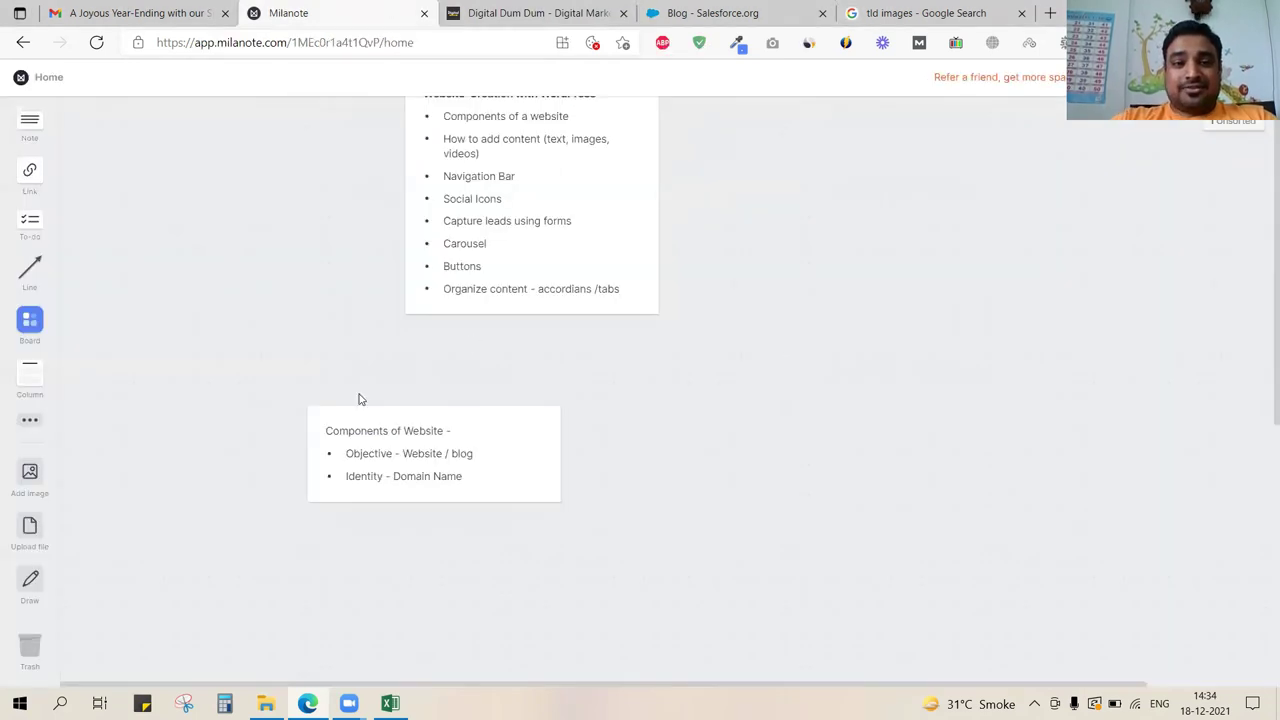
# - Add a third bullet 'Server / Web Hosting' below Identity - Domain Name
pyautogui.click(468, 477)
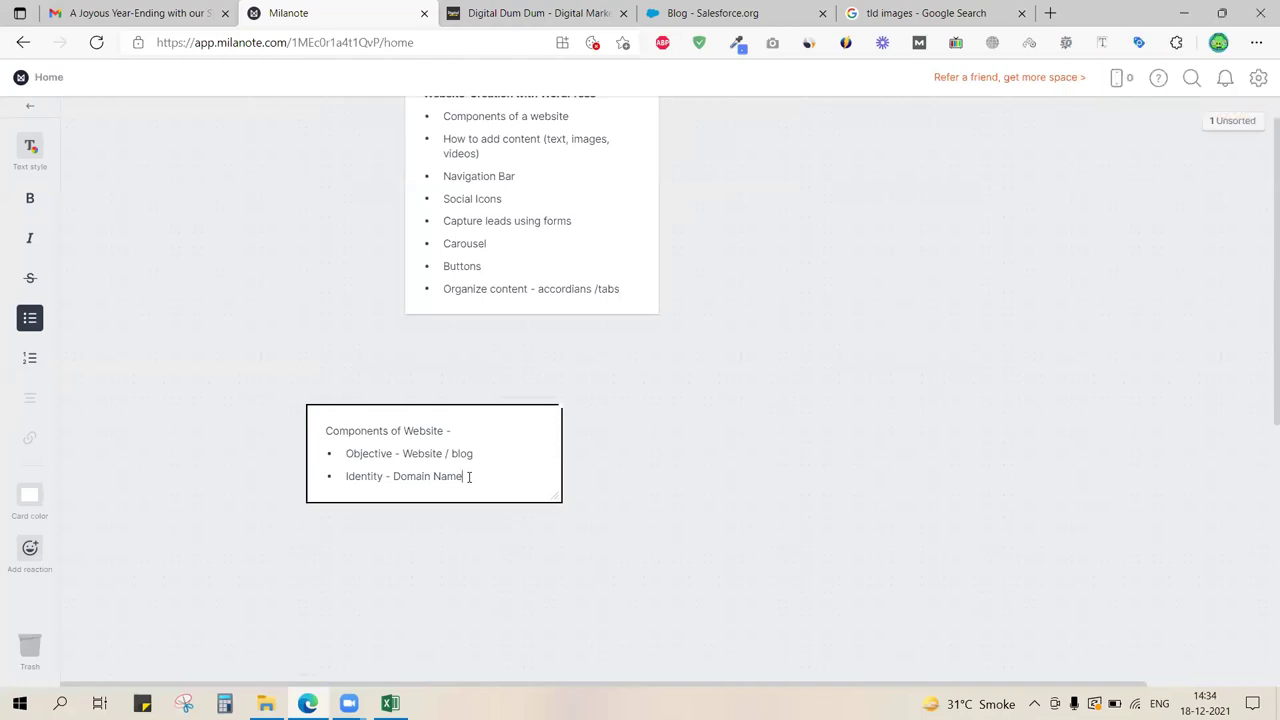
pyautogui.press('Return')
pyautogui.write('Se')
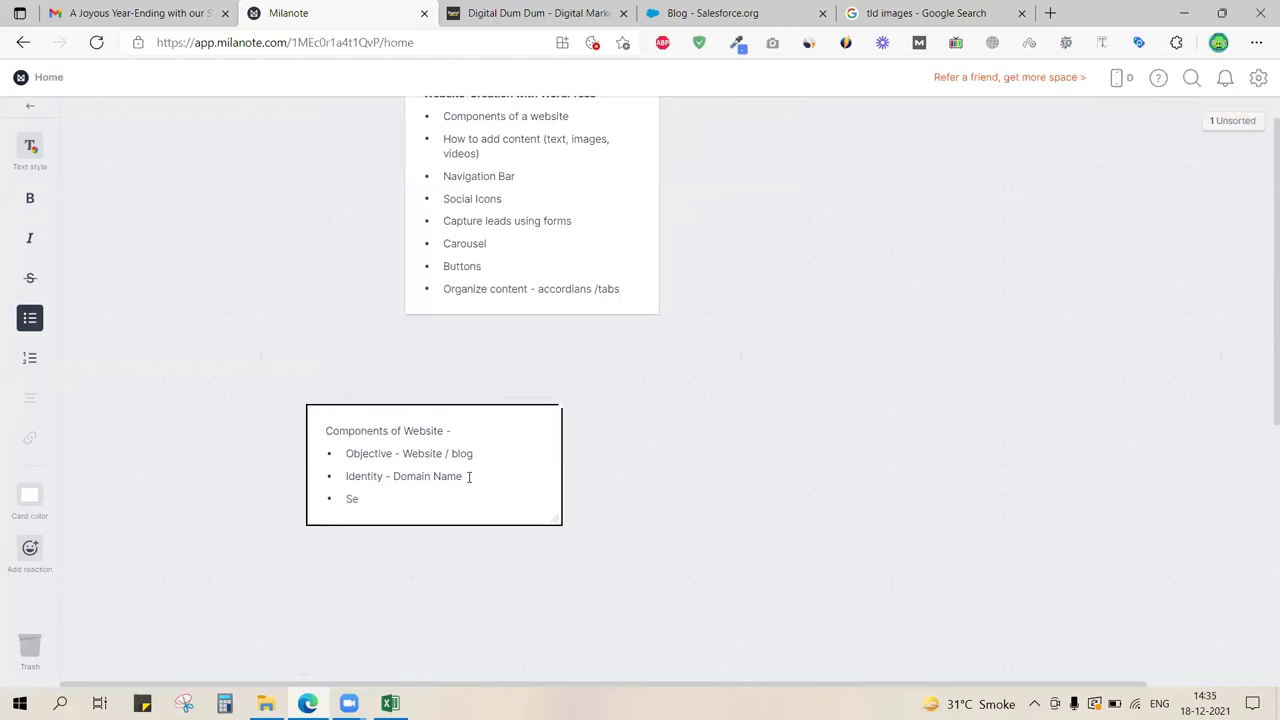
pyautogui.write('rver /')
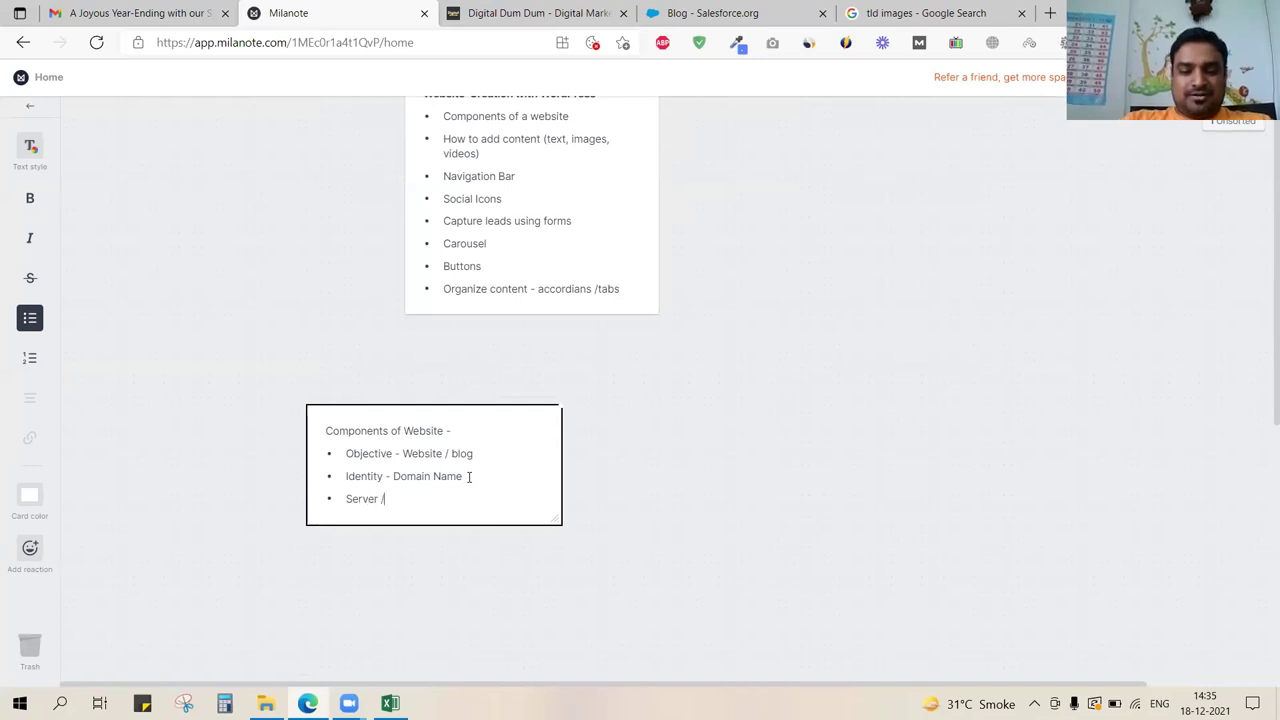
pyautogui.write(' Web Hosting')
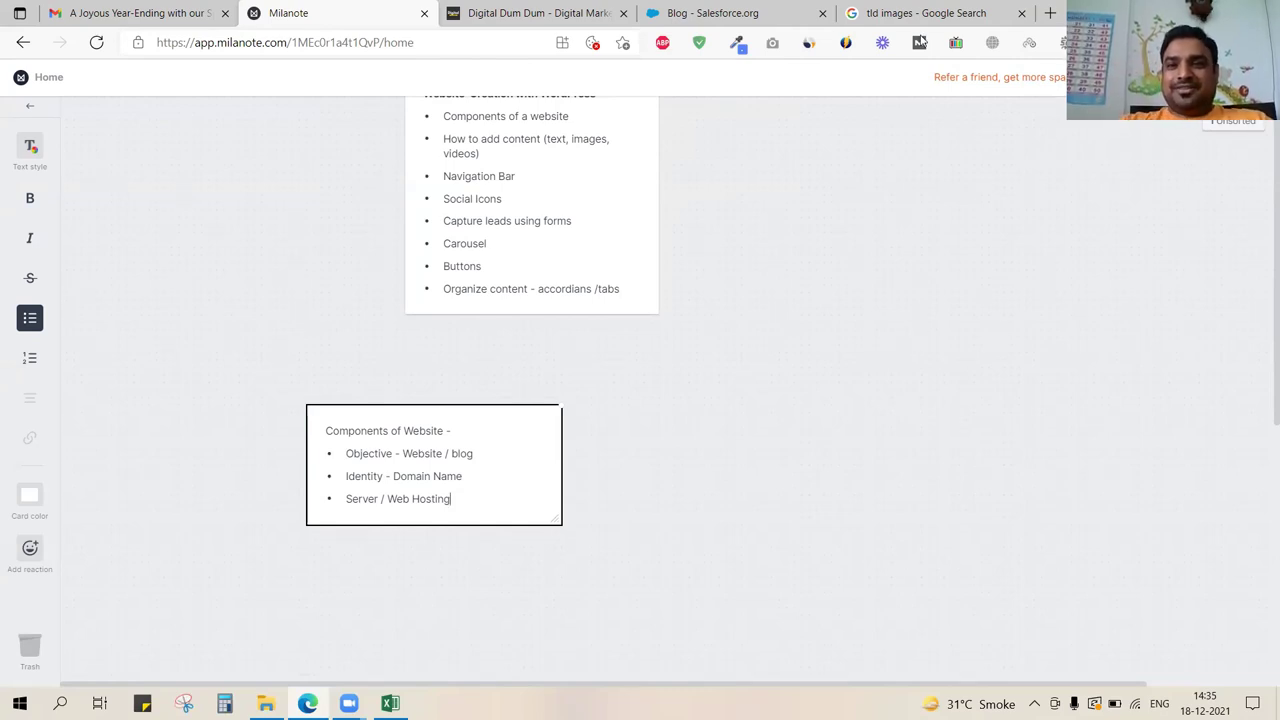
# - On the tld images results tab, replace the query with 'server' and search
pyautogui.hotkey('ctrl', '9')
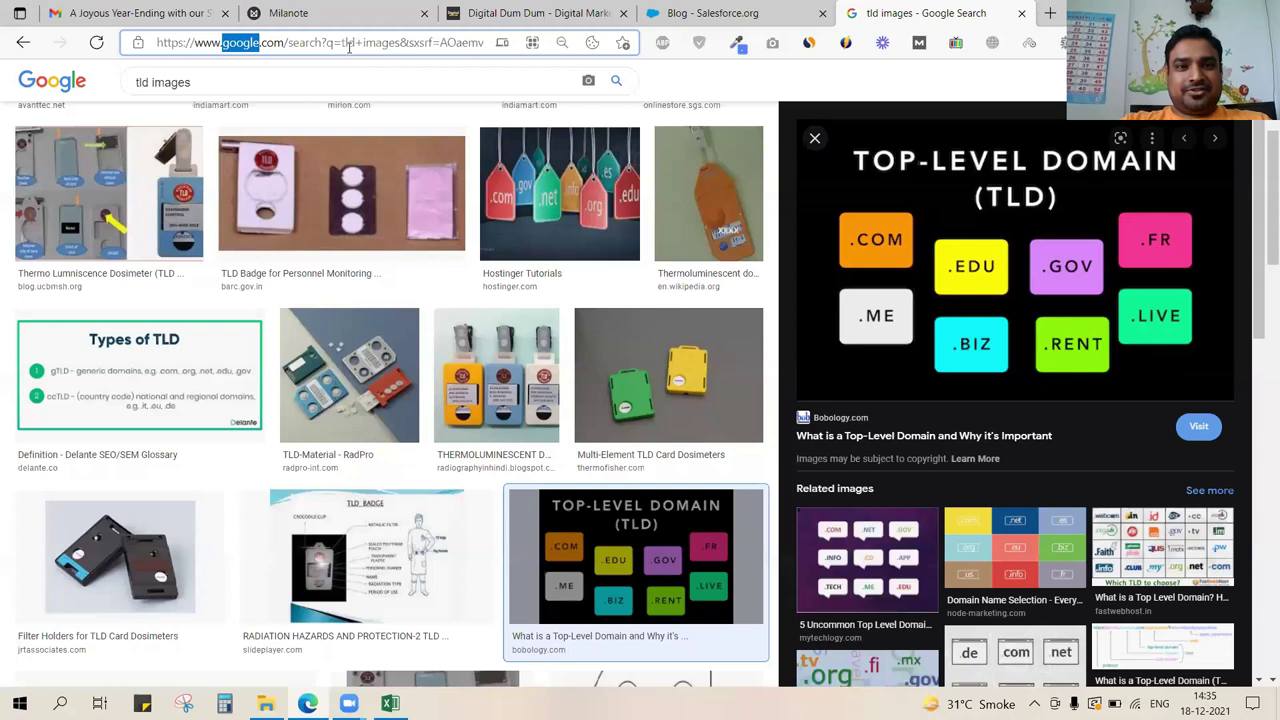
pyautogui.moveTo(343, 44); pyautogui.dragTo(348, 44)
pyautogui.tripleClick(318, 77)
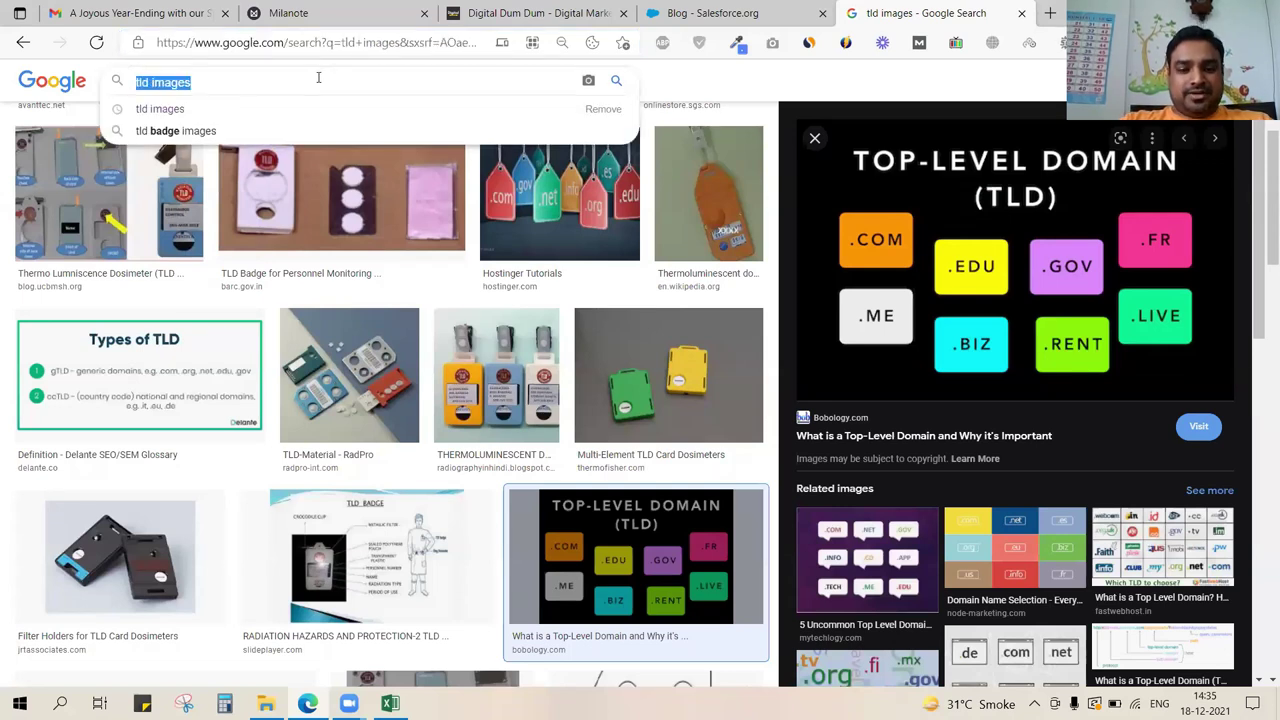
pyautogui.write('ser')
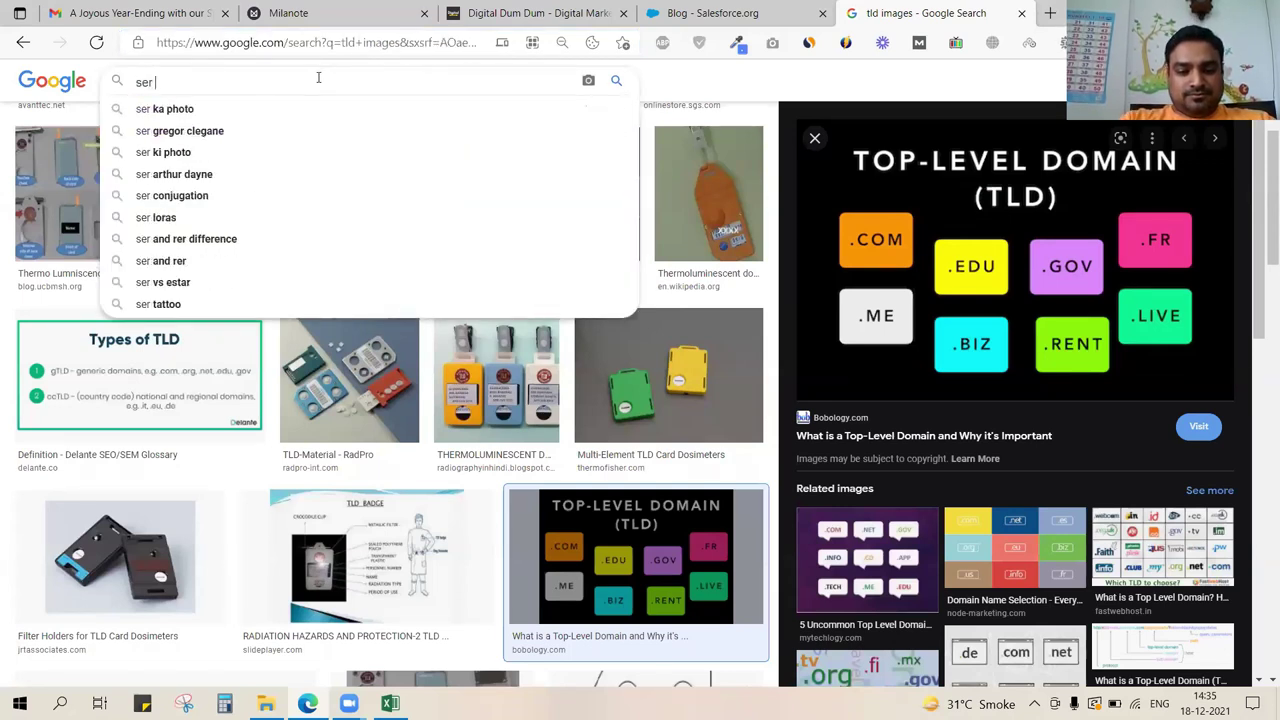
pyautogui.write('ver')
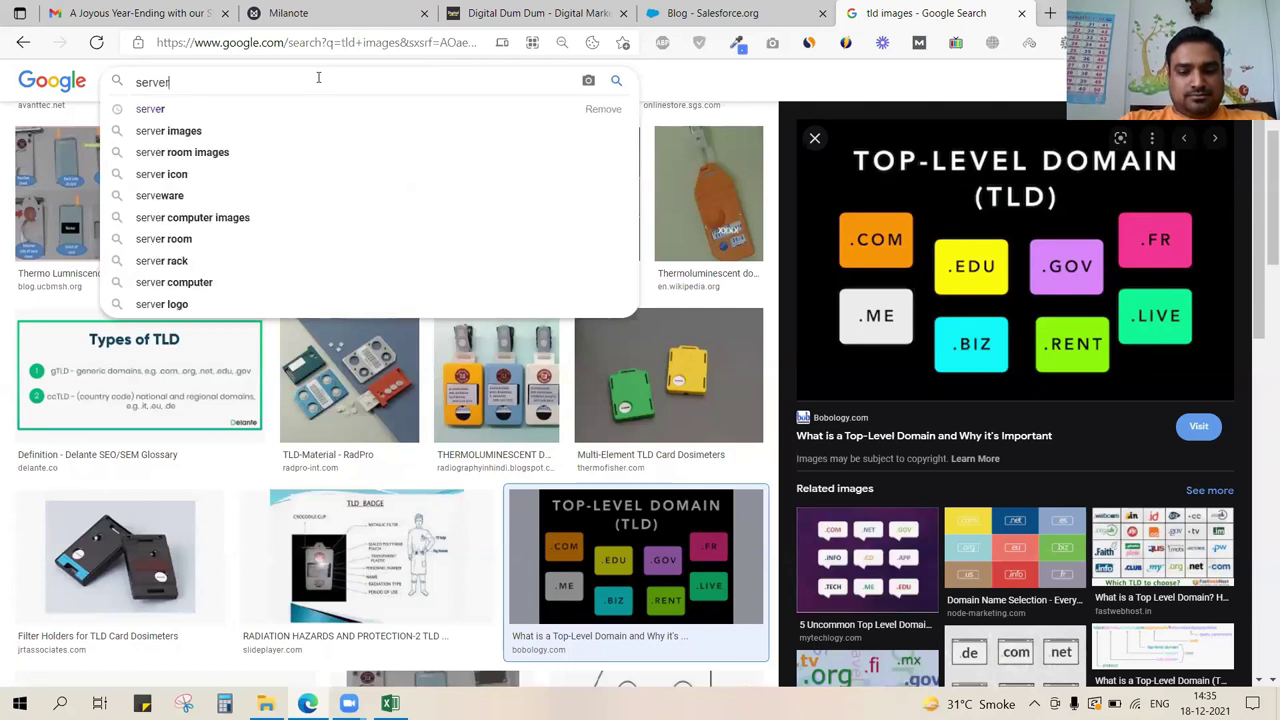
pyautogui.press('Return')
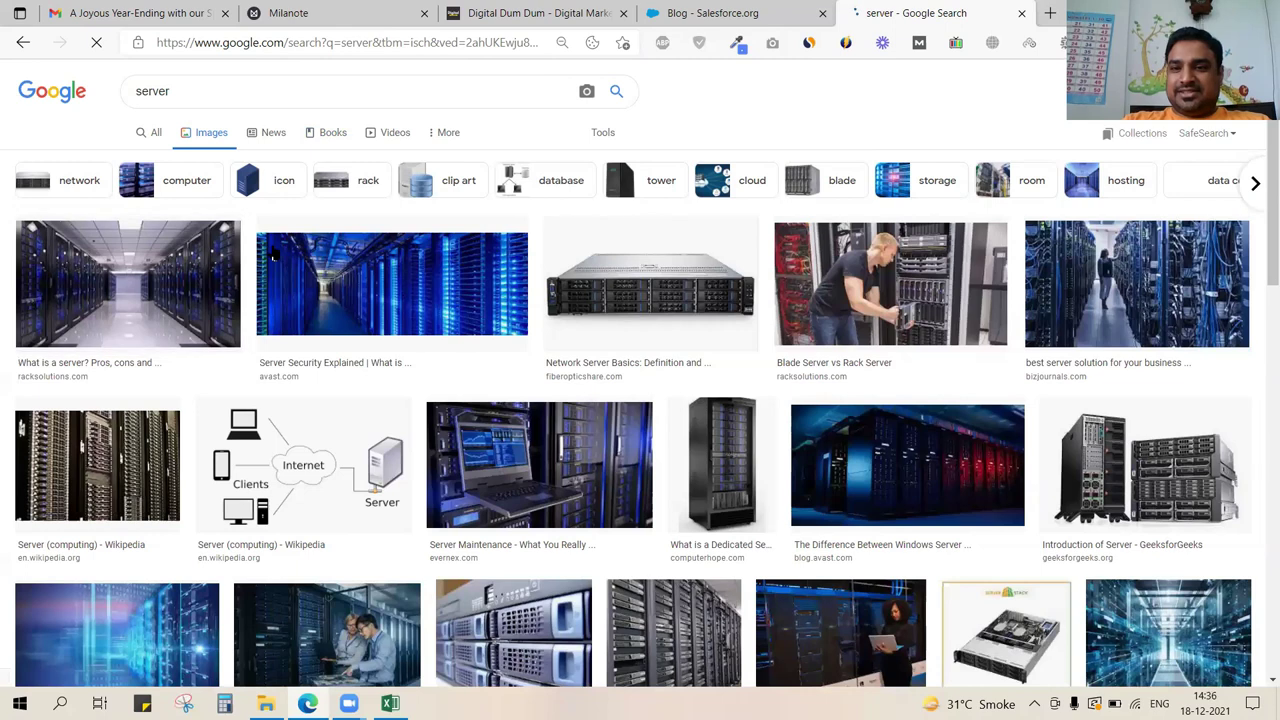
# - Open a larger preview of RackSolutions' 'Blade Server vs Rack Server' picture
pyautogui.click(986, 295)
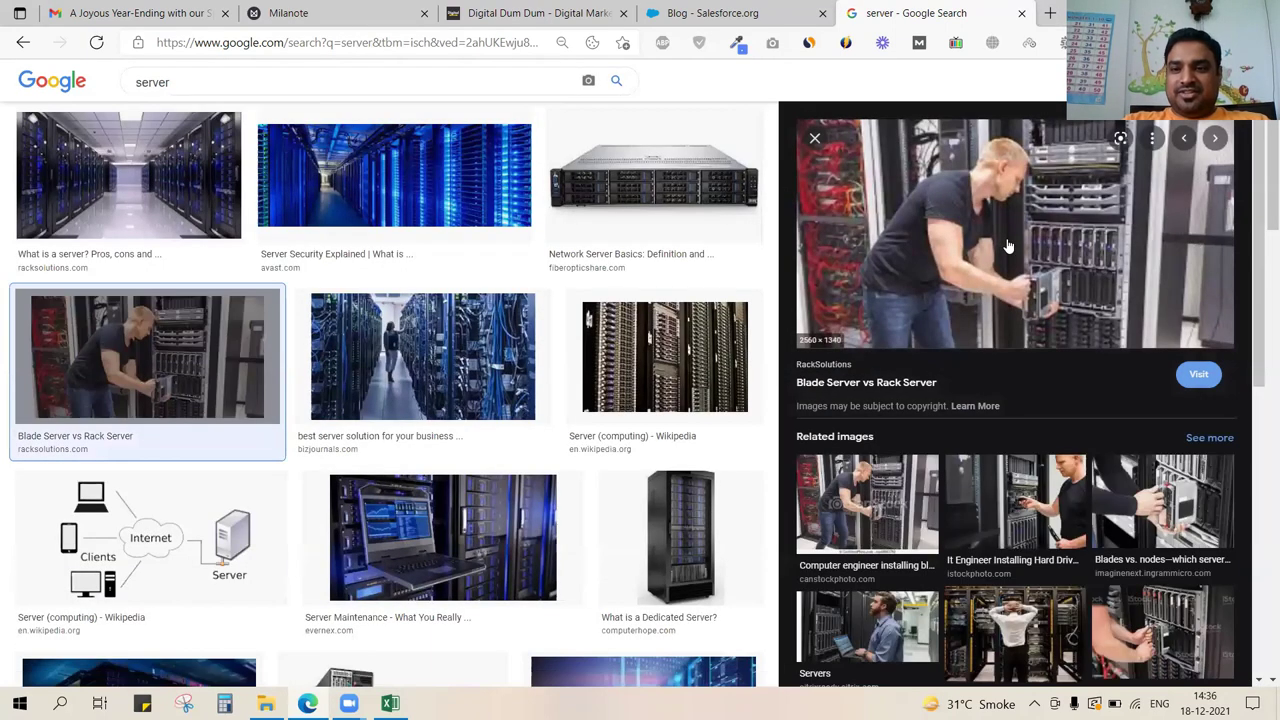
pyautogui.scroll(3, 1008, 246)
pyautogui.scroll(3, 1008, 246)
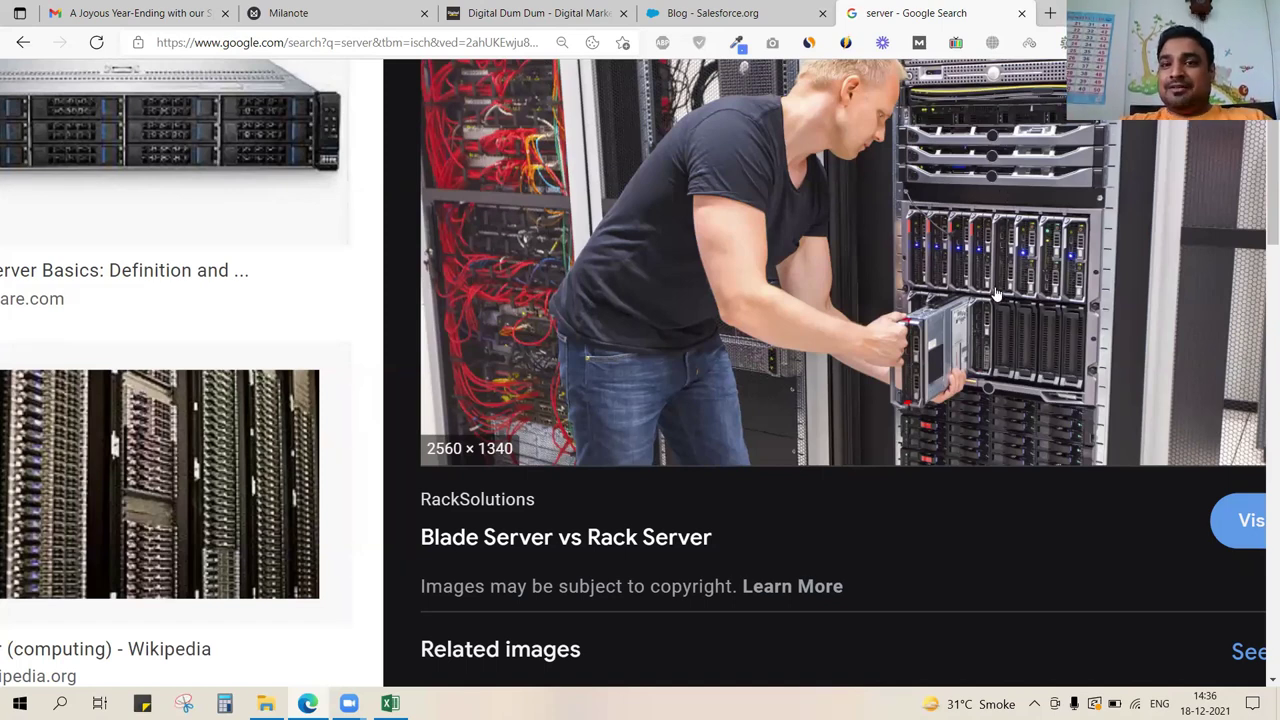
# - Highlight 'salesforce' and 'org' in the Salesforce.org address, revisit the server results, then return to Milanote
pyautogui.click(780, 18)
pyautogui.doubleClick(268, 43)
pyautogui.doubleClick(285, 44)
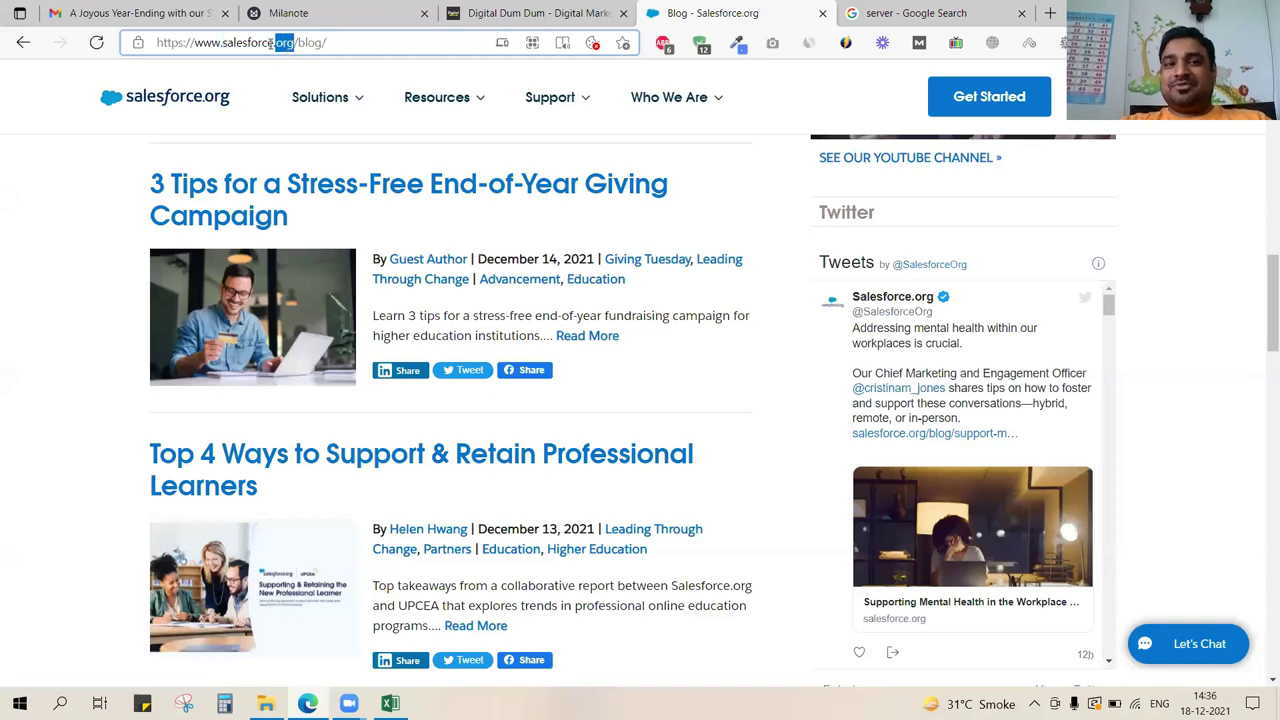
pyautogui.doubleClick(268, 44)
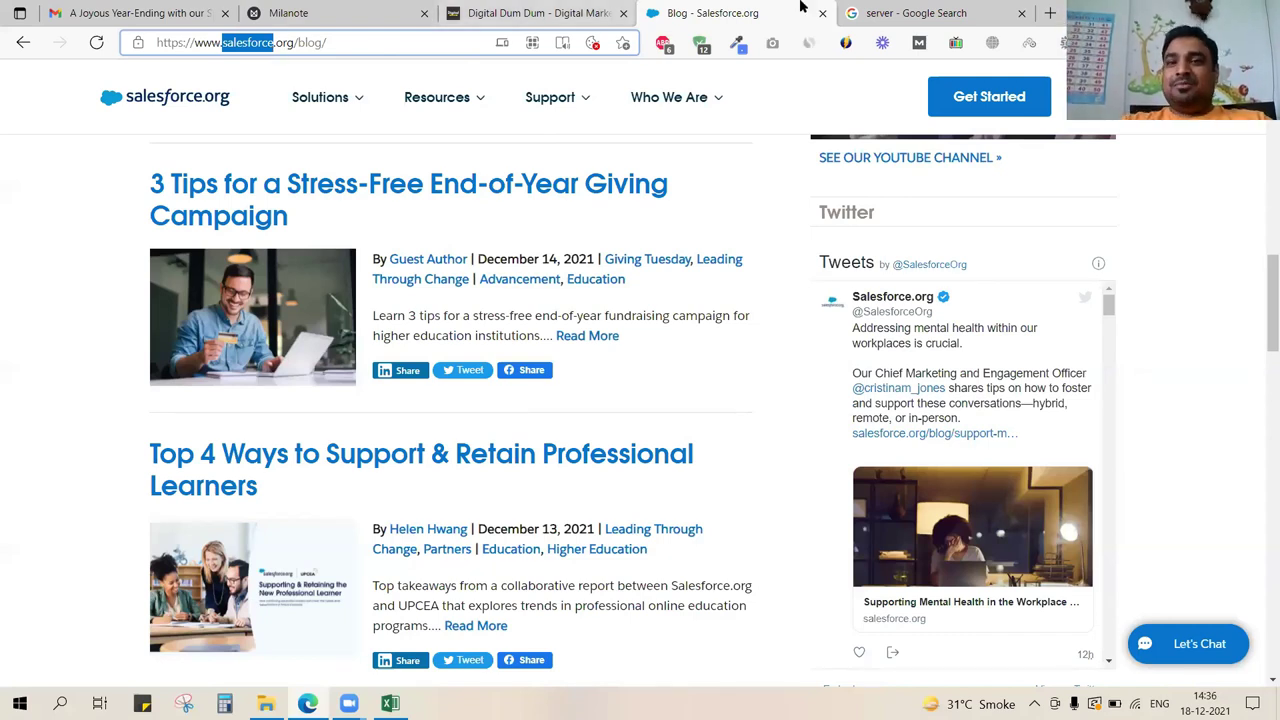
pyautogui.click(930, 8)
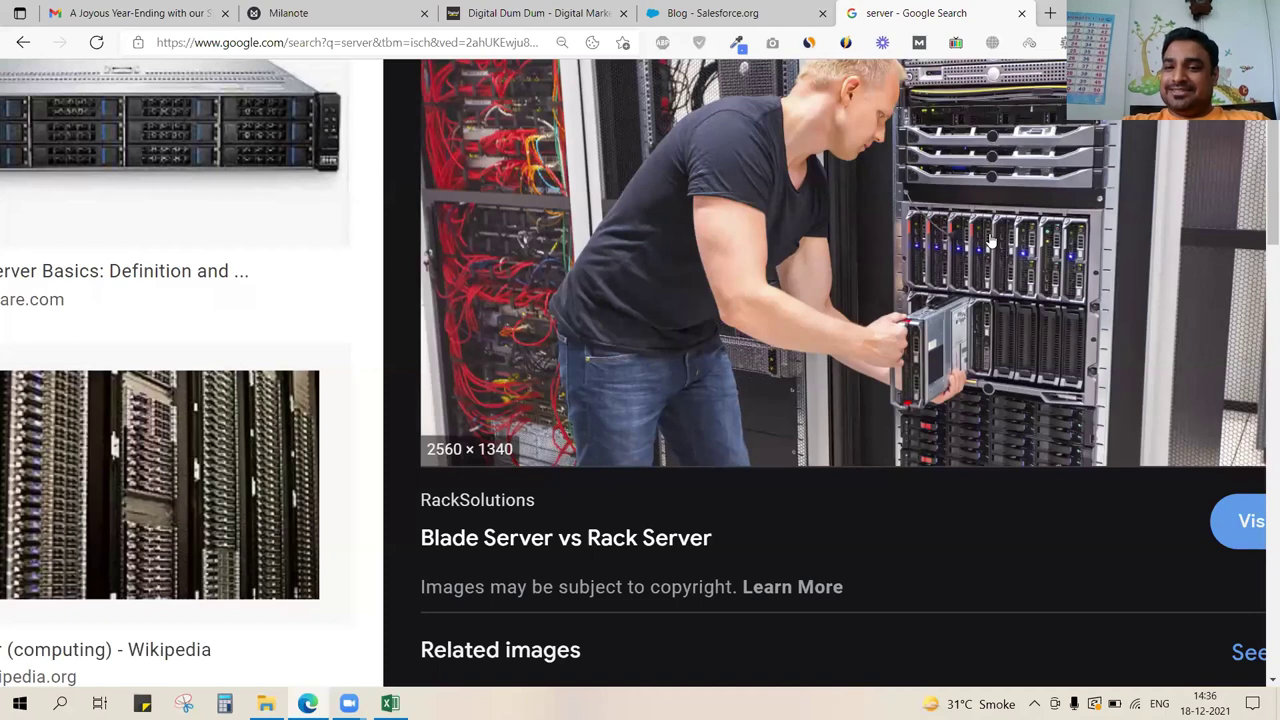
pyautogui.scroll(-5, 990, 243)
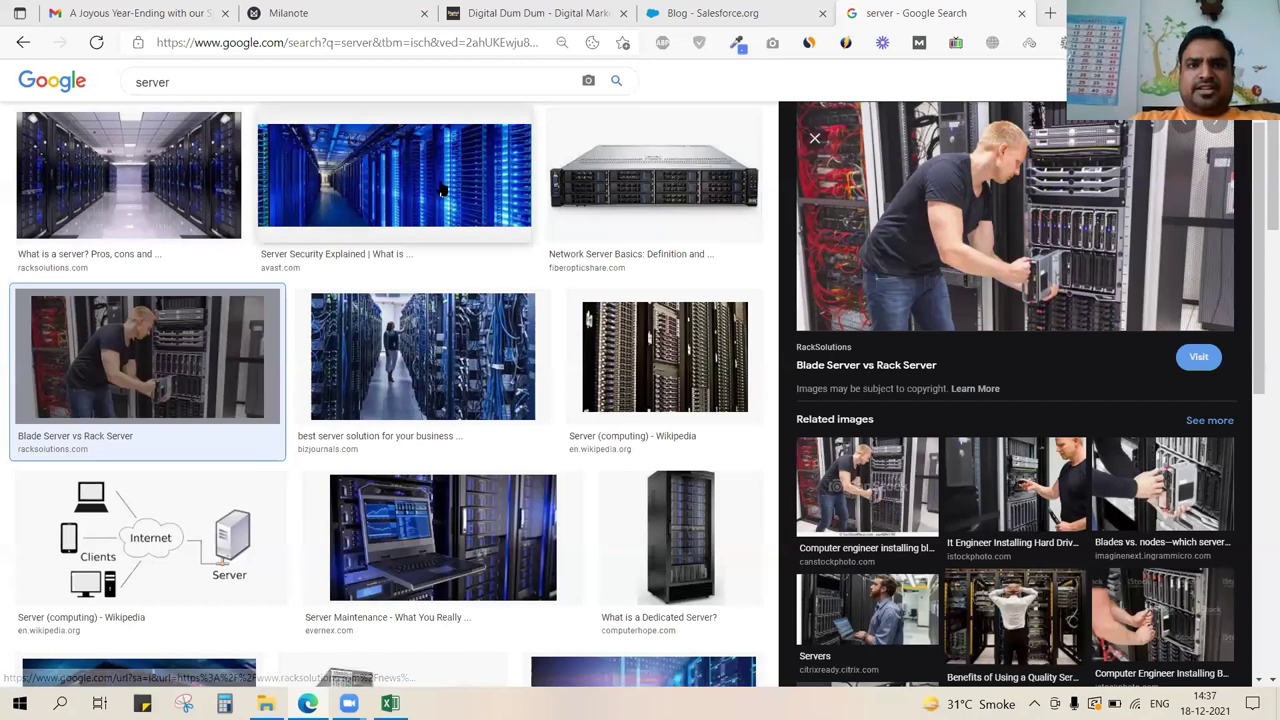
pyautogui.click(405, 12)
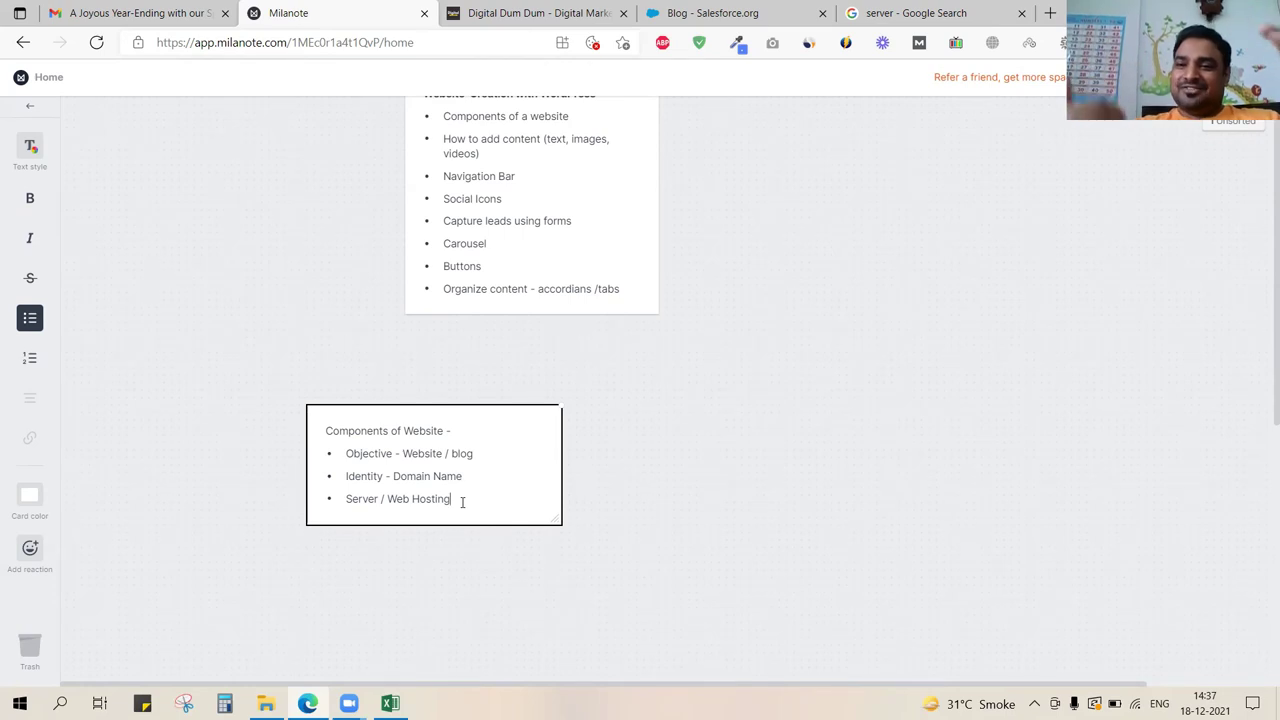
# - Add an empty fourth bullet below 'Server / Web Hosting' and place the cursor in it
pyautogui.press('Return')
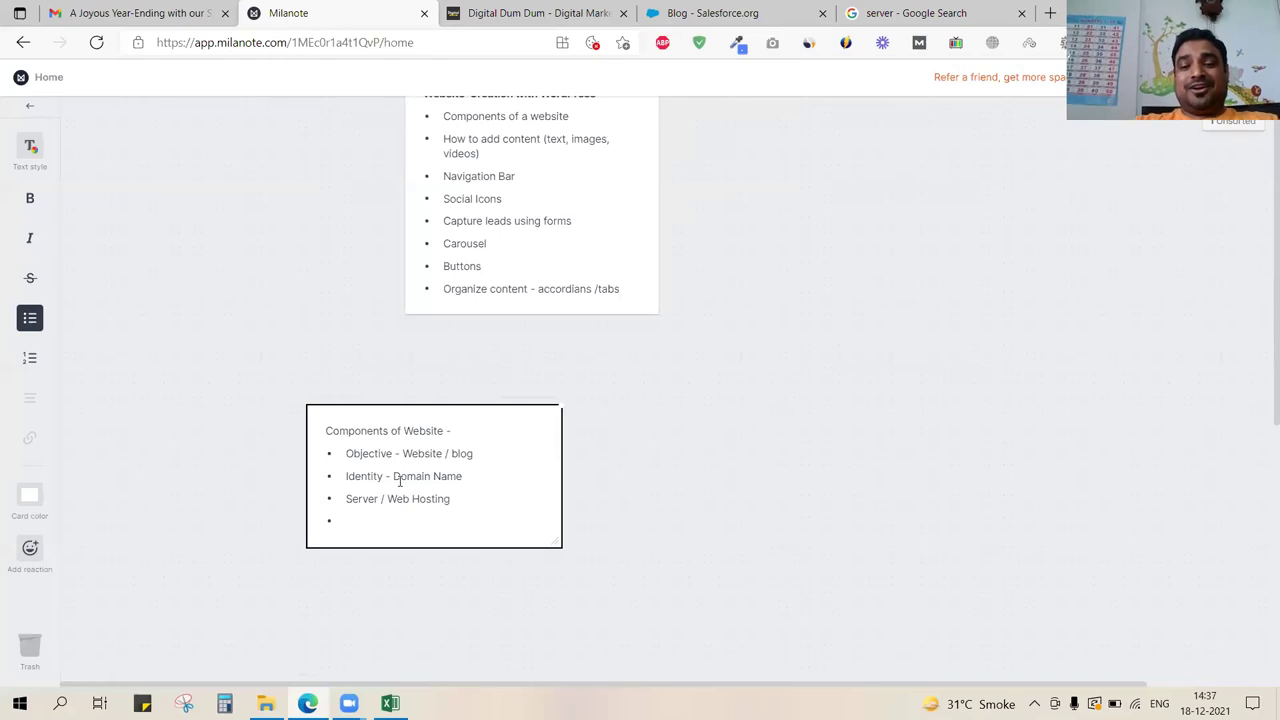
pyautogui.doubleClick(375, 477)
pyautogui.doubleClick(411, 477)
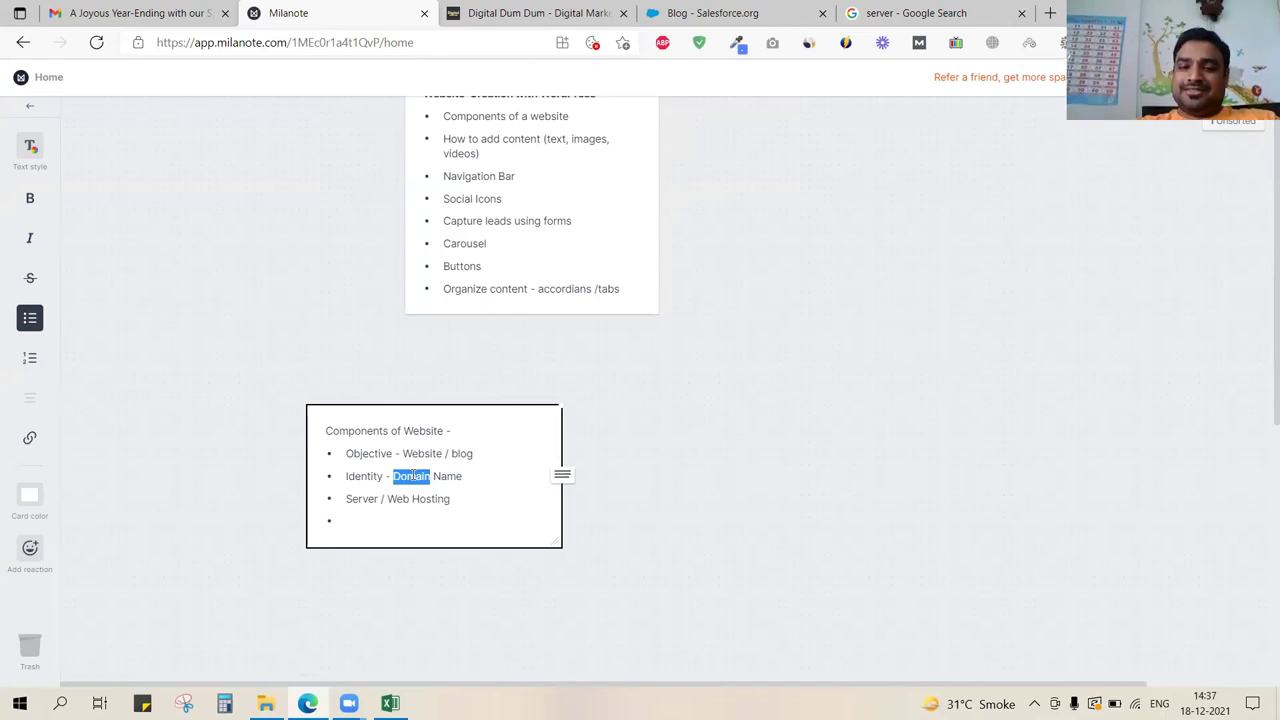
pyautogui.click(344, 499)
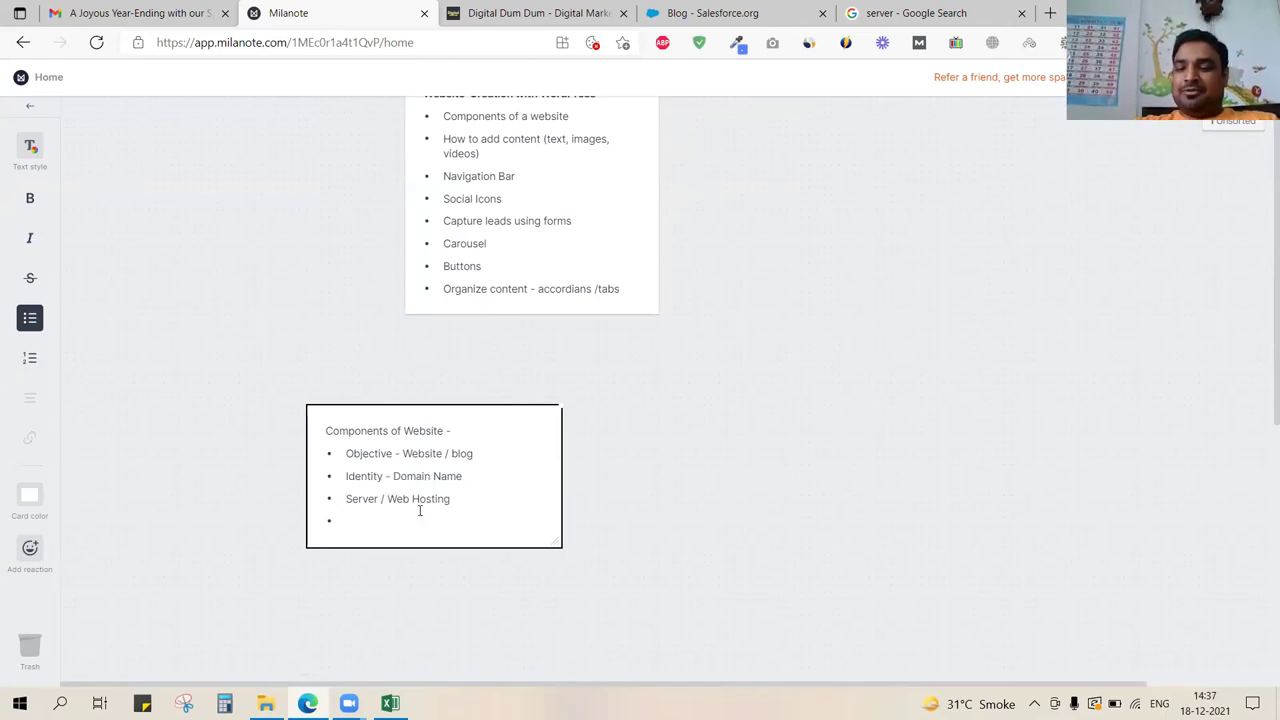
pyautogui.click(429, 521)
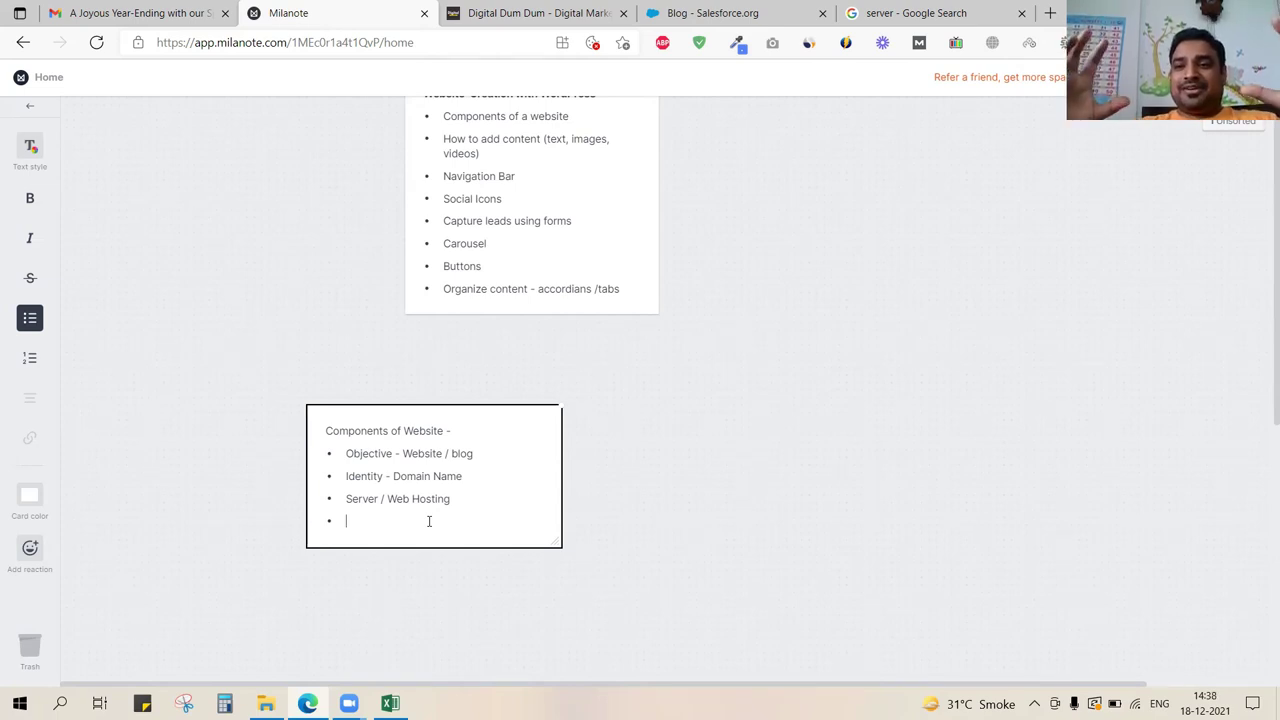
# - Extend the last bullet to 'Coding / Content Management System (CMS) - WordPress', correcting the typos
pyautogui.write('Coding')
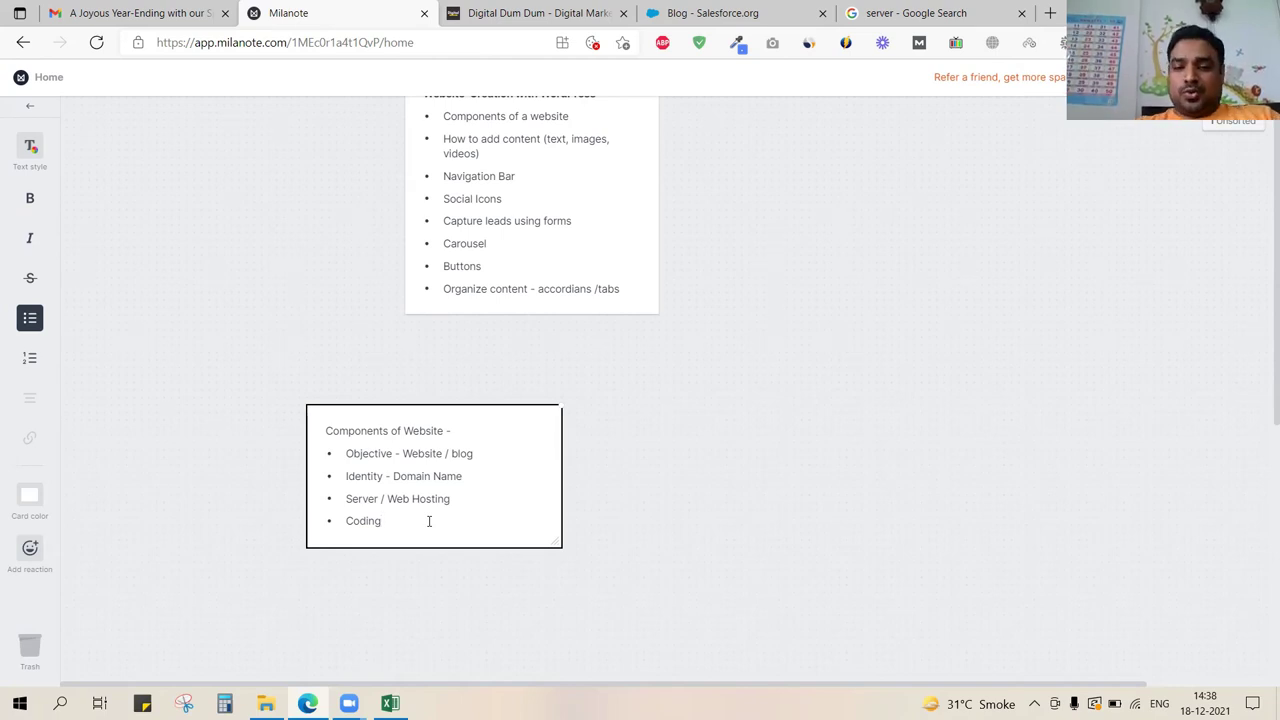
pyautogui.write('/')
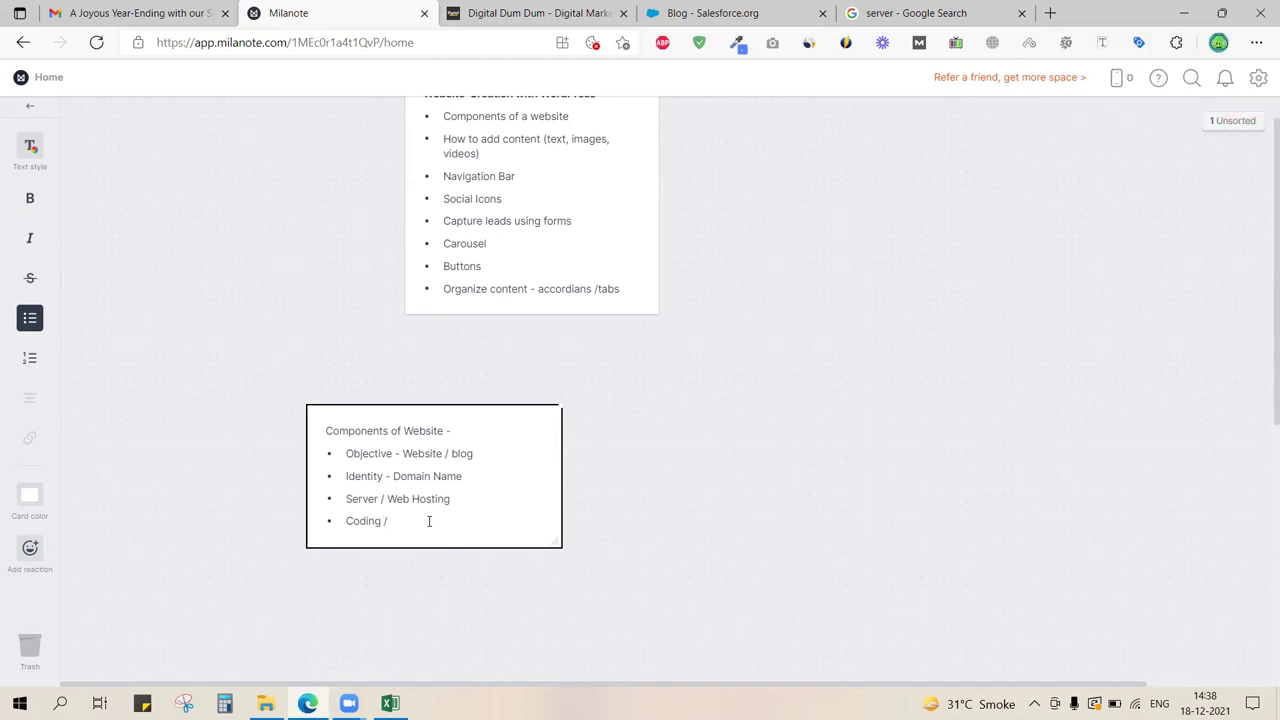
pyautogui.write(' Conet')
pyautogui.press('BackSpace')
pyautogui.press('BackSpace')
pyautogui.write('tent')
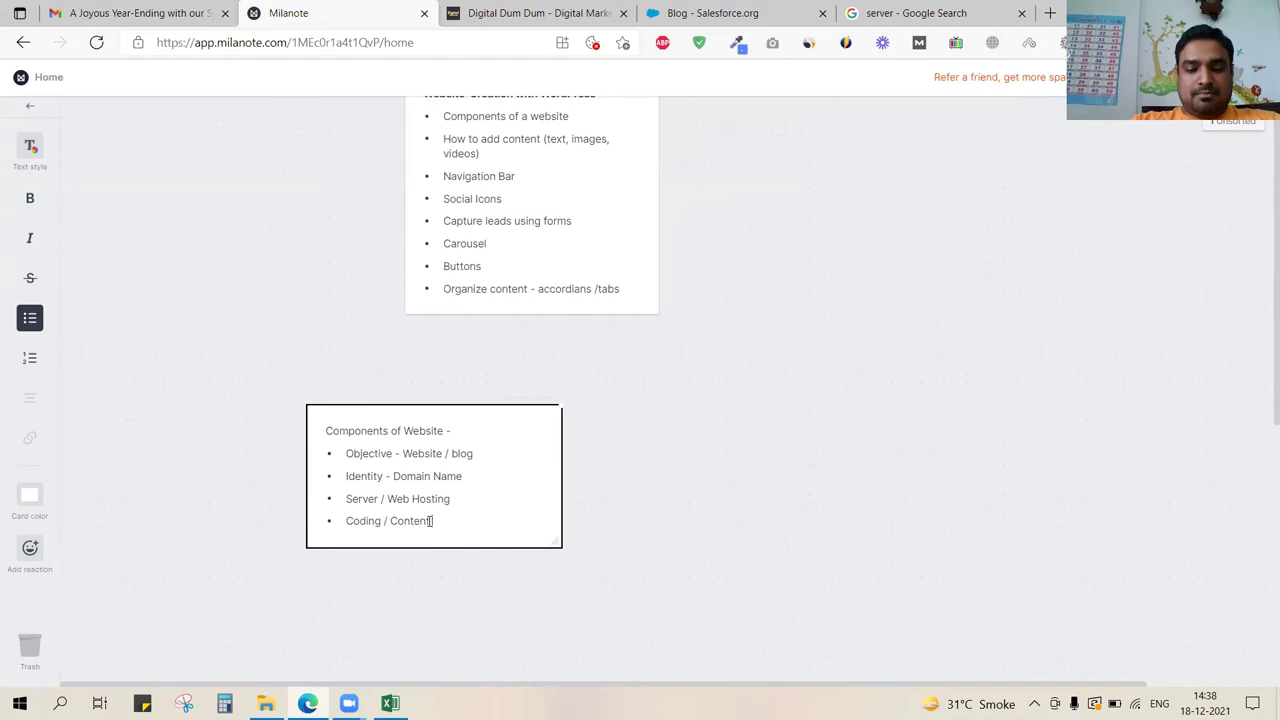
pyautogui.write(' Management ')
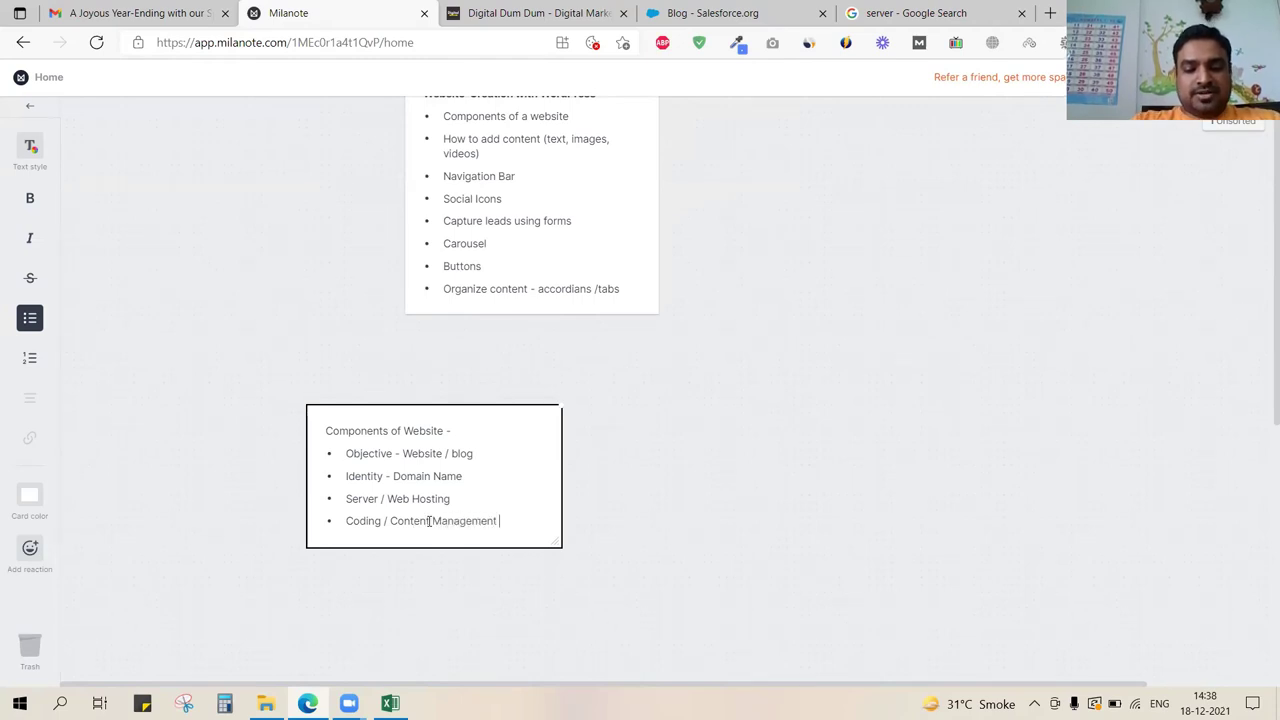
pyautogui.write('Syem')
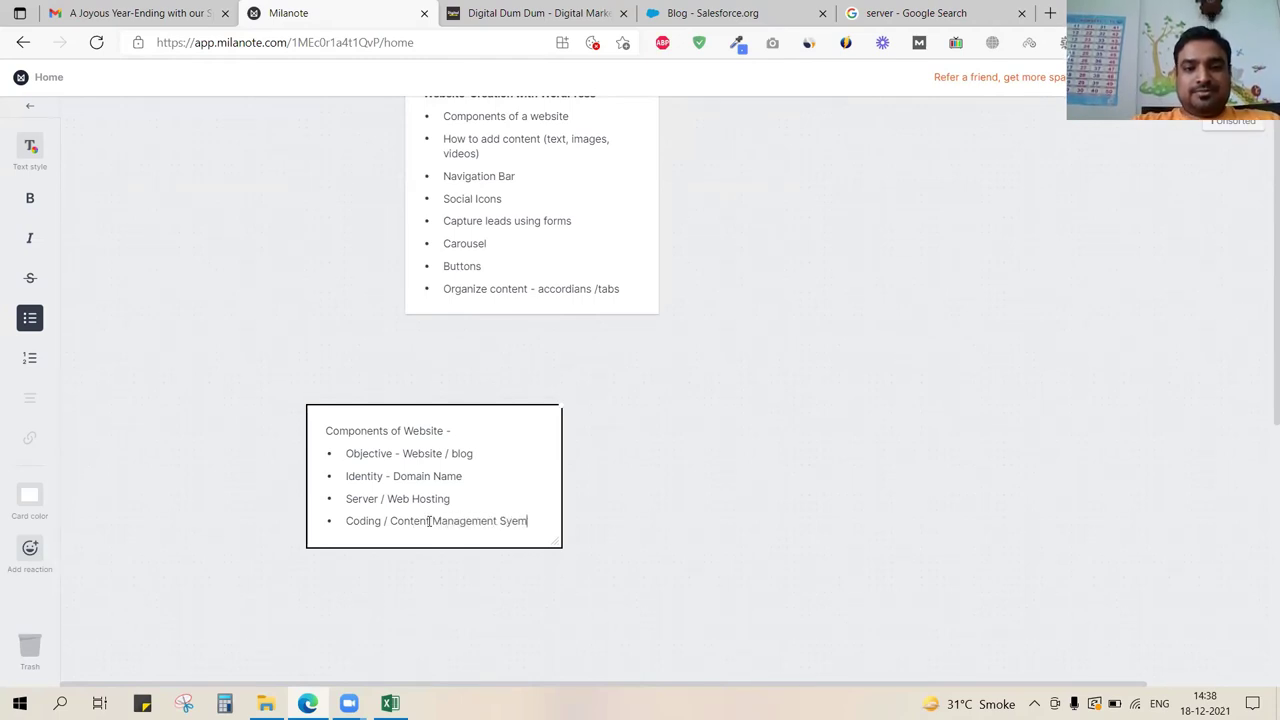
pyautogui.press('BackSpace')
pyautogui.press('BackSpace')
pyautogui.write('tem (')
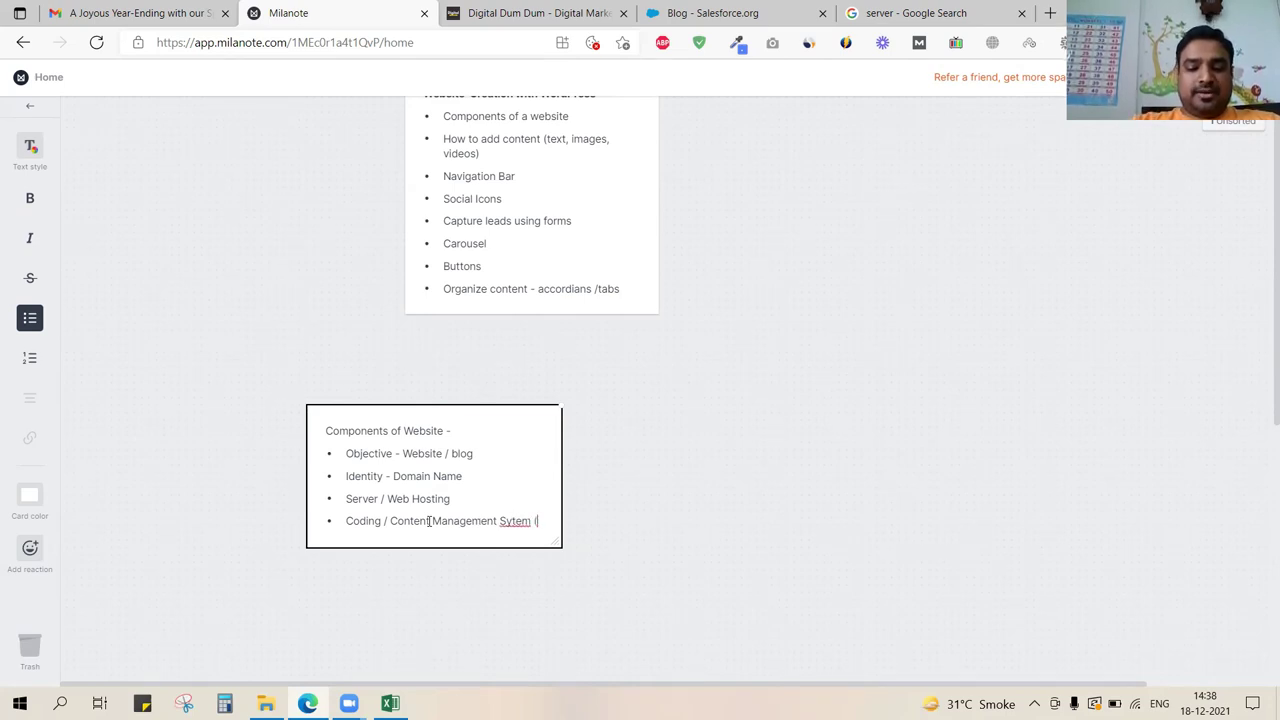
pyautogui.write('CMS')
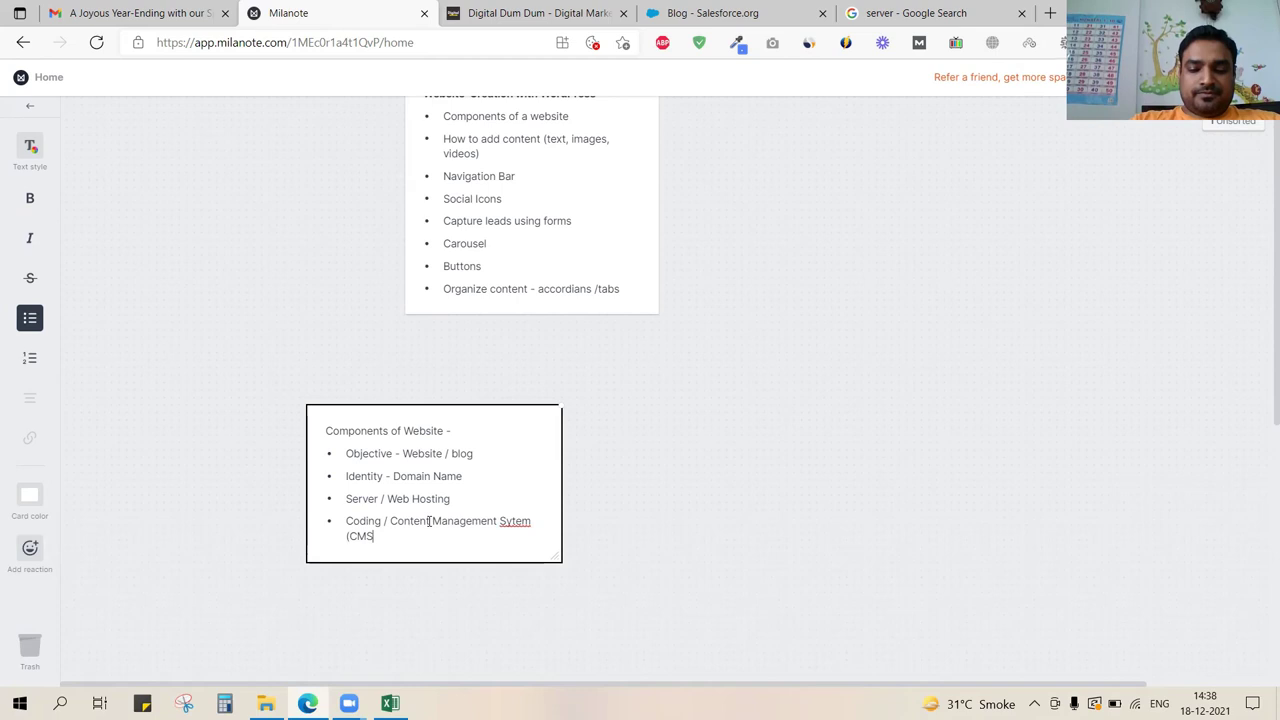
pyautogui.write(')')
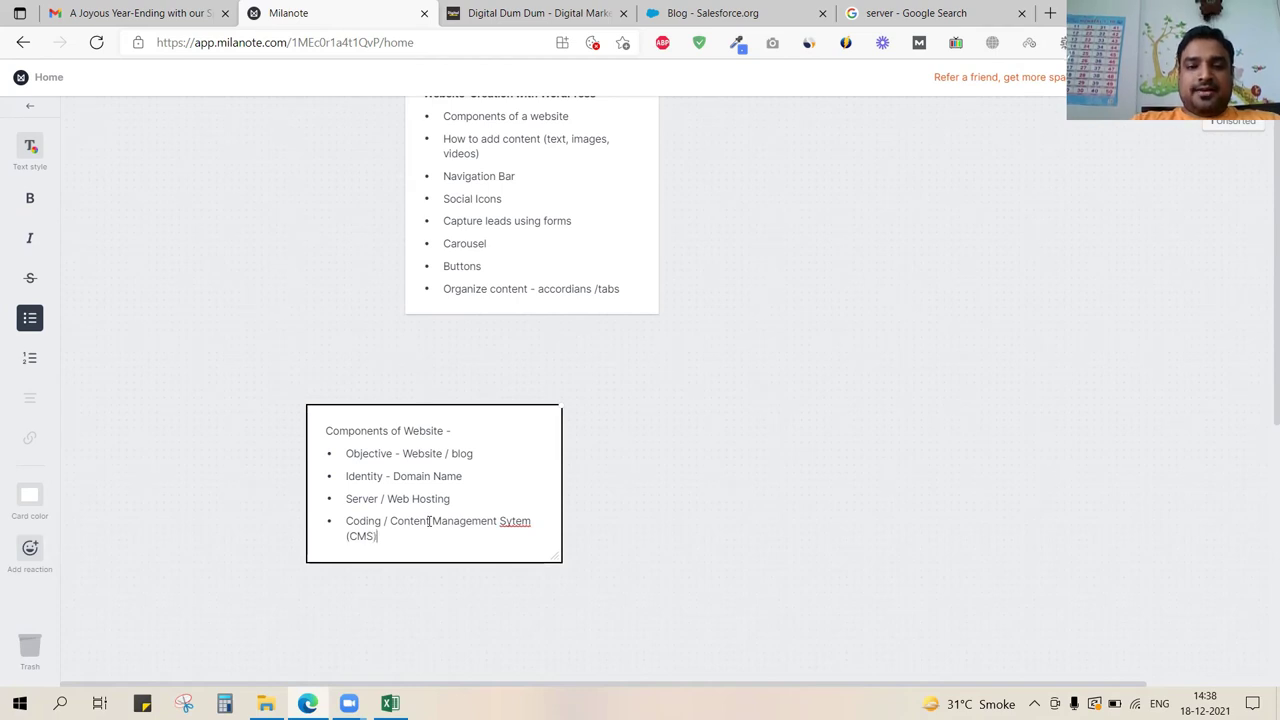
pyautogui.click(514, 520)
pyautogui.write('stem (CMS) - WordPress')
# - Zoom in on the card and append ', Wix, Shopify, Magento, Joomla,....' after WordPress
pyautogui.scroll(3, 476, 536)
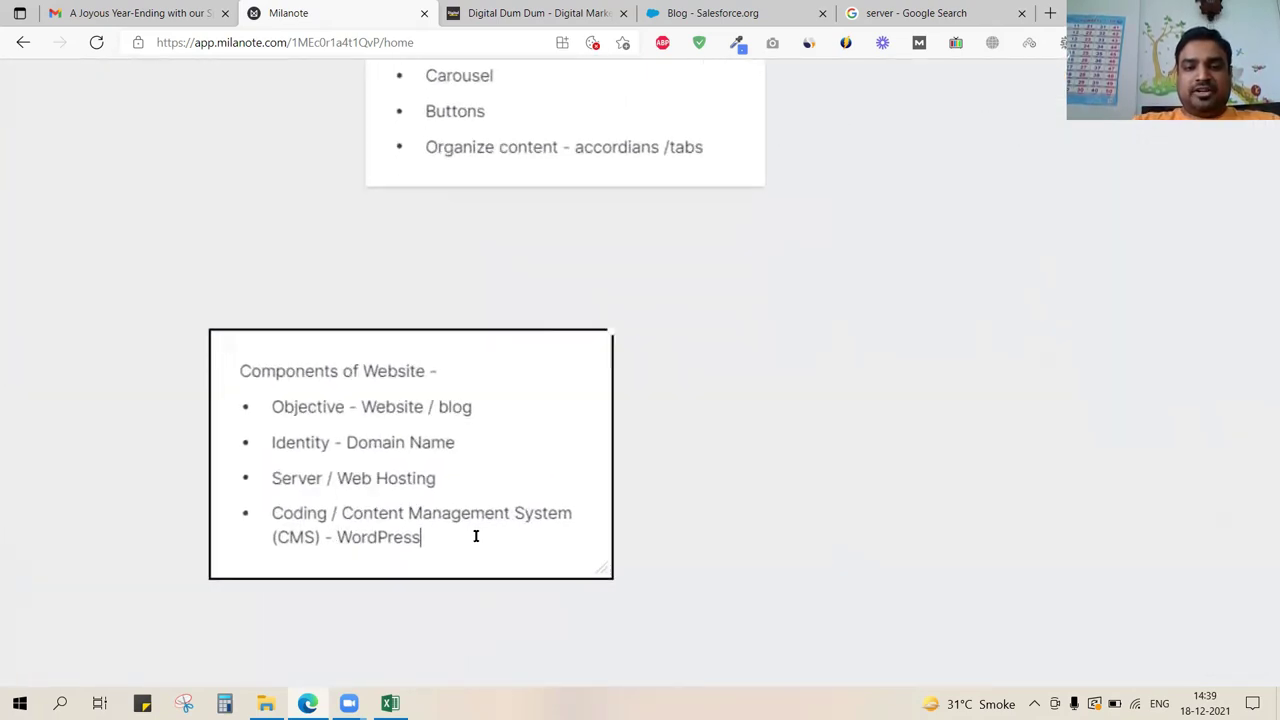
pyautogui.scroll(2, 476, 536)
pyautogui.scroll(-3, 474, 533)
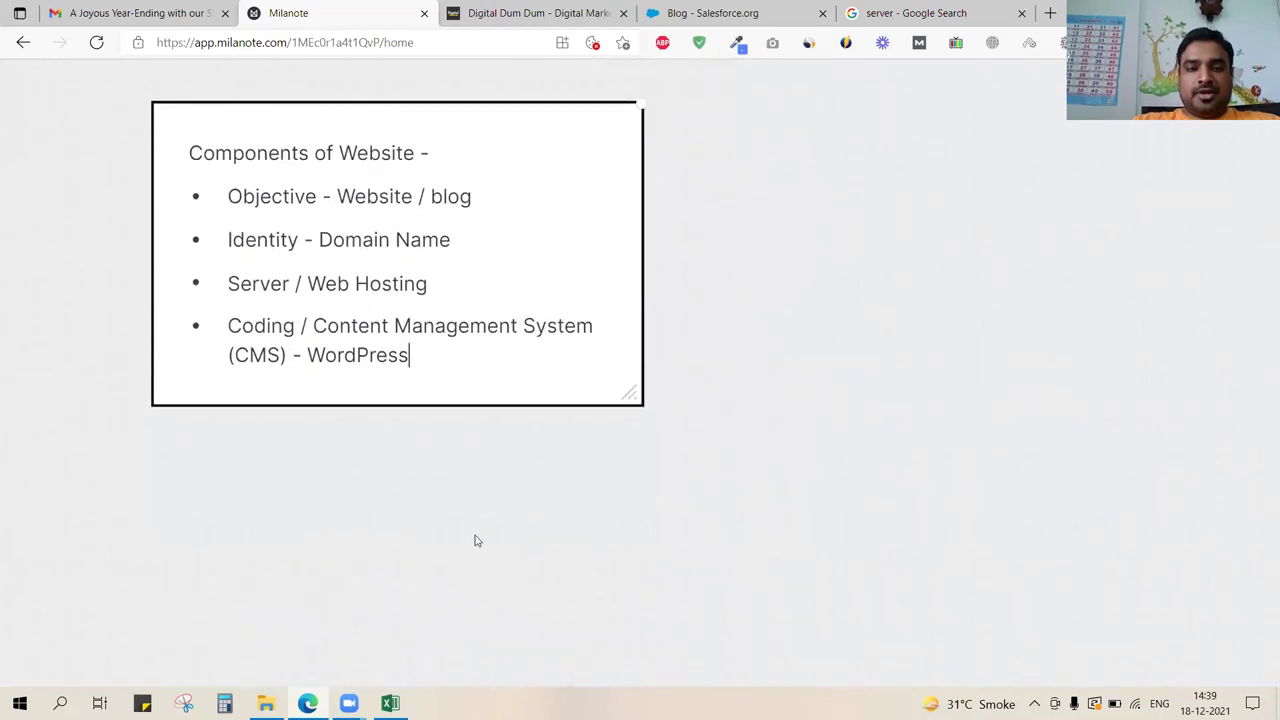
pyautogui.write(', Wi')
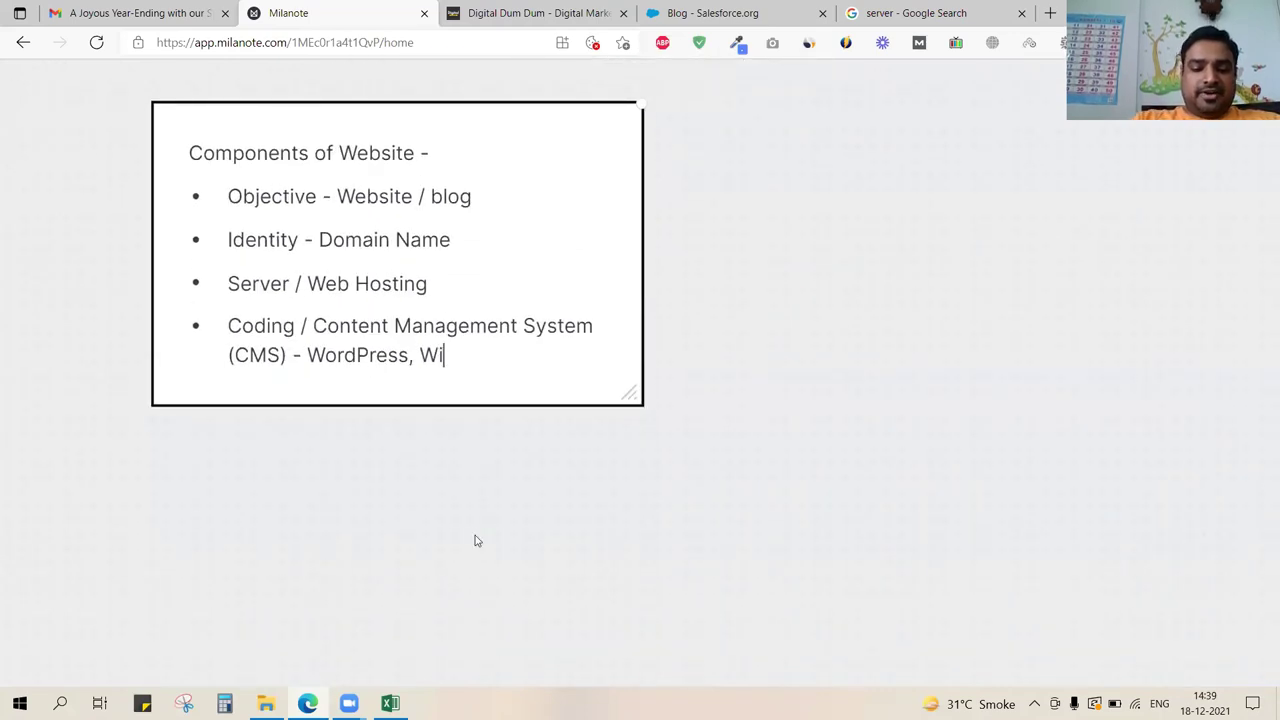
pyautogui.write('x, Shopify')
pyautogui.write(',')
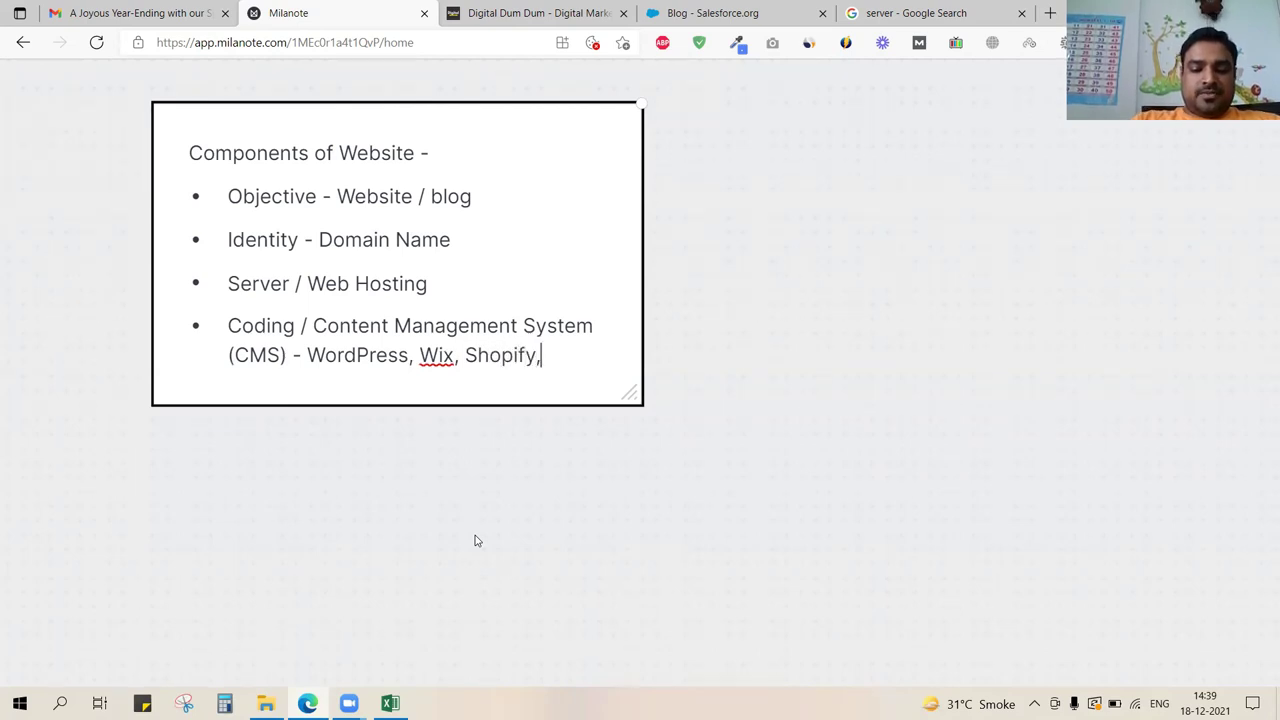
pyautogui.write(' Magento')
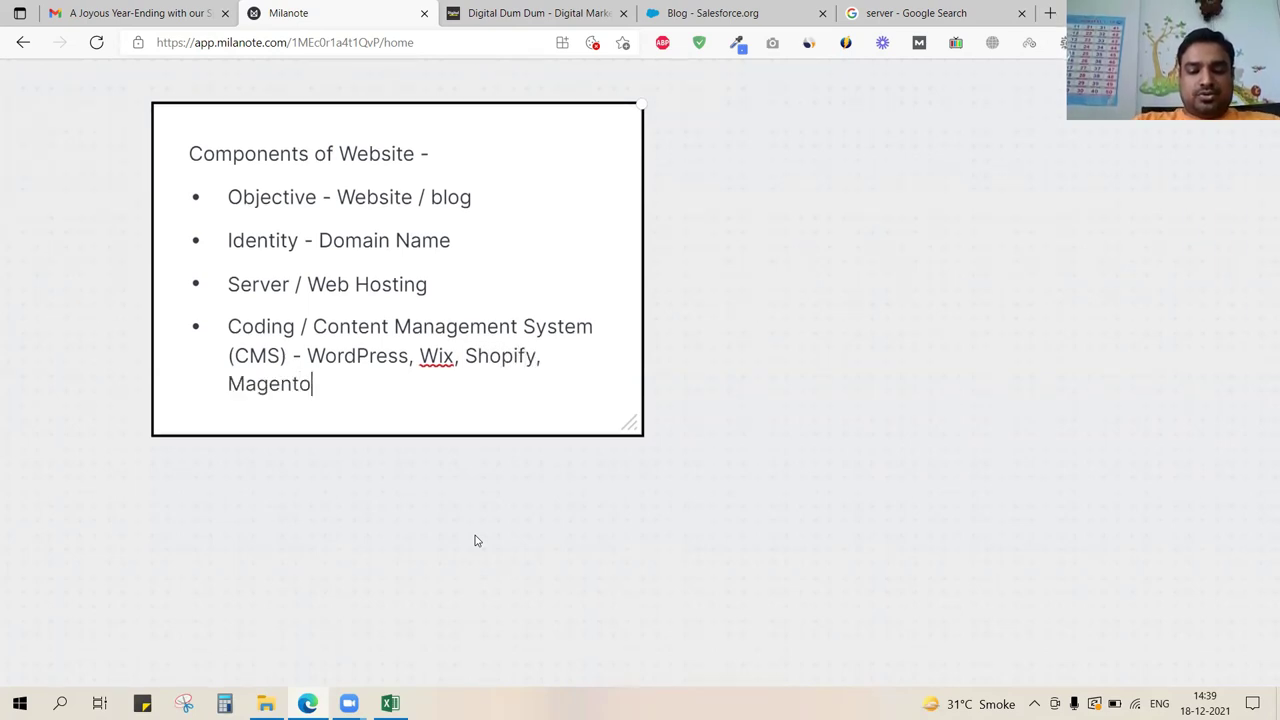
pyautogui.write(', Joomla')
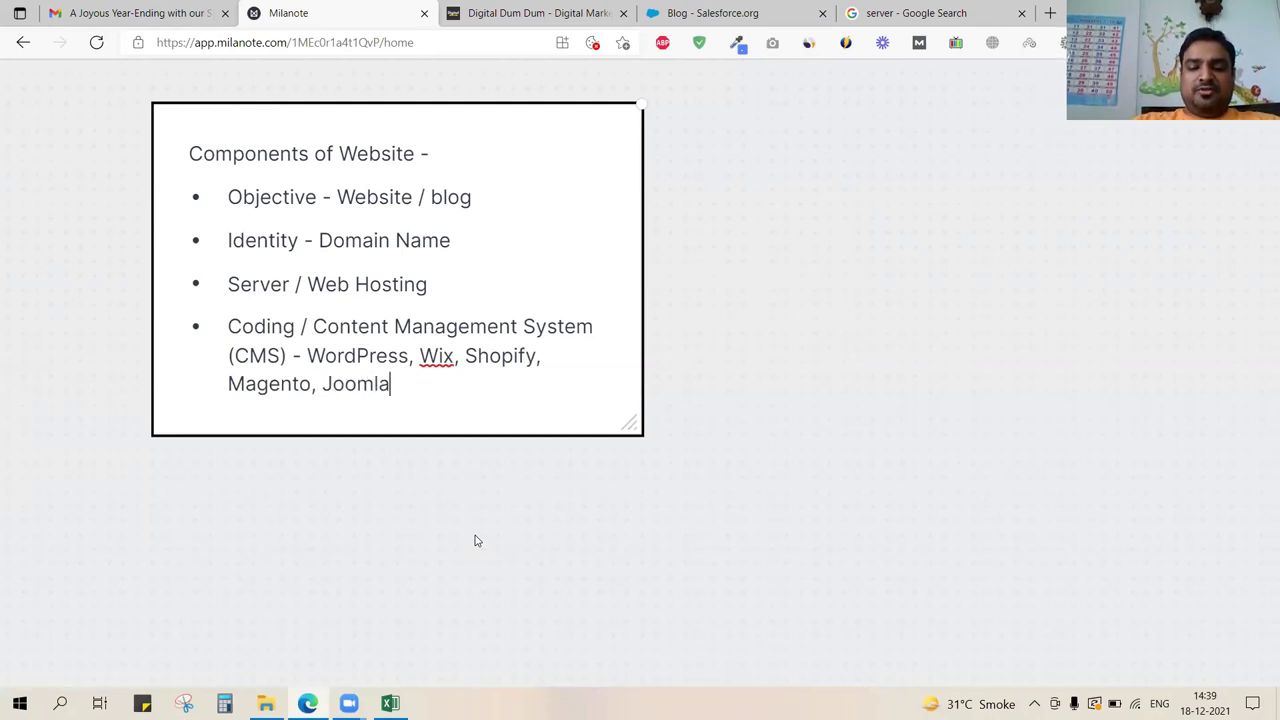
pyautogui.write(',....')
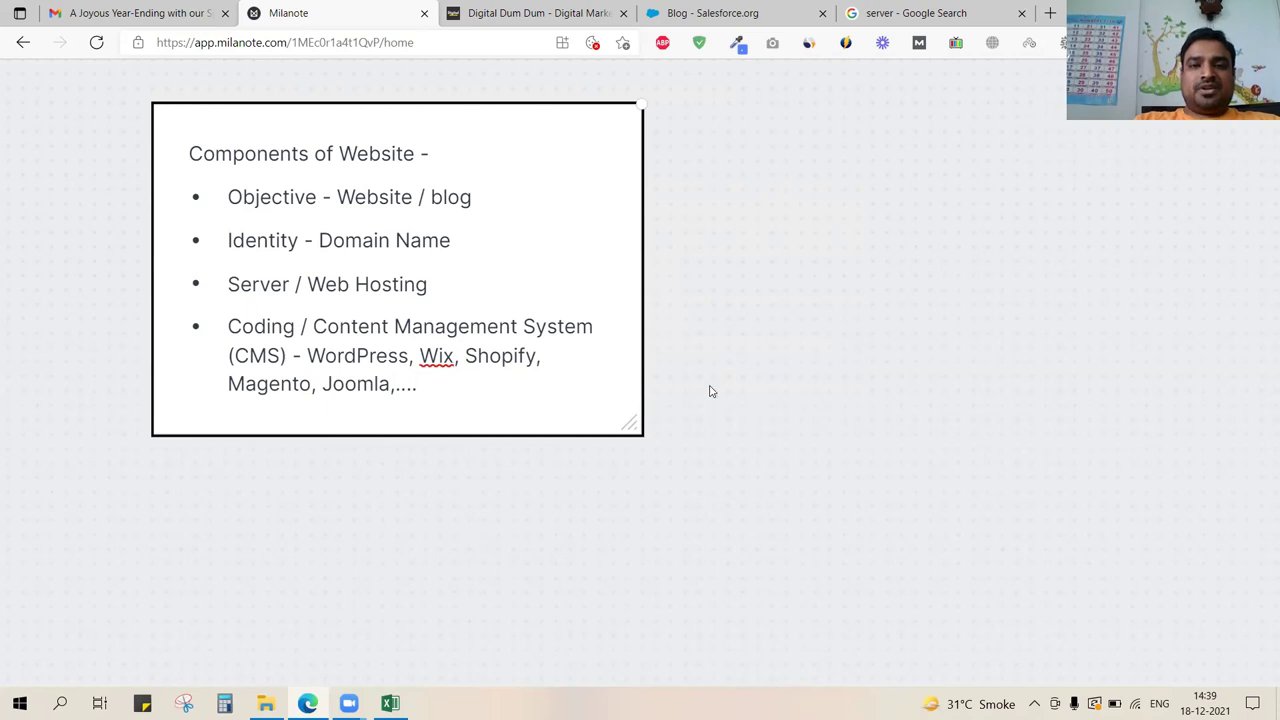
# - Move the Google tab beside Milanote and run an image search for 'popular cms'
pyautogui.click(785, 10)
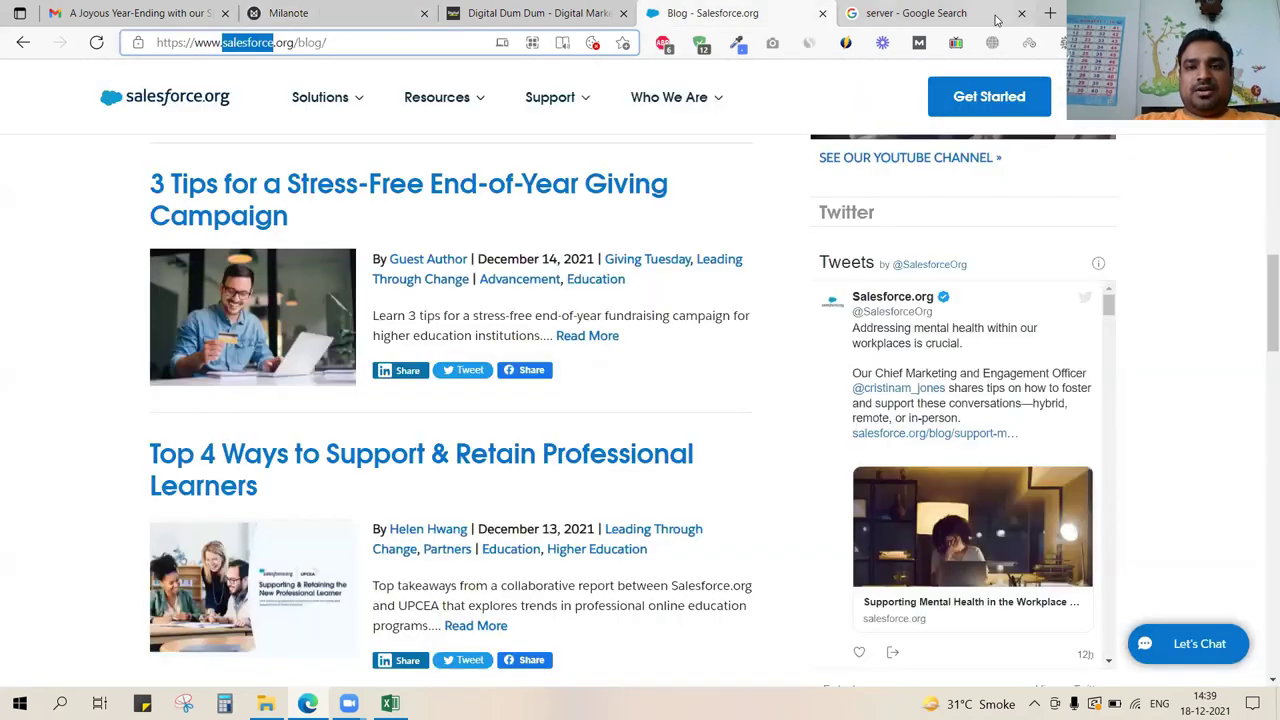
pyautogui.moveTo(983, 20); pyautogui.dragTo(413, 84)
pyautogui.click(413, 80)
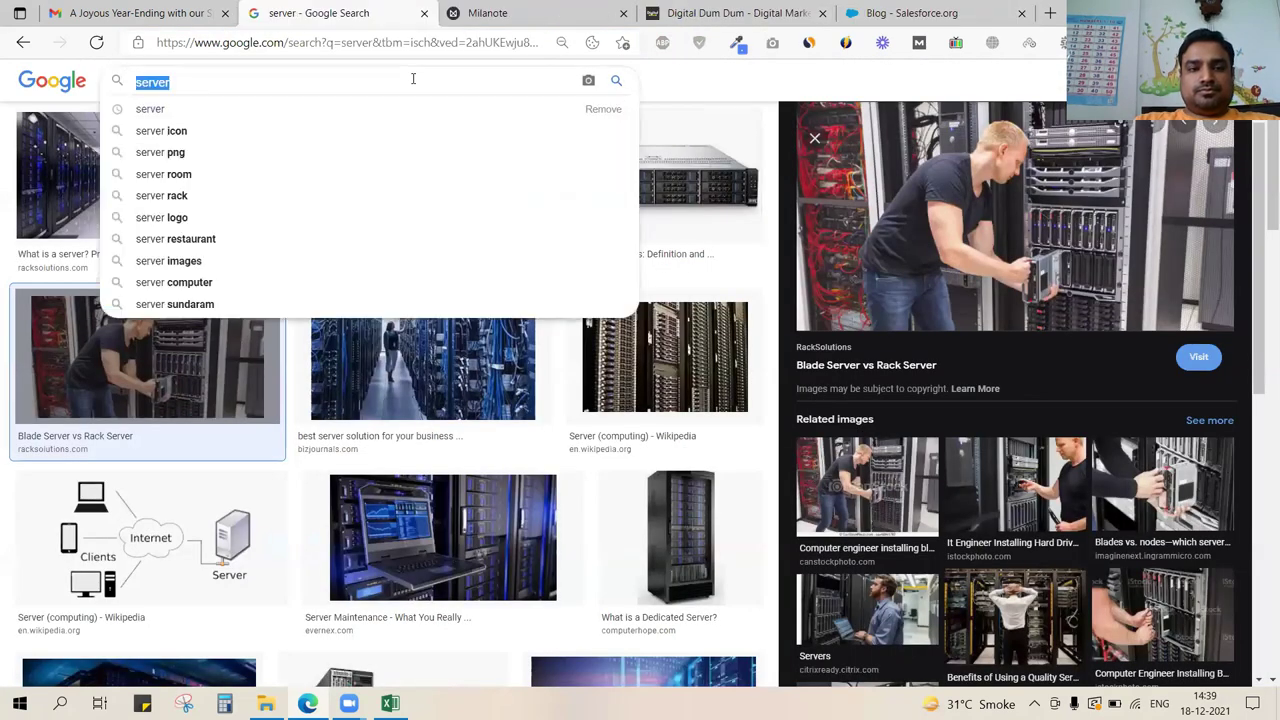
pyautogui.write('popular ')
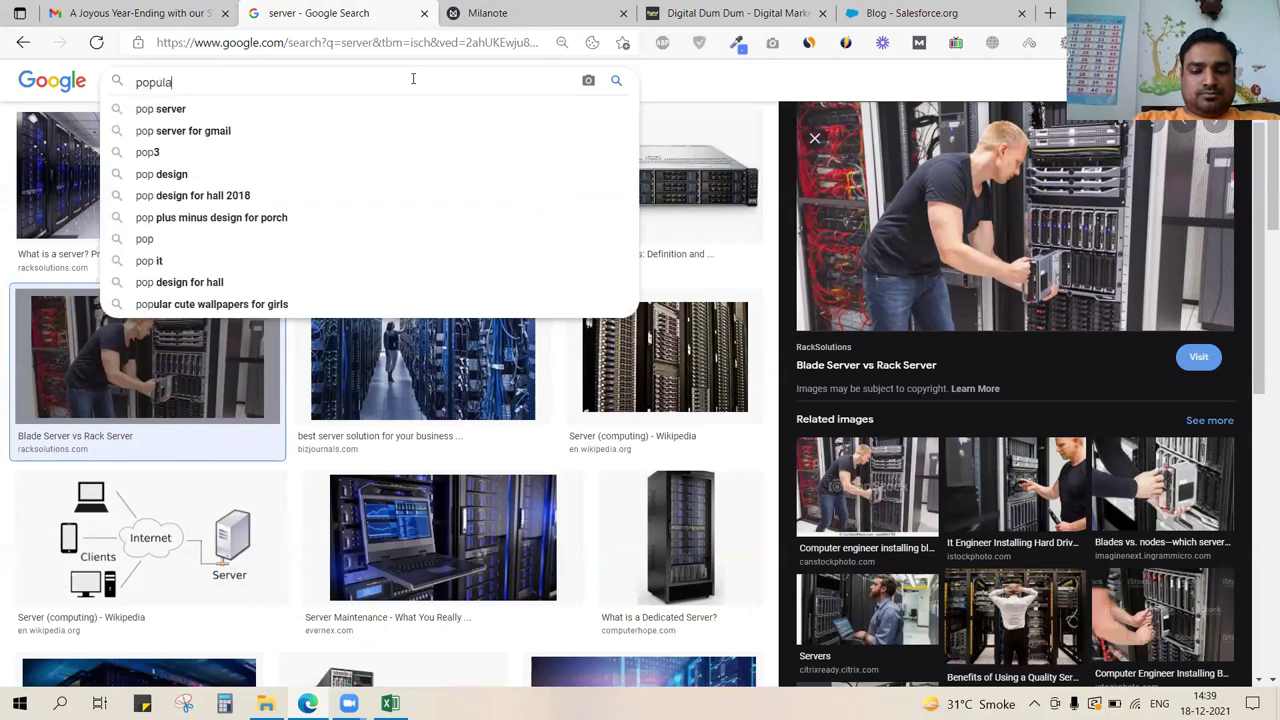
pyautogui.write('cms')
pyautogui.press('Return')
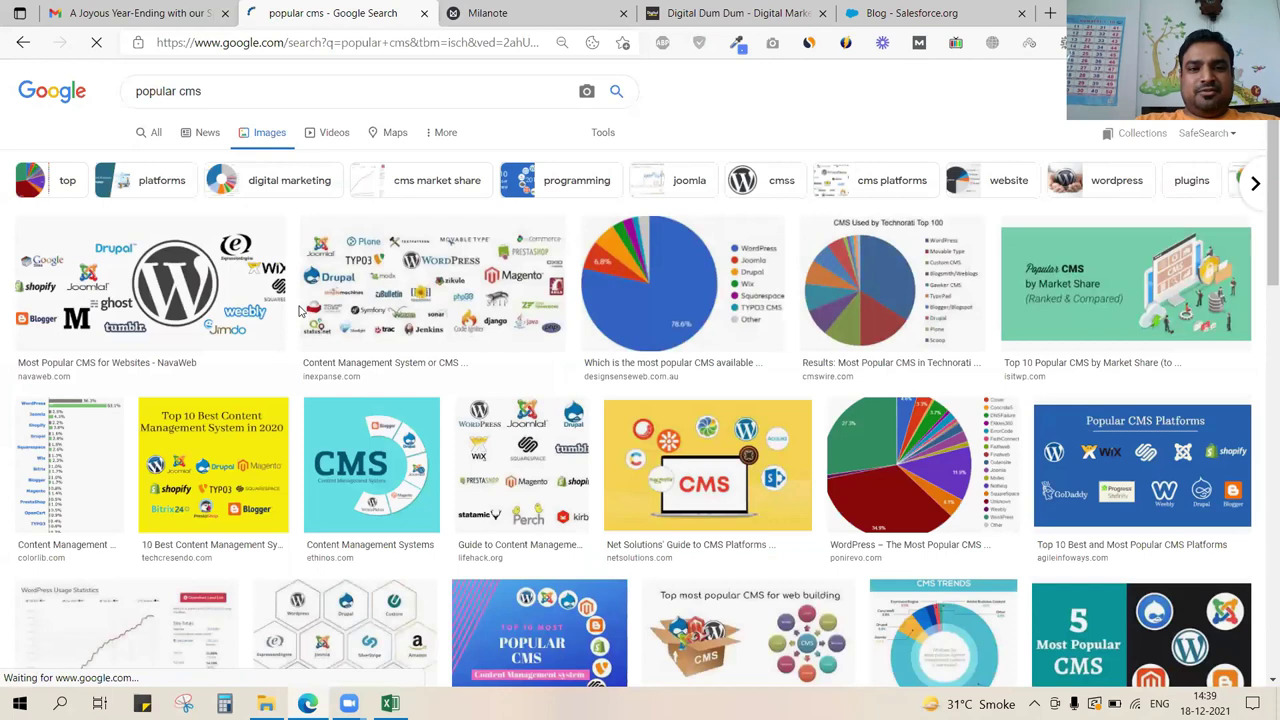
# - Preview the inexpanse.com CMS logo collage, zooming the page in and back out
pyautogui.click(412, 293)
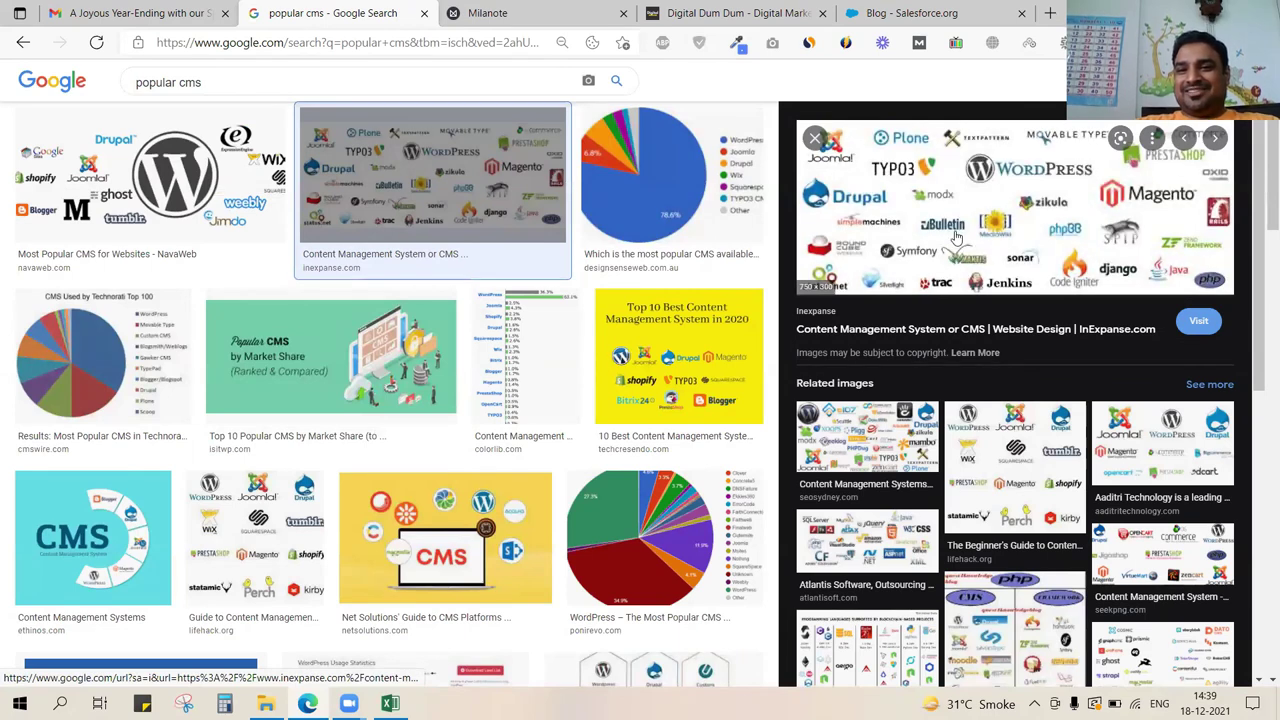
pyautogui.hotkey('ctrl', '+')
pyautogui.hotkey('ctrl', '+')
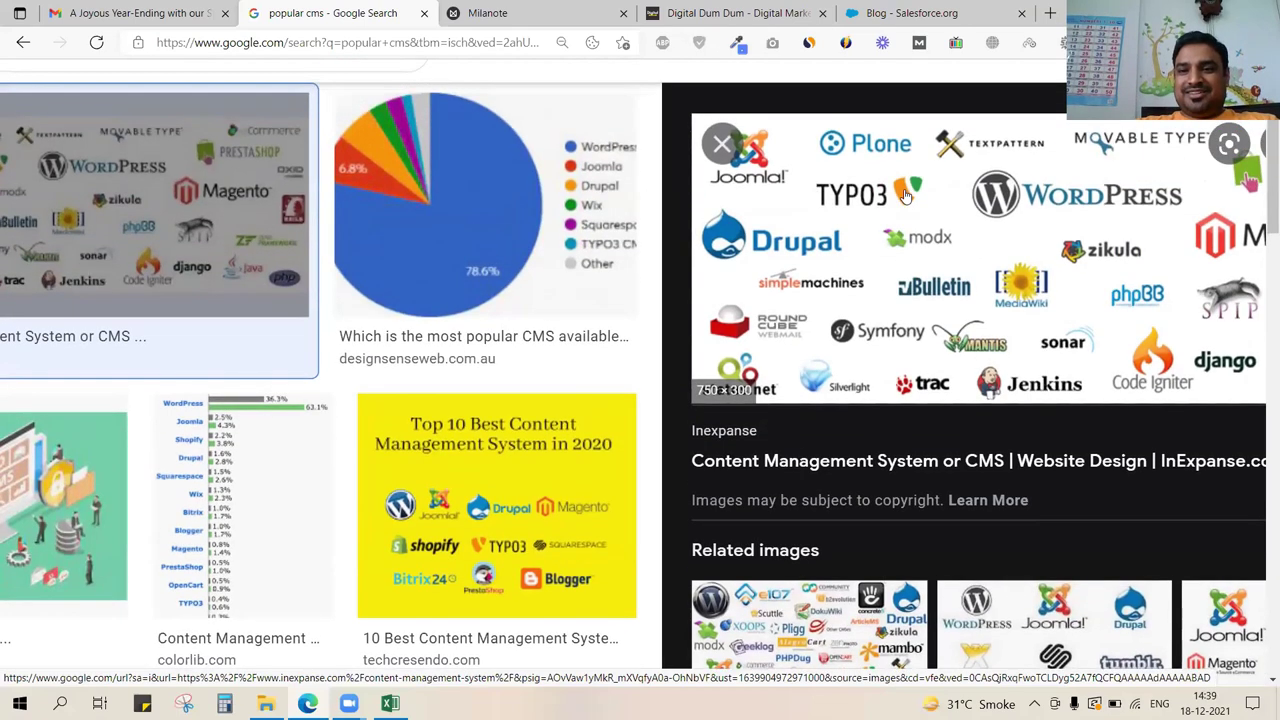
pyautogui.scroll(1, 905, 197)
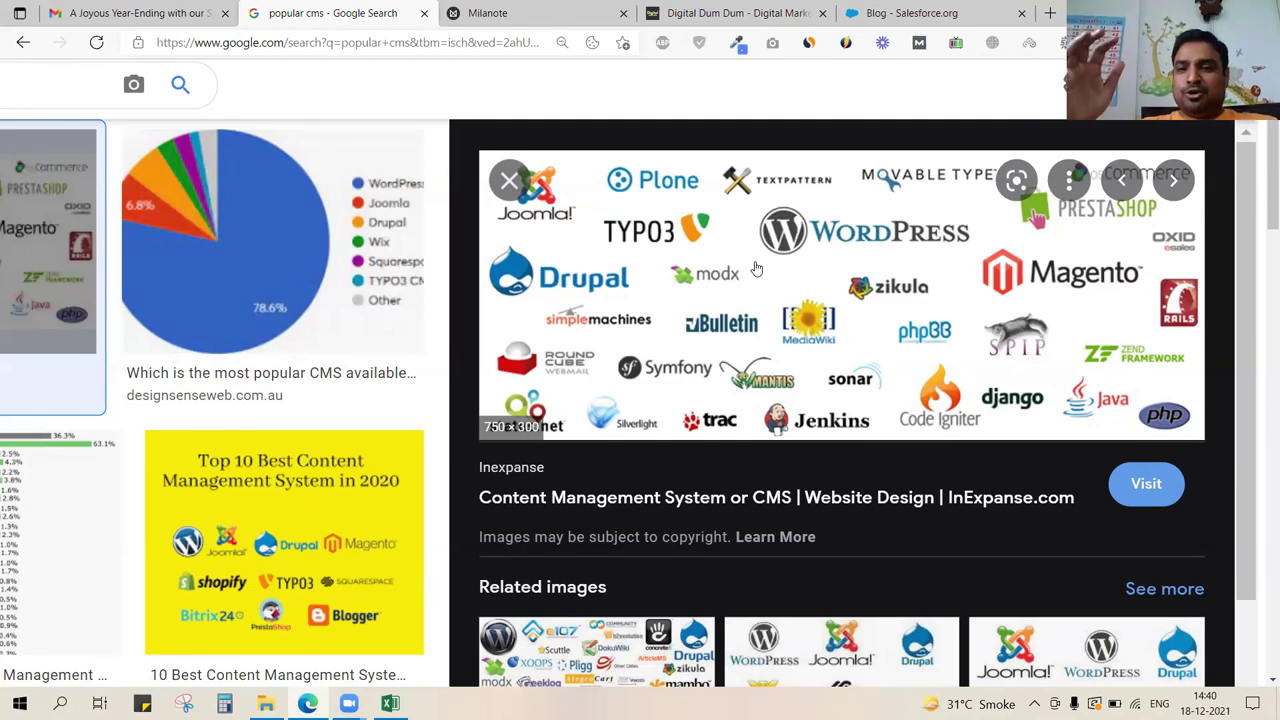
pyautogui.hotkey('ctrl', '-')
pyautogui.hotkey('ctrl', '-')
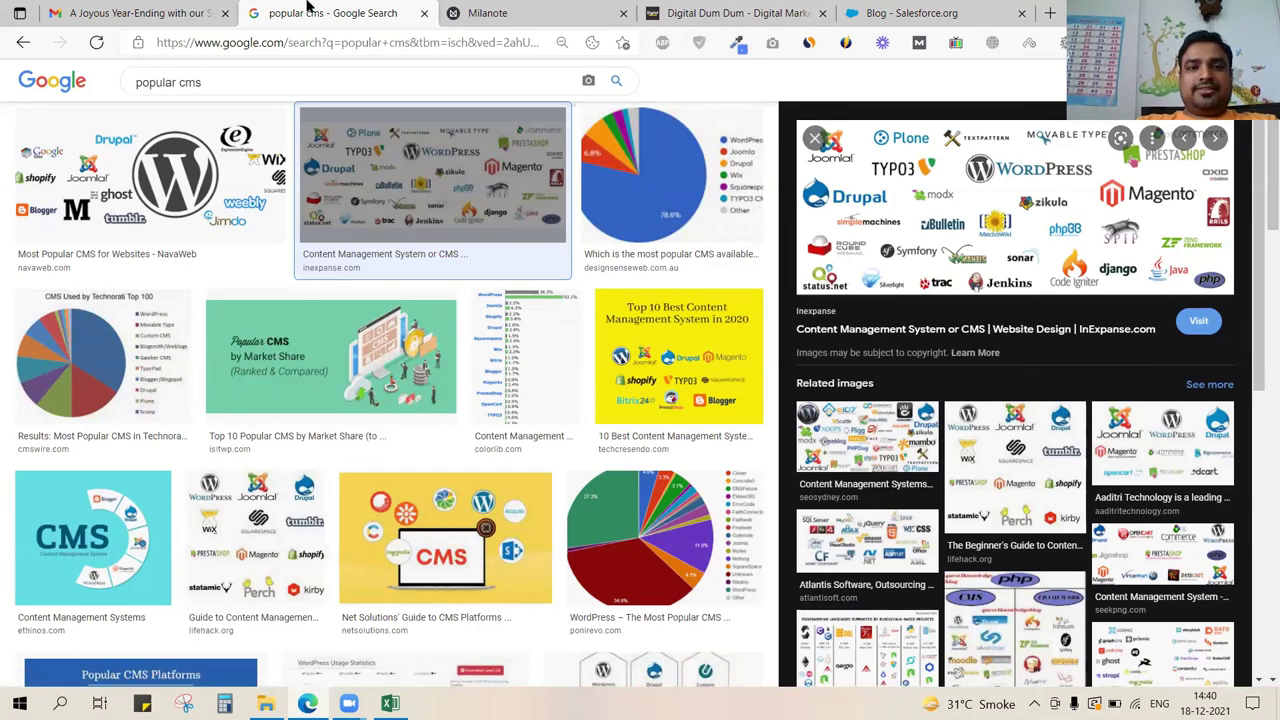
# - Return to the Milanote card and highlight 'CMS' and 'WordPress' in the last bullet
pyautogui.click(540, 13)
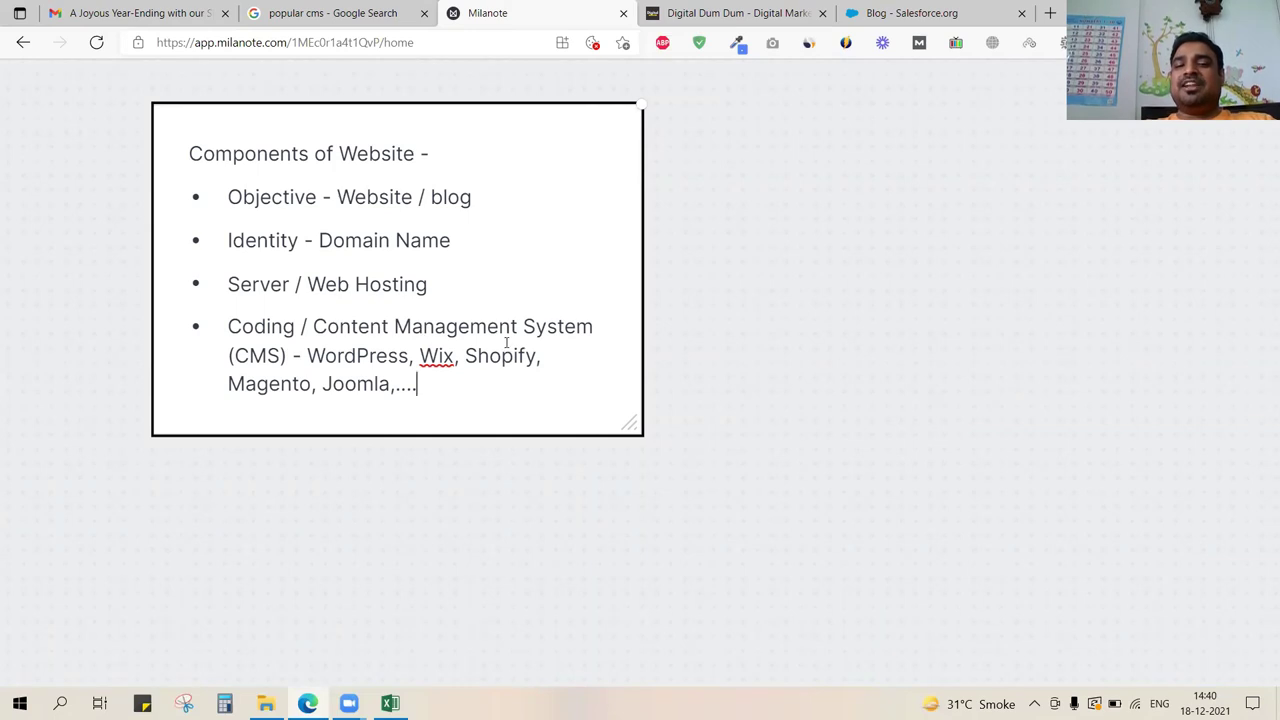
pyautogui.doubleClick(251, 356)
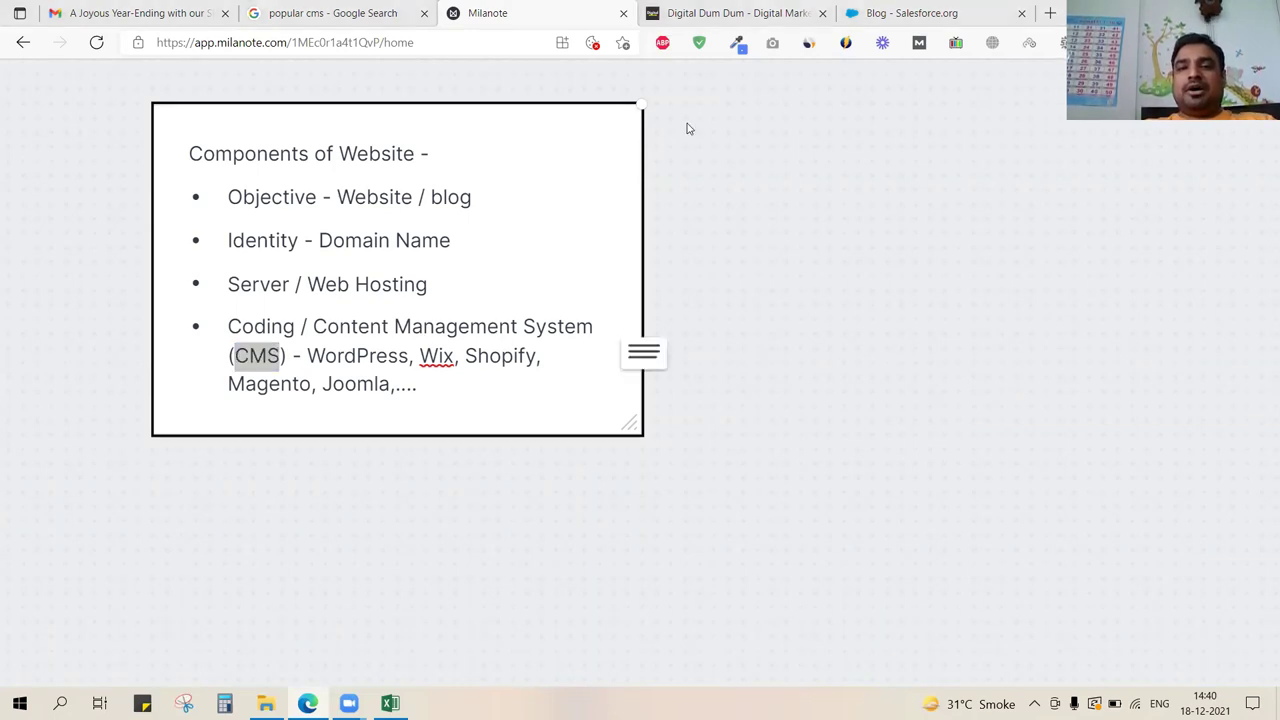
pyautogui.doubleClick(347, 355)
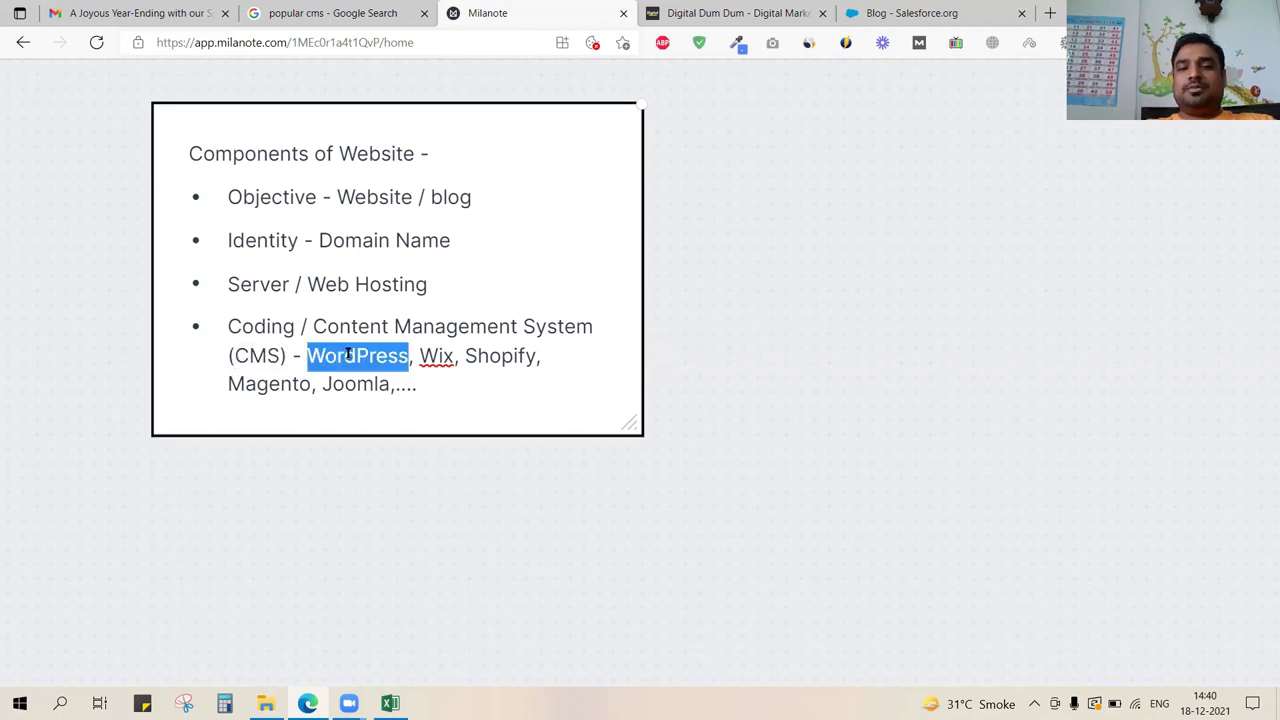
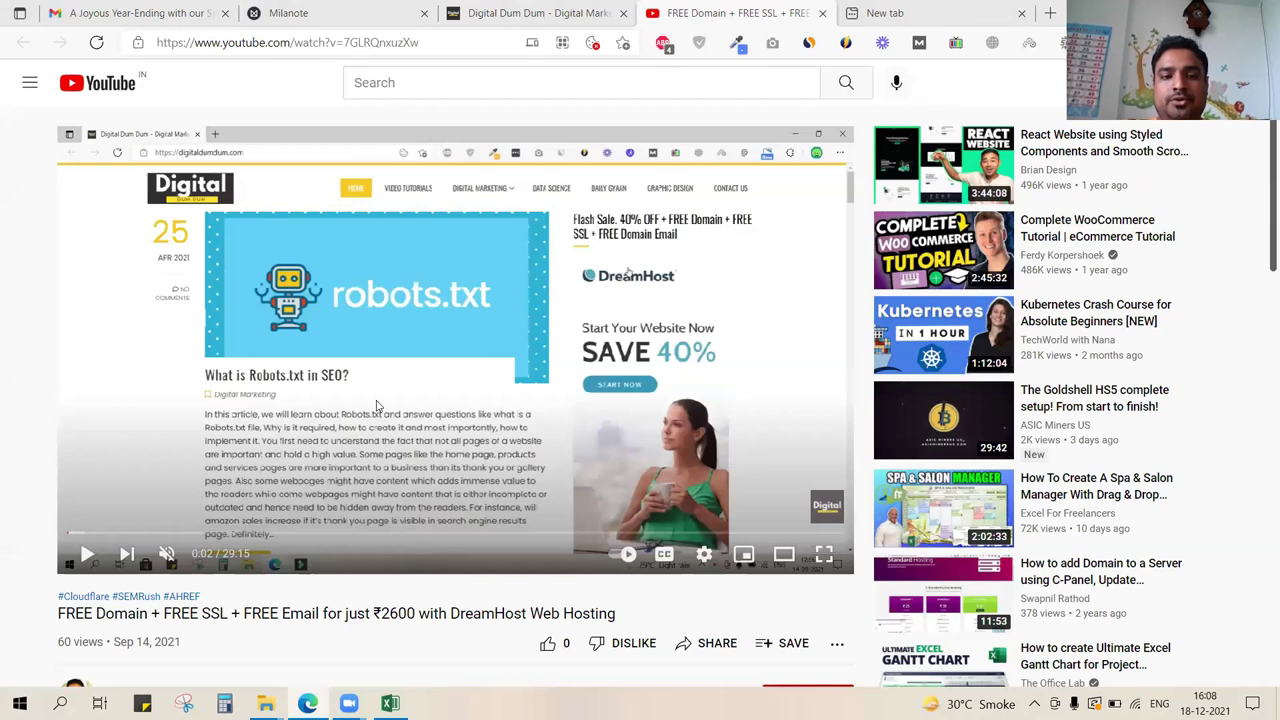
# - Play the DreamHost video full screen and skip ahead to 2:35, the DreamHost homepage
pyautogui.click(823, 554)
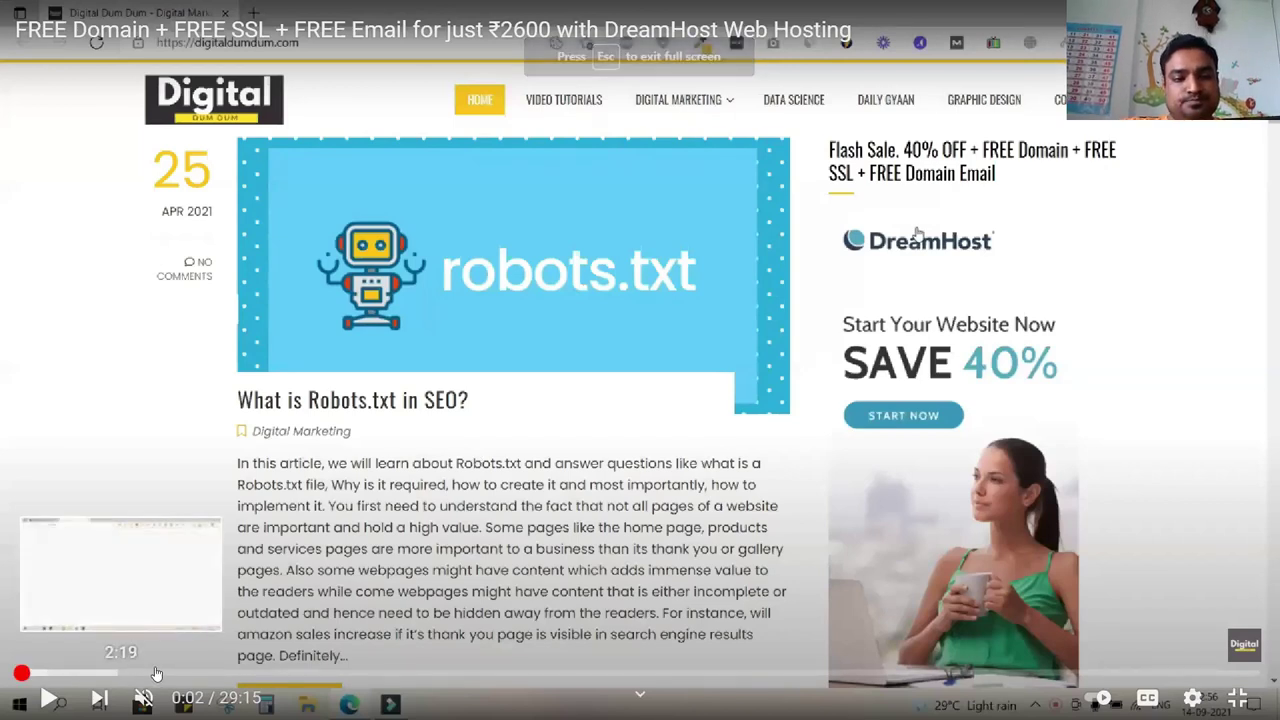
pyautogui.click(117, 672)
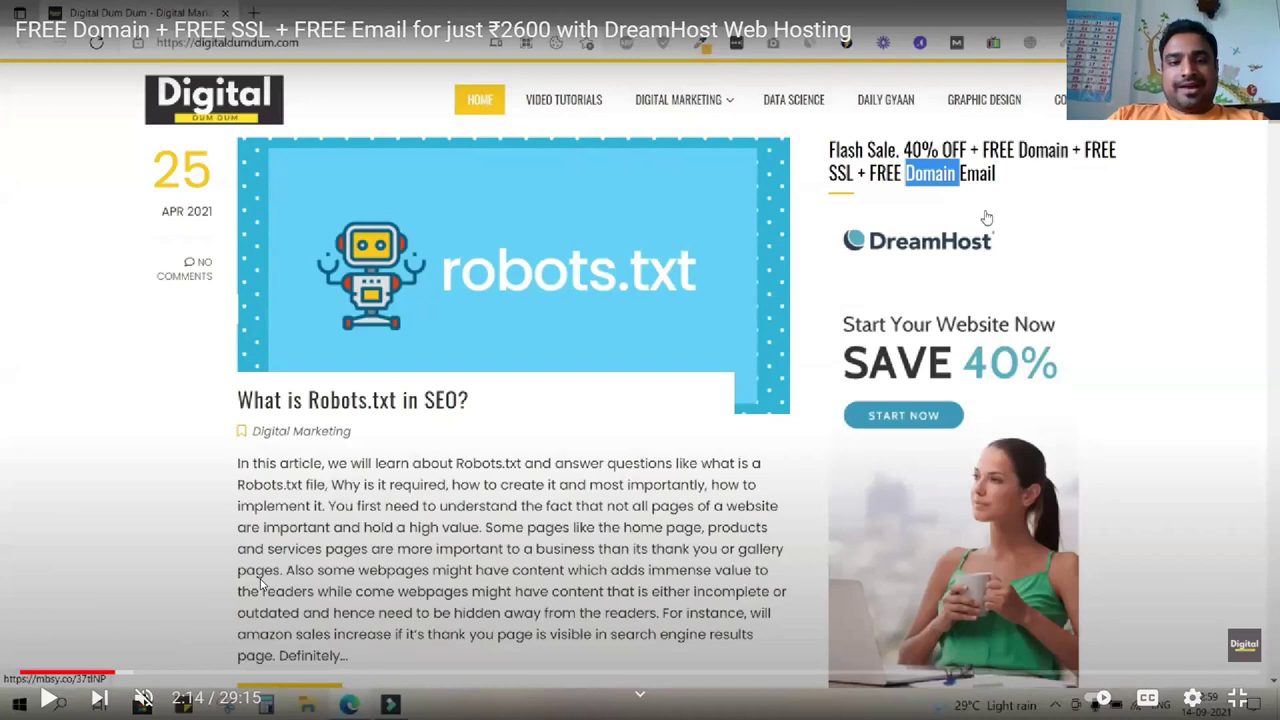
pyautogui.click(130, 674)
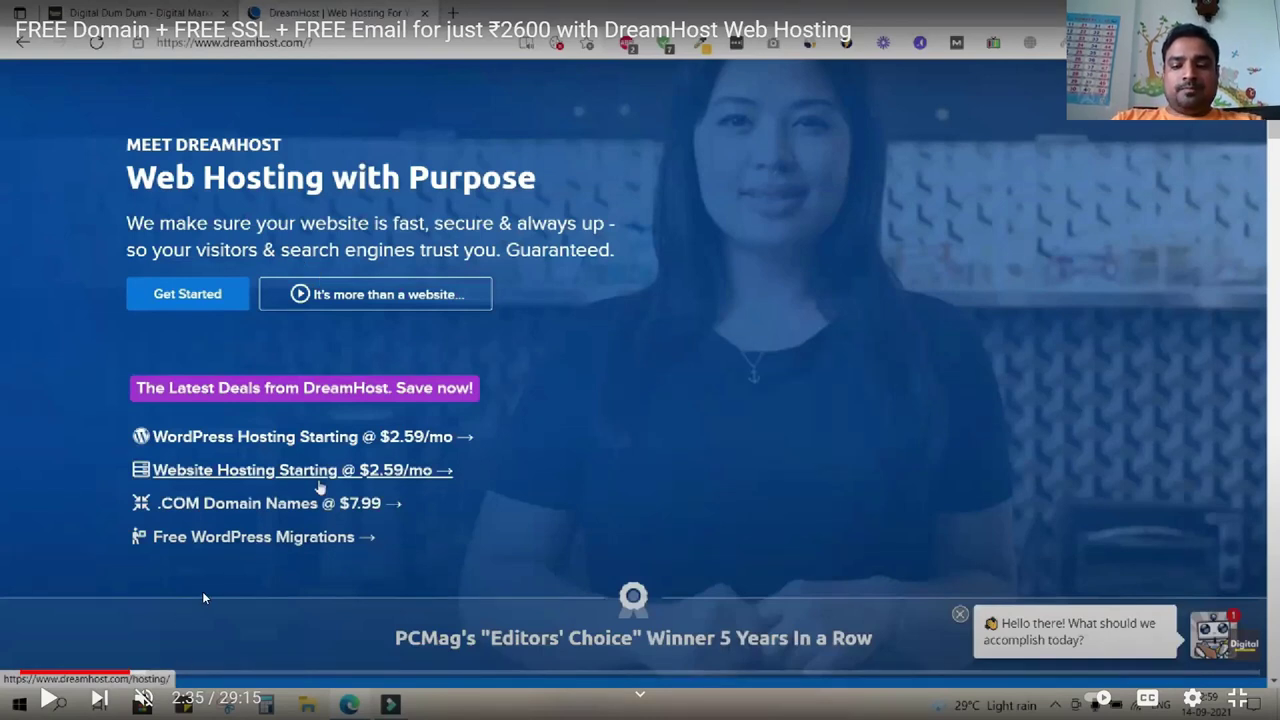
# - Resume the video and skip forward to 8:17, the Choose Your Hosting Plan comparison
pyautogui.click(202, 591)
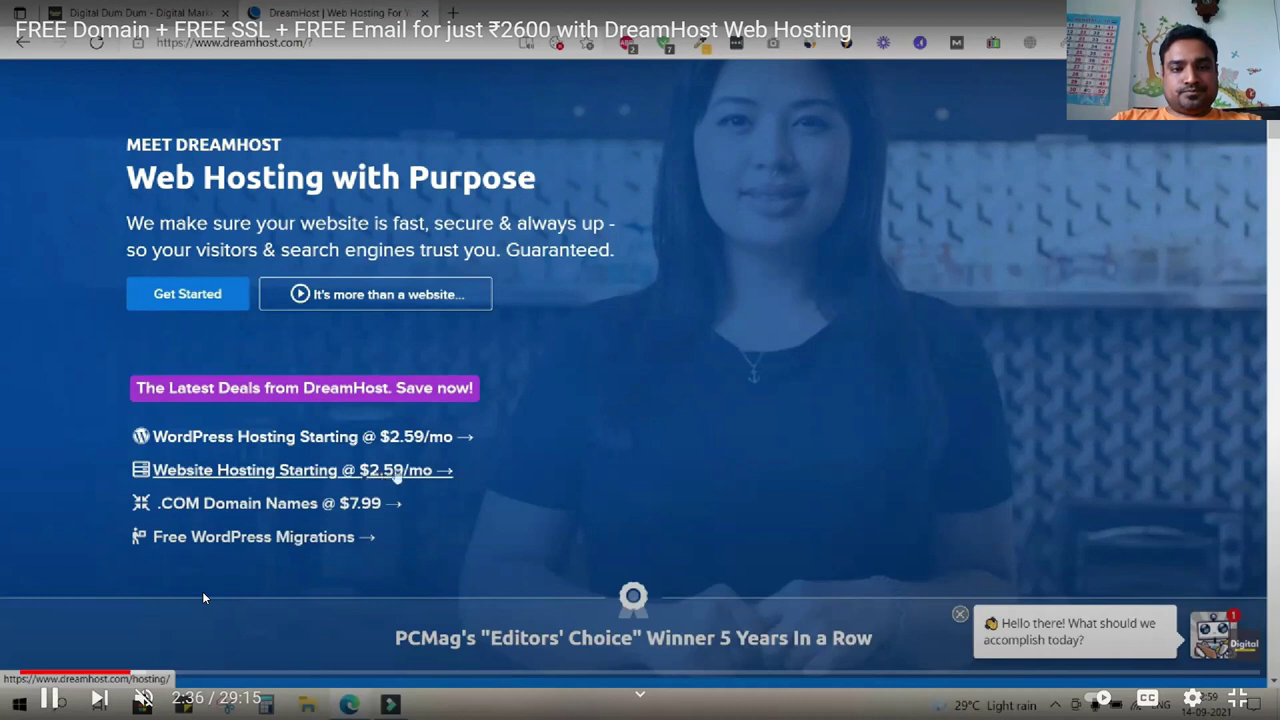
pyautogui.press('Right')
pyautogui.press('Right')
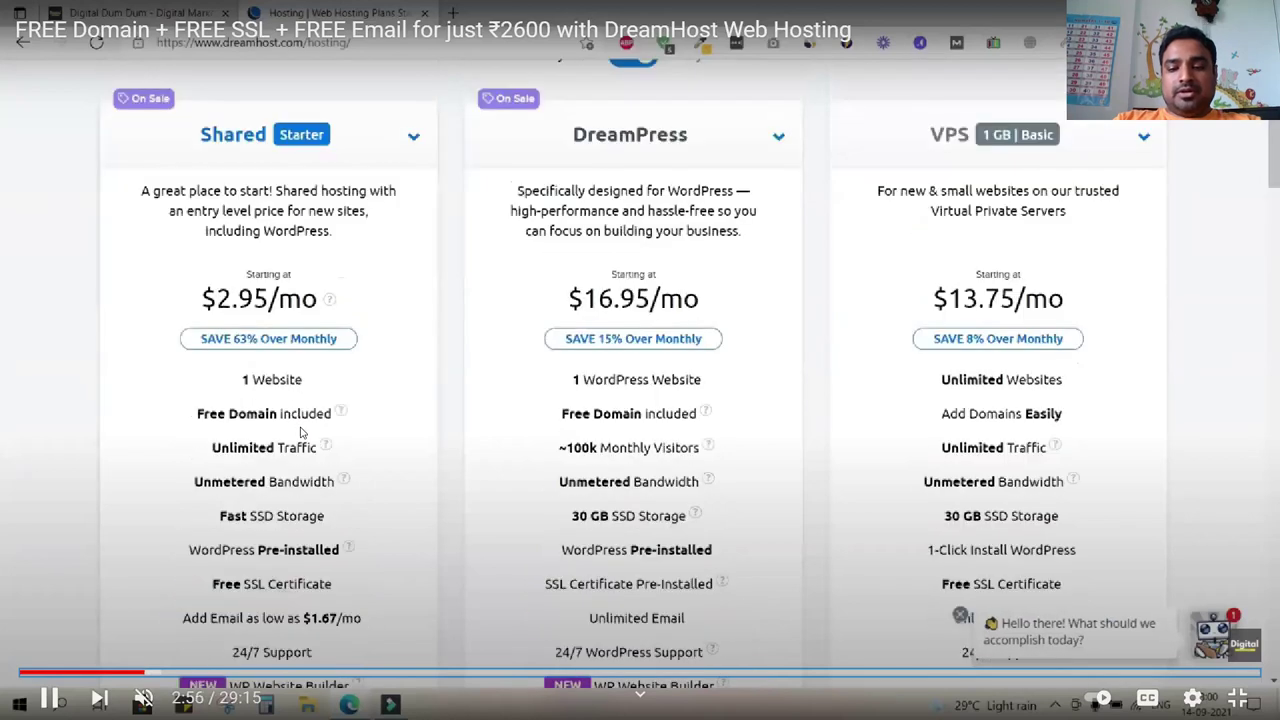
pyautogui.press('Right')
pyautogui.press('Right')
pyautogui.press('Right')
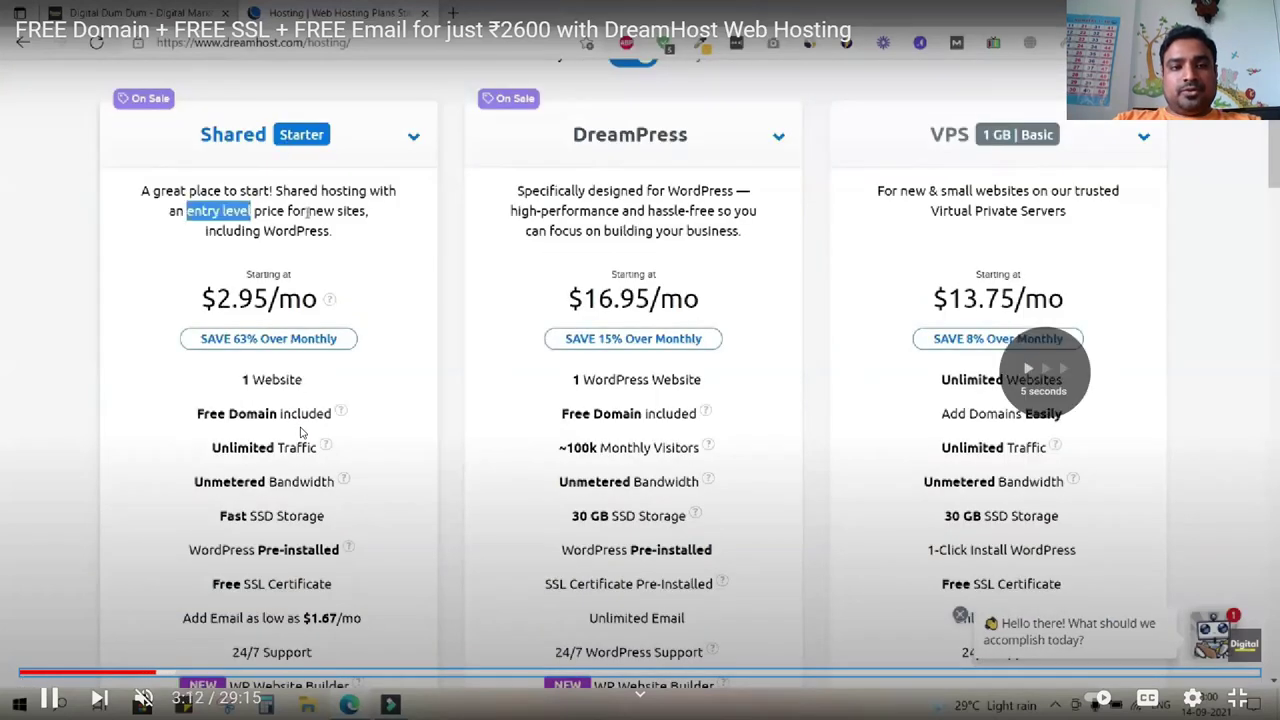
pyautogui.press('Right')
pyautogui.press('Right')
pyautogui.press('Right')
pyautogui.press('Right')
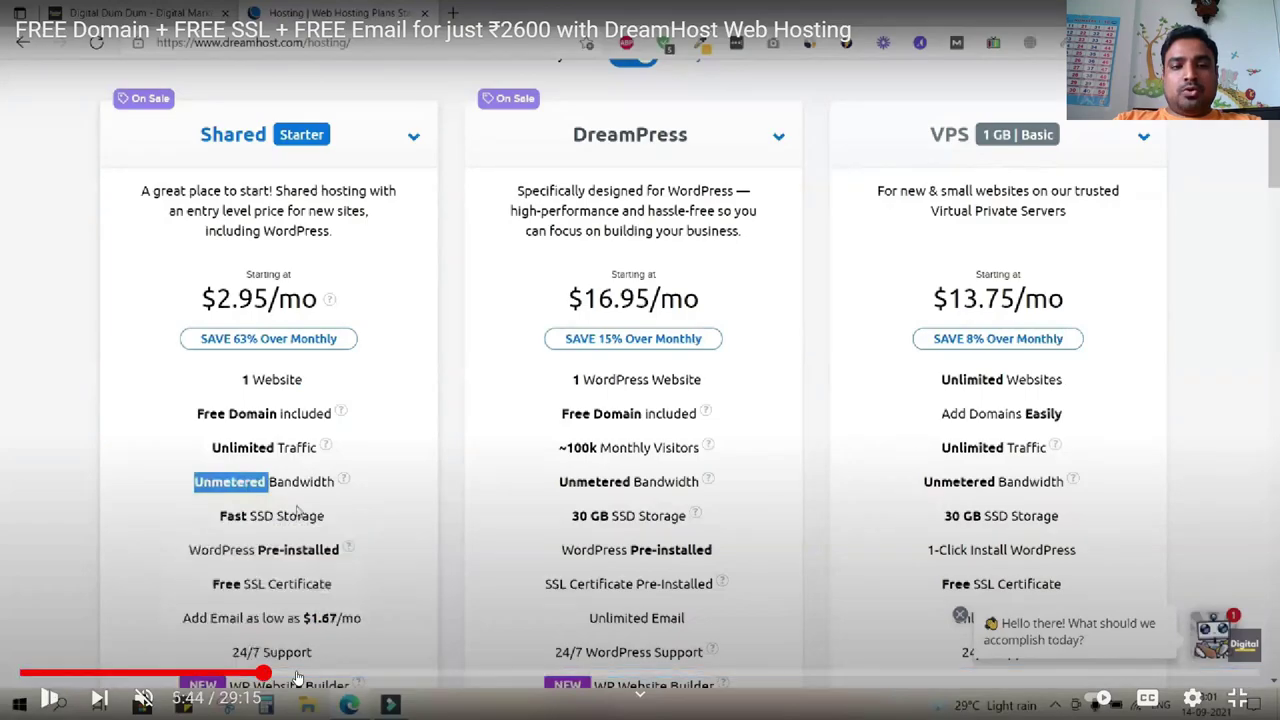
pyautogui.click(265, 674)
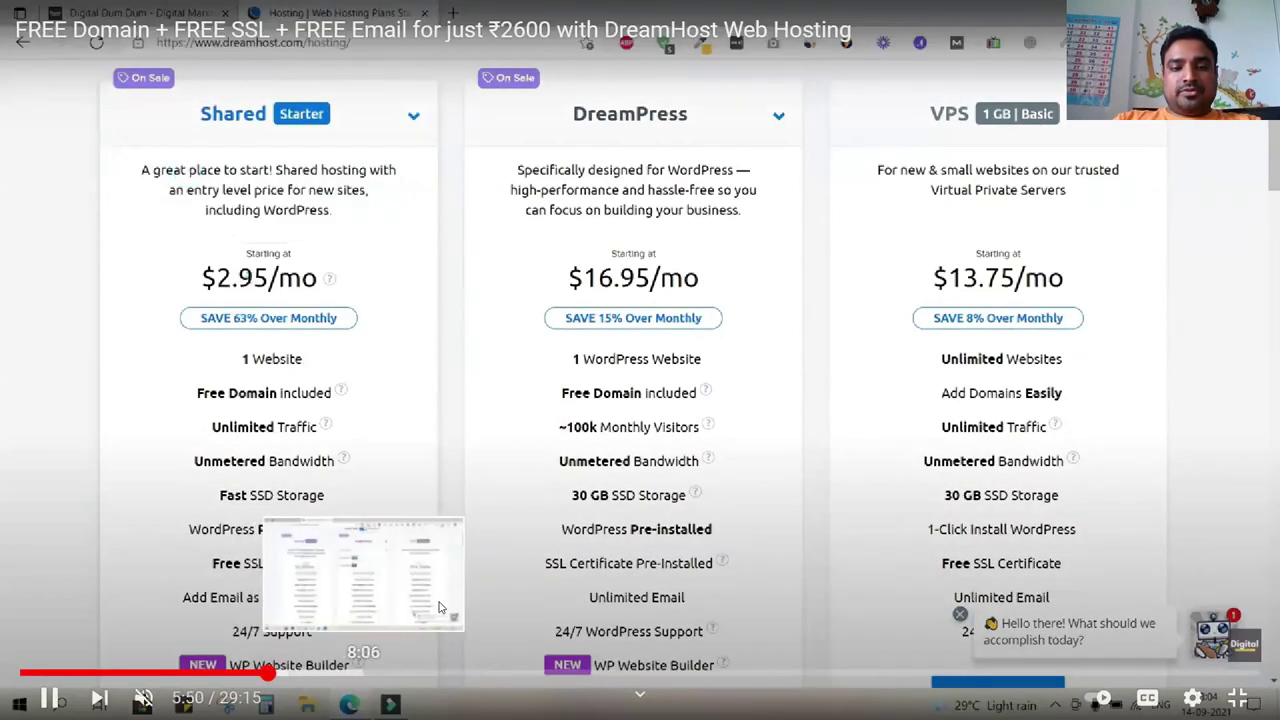
pyautogui.click(370, 673)
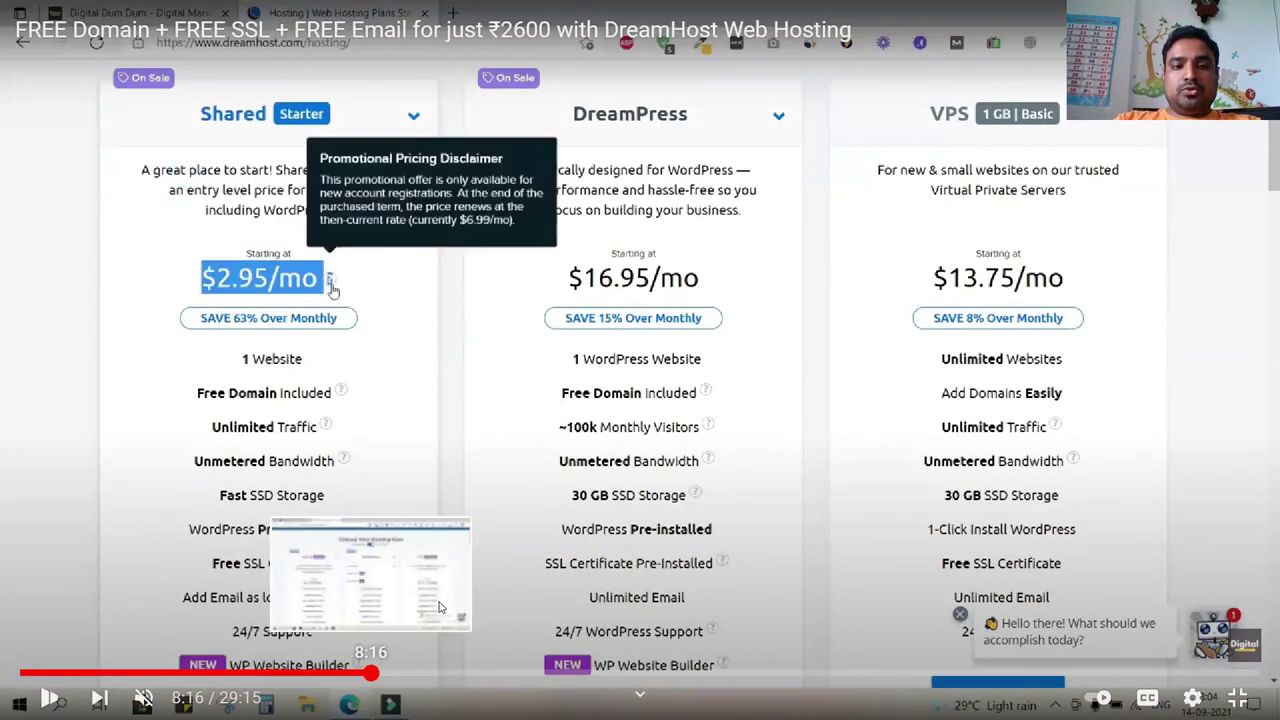
pyautogui.click(440, 607)
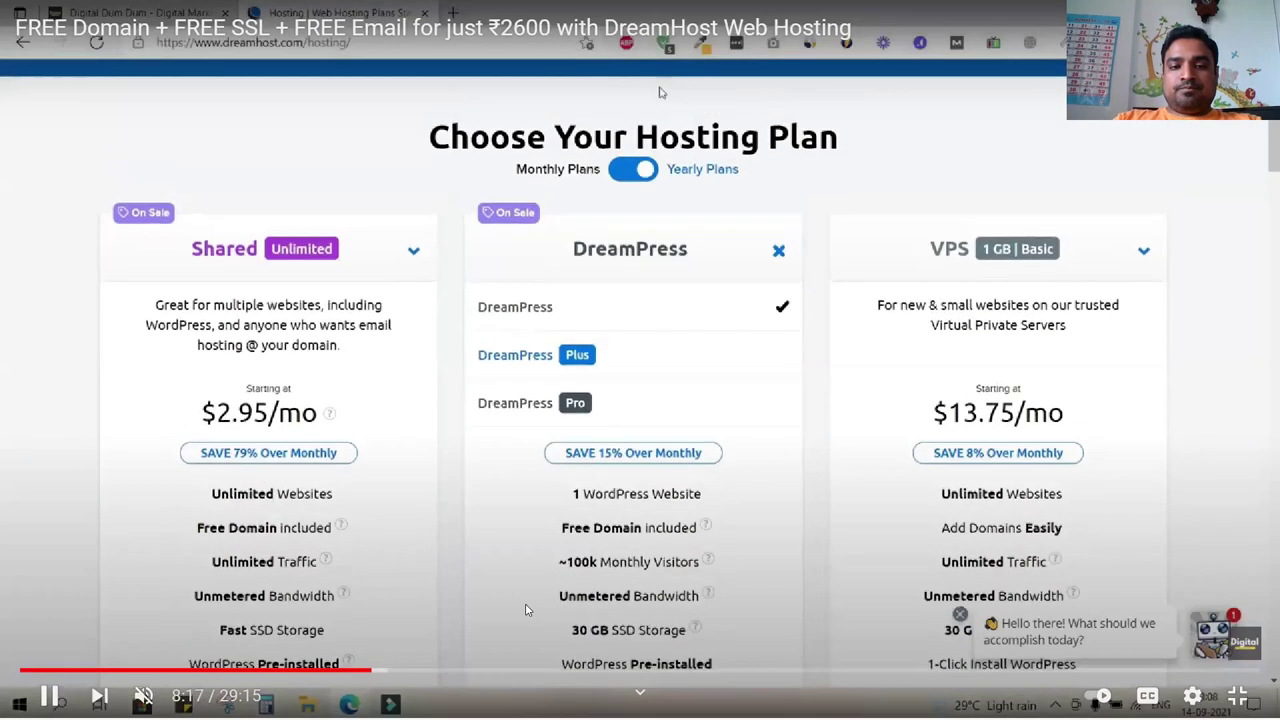
# - Exit full screen and skip the video to 8:53, the Sign Up for Shared Hosting domain step
pyautogui.press('Escape')
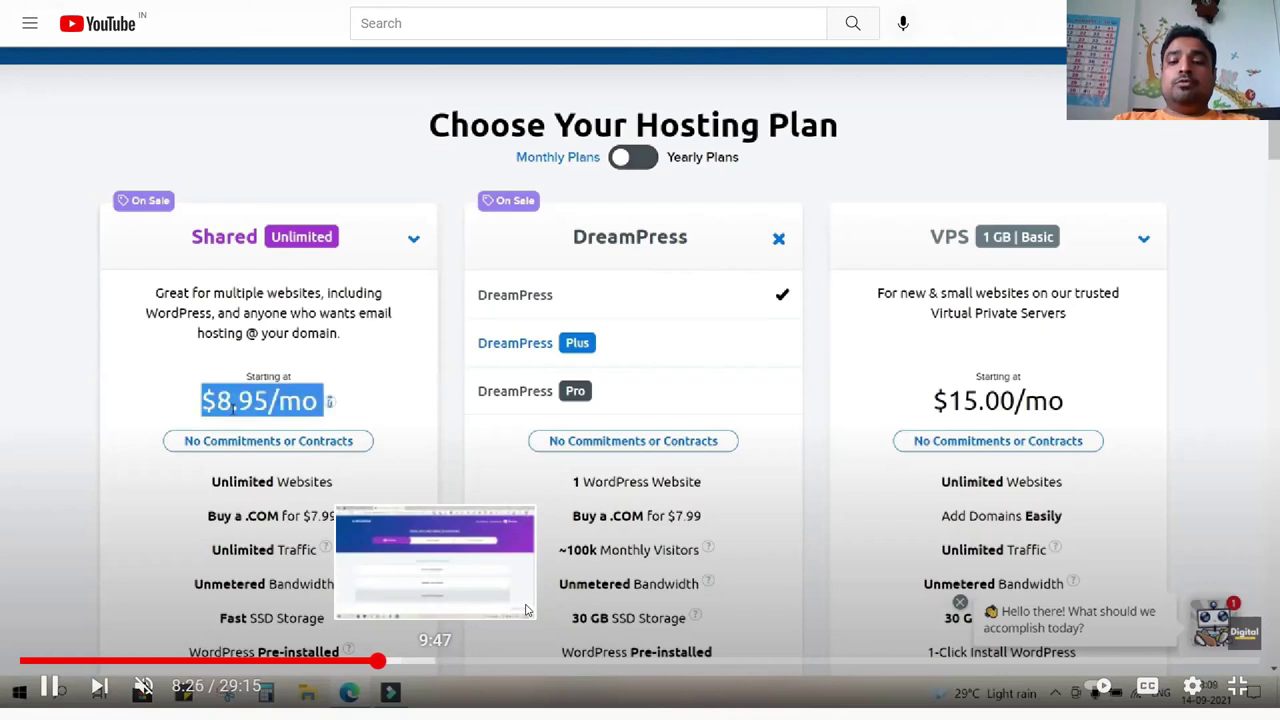
pyautogui.click(527, 610)
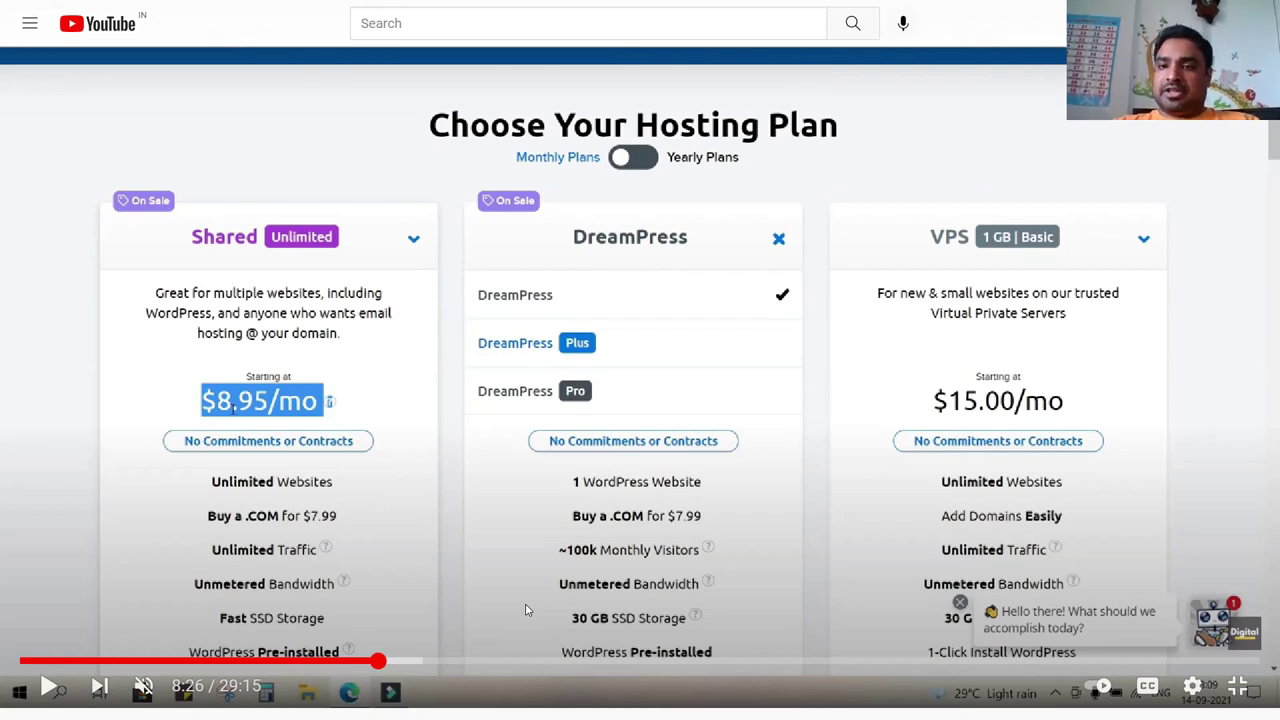
pyautogui.click(525, 610)
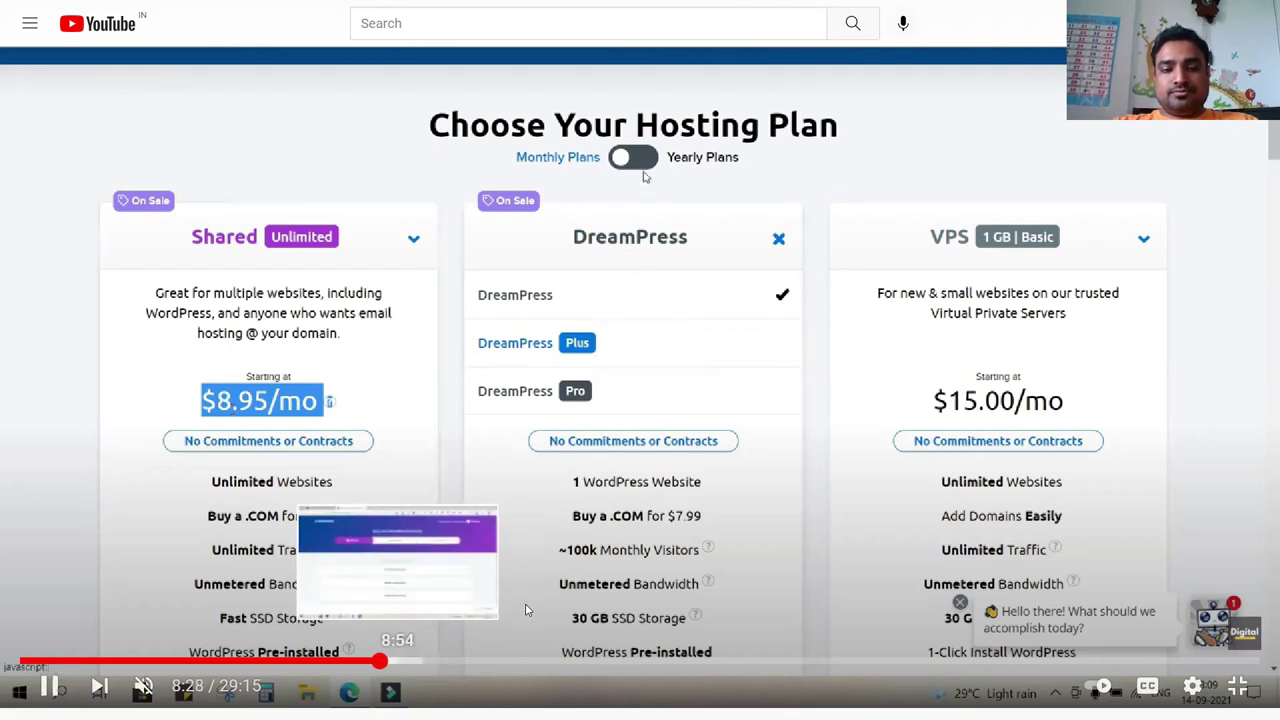
pyautogui.press('Right')
pyautogui.press('Right')
pyautogui.press('Right')
pyautogui.press('Right')
pyautogui.press('Right')
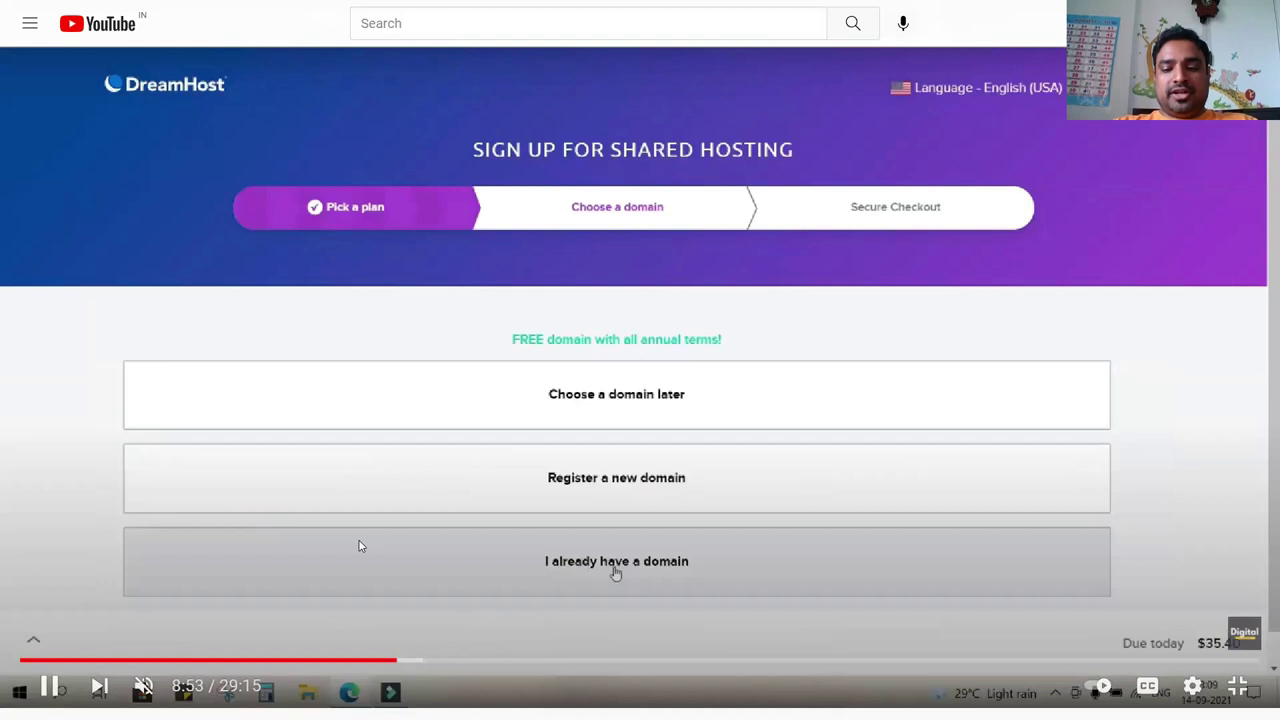
# - Skip past the schoolofscholar.com availability check to the Secure Checkout card details at 12:47
pyautogui.click(351, 472)
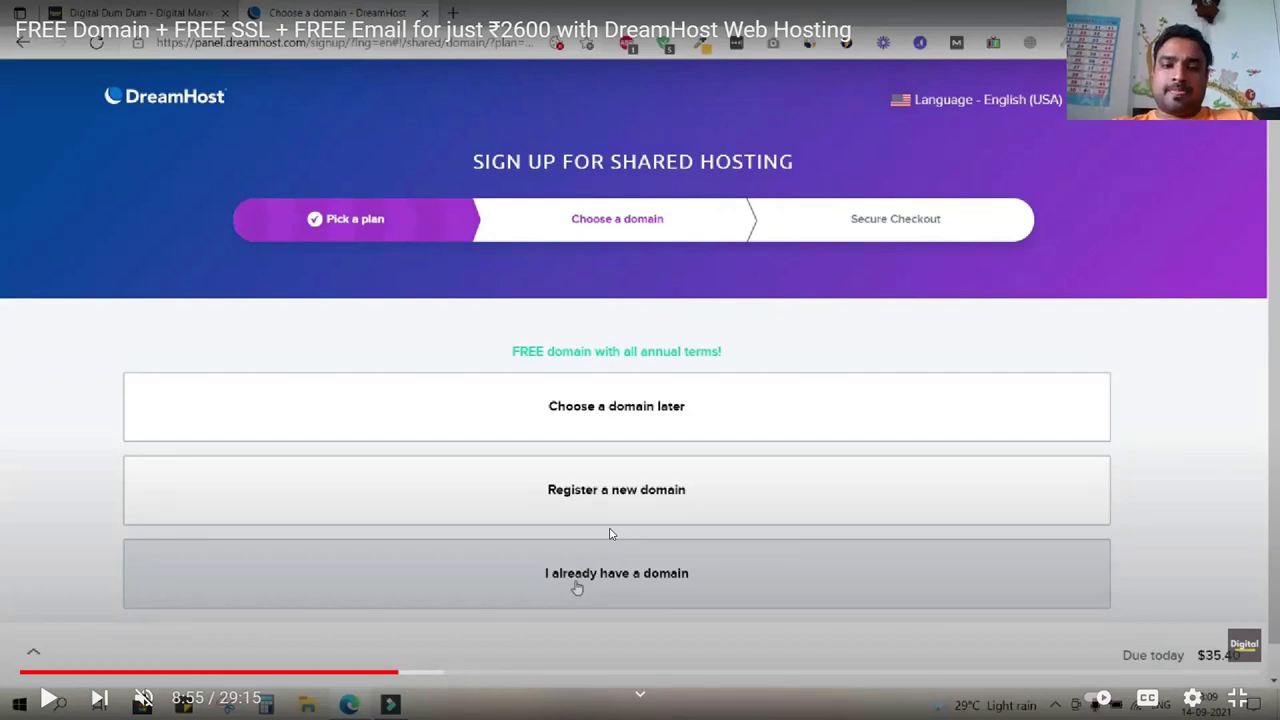
pyautogui.click(462, 611)
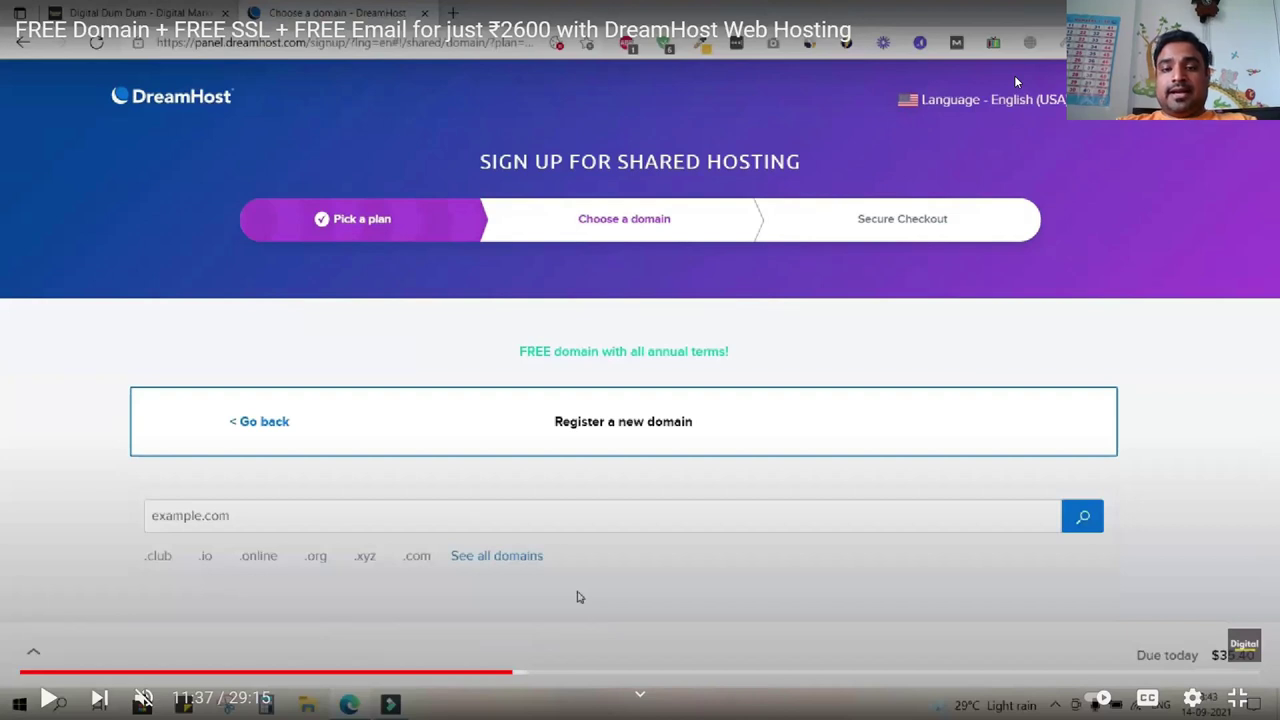
pyautogui.click(551, 672)
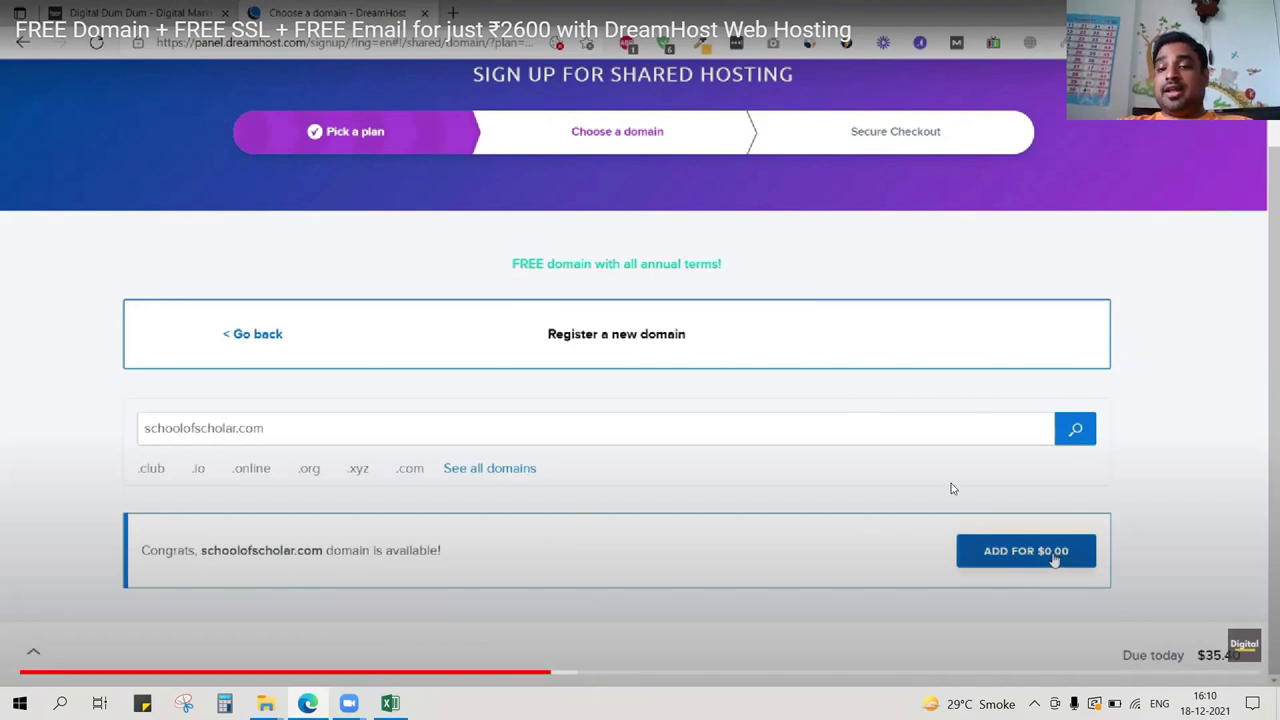
pyautogui.click(1040, 519)
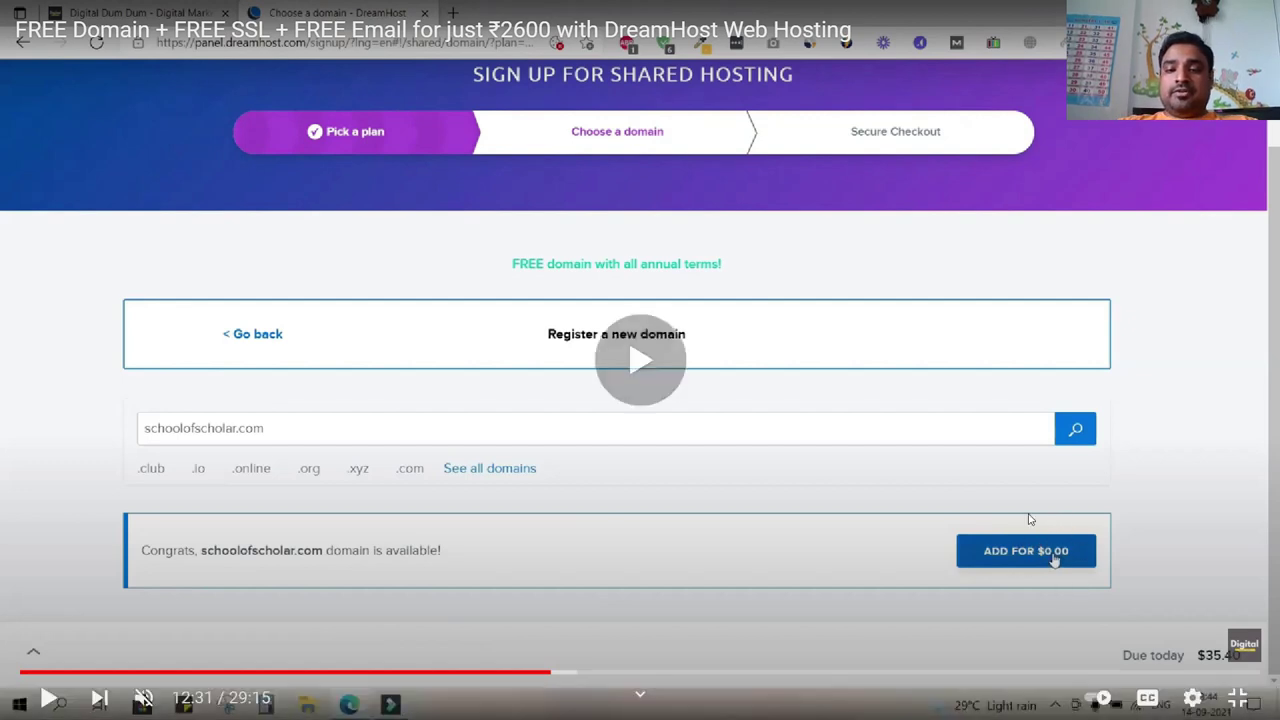
# - Skip the video to 14:21, where Additional Options and Submit Order show $35.40 due today
pyautogui.press('l')
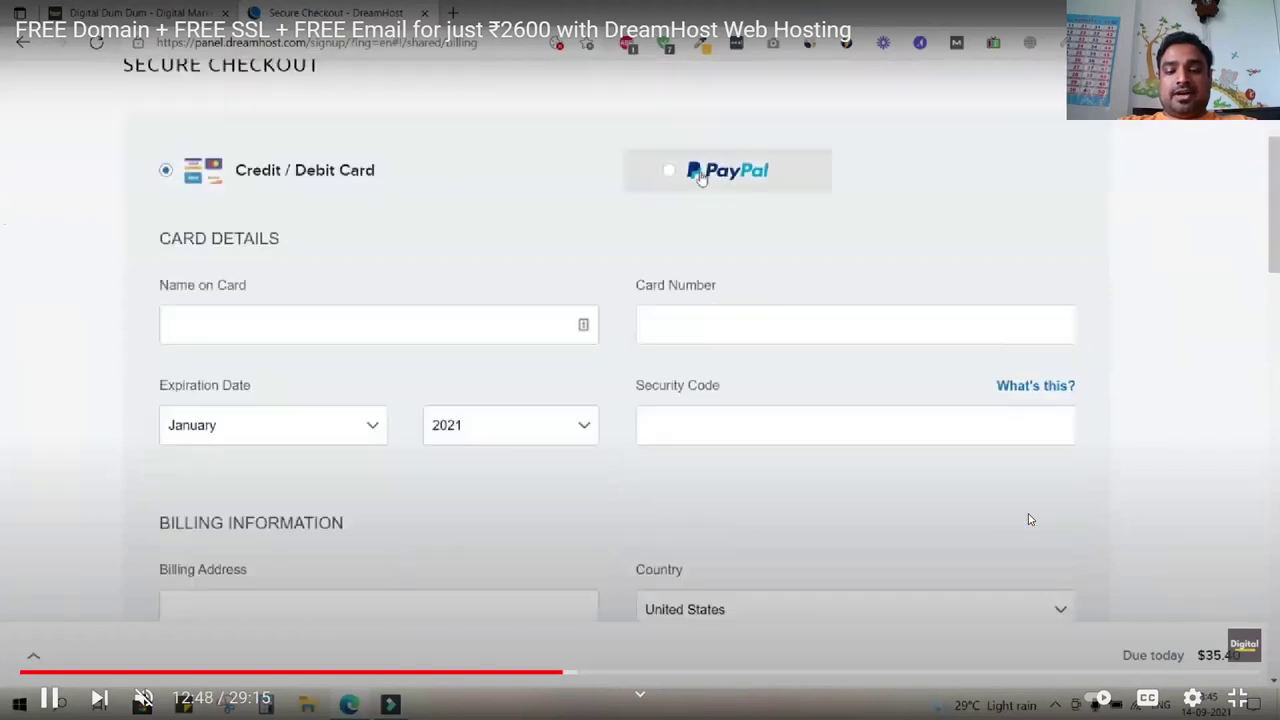
pyautogui.press('k')
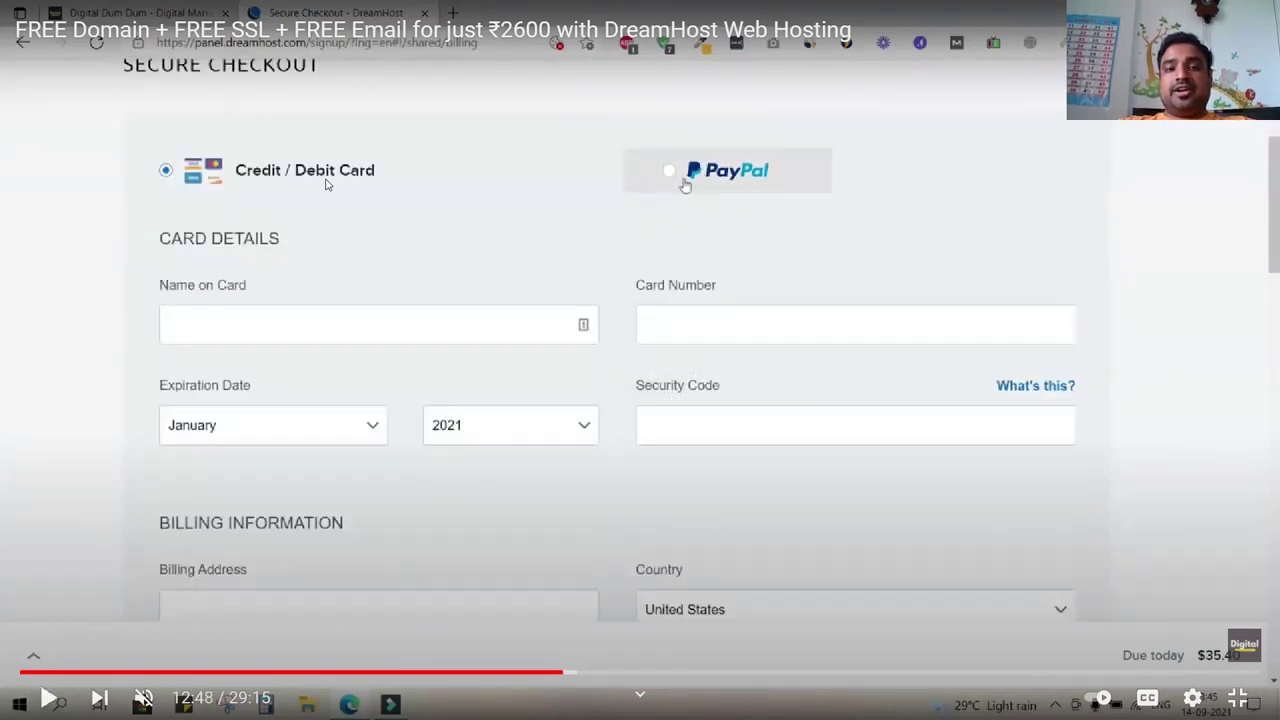
pyautogui.press('k')
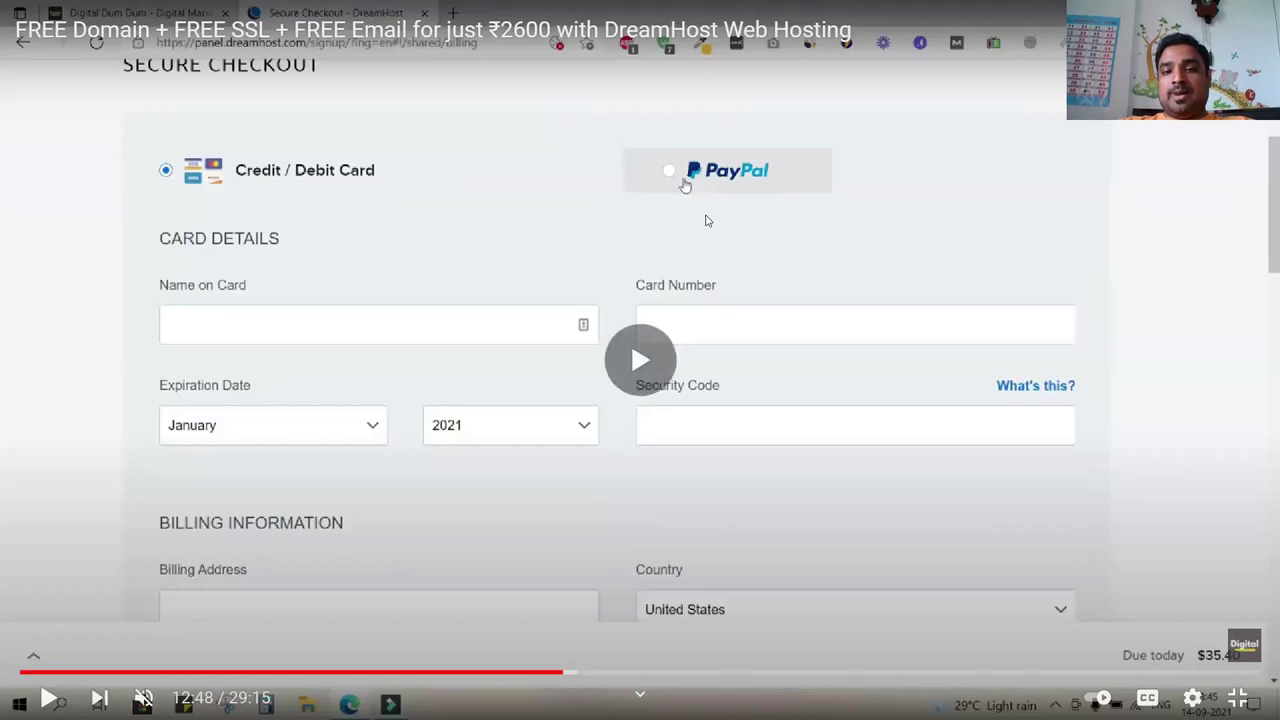
pyautogui.press('Right')
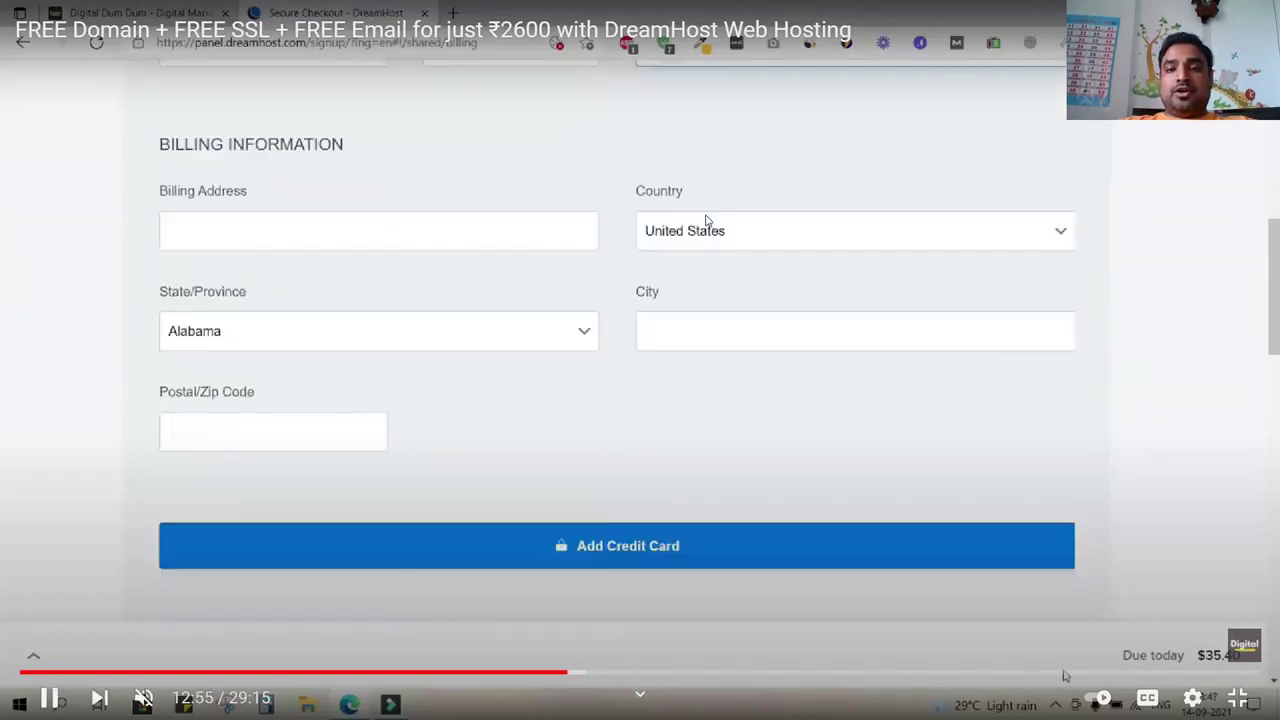
pyautogui.press('Right')
pyautogui.press('Right')
pyautogui.press('Right')
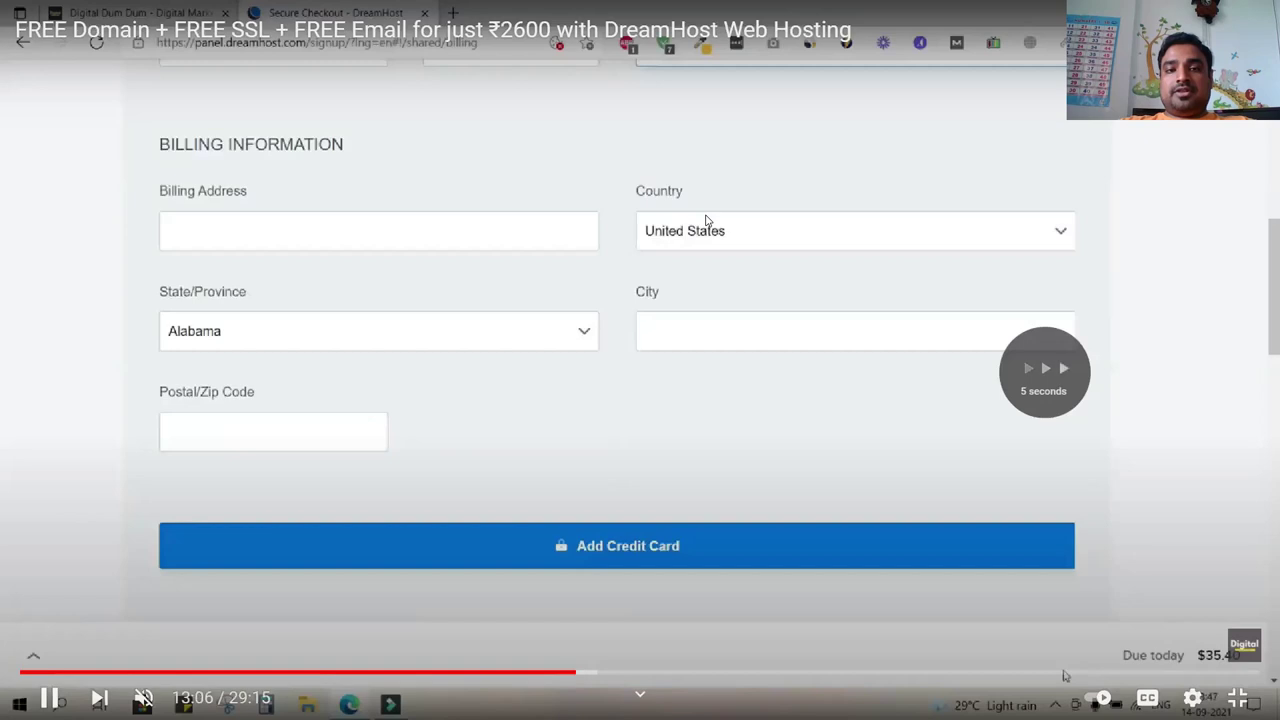
pyautogui.press('Right')
pyautogui.press('Right')
pyautogui.press('Right')
pyautogui.press('Right')
pyautogui.press('Right')
pyautogui.press('Right')
pyautogui.press('Right')
pyautogui.press('Right')
pyautogui.press('Right')
pyautogui.press('Right')
pyautogui.press('Right')
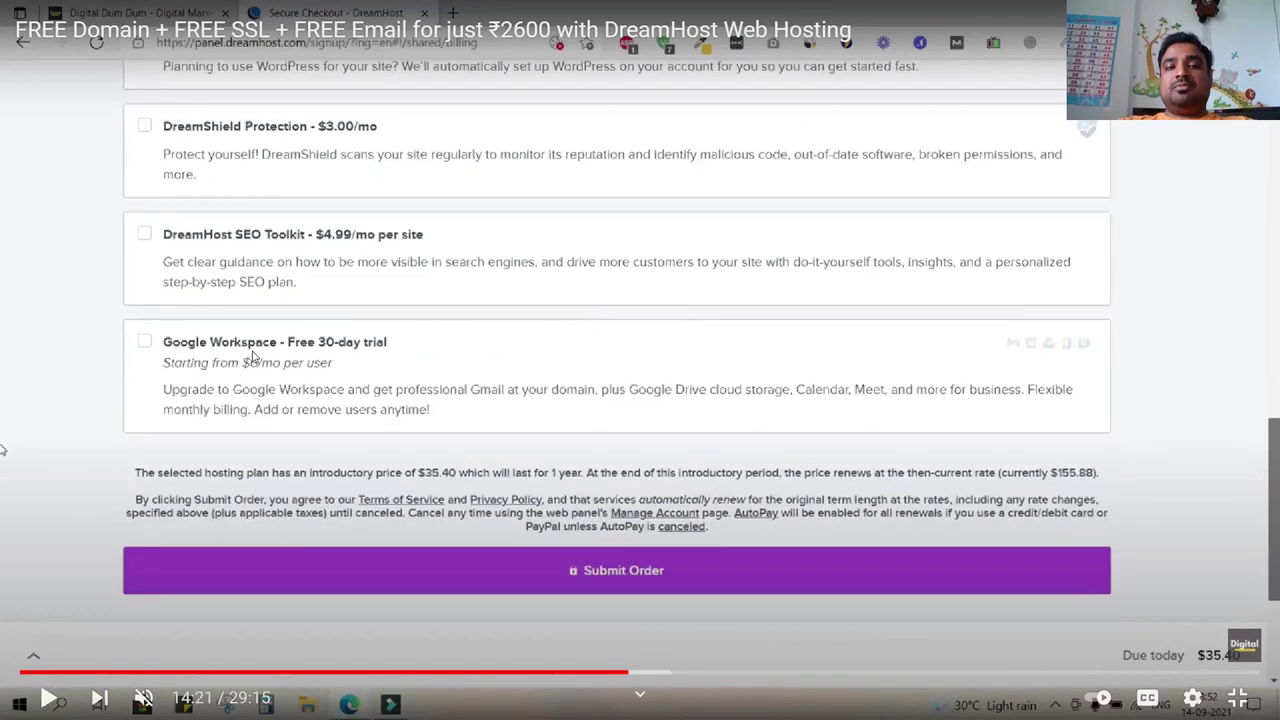
# - Skip the video to 15:55, the Shared Unlimited yearly plan summary at $2.95/mo
pyautogui.press('space')
pyautogui.press('Left')
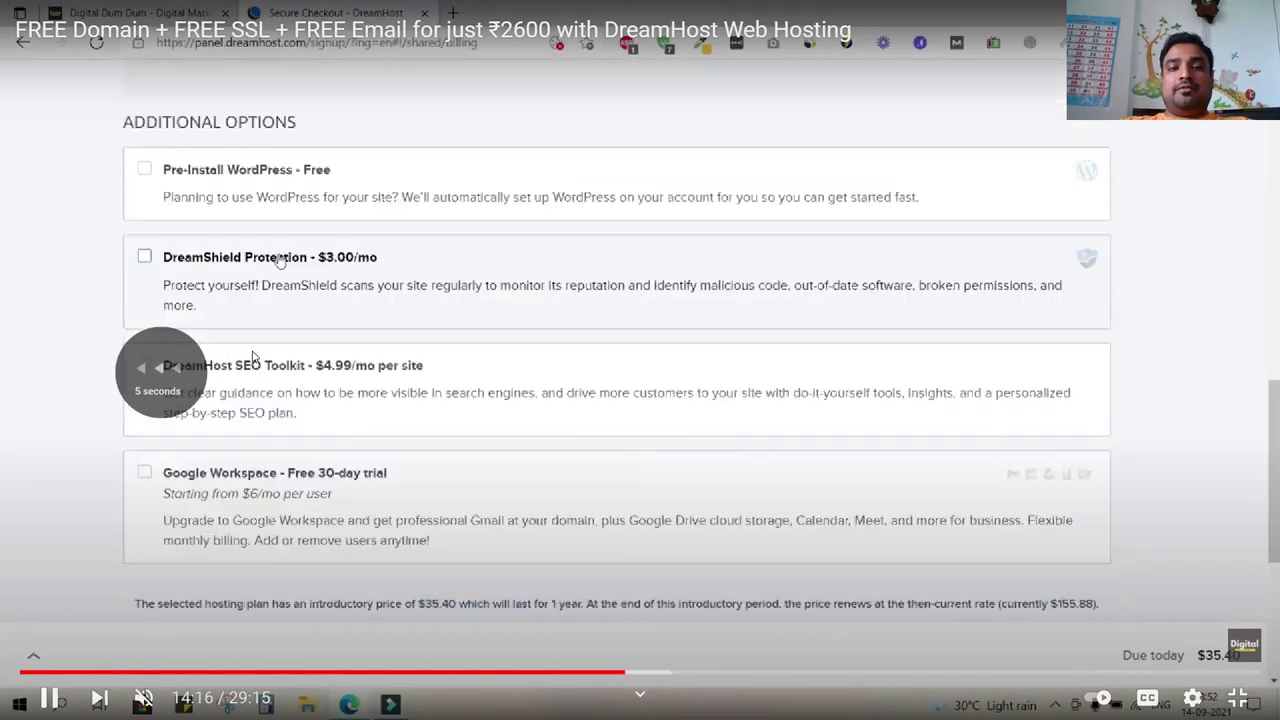
pyautogui.press('space')
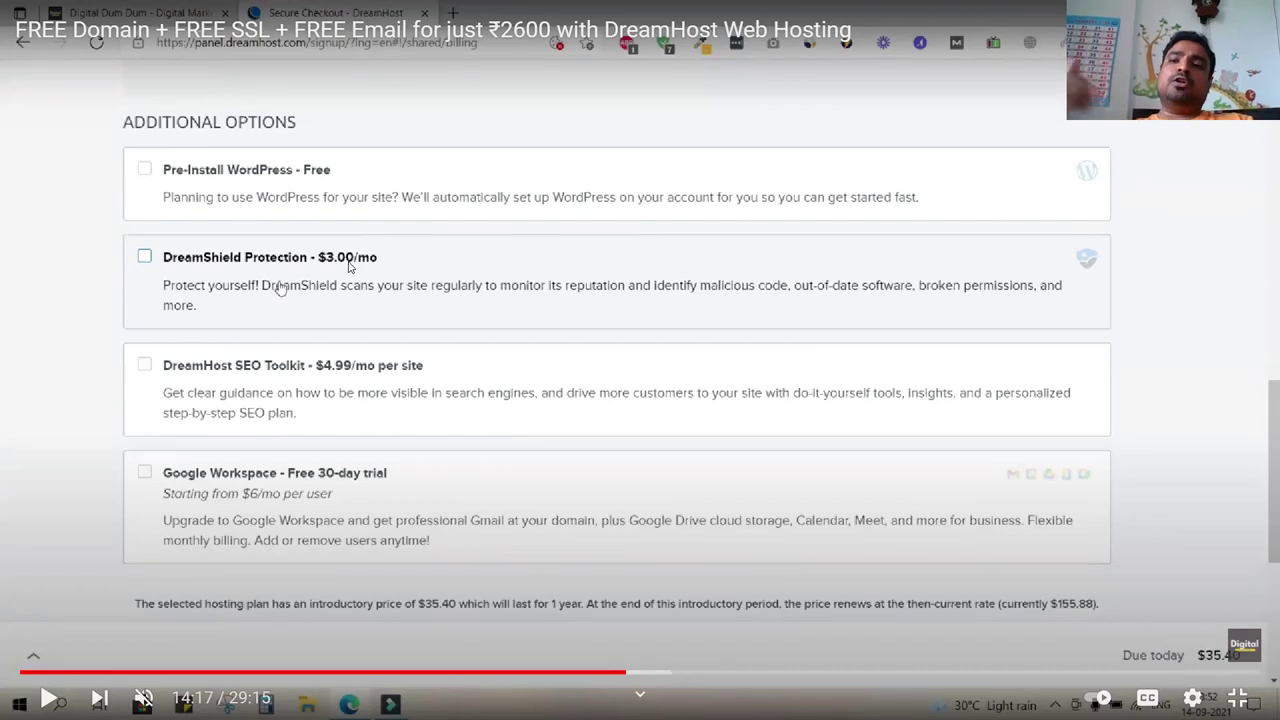
pyautogui.press('space')
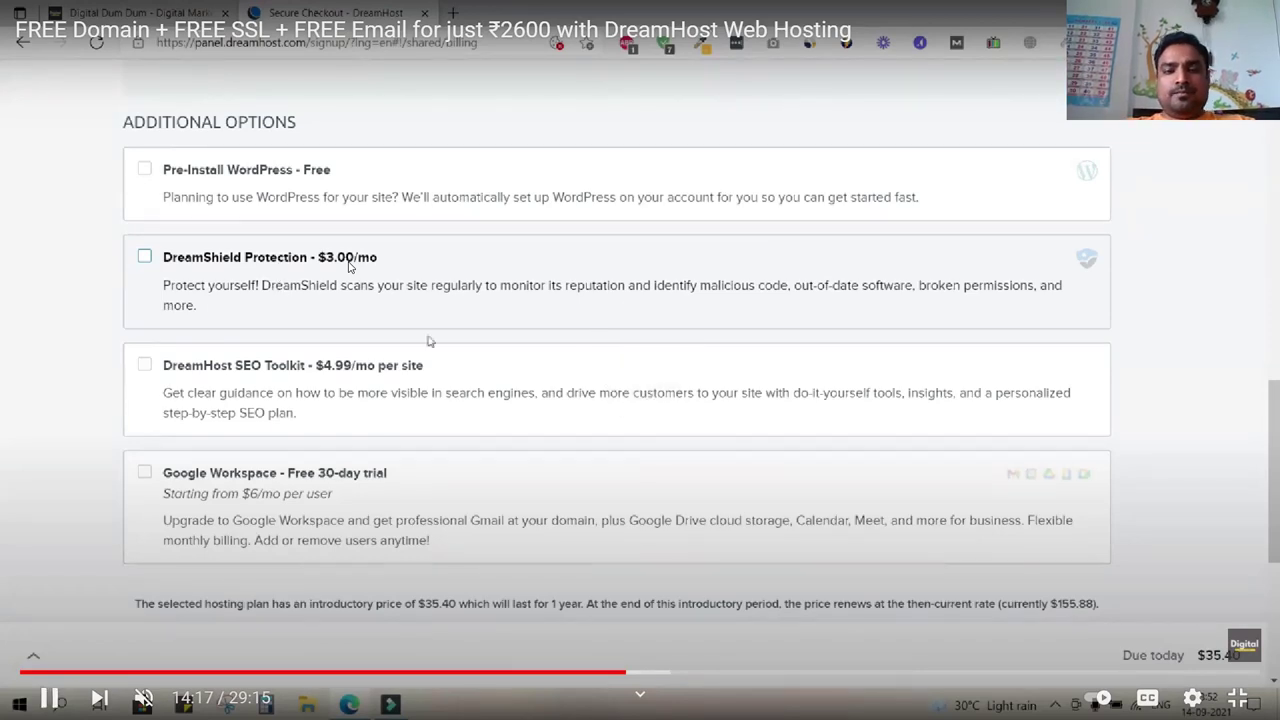
pyautogui.press('Right')
pyautogui.press('Right')
pyautogui.press('Right')
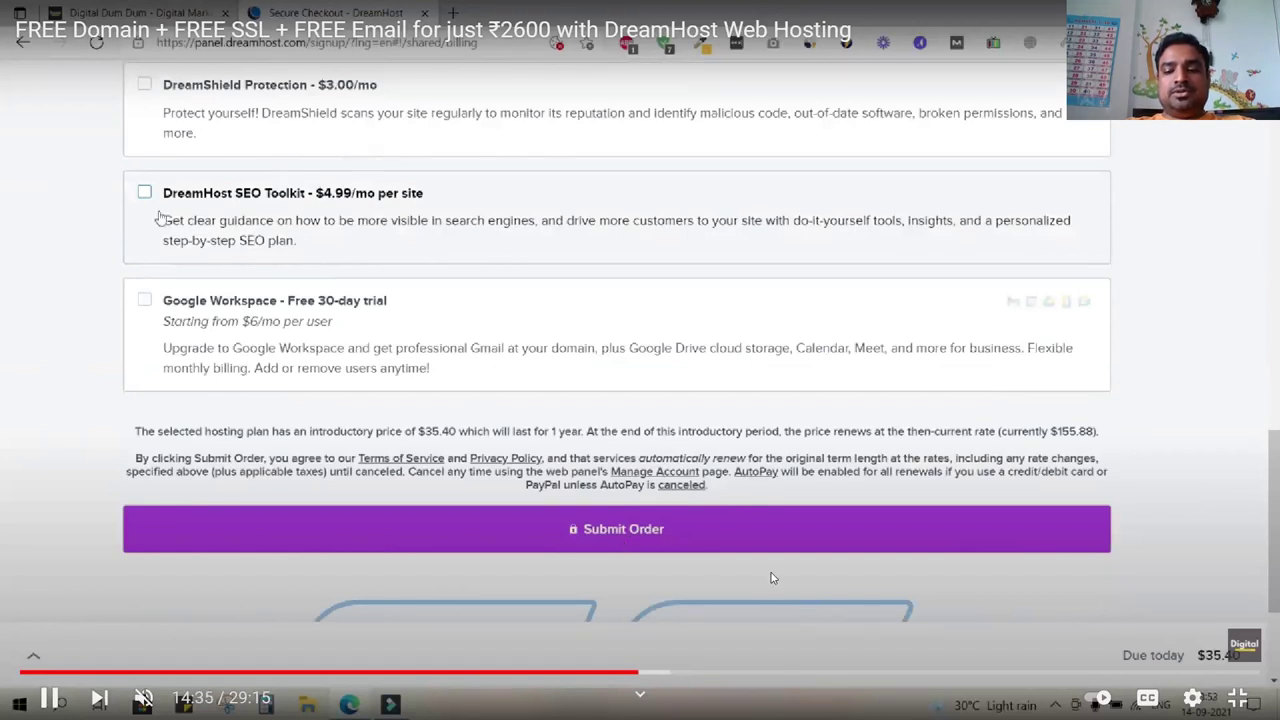
pyautogui.press('Right')
pyautogui.press('Right')
pyautogui.press('Right')
pyautogui.press('Right')
pyautogui.press('Right')
pyautogui.press('Right')
pyautogui.press('Right')
pyautogui.press('Right')
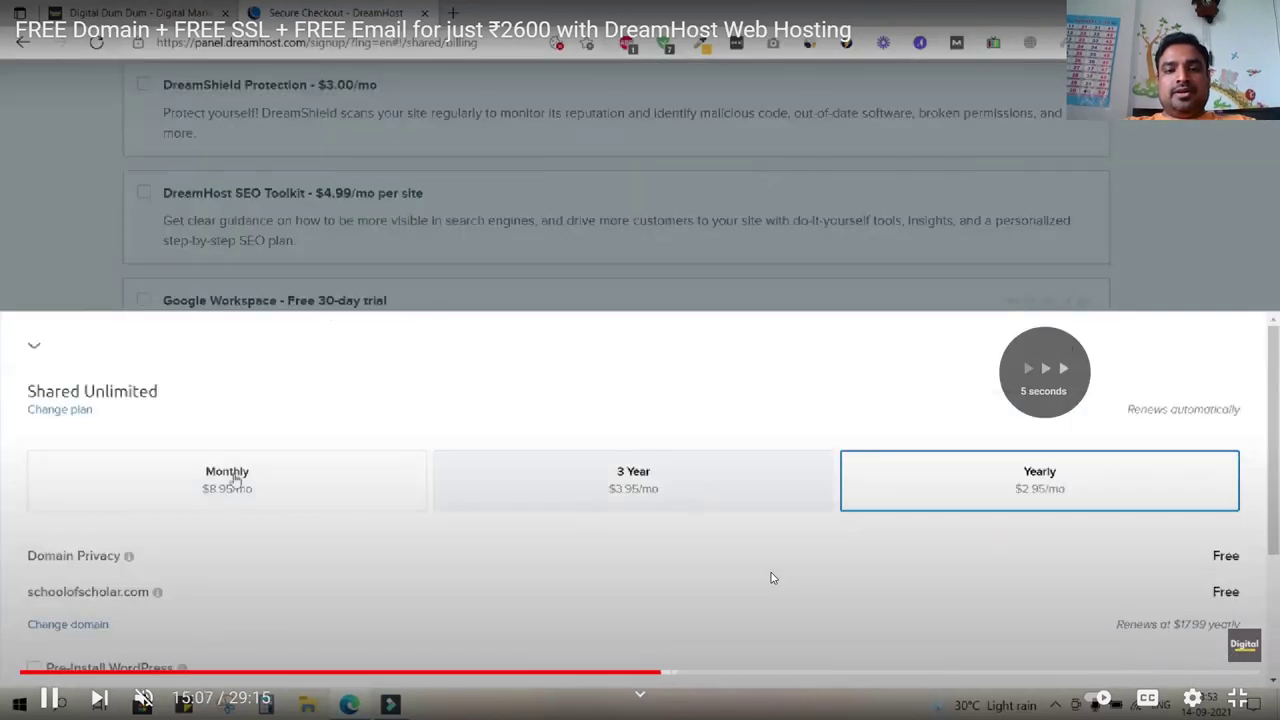
pyautogui.press('Right')
pyautogui.press('Right')
pyautogui.press('Right')
pyautogui.press('Right')
pyautogui.press('Right')
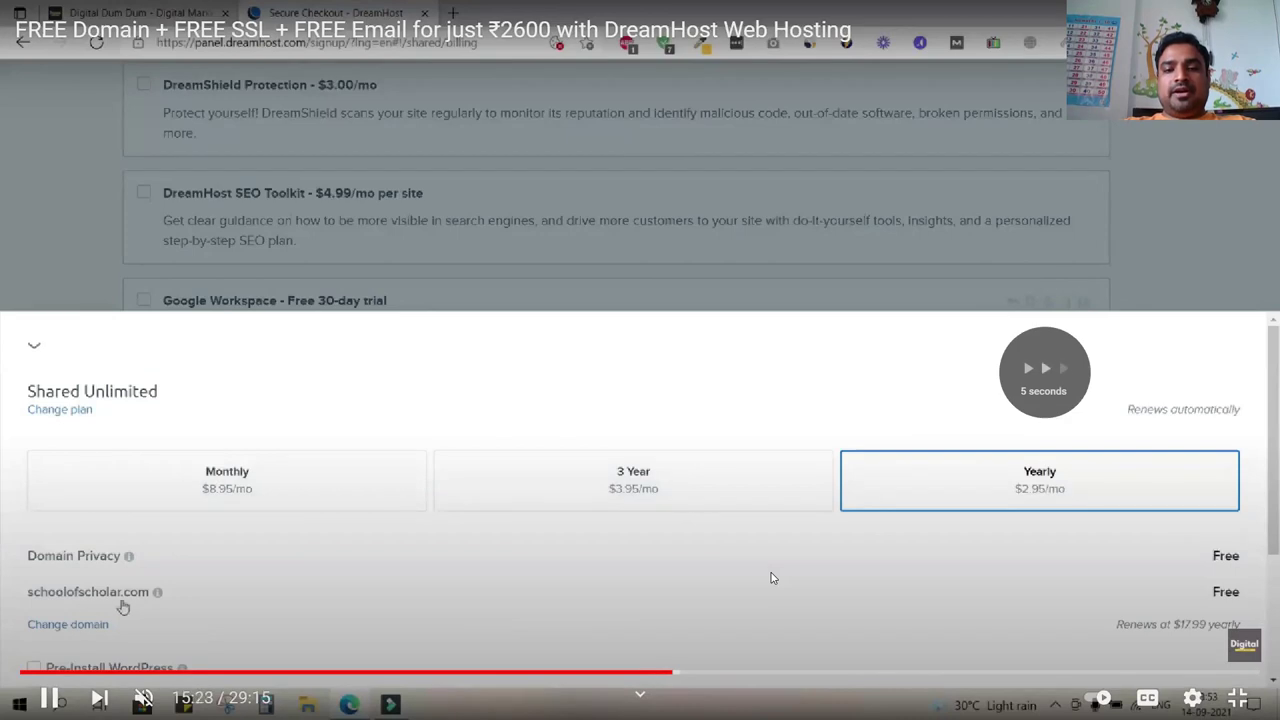
pyautogui.press('Right')
pyautogui.press('Right')
pyautogui.press('Right')
pyautogui.press('Right')
pyautogui.press('Right')
pyautogui.press('Right')
pyautogui.press('Right')
pyautogui.press('Right')
pyautogui.press('Right')
pyautogui.press('Right')
pyautogui.press('Right')
pyautogui.press('Right')
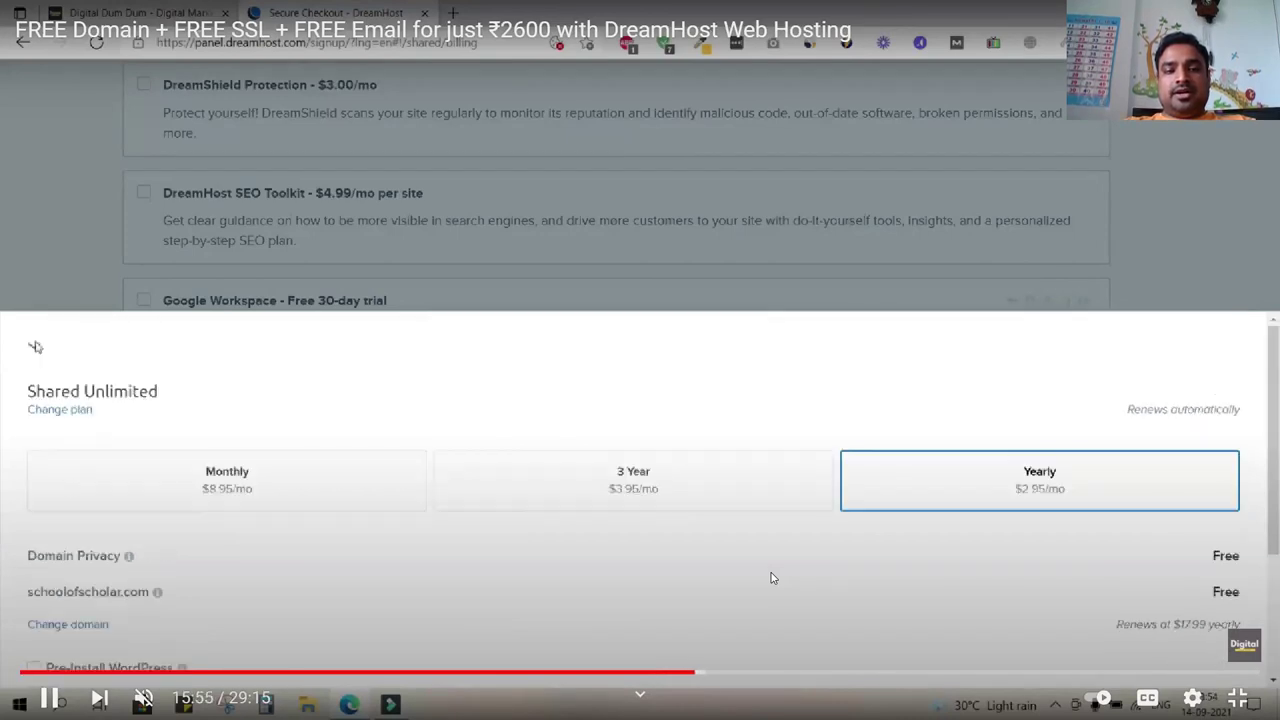
pyautogui.press('Right')
pyautogui.press('Right')
pyautogui.press('Right')
pyautogui.press('Right')
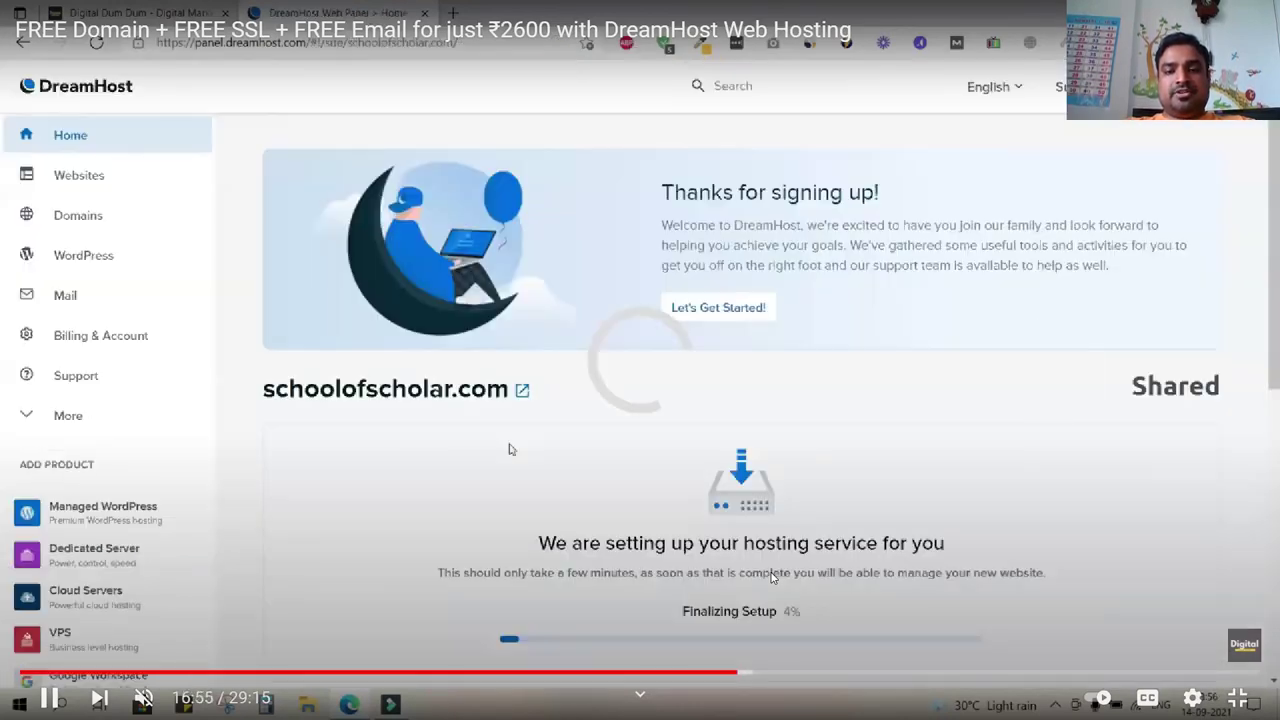
# - Watch until the hosting setup completes, exit full screen, and close the YouTube tab
pyautogui.press('space')
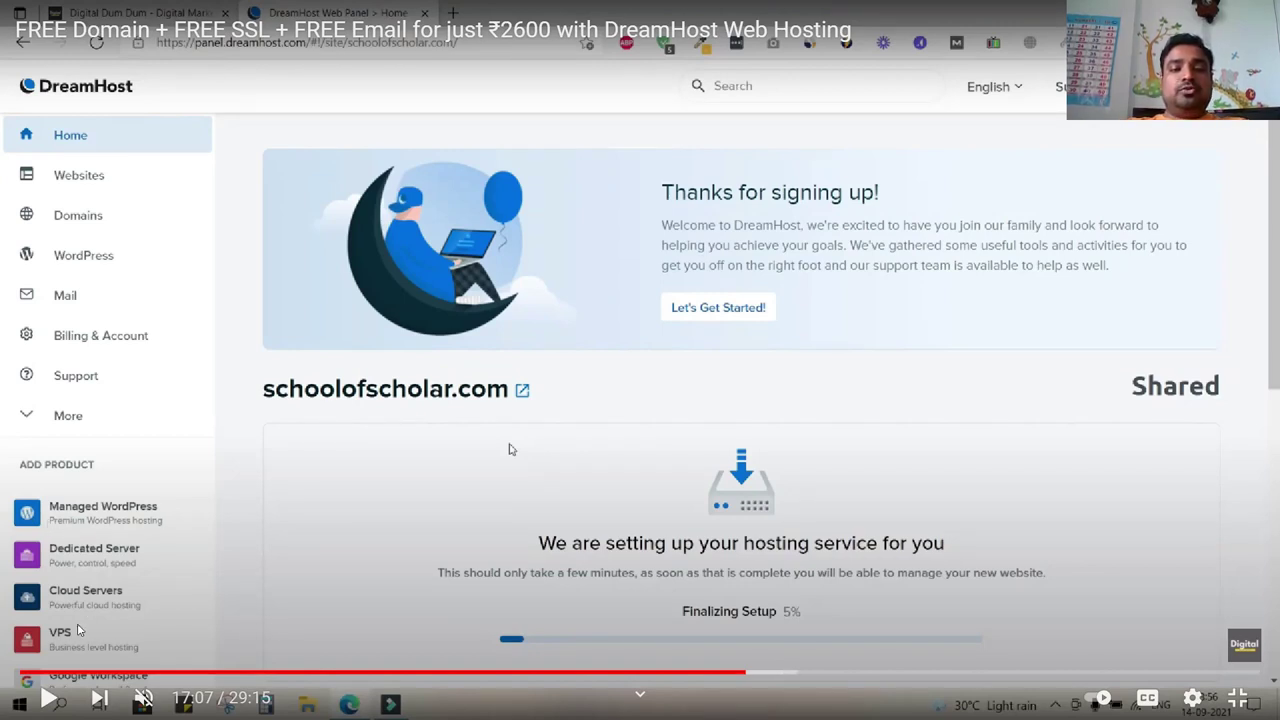
pyautogui.press('space')
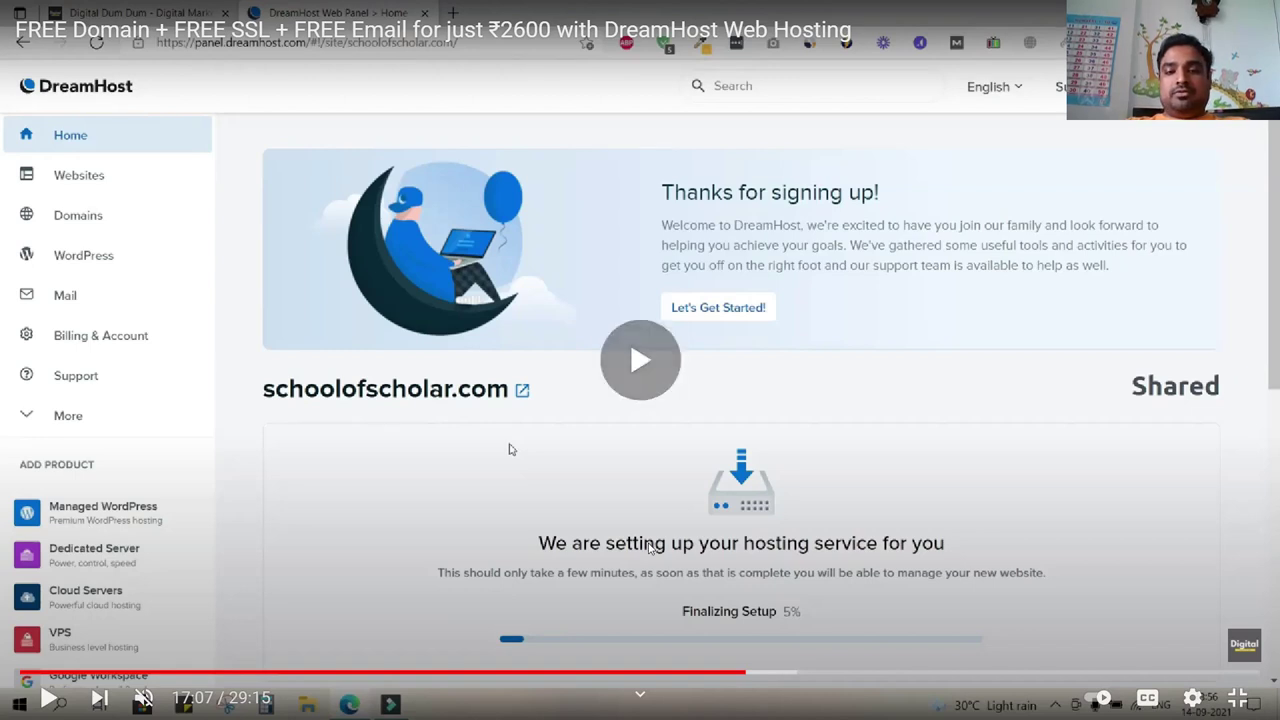
pyautogui.press('Right')
pyautogui.press('Right')
pyautogui.press('Right')
pyautogui.press('Right')
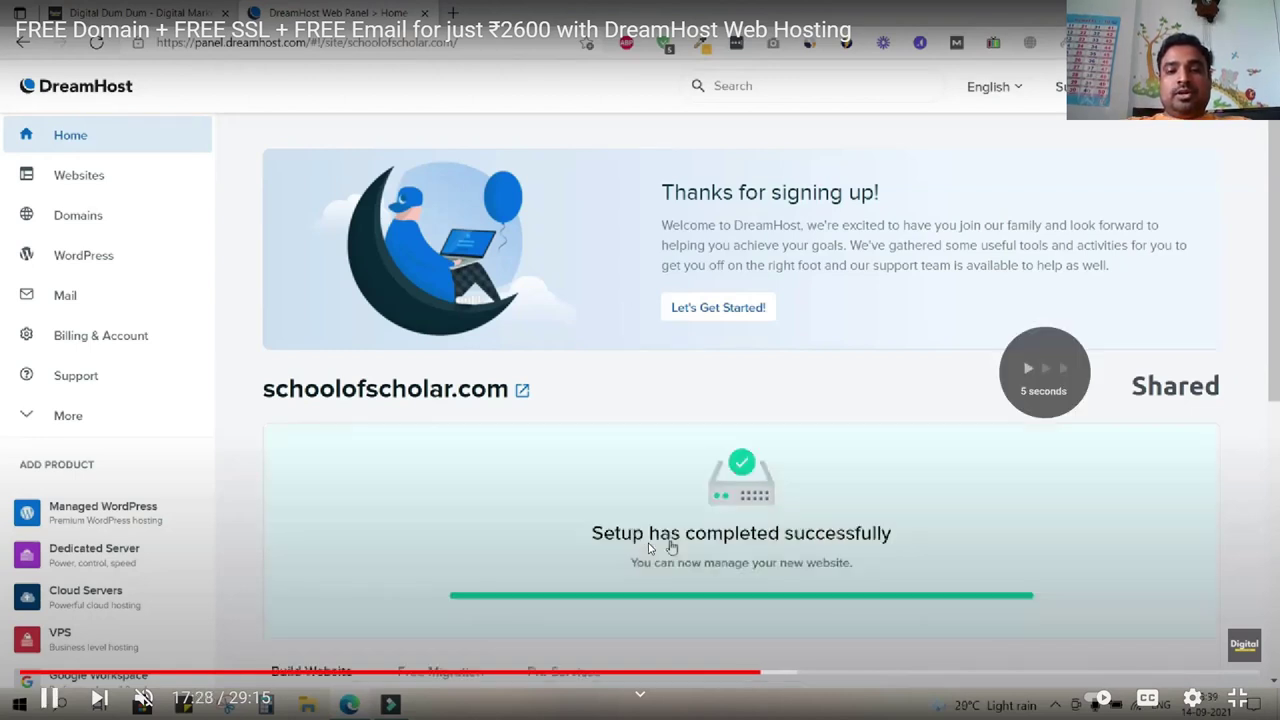
pyautogui.press('Escape')
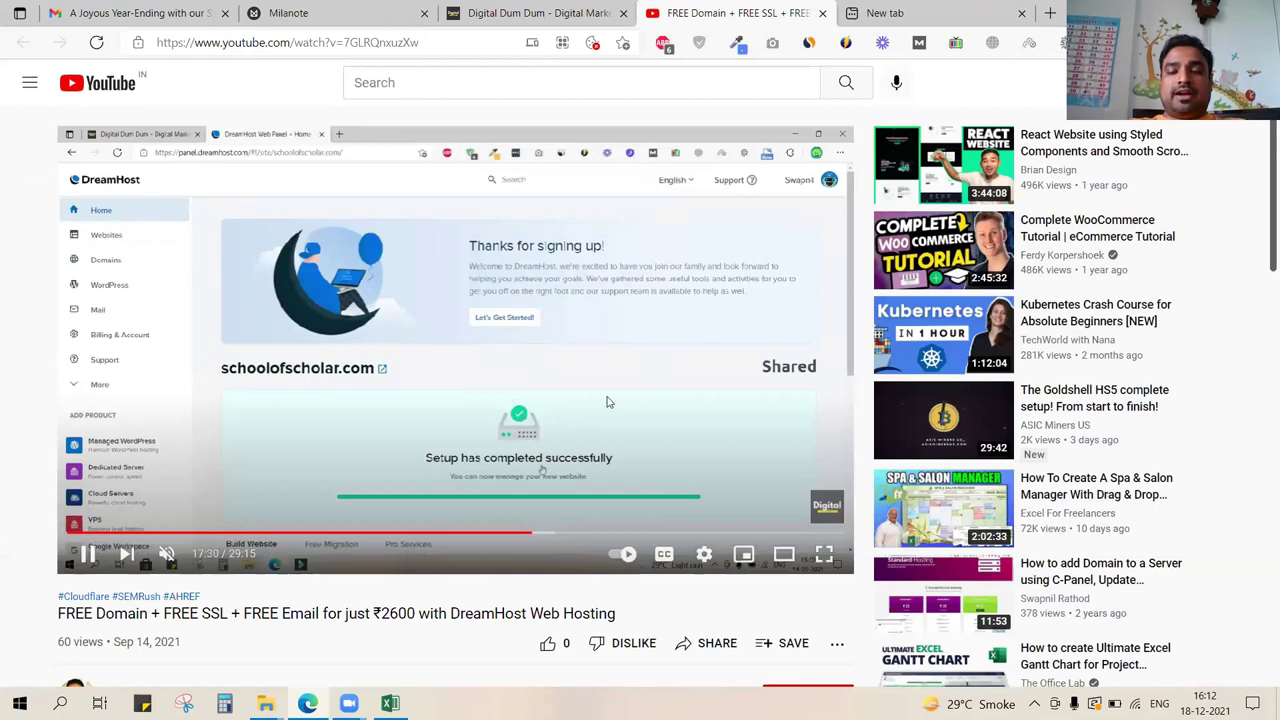
pyautogui.press('space')
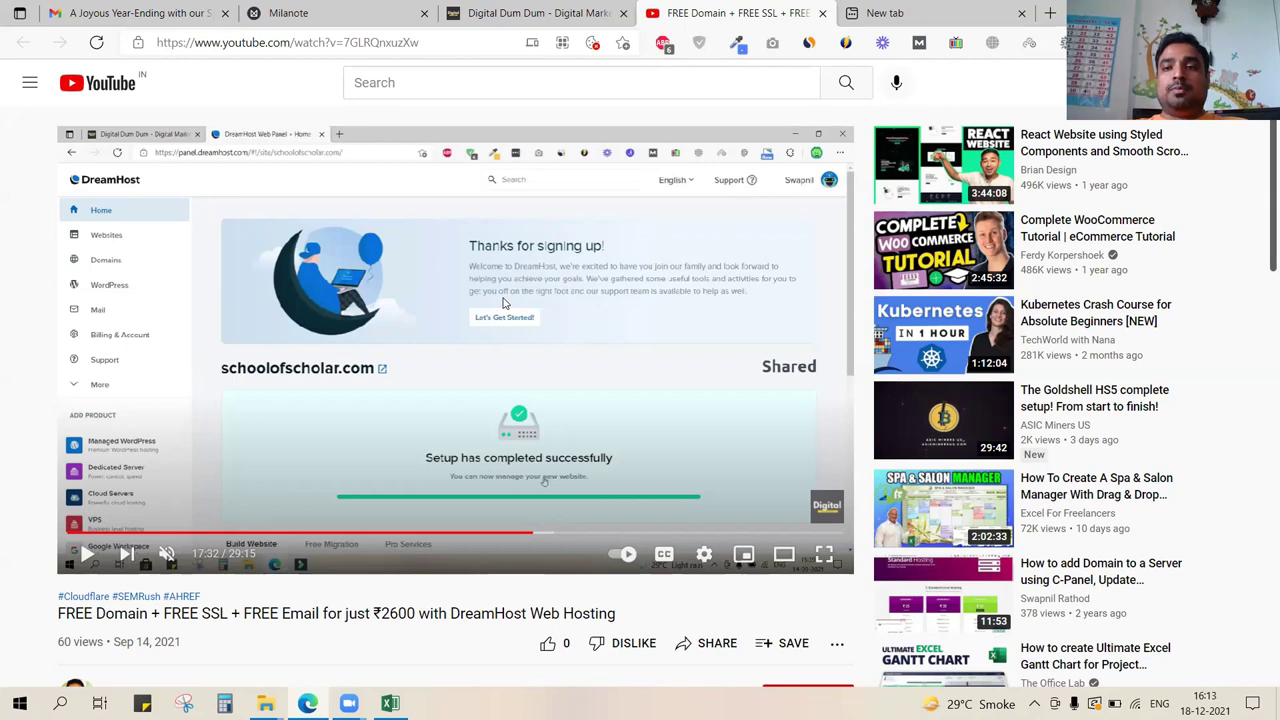
pyautogui.click(826, 12)
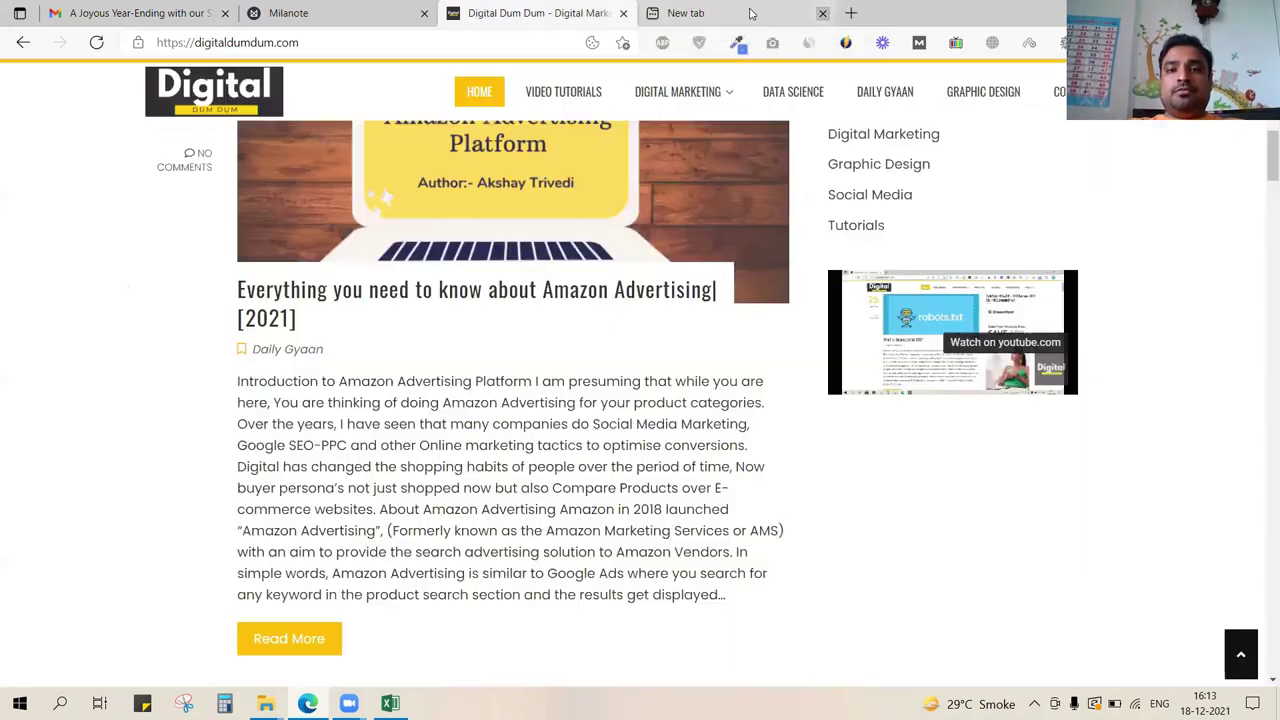
# - In the new tab, search Google for 'bitnami' and open the bitnami.com result
pyautogui.hotkey('ctrl', 'Tab')
pyautogui.click(530, 43)
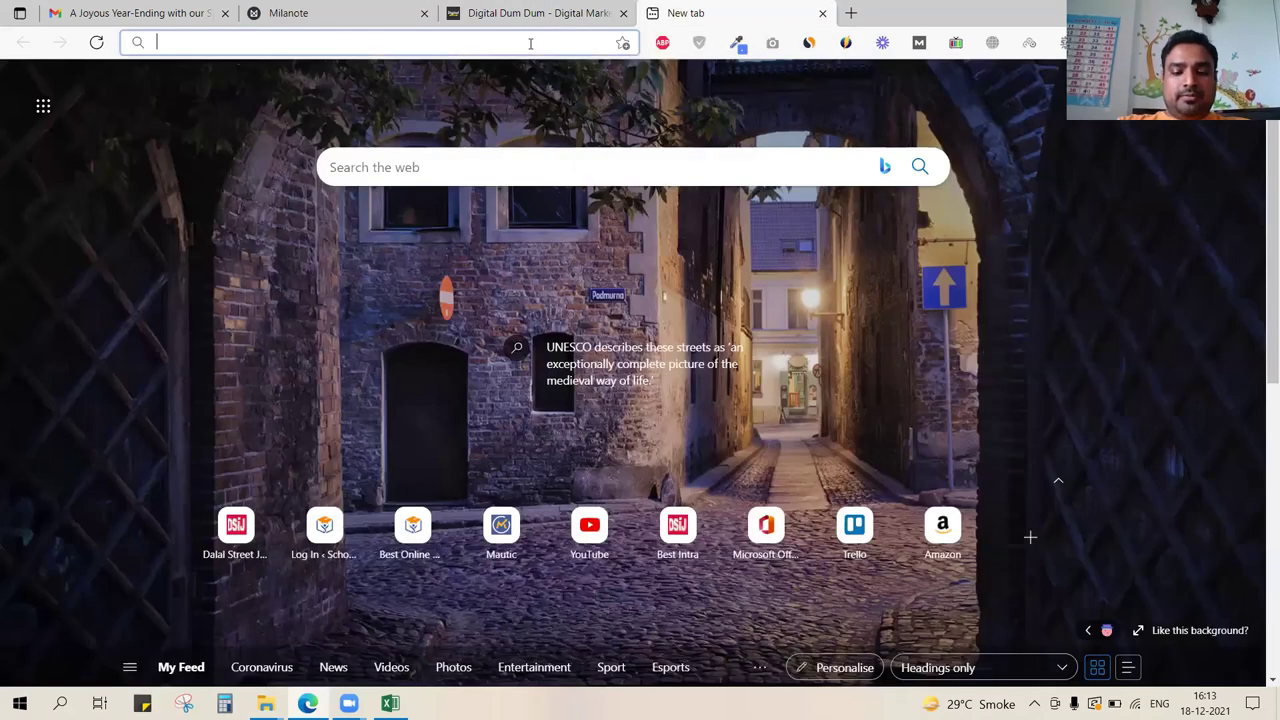
pyautogui.write('bitnami')
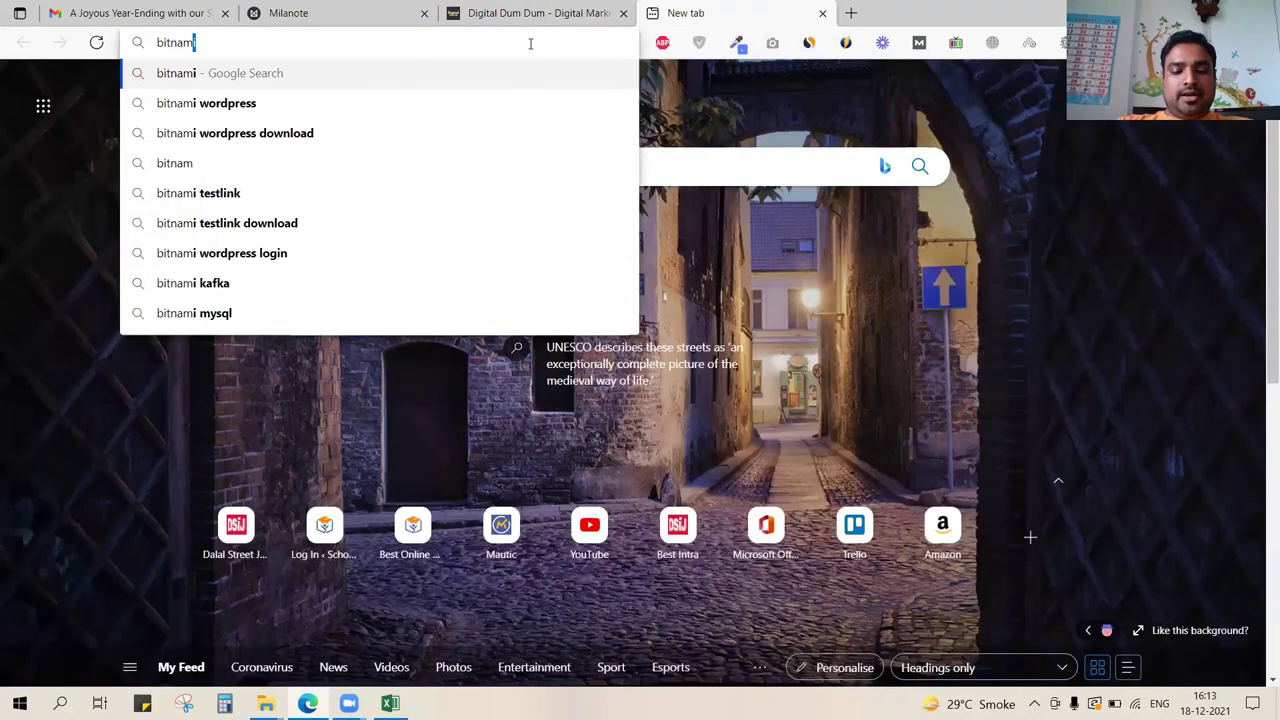
pyautogui.press('Return')
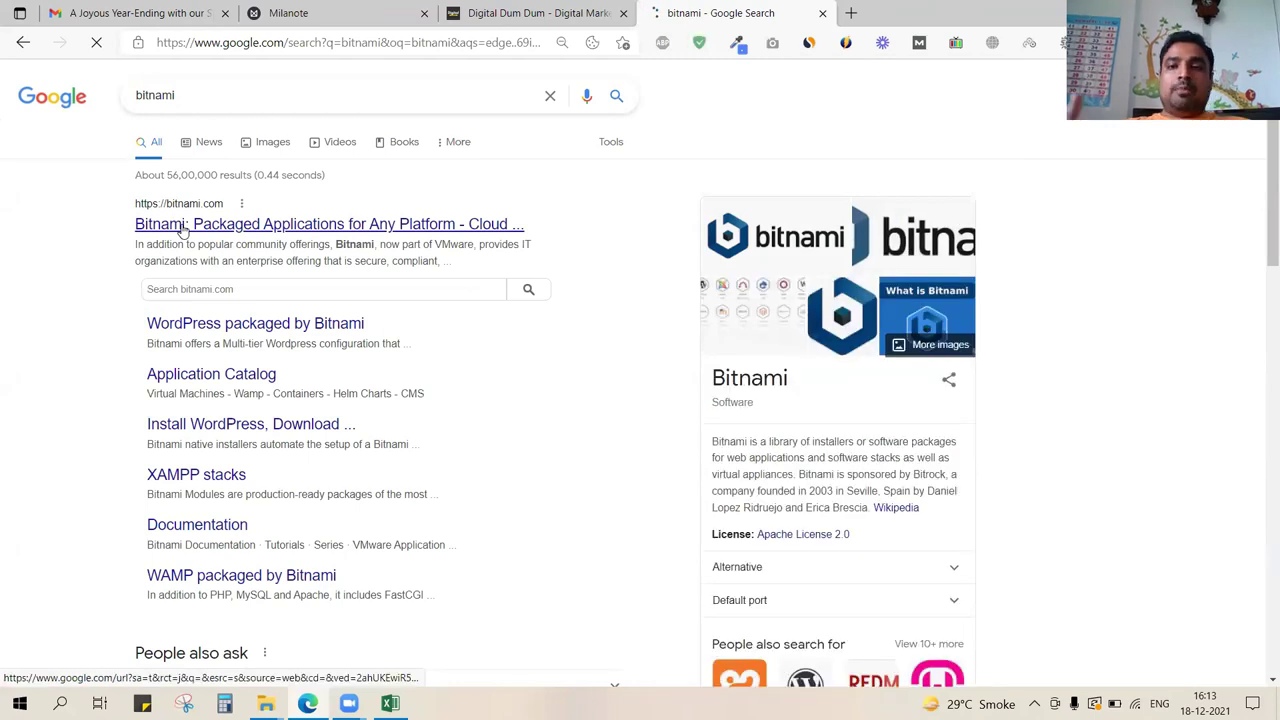
pyautogui.click(181, 229)
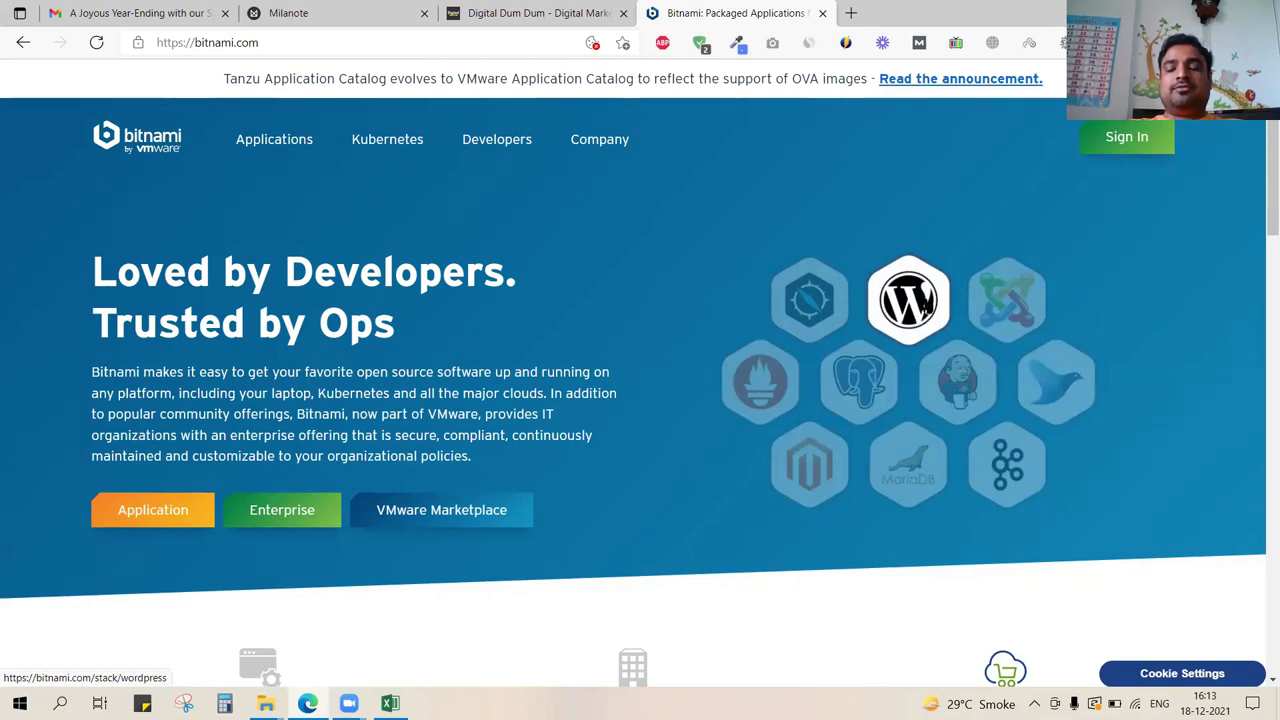
# - Open the WordPress package page on the Bitnami site and scroll through it
pyautogui.click(927, 309)
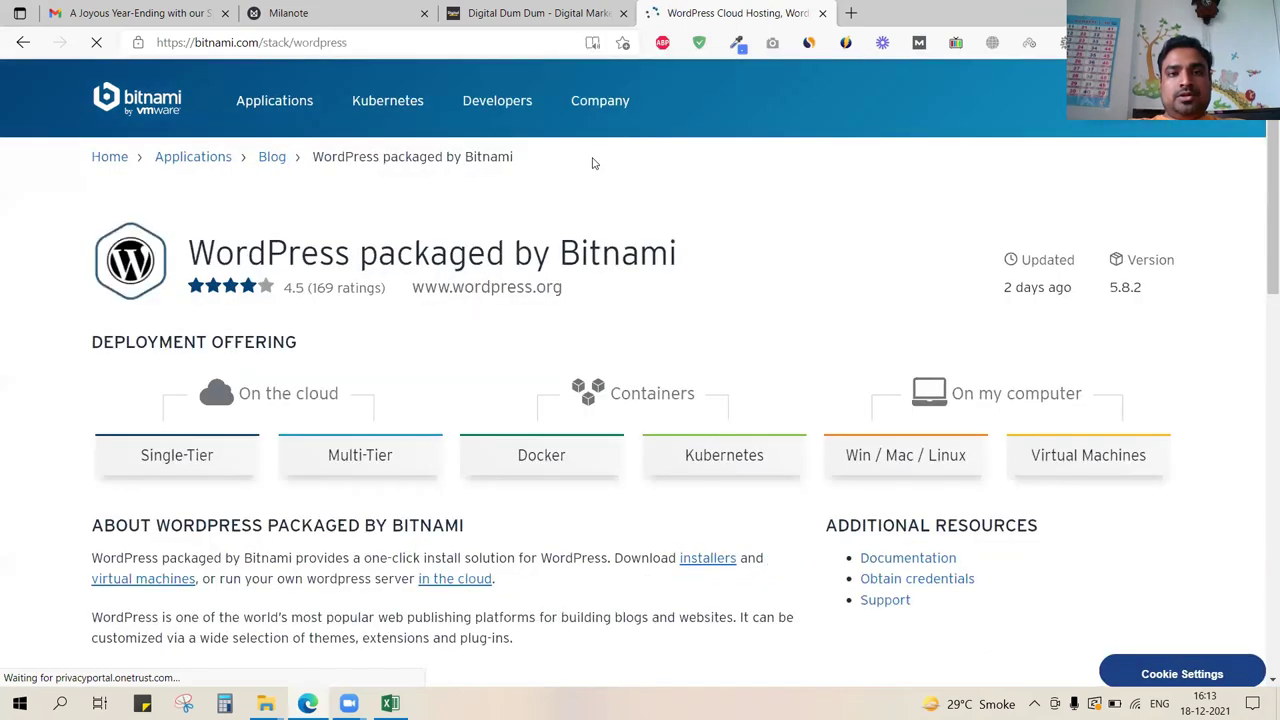
pyautogui.click(535, 44)
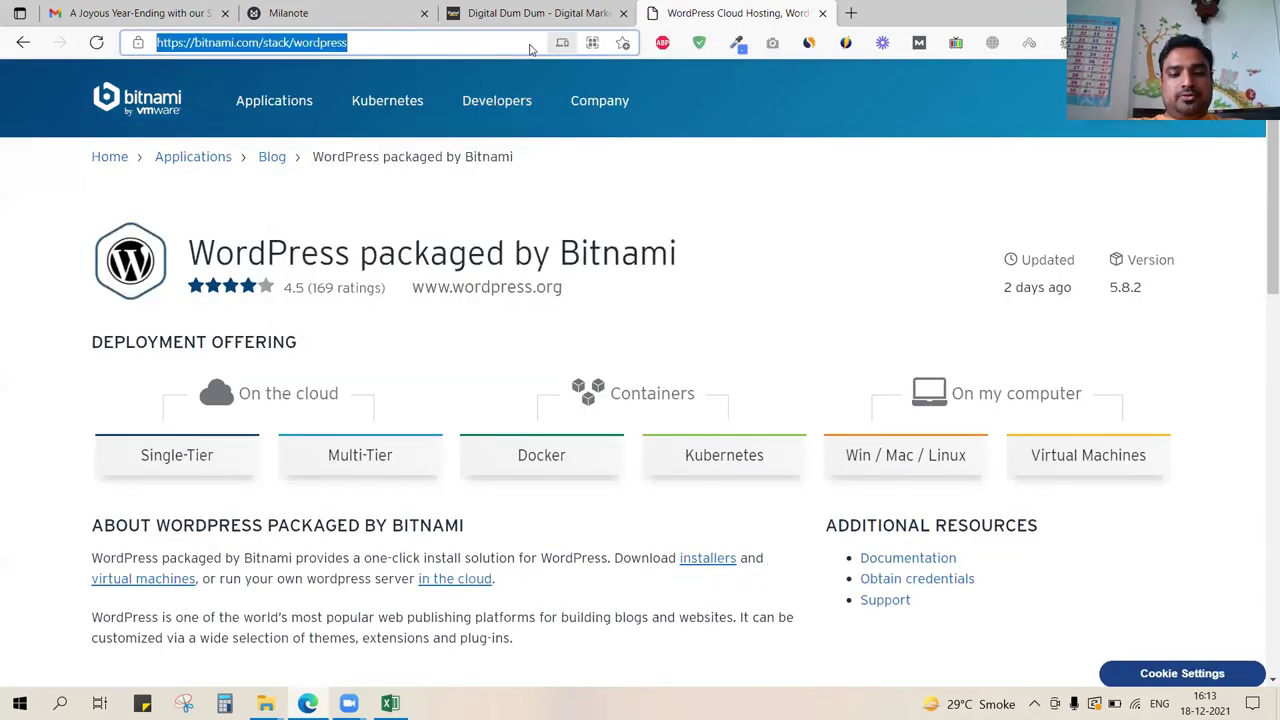
pyautogui.click(352, 702)
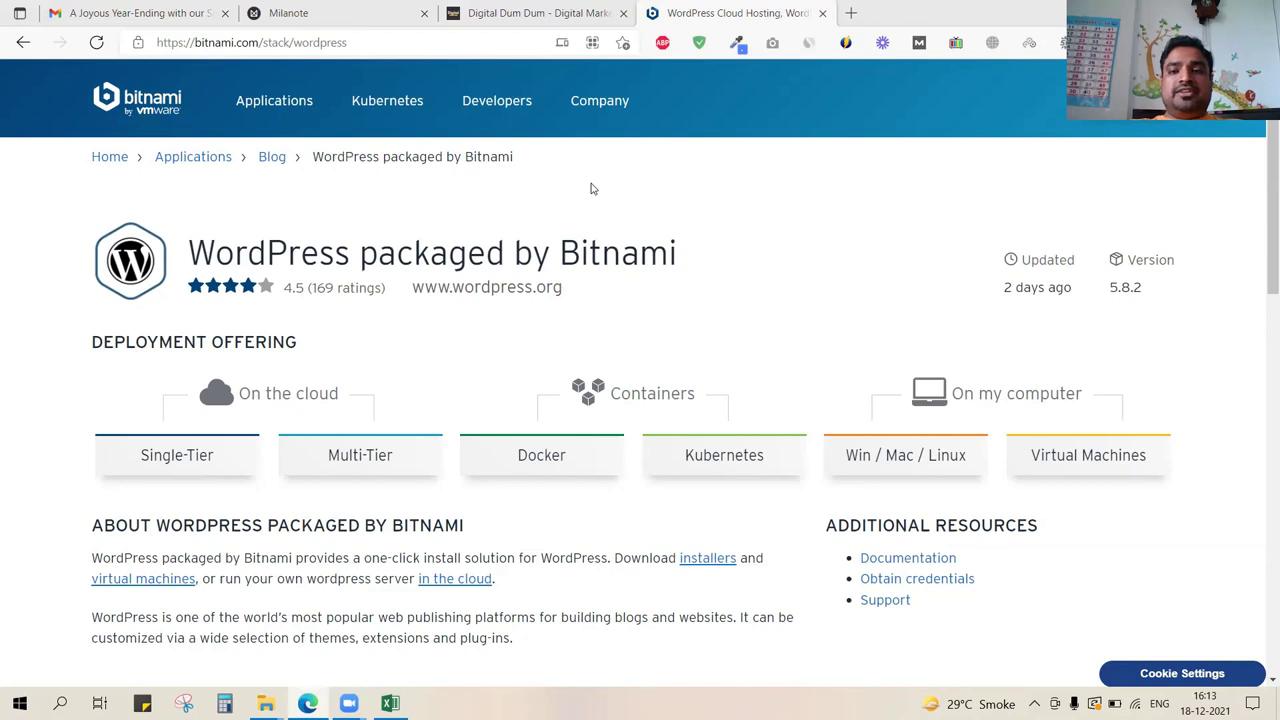
pyautogui.scroll(-1, 769, 330)
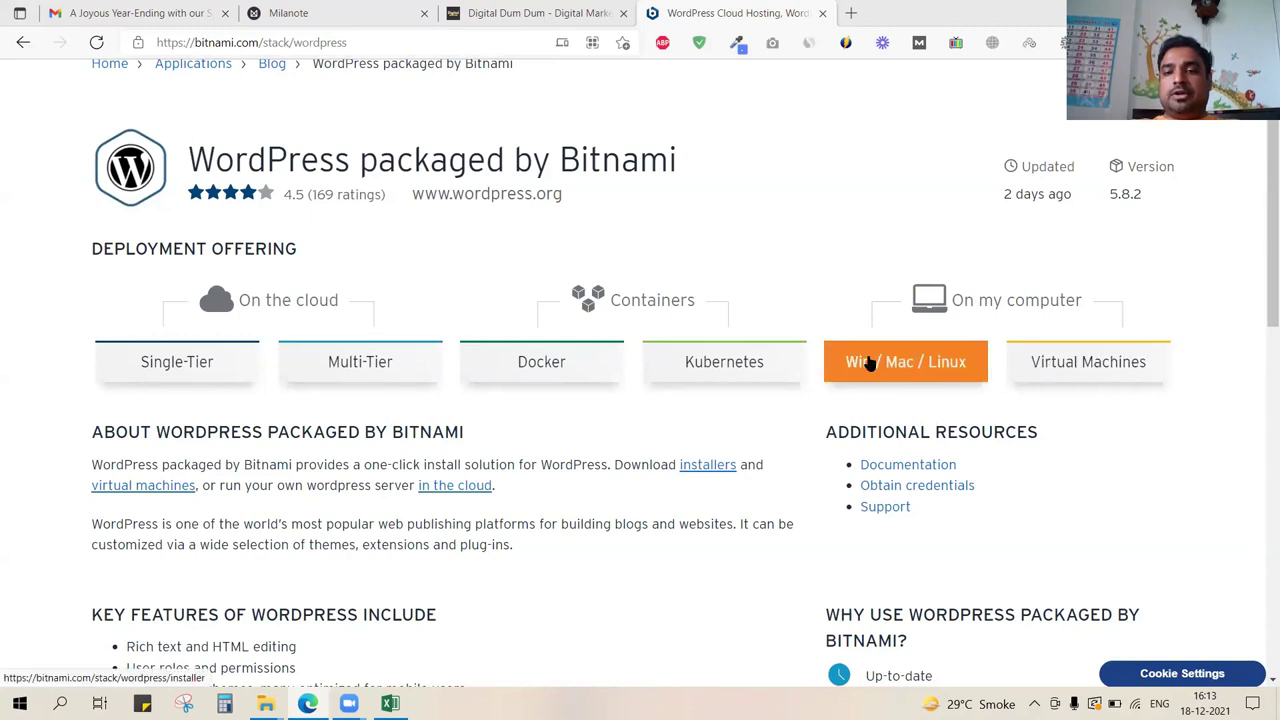
pyautogui.scroll(-1, 920, 363)
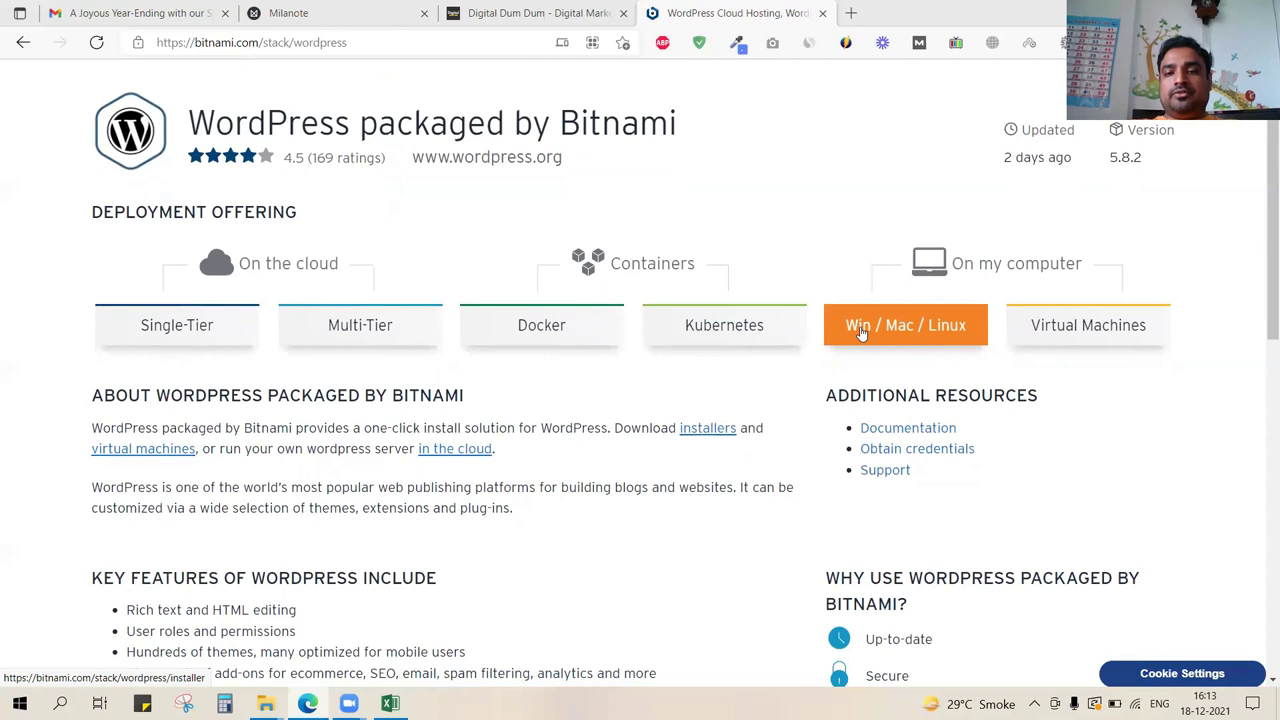
# - Open the Win / Mac / Linux WordPress installers and scroll to the download cards
pyautogui.click(860, 333)
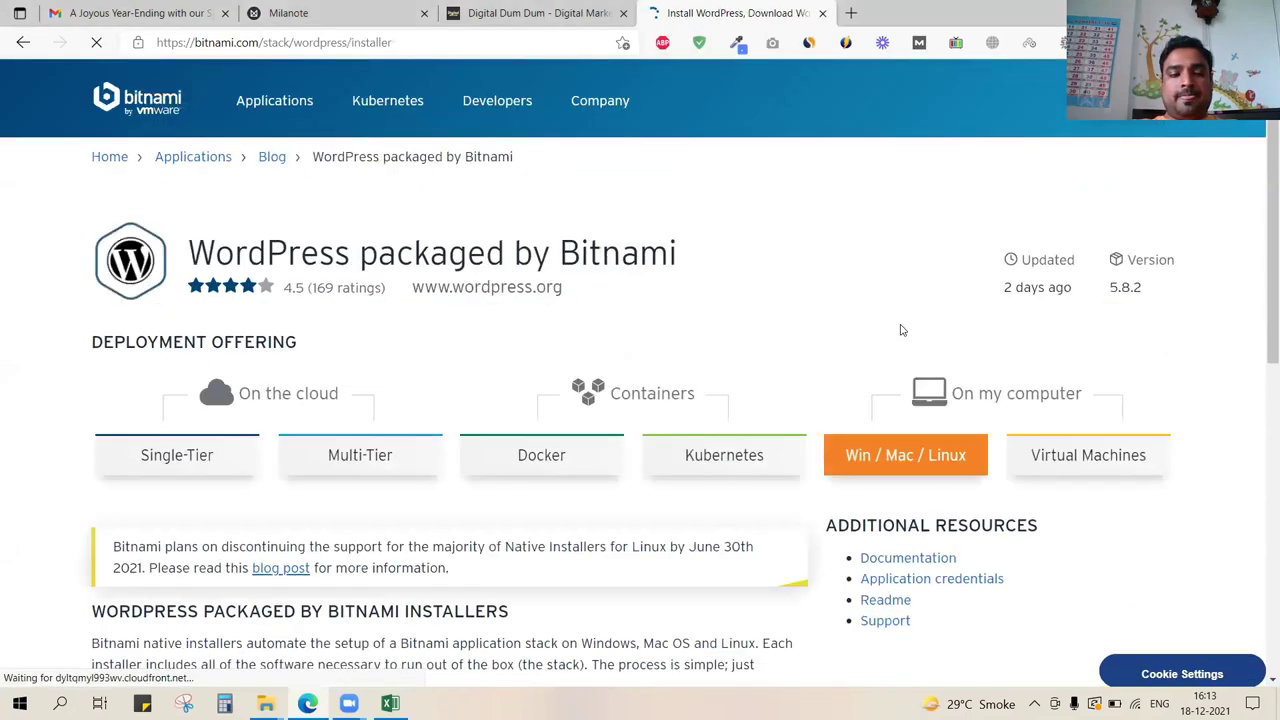
pyautogui.scroll(-3, 900, 330)
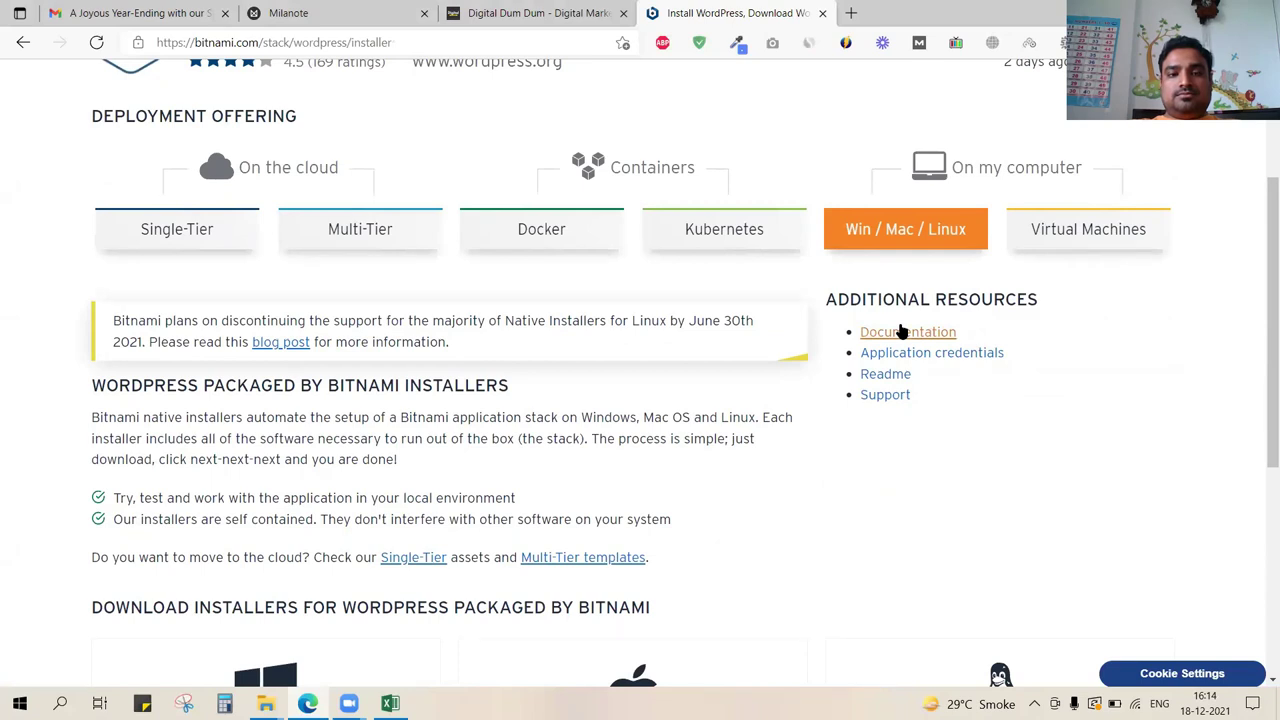
pyautogui.scroll(-4, 900, 333)
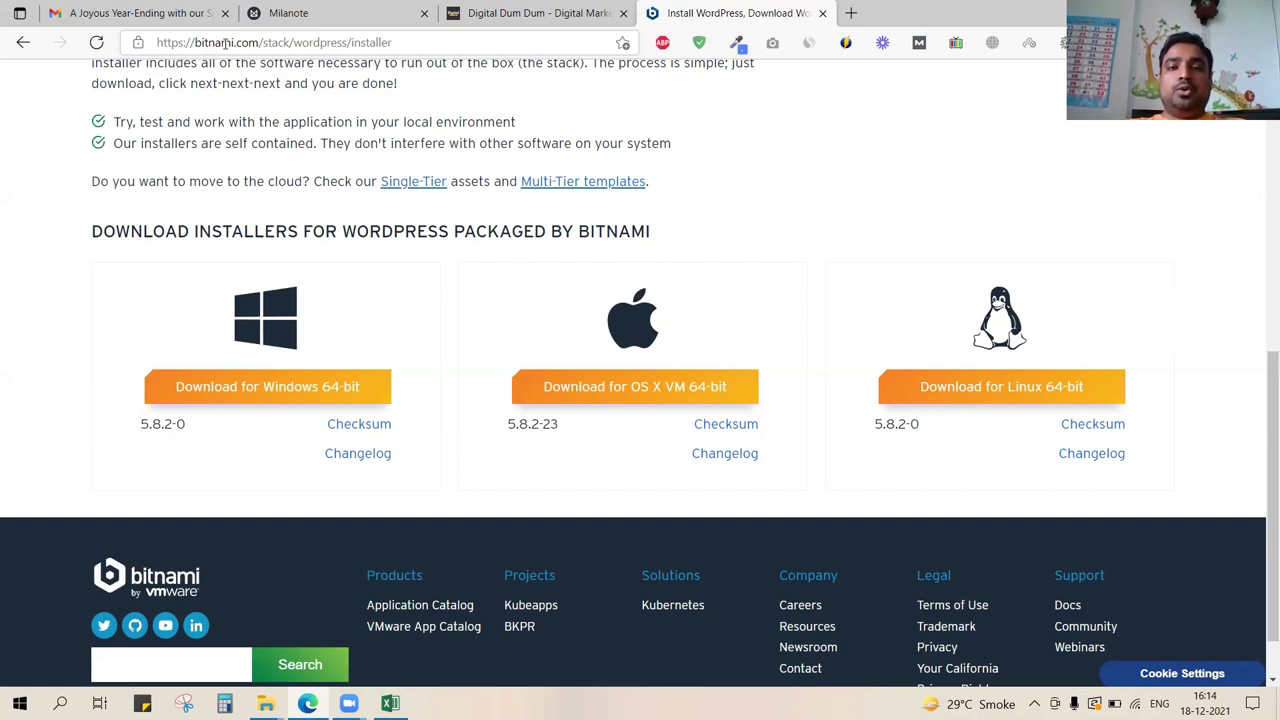
# - Start the Windows 64-bit installer download and begin signing in with a Microsoft account
pyautogui.click(250, 396)
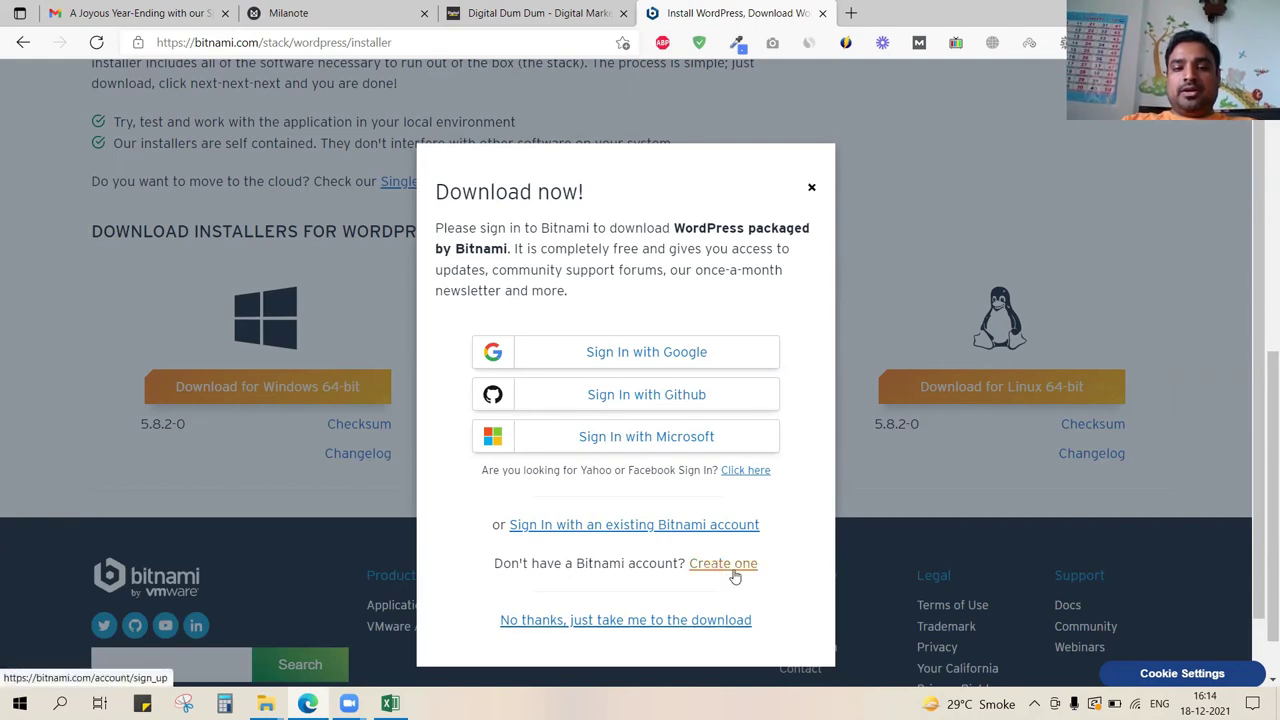
pyautogui.click(669, 445)
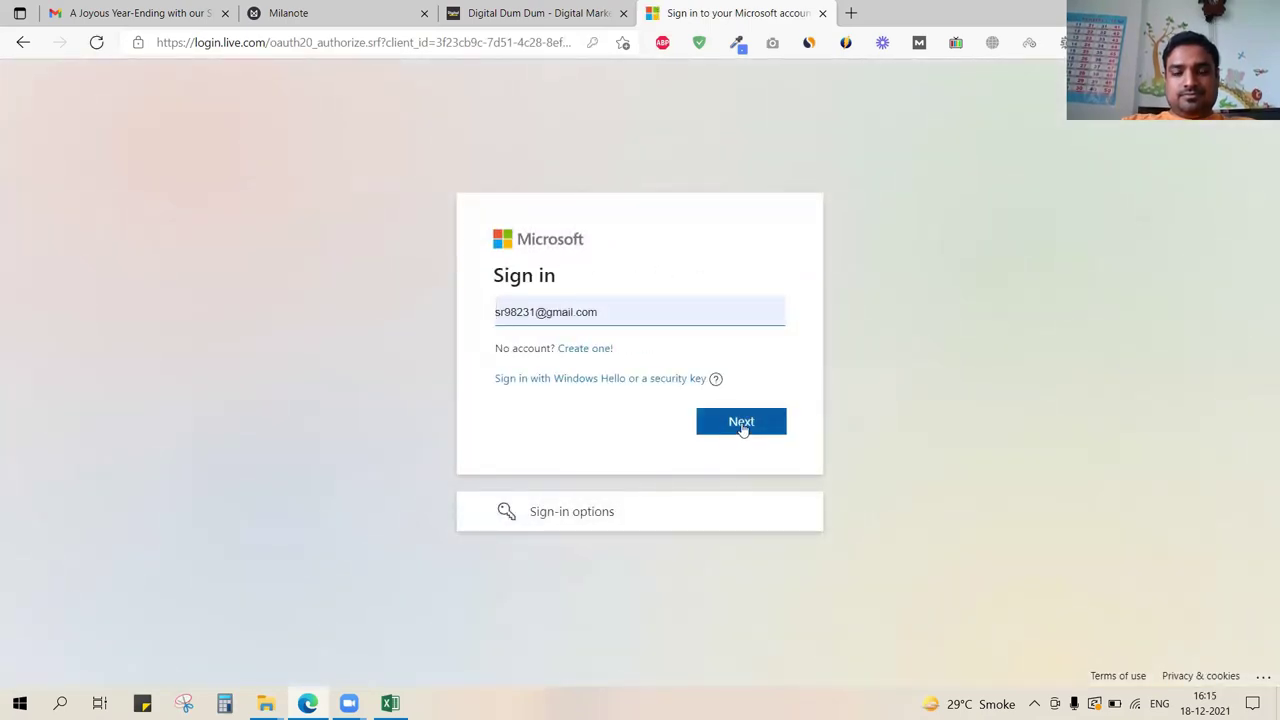
pyautogui.click(742, 423)
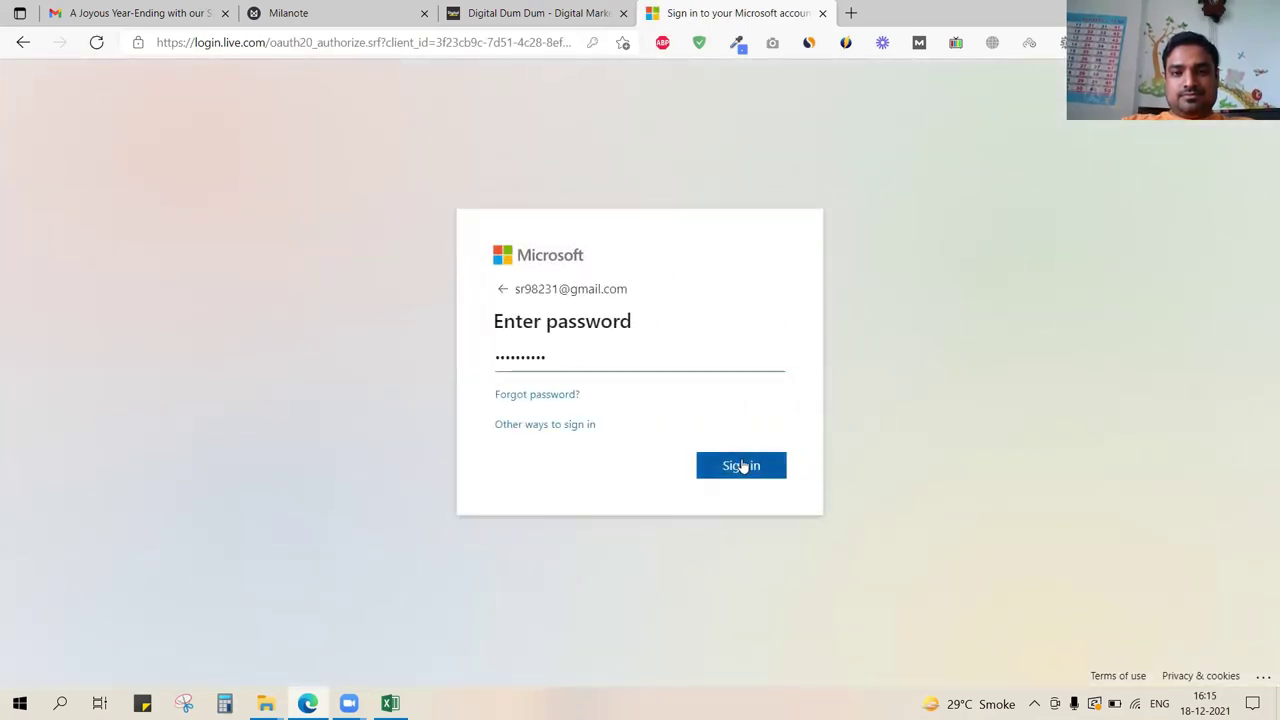
pyautogui.click(742, 466)
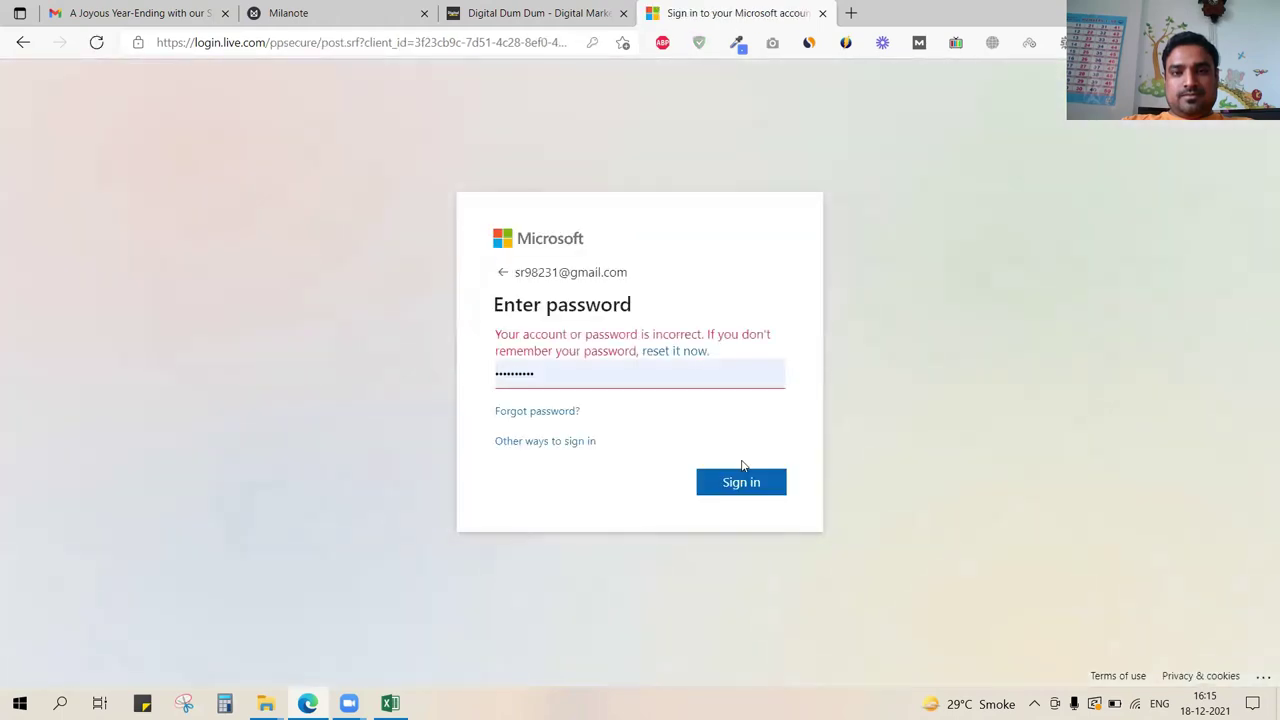
# - Re-enter the account password twice, declining to update the browser's saved password
pyautogui.click(724, 362)
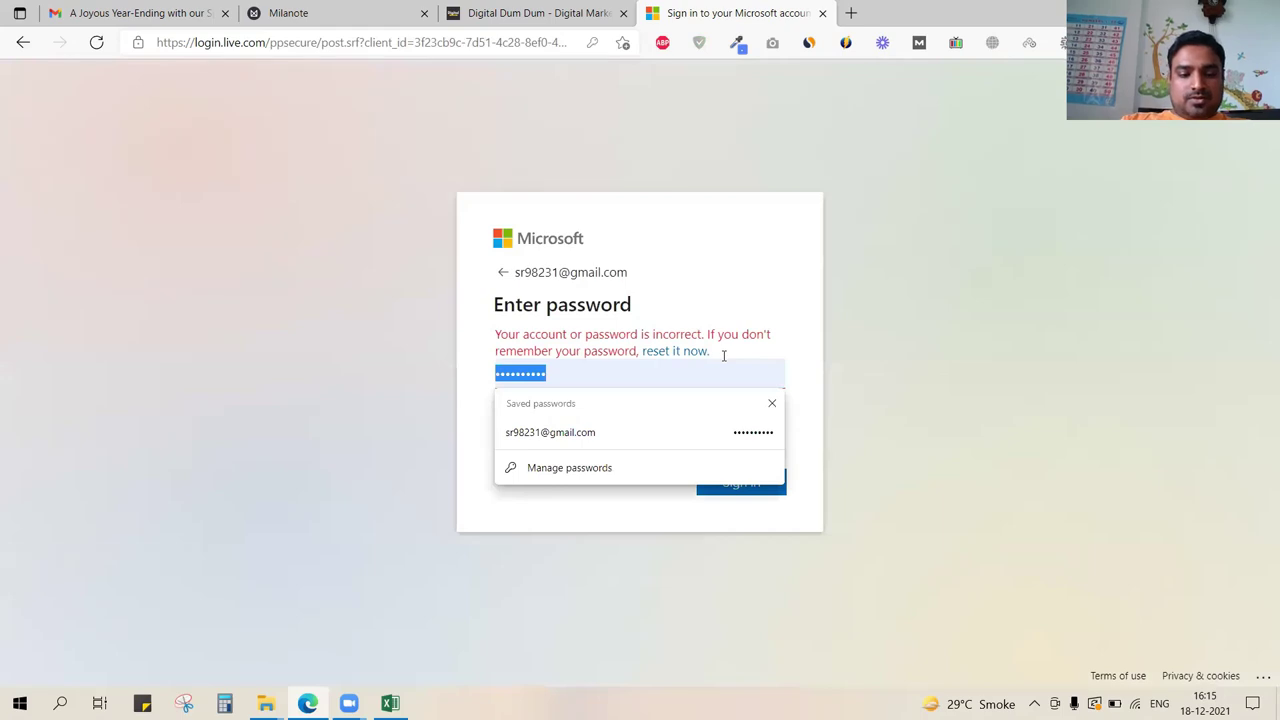
pyautogui.write('••••••')
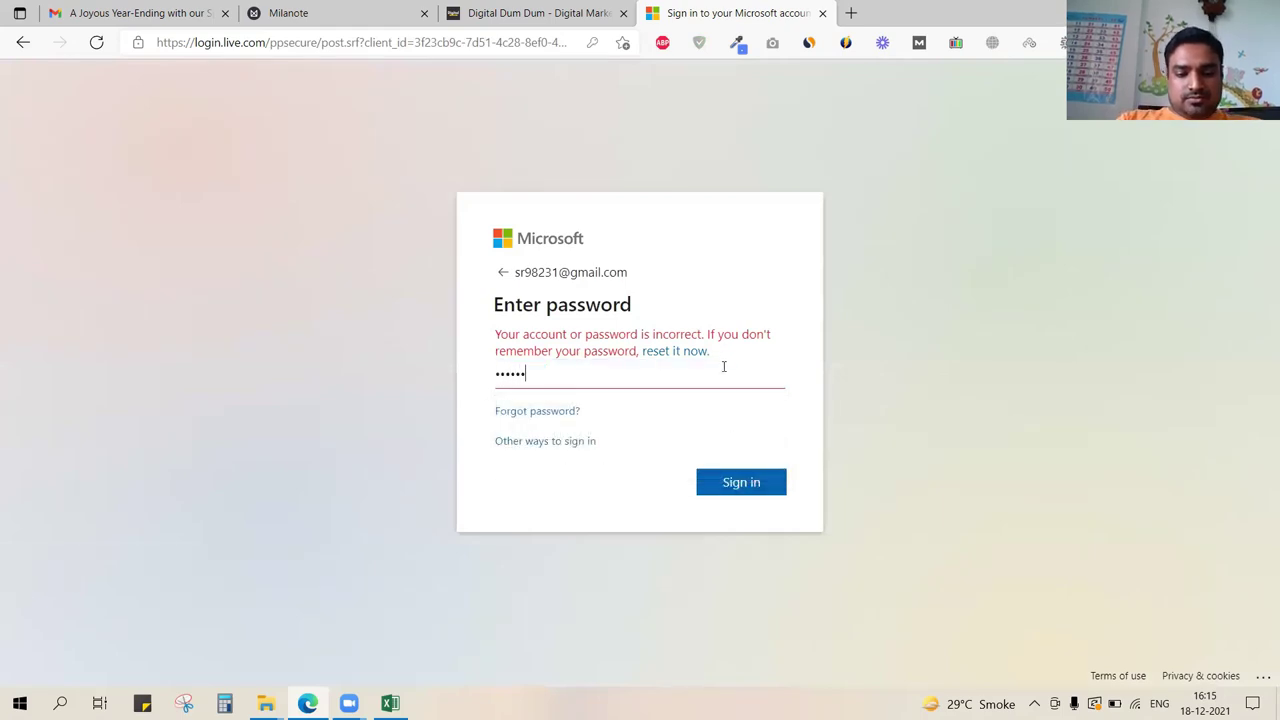
pyautogui.write('••••••')
pyautogui.press('Return')
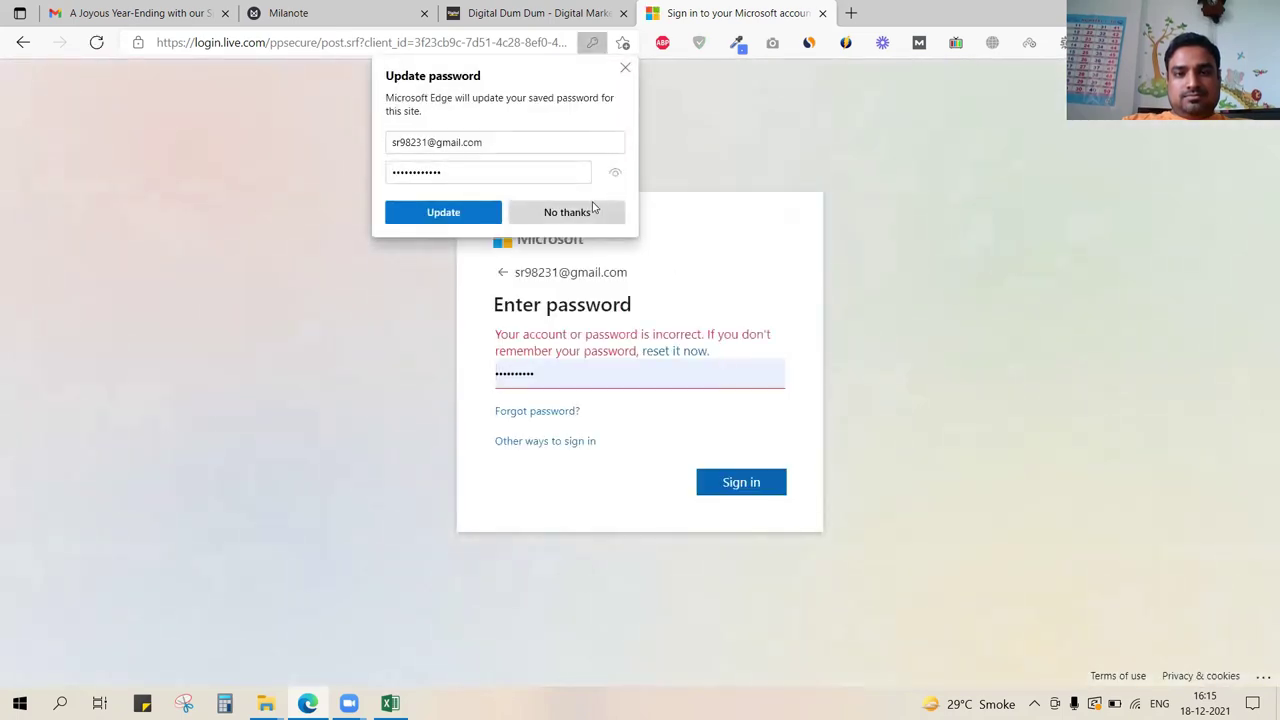
pyautogui.click(566, 212)
pyautogui.doubleClick(598, 372)
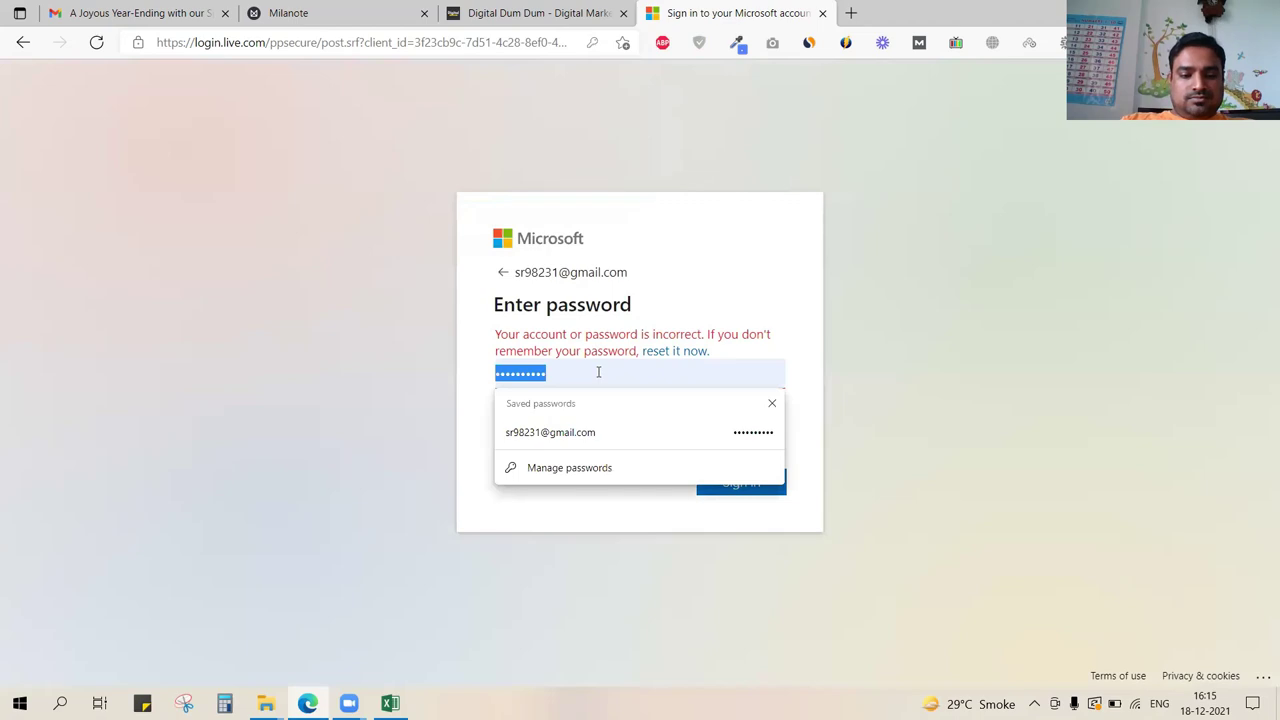
pyautogui.write('***********')
pyautogui.press('Return')
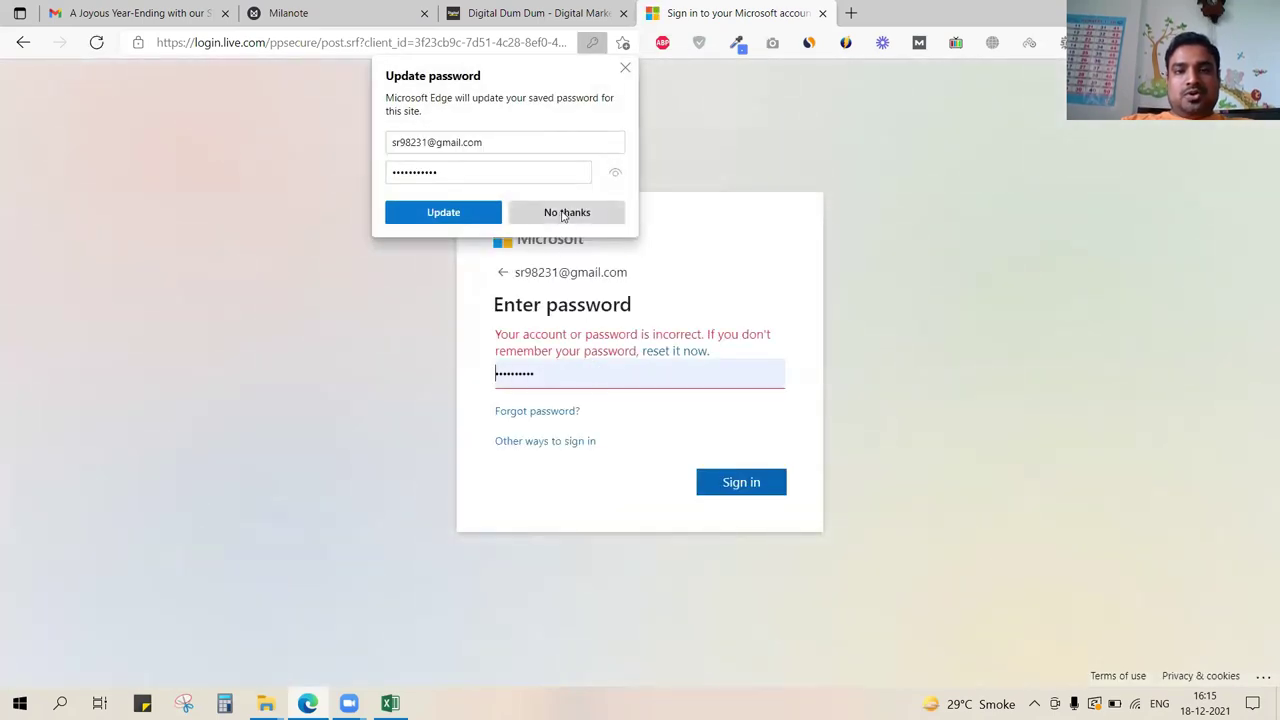
pyautogui.click(564, 213)
# - Retype the password, save it in the browser, and choose to stay signed in
pyautogui.doubleClick(589, 375)
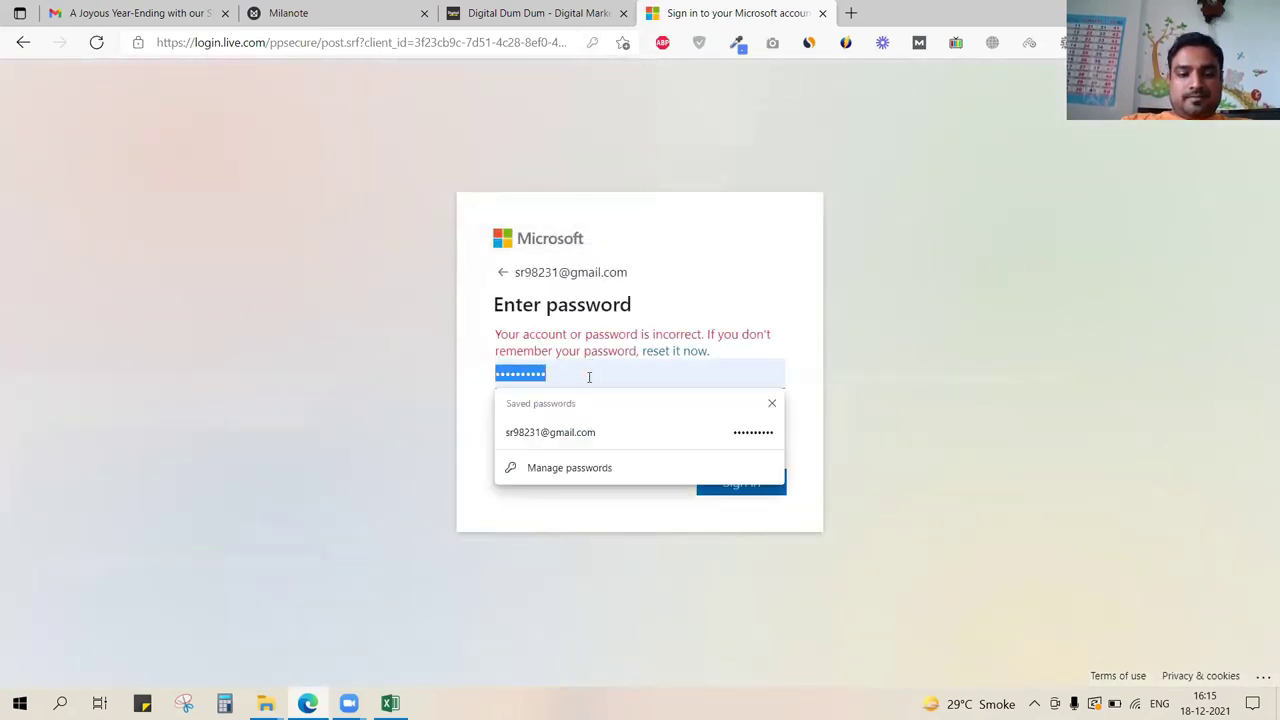
pyautogui.write('•••••••••••')
pyautogui.press('Return')
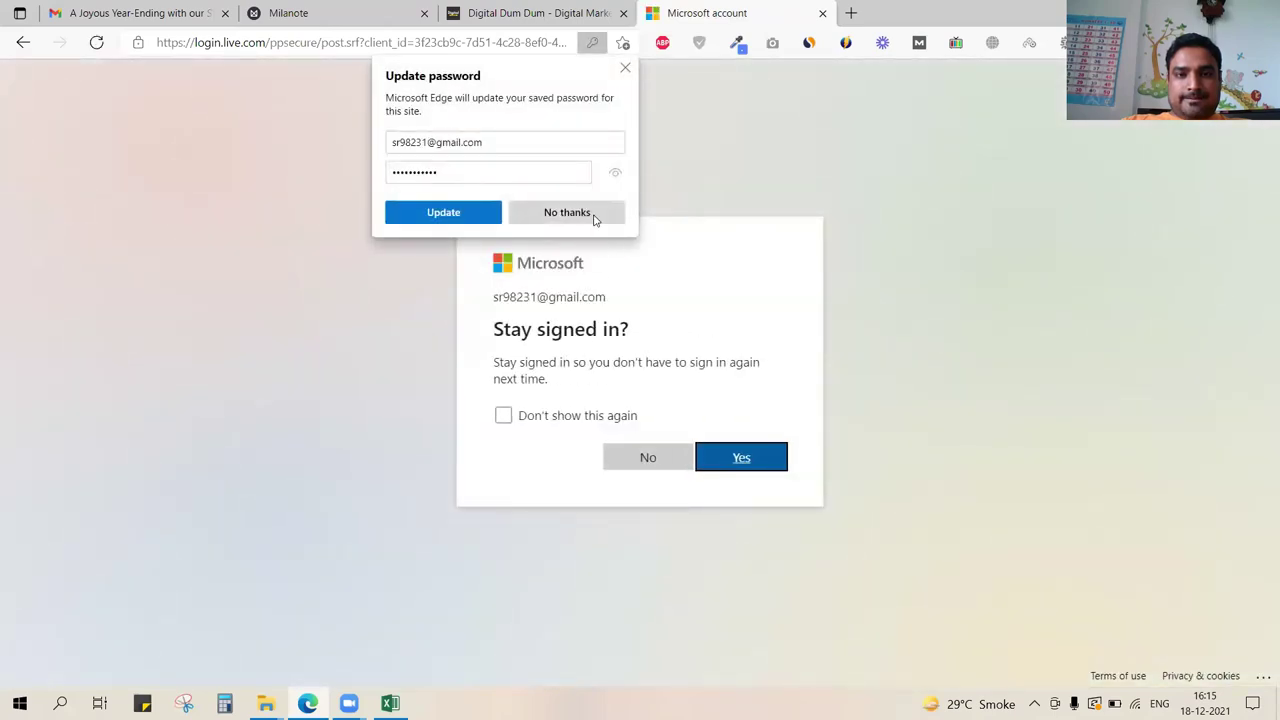
pyautogui.click(476, 214)
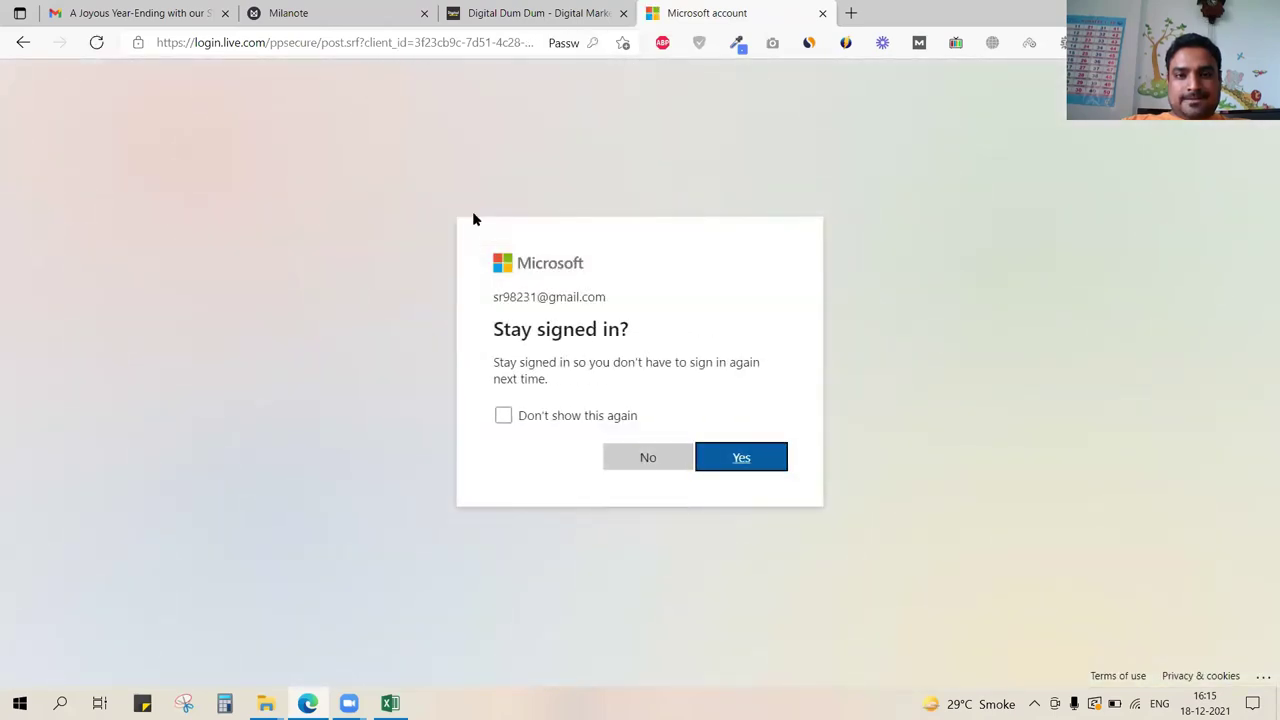
pyautogui.click(741, 459)
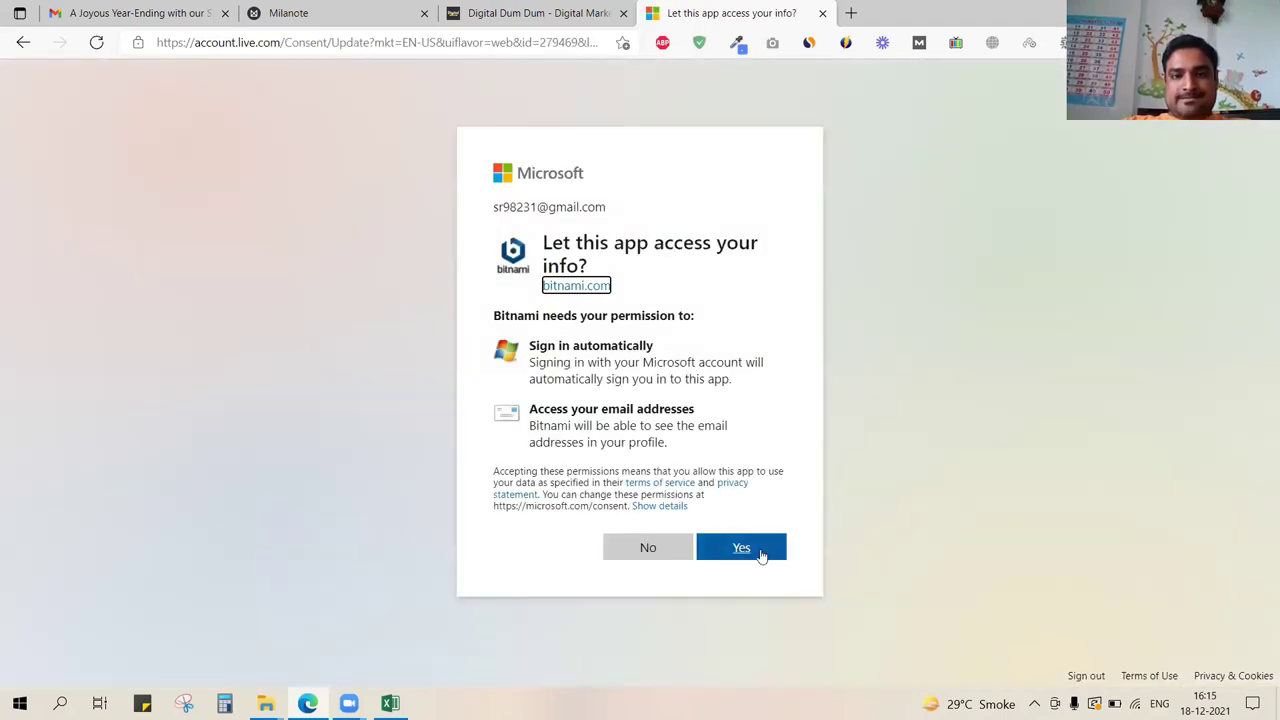
# - Grant Bitnami account access and accept the Bitnami Terms of Service to start the WordPress download
pyautogui.click(760, 556)
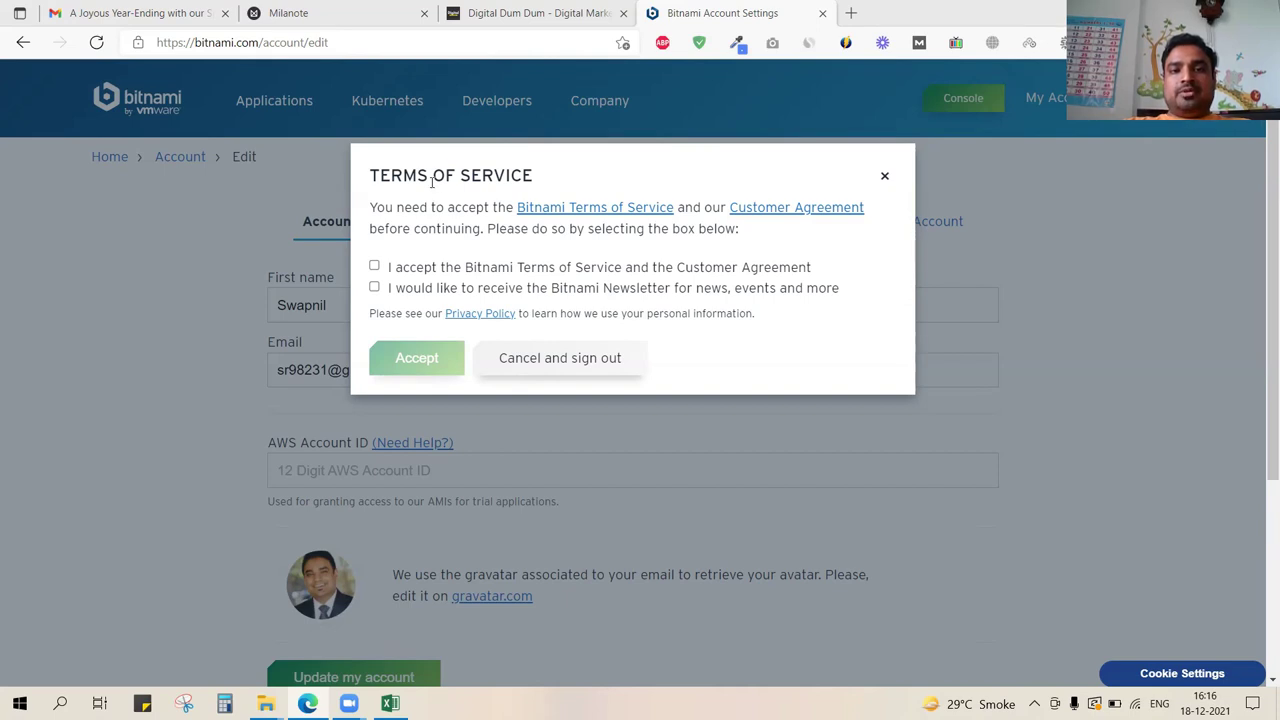
pyautogui.click(375, 267)
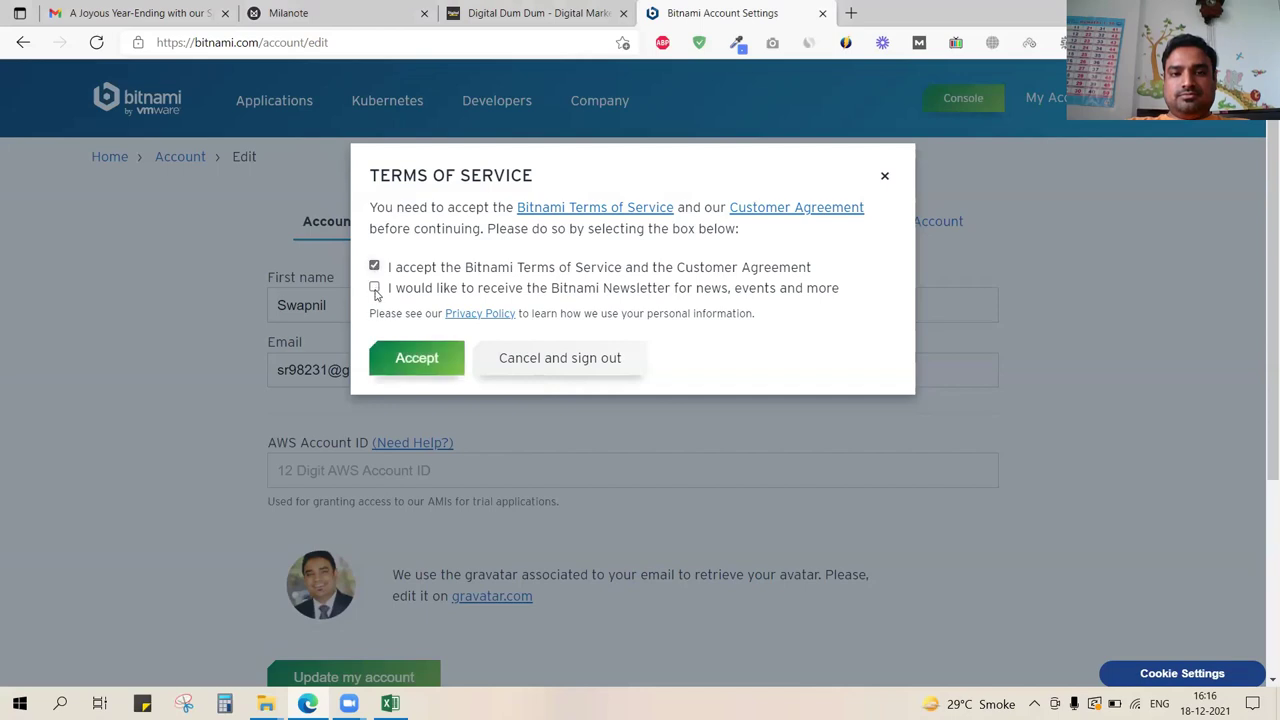
pyautogui.click(419, 360)
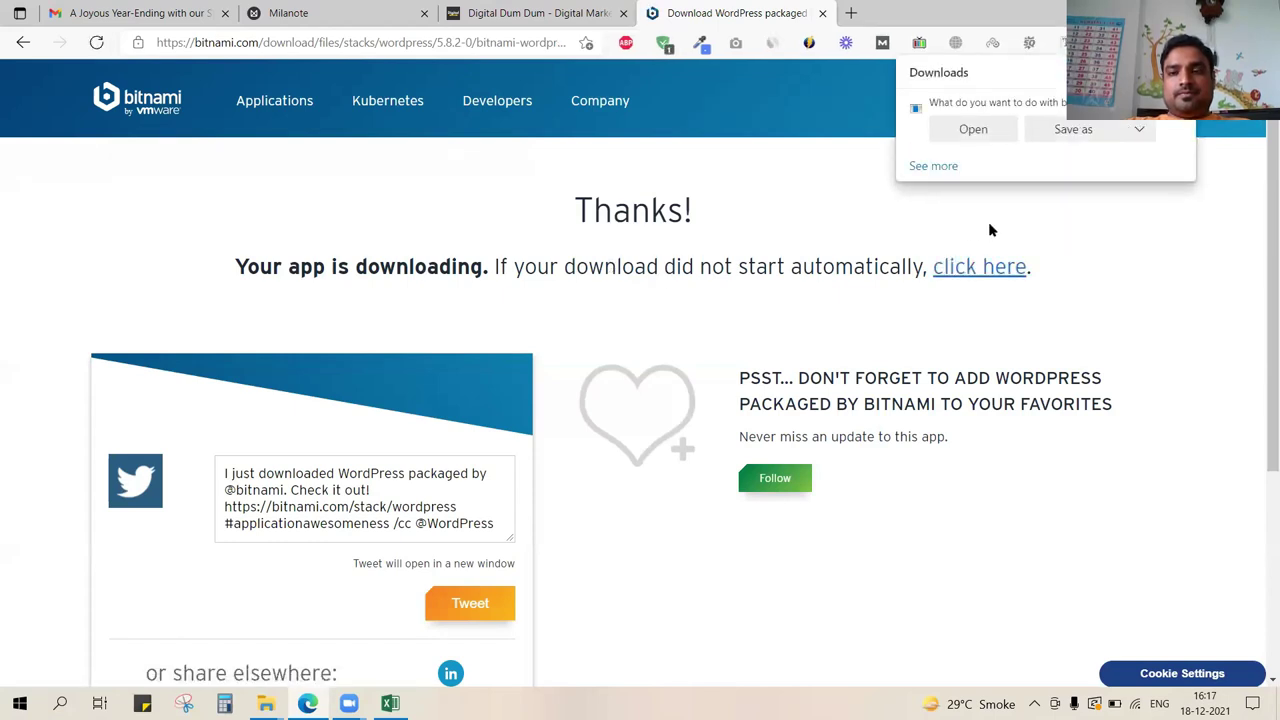
# - Save the bitnami-wordpress-5.8.2-0 Windows installer to Downloads under its suggested file name
pyautogui.click(1049, 136)
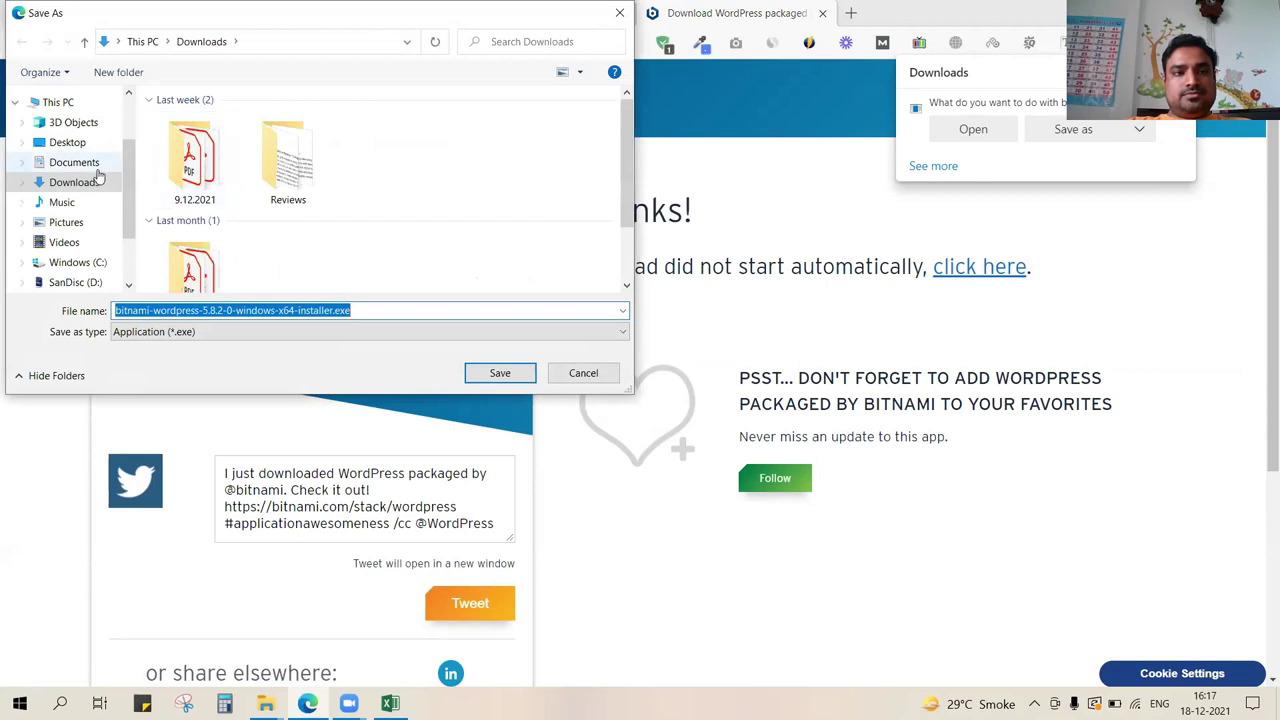
pyautogui.click(420, 310)
pyautogui.click(497, 372)
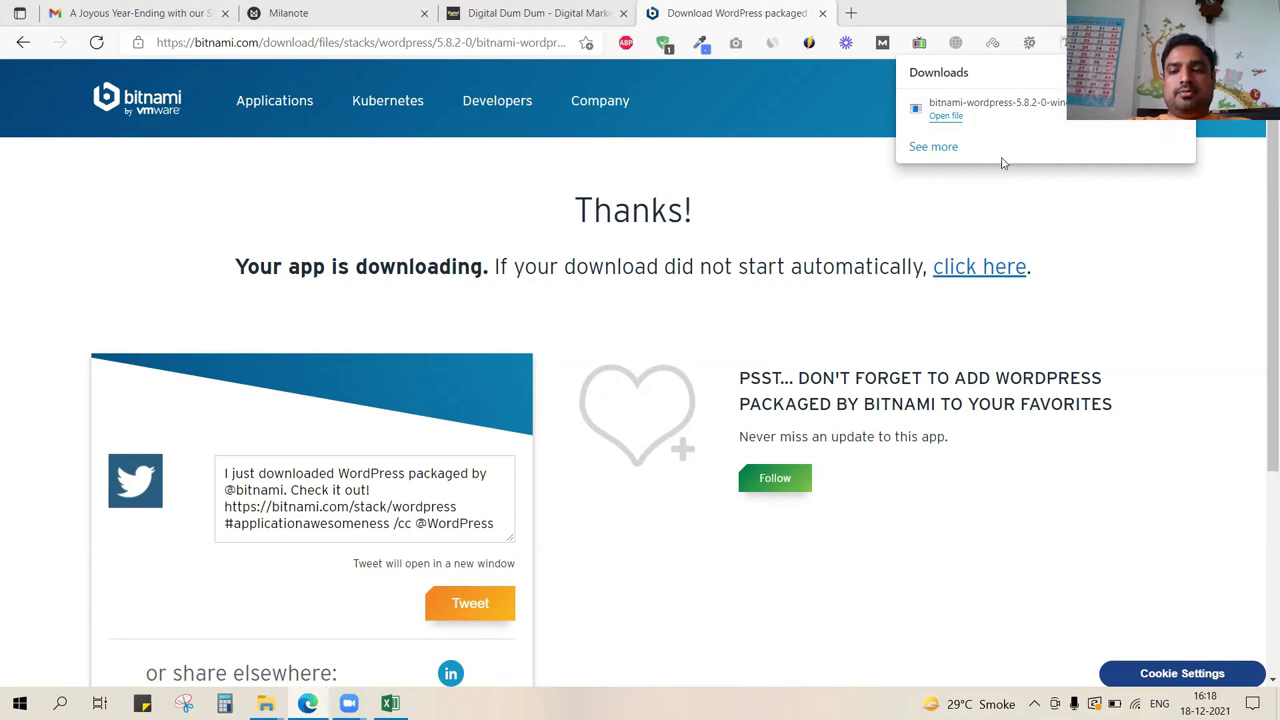
# - Launch the downloaded installer and close the duplicate Language Selection windows
pyautogui.click(947, 120)
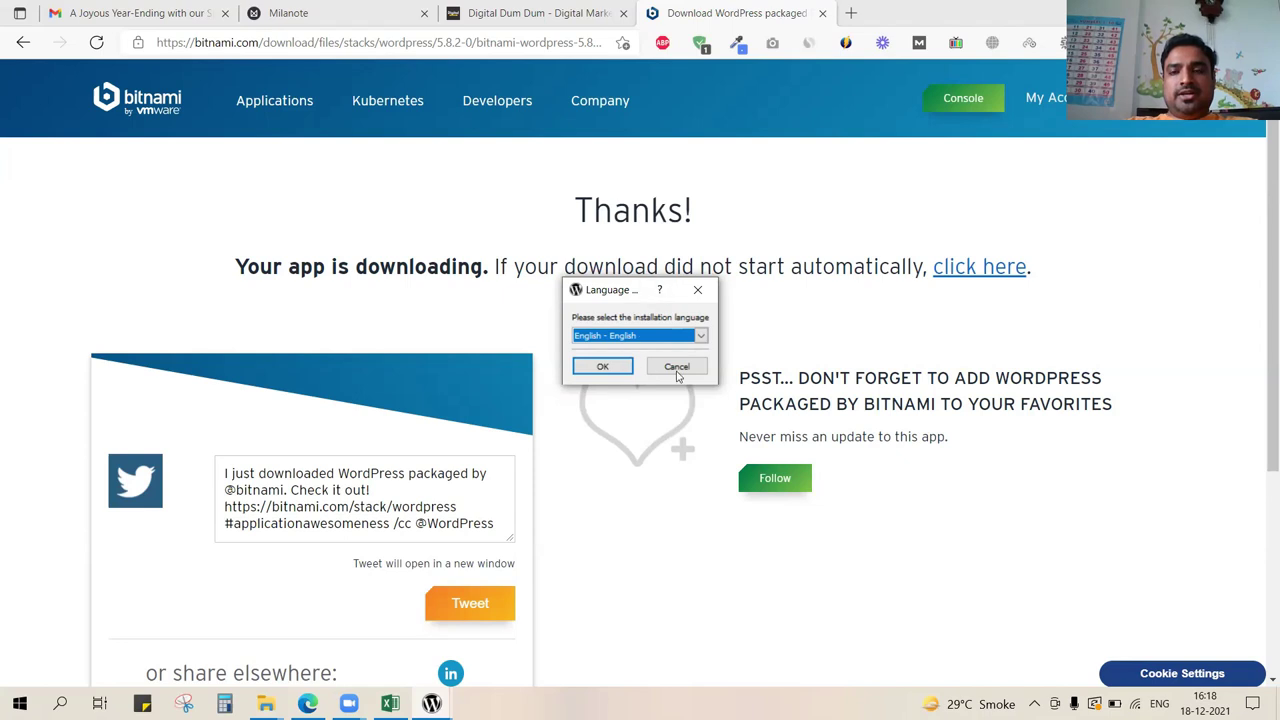
pyautogui.click(602, 366)
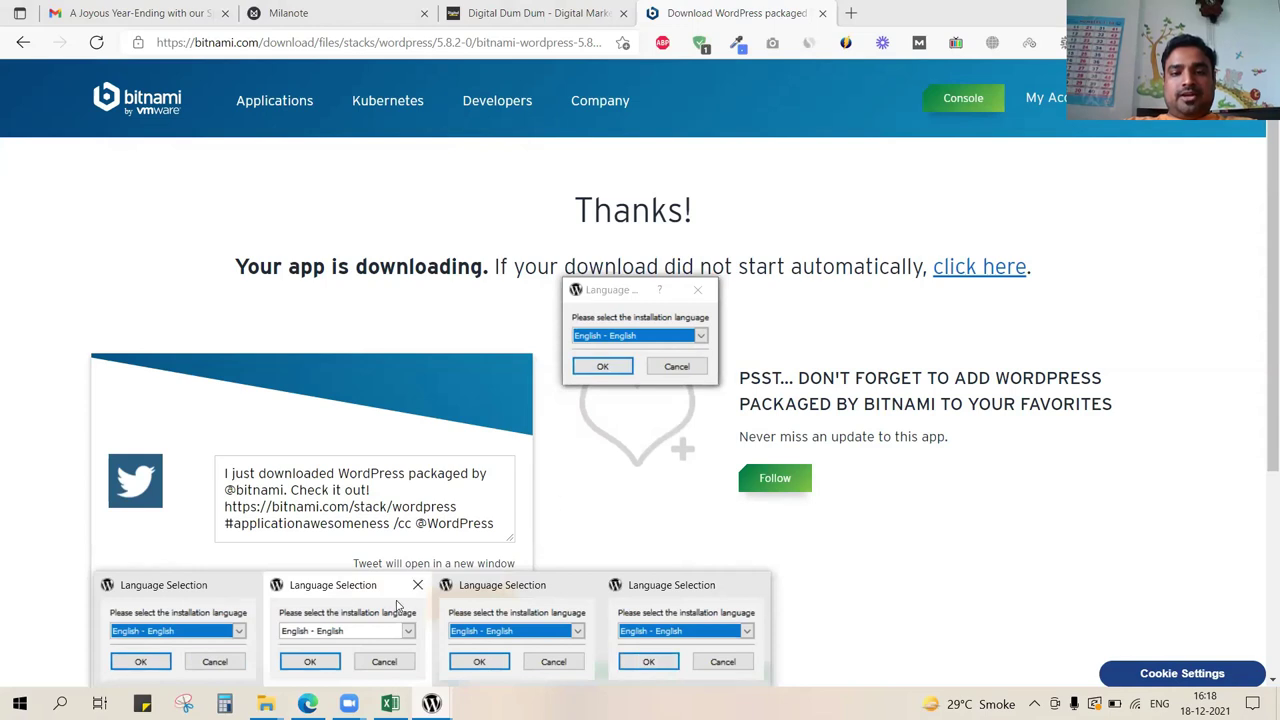
pyautogui.click(417, 585)
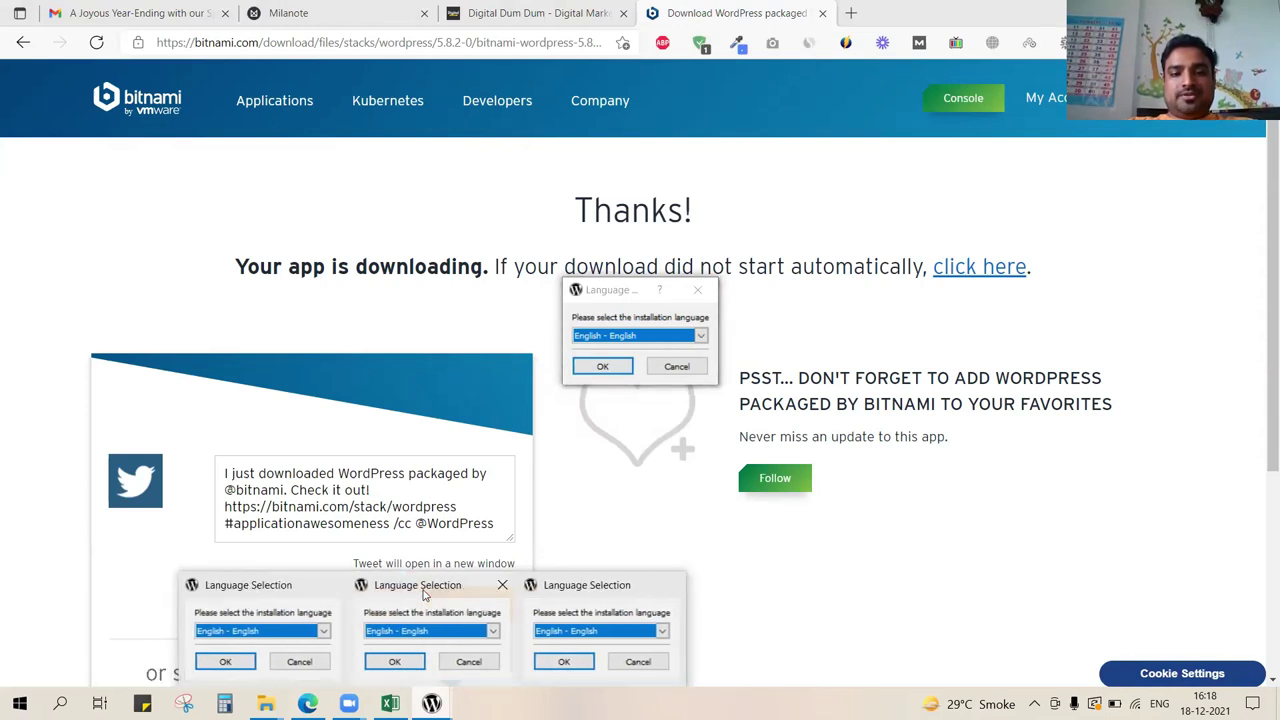
pyautogui.click(501, 585)
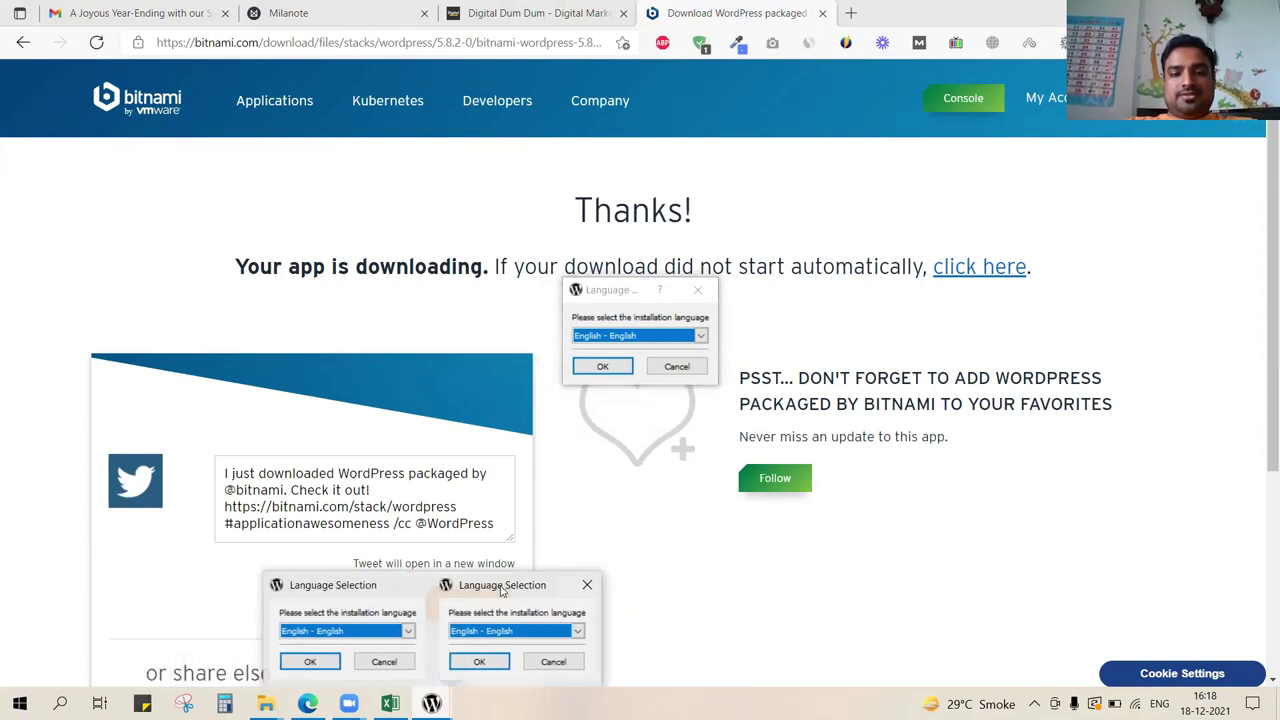
pyautogui.click(585, 590)
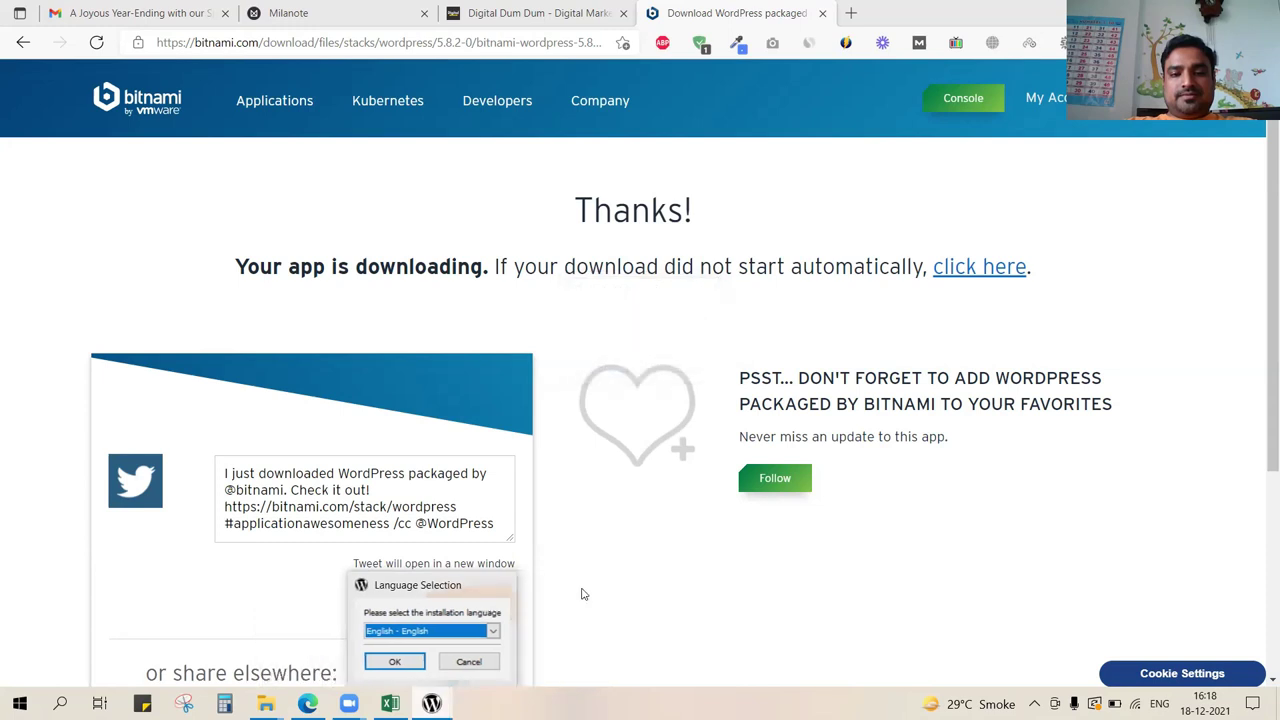
# - Confirm English as the installer language and continue past the antivirus warning
pyautogui.click(487, 605)
pyautogui.click(604, 368)
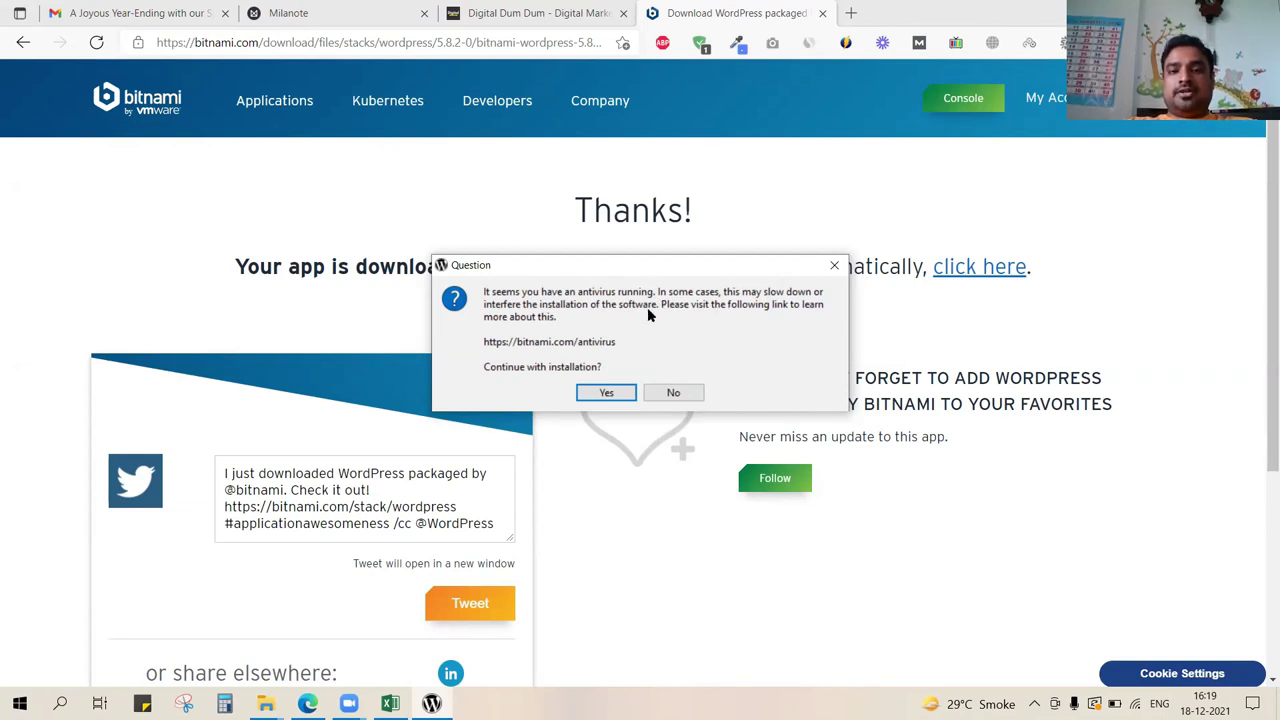
pyautogui.click(607, 393)
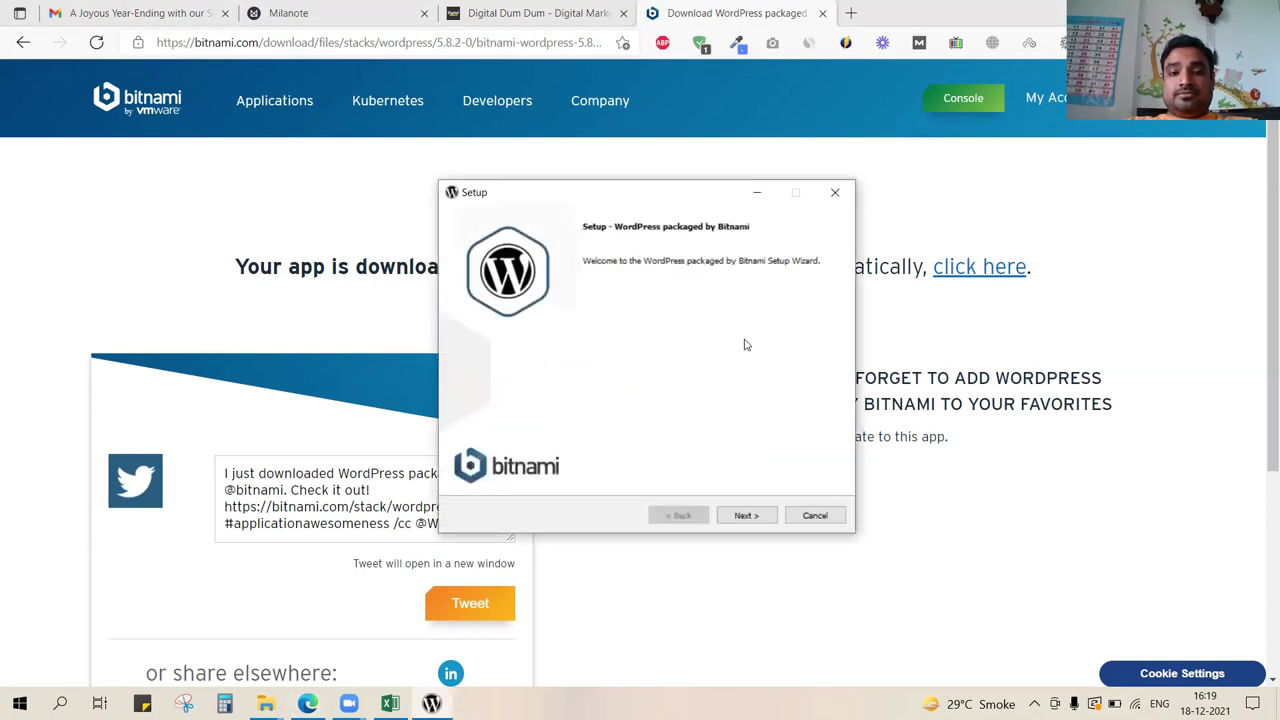
# - Keep the WordPress and PhpMyAdmin components and the C:\Bitnami\wordpress-5.8.2-0 folder in Setup
pyautogui.click(760, 517)
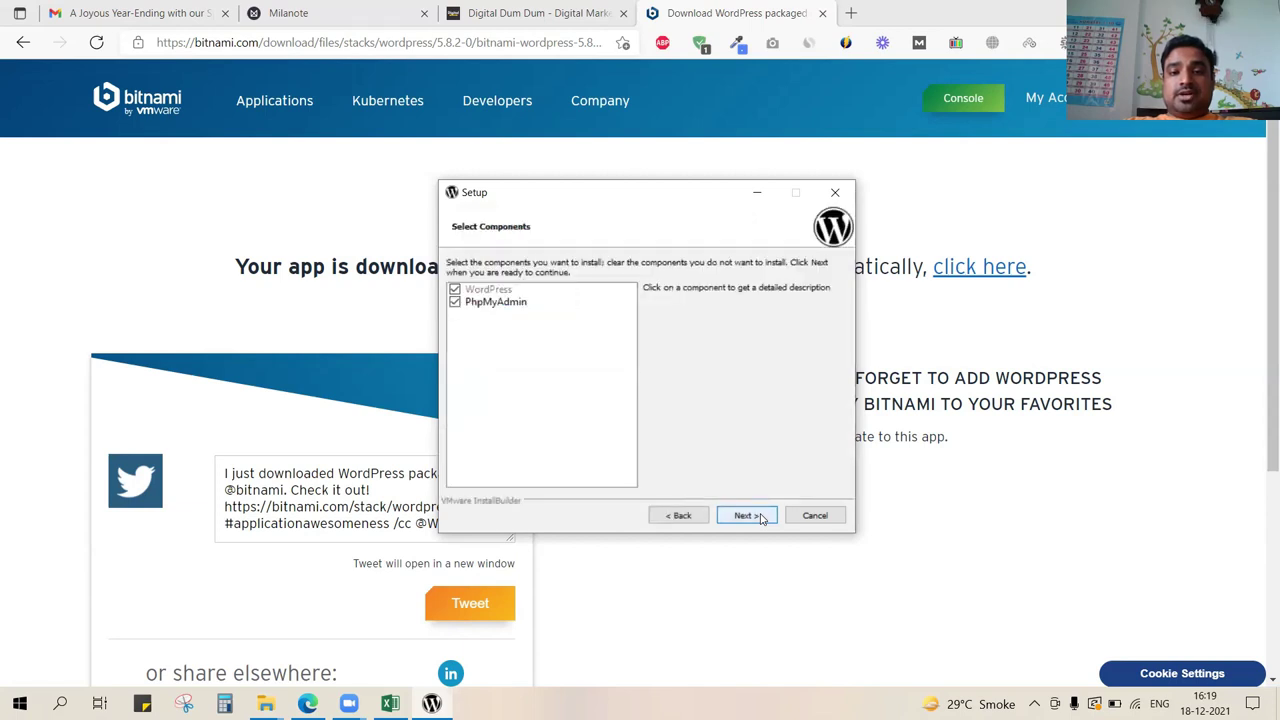
pyautogui.click(761, 518)
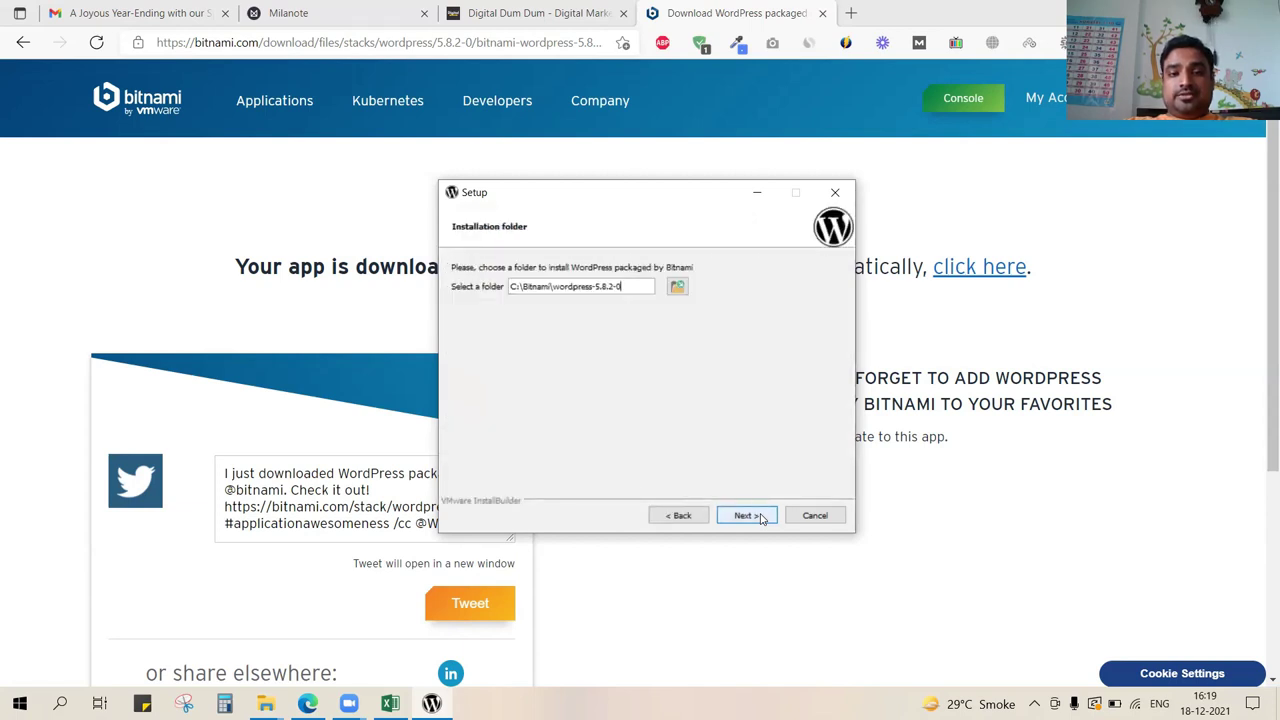
pyautogui.click(760, 517)
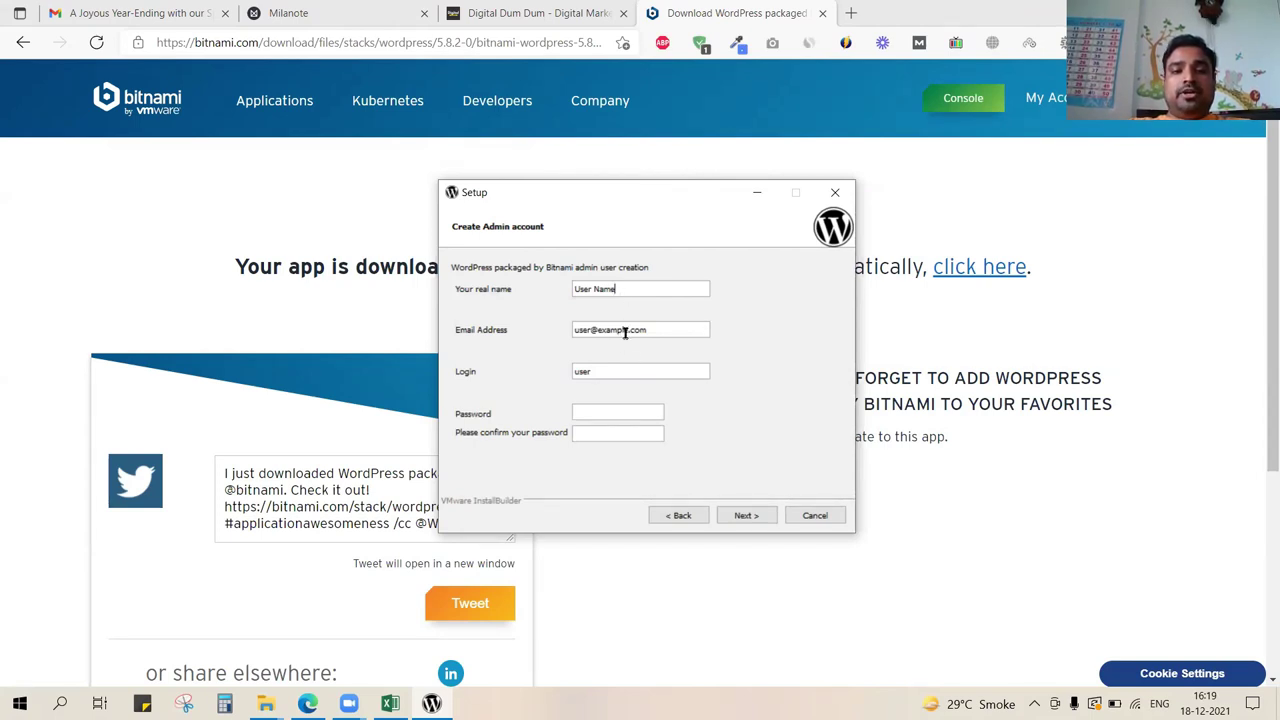
# - Replace the default real name and e-mail address with the admin's own name and e-mail
pyautogui.tripleClick(633, 287)
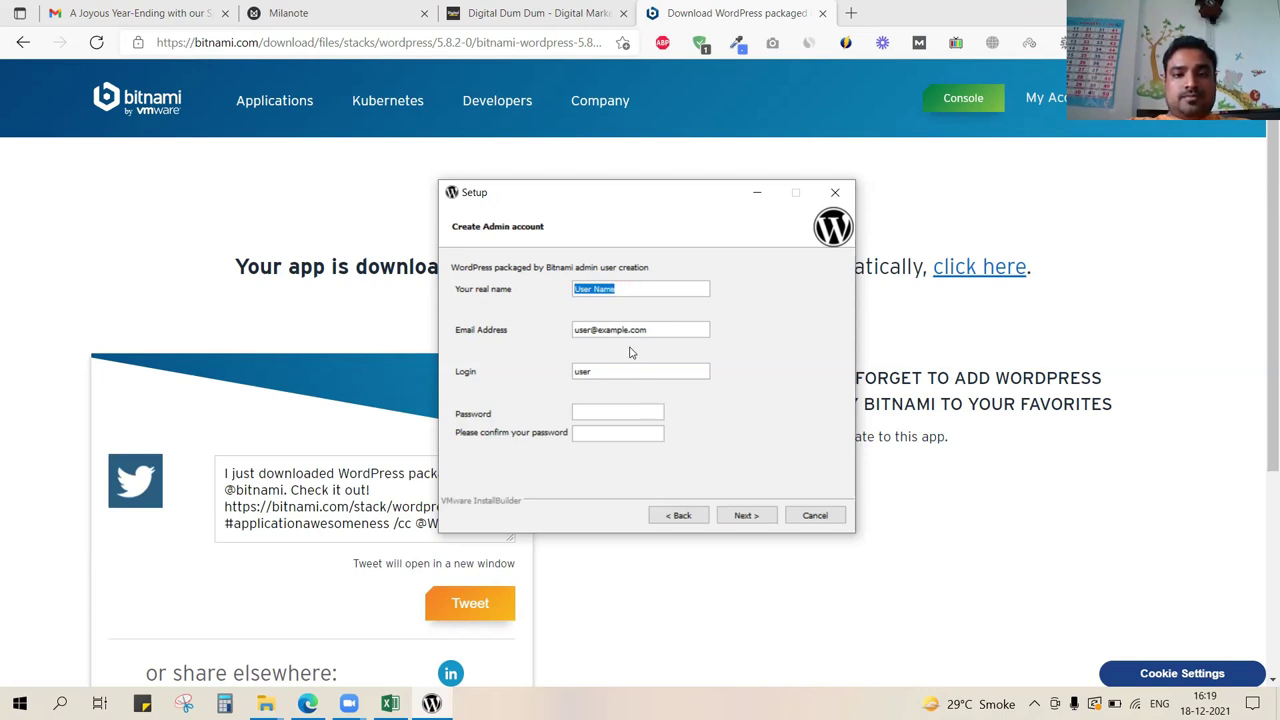
pyautogui.write('Swapnil')
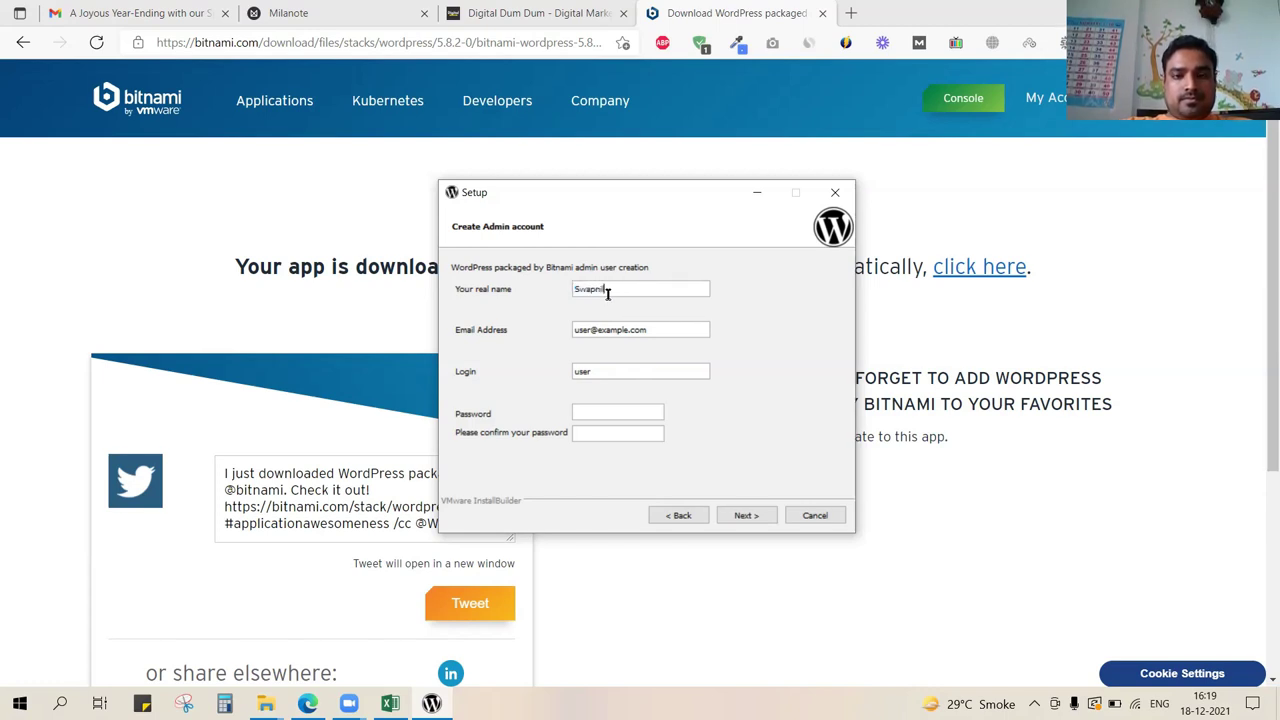
pyautogui.doubleClick(604, 289)
pyautogui.write('swapnil')
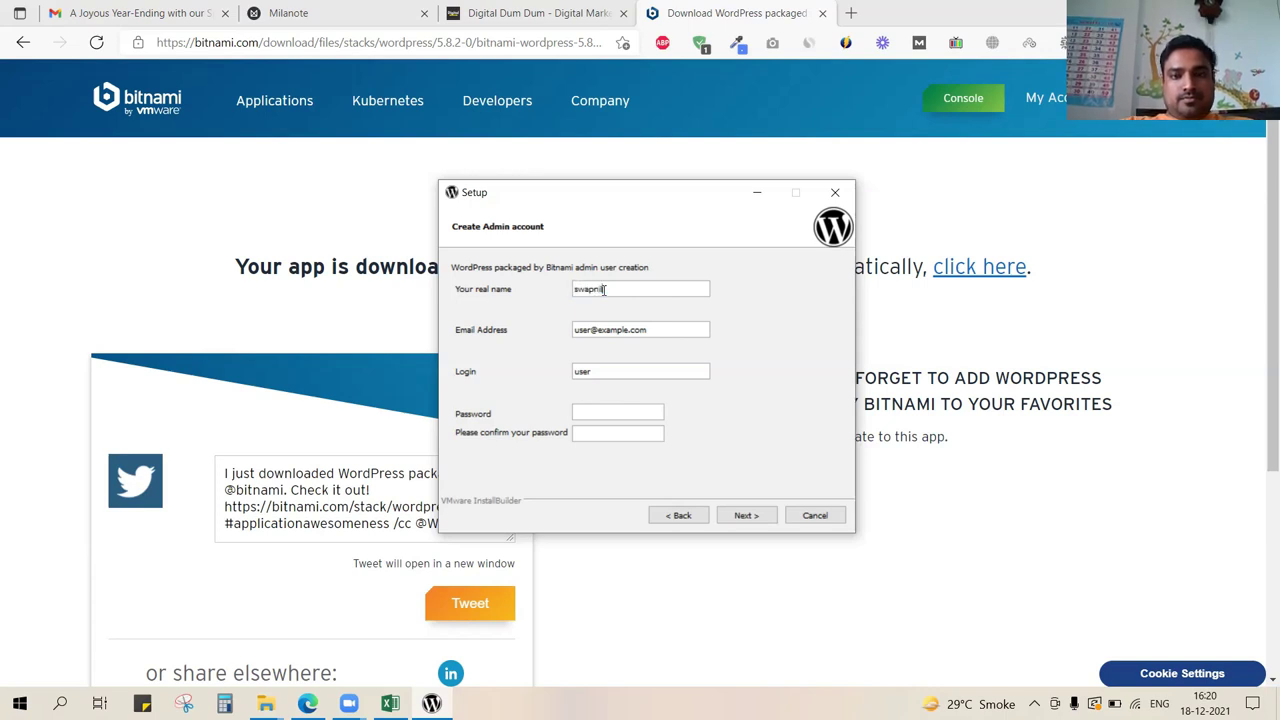
pyautogui.tripleClick(604, 330)
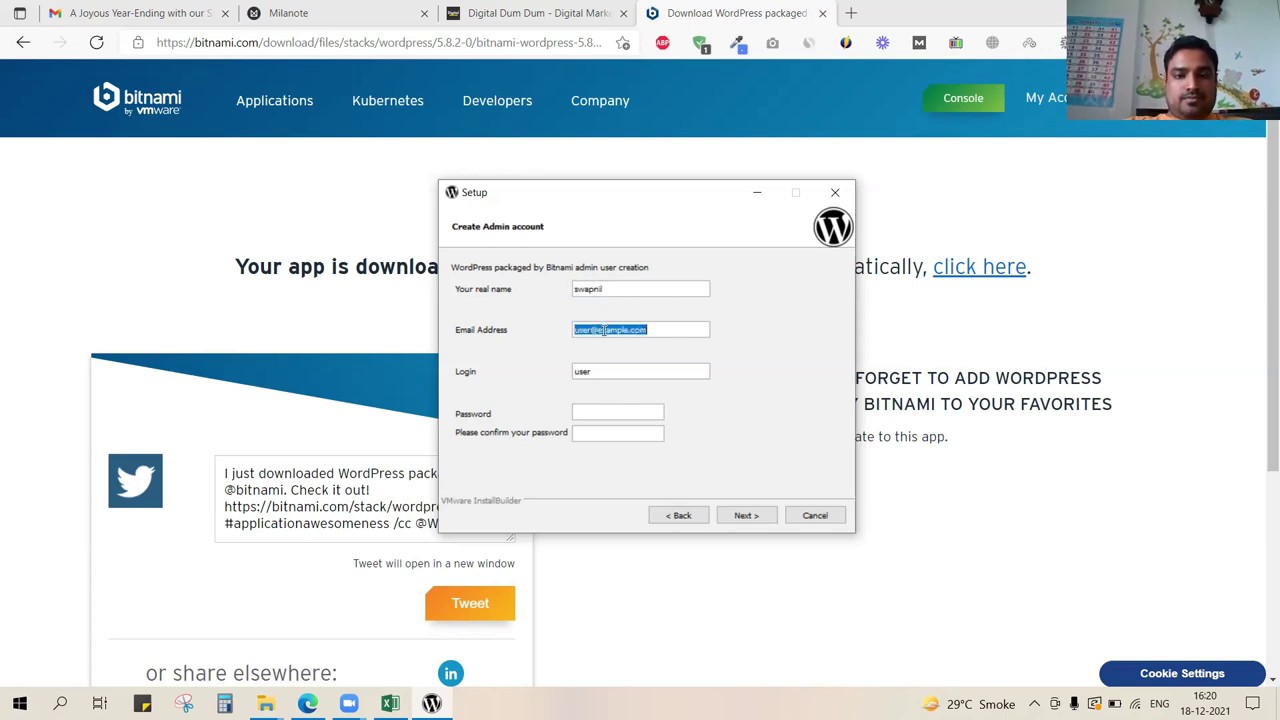
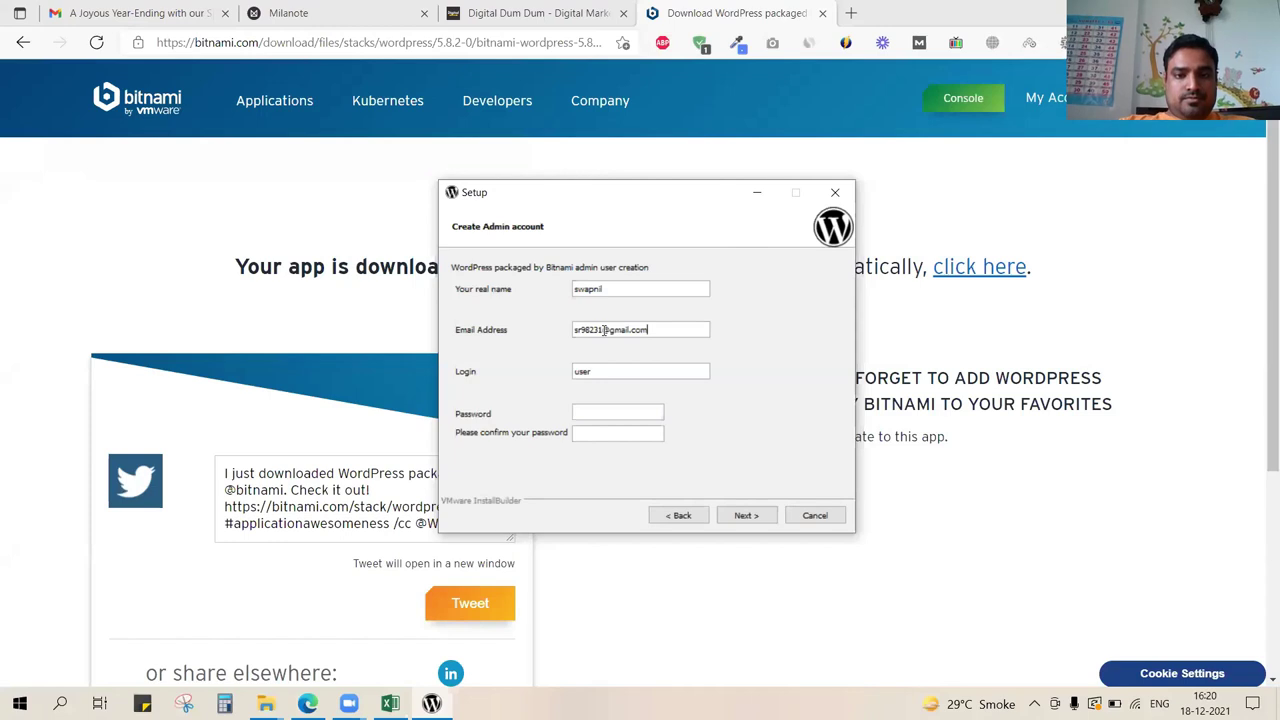
# - Enter the admin login name and type the account password in both password fields
pyautogui.tripleClick(608, 375)
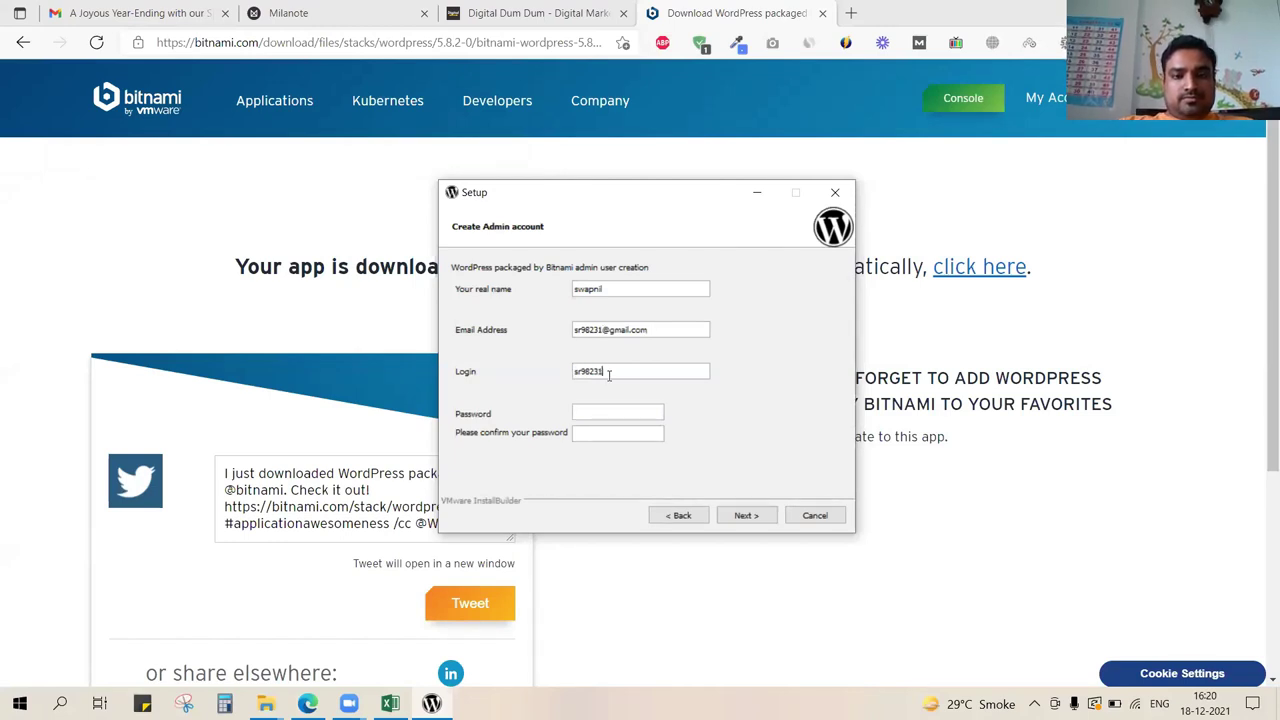
pyautogui.click(606, 410)
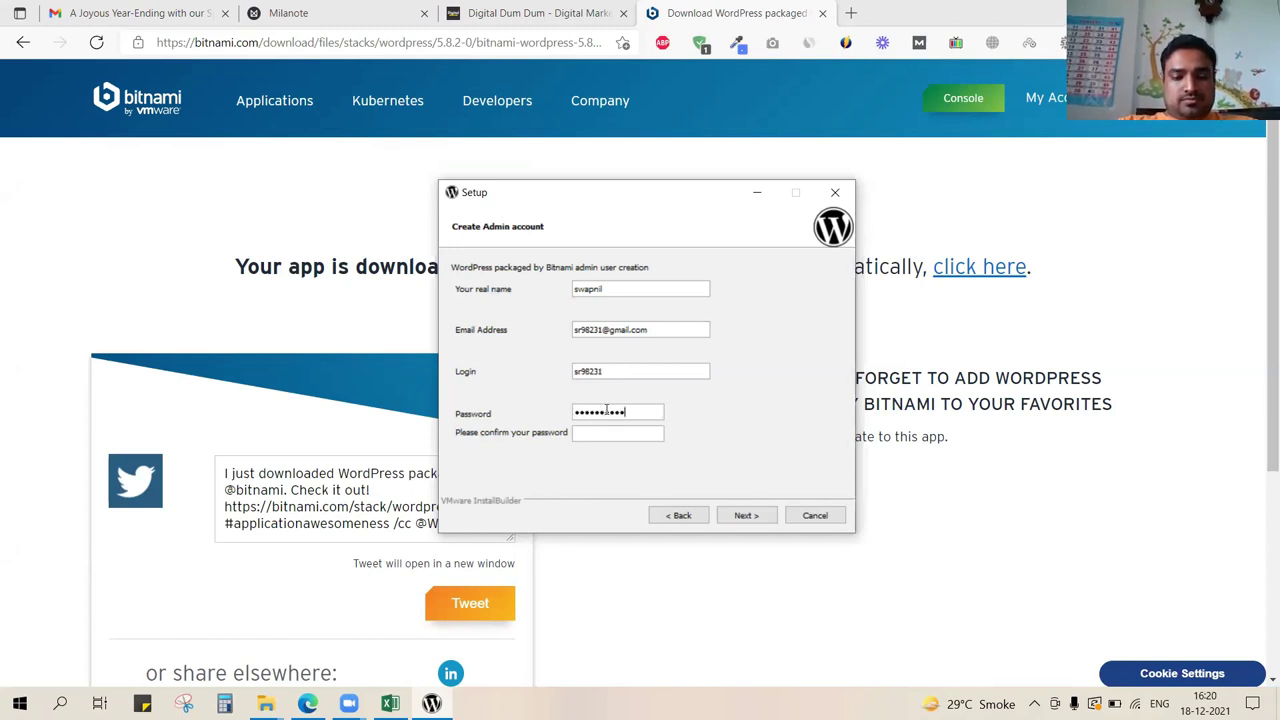
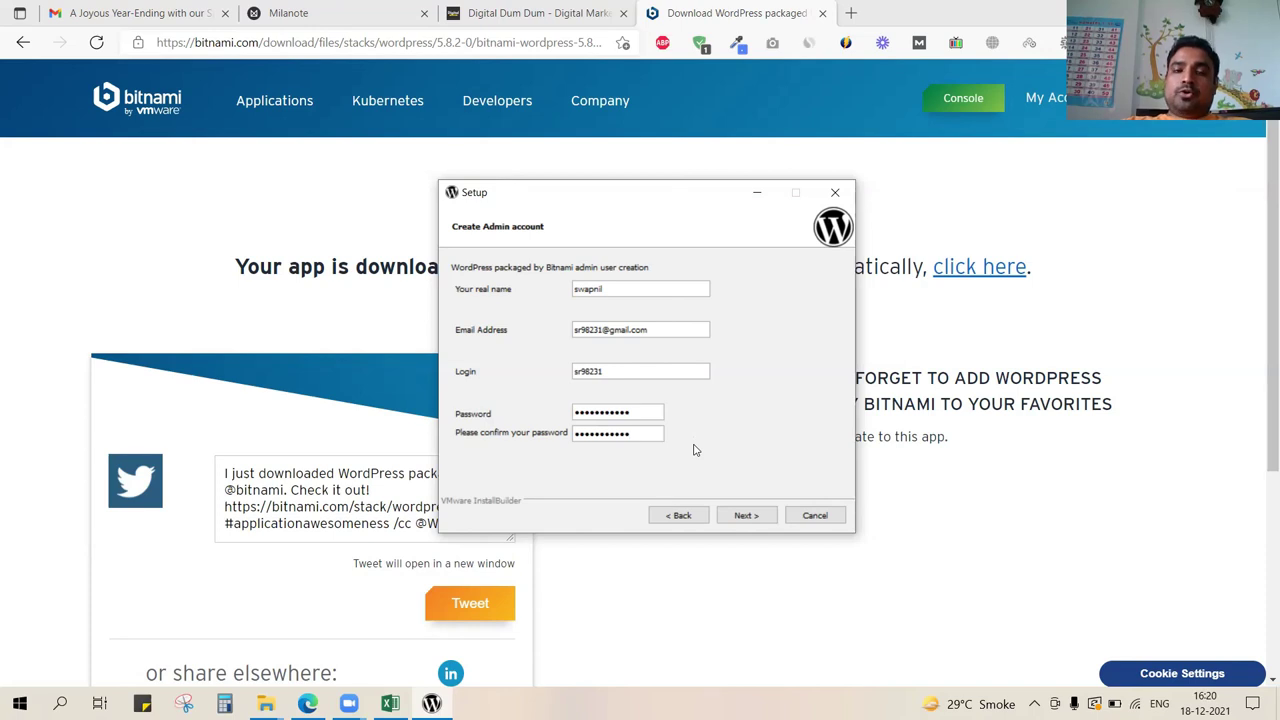
# - Submit the admin account and replace the suggested blog name with the user's first name
pyautogui.click(748, 515)
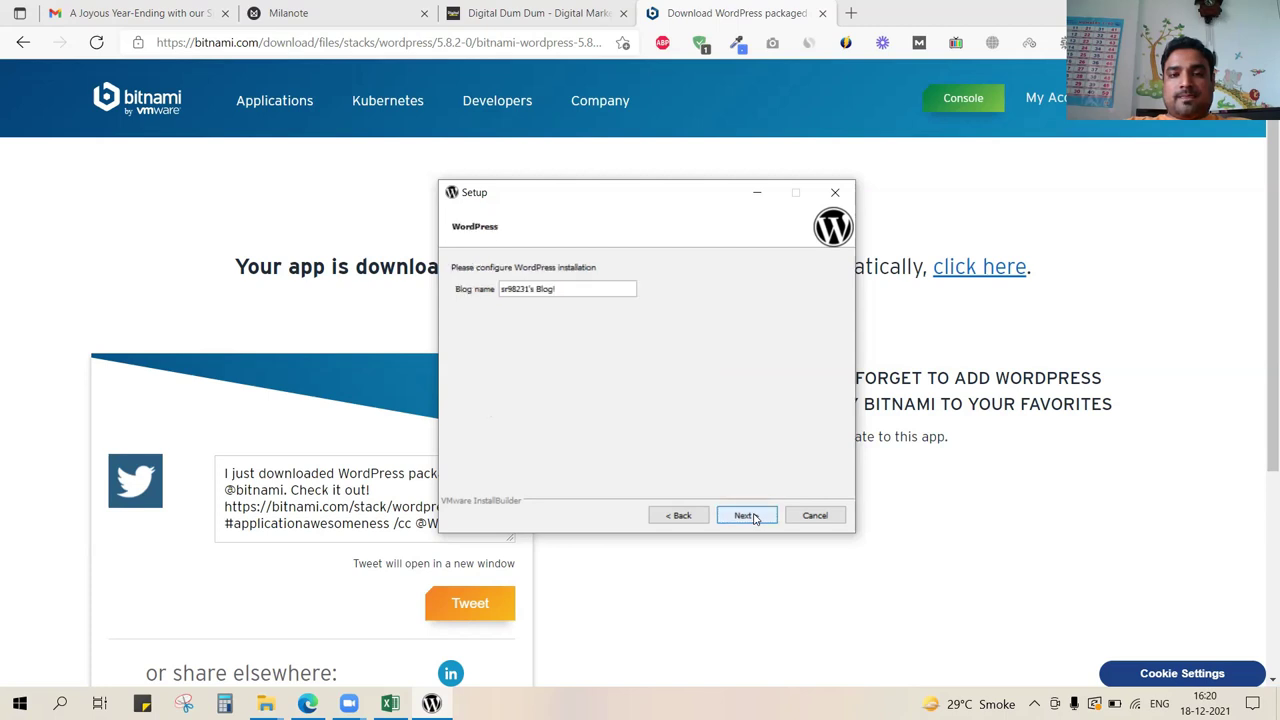
pyautogui.tripleClick(533, 289)
pyautogui.click(533, 289)
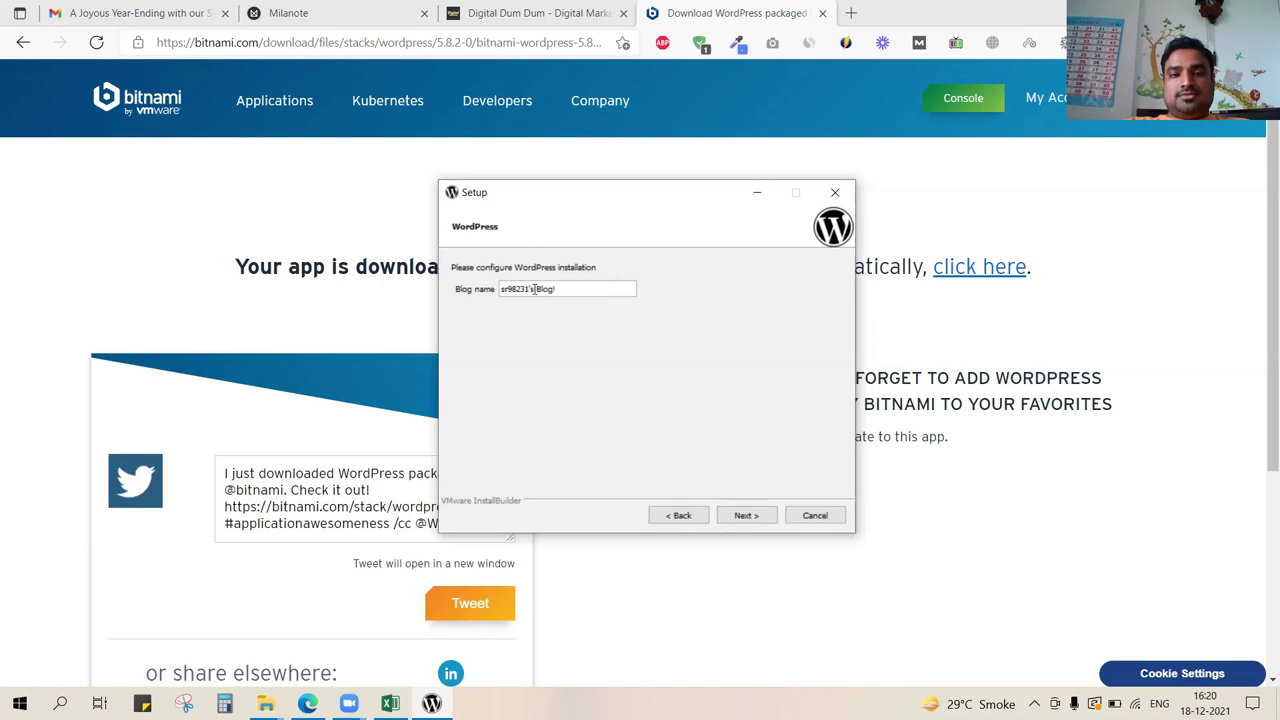
pyautogui.tripleClick(596, 283)
pyautogui.write('Swapnil')
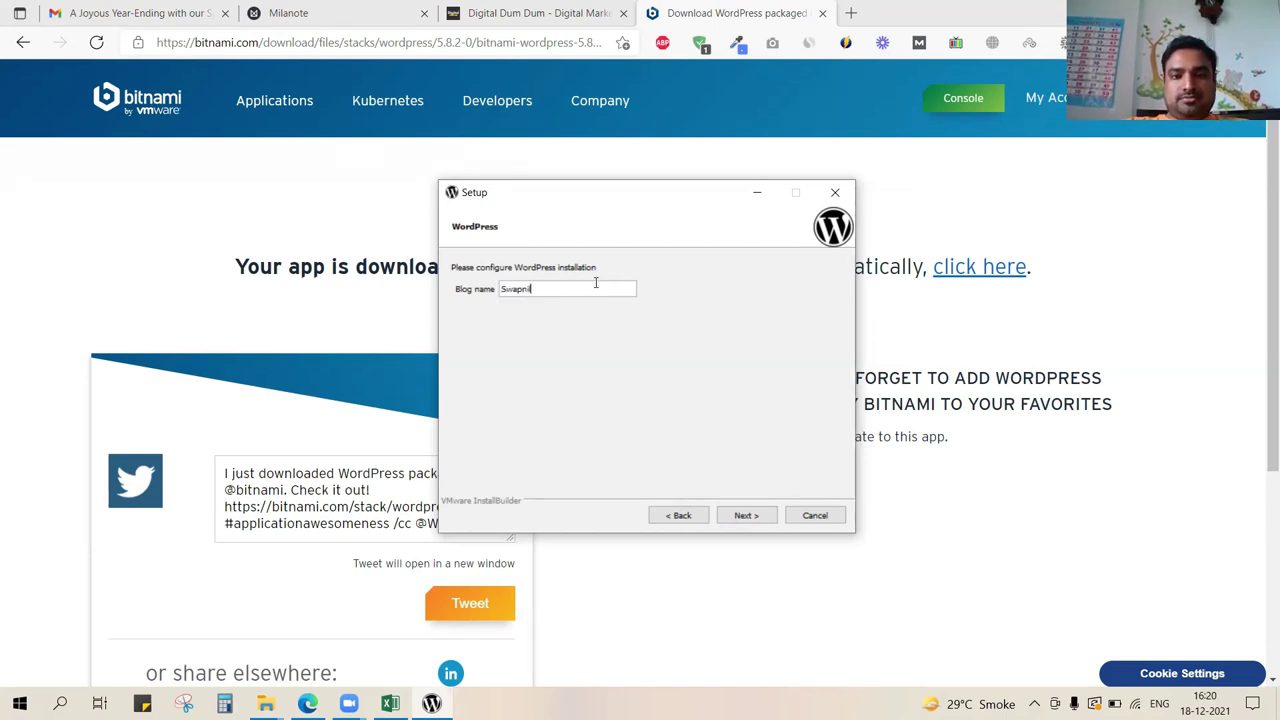
# - Accept the blog name and skip the SMTP and Deploy to the Cloud pages
pyautogui.click(745, 516)
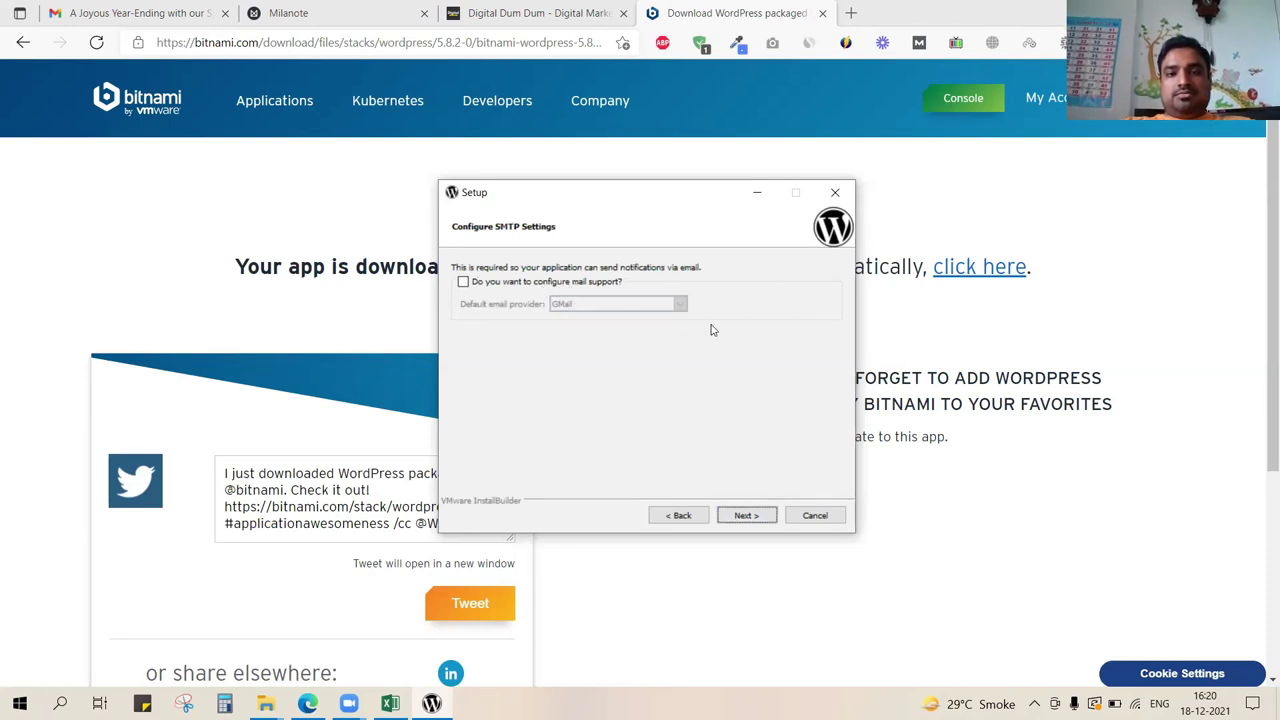
pyautogui.click(747, 516)
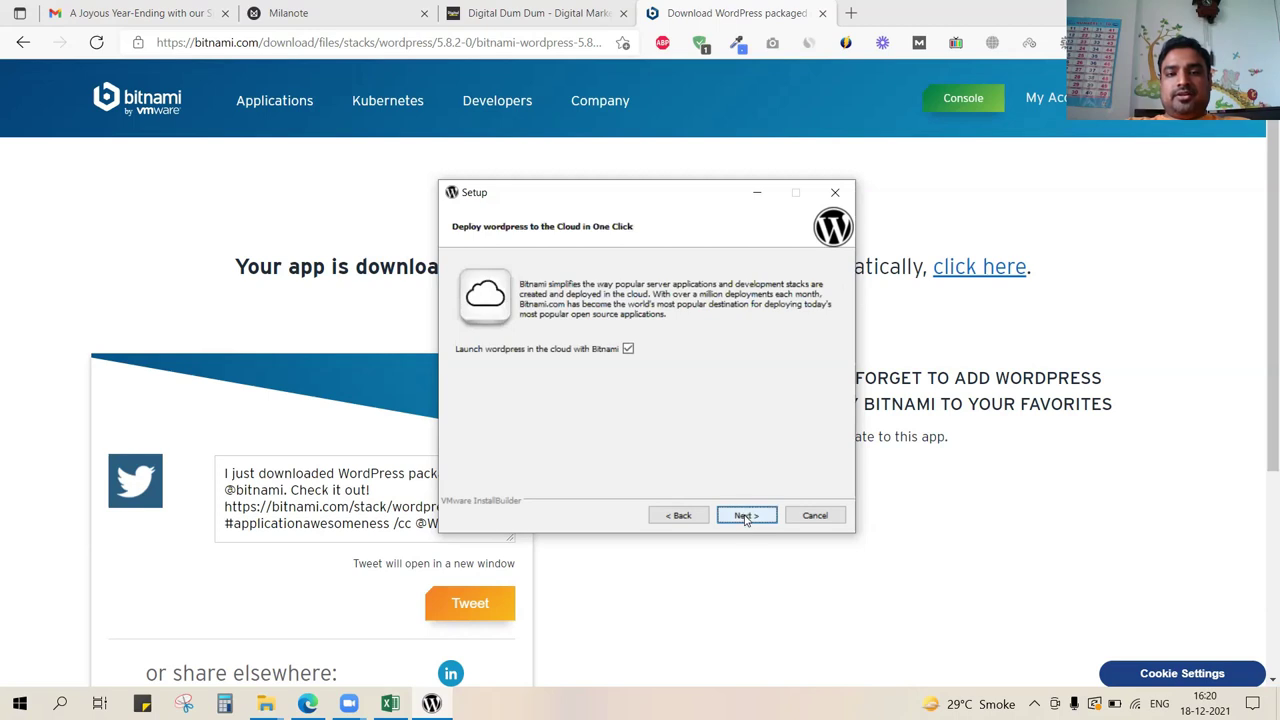
pyautogui.click(746, 516)
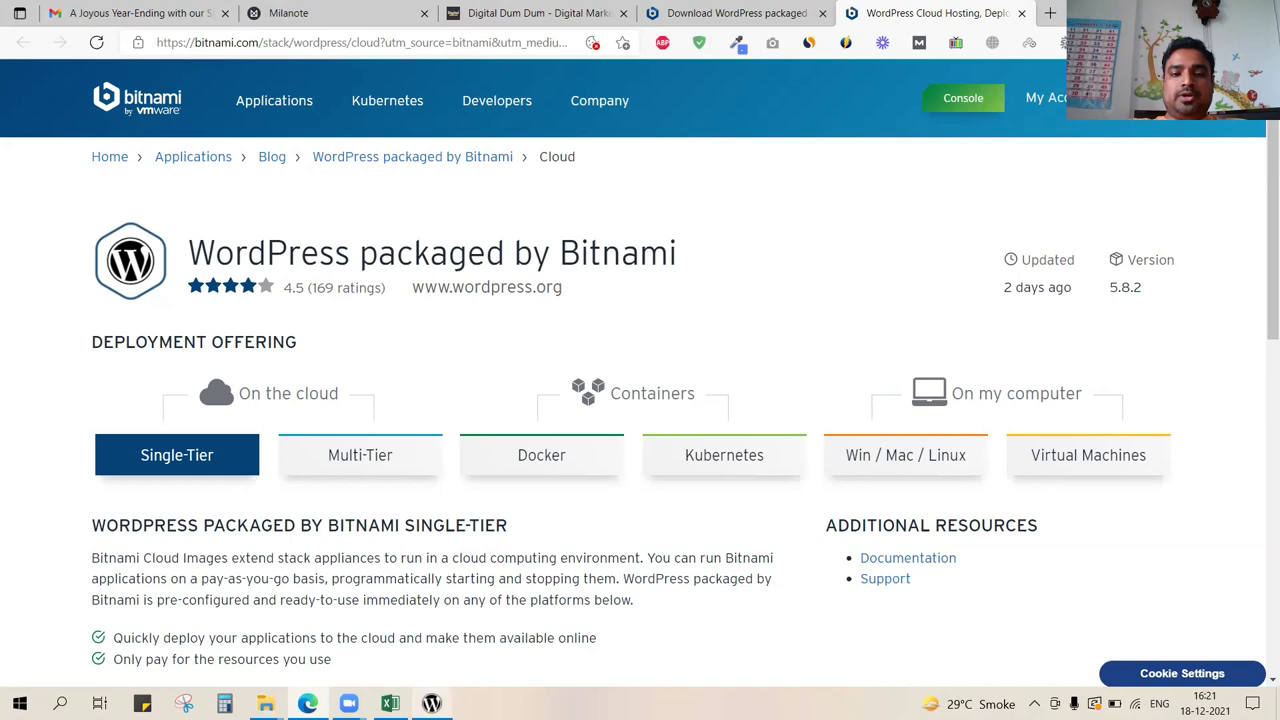
# - Start the WordPress installation from Ready to Install, then open a new Edge tab
pyautogui.hotkey('alt', 'Tab')
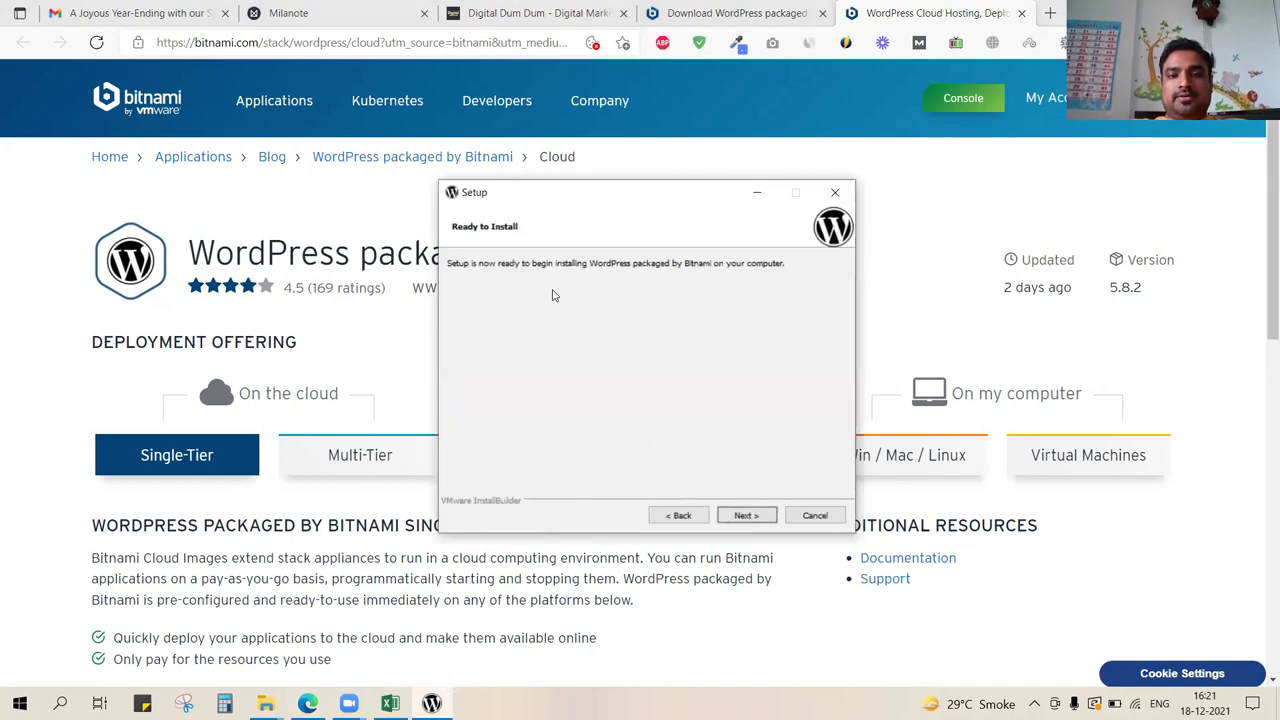
pyautogui.click(758, 514)
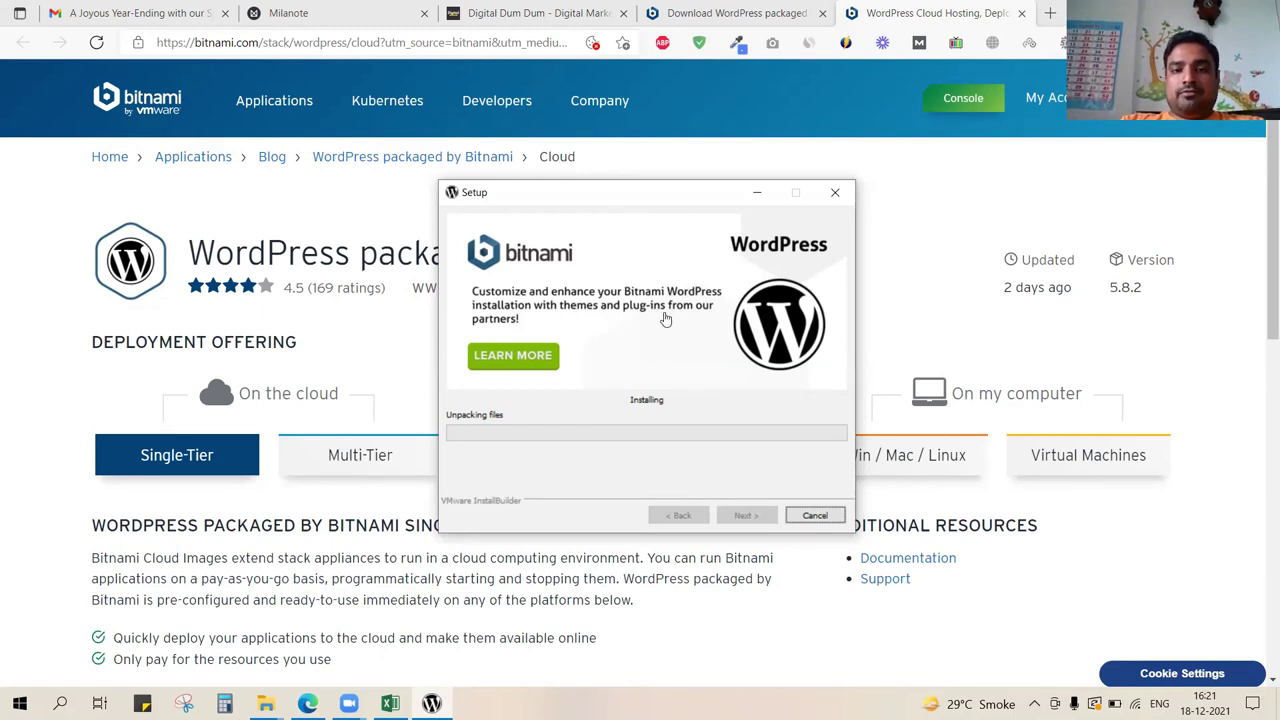
pyautogui.click(1050, 13)
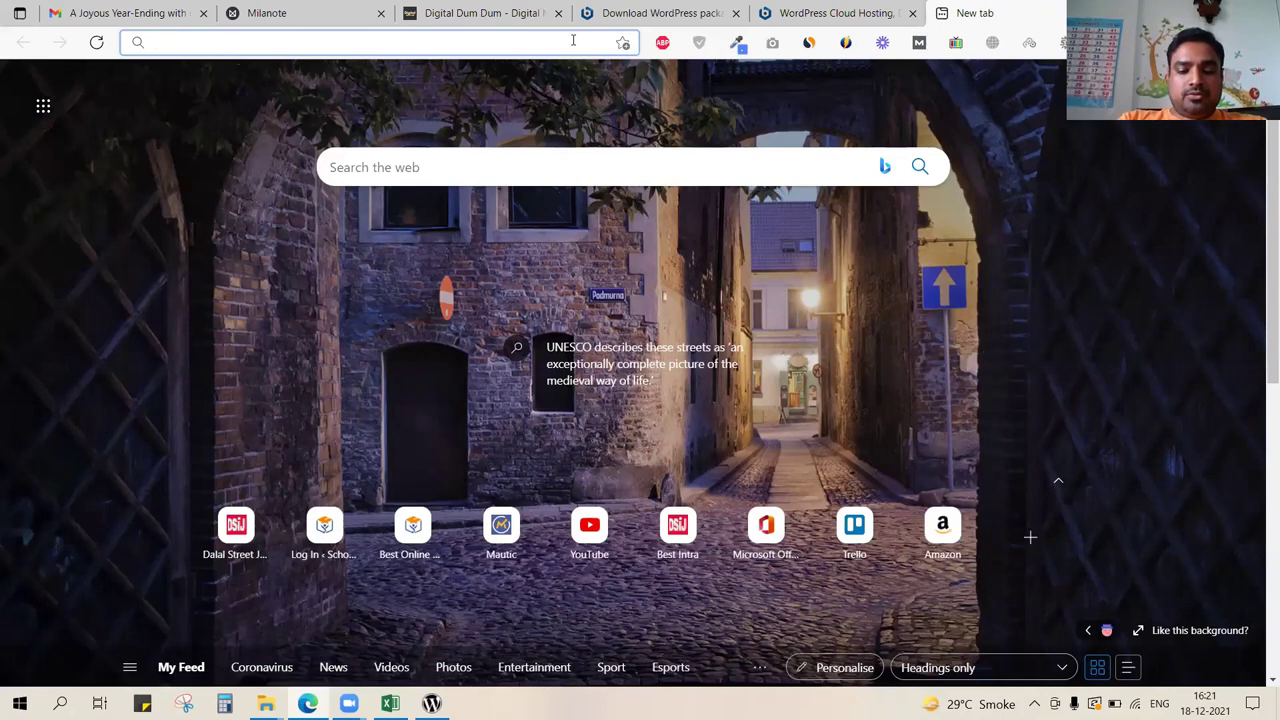
# - Search Google for the author's digital marketing Bitnami tutorial and filter to the WordPress install video
pyautogui.write('digital marke')
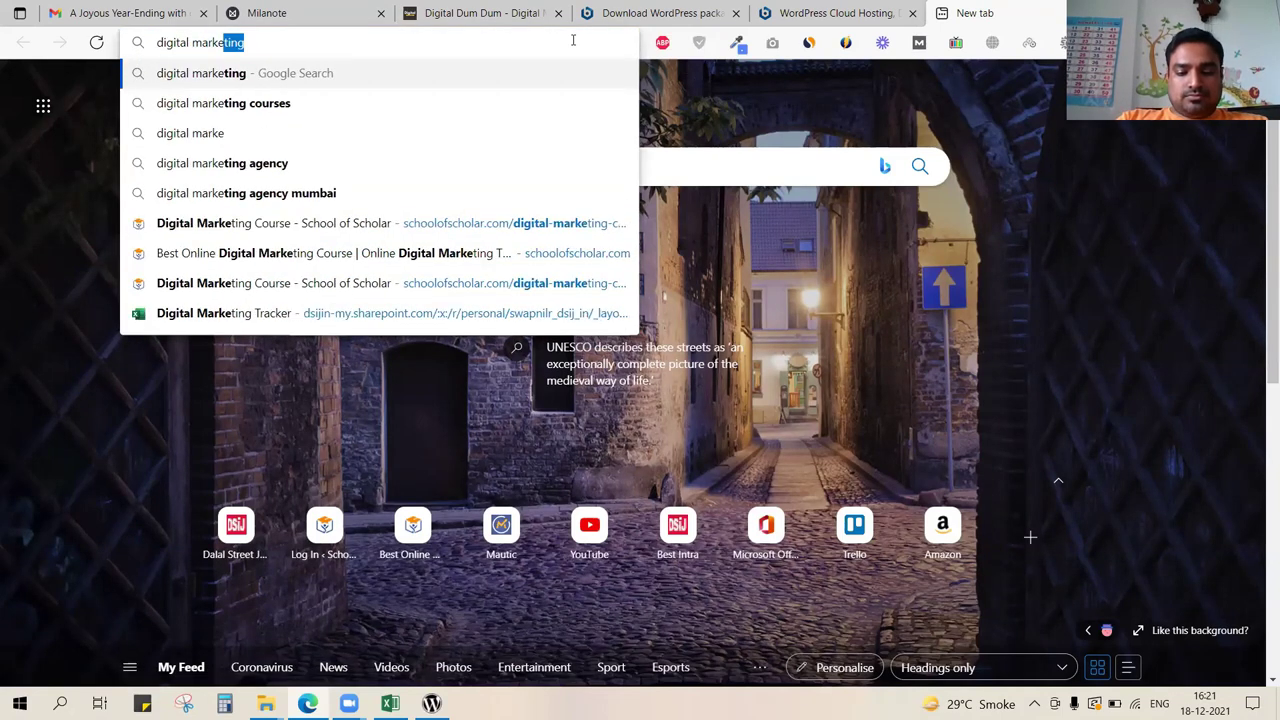
pyautogui.write('ting swapn')
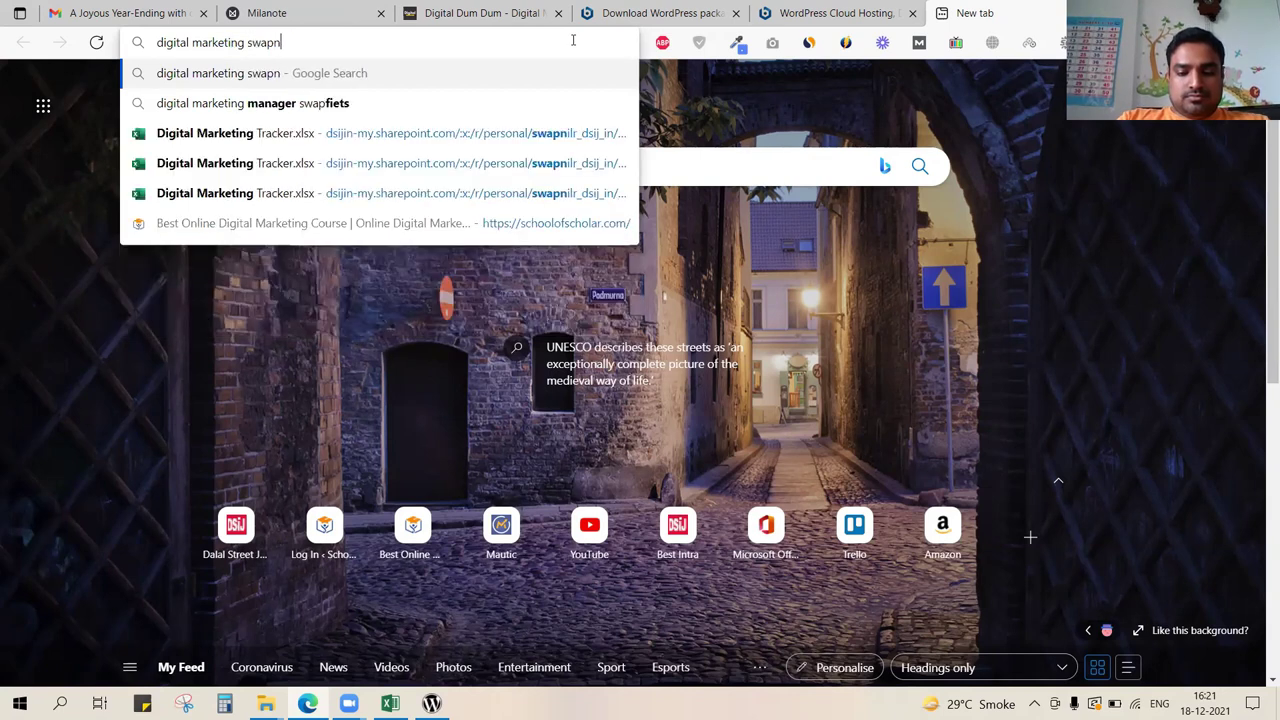
pyautogui.write('il rathod')
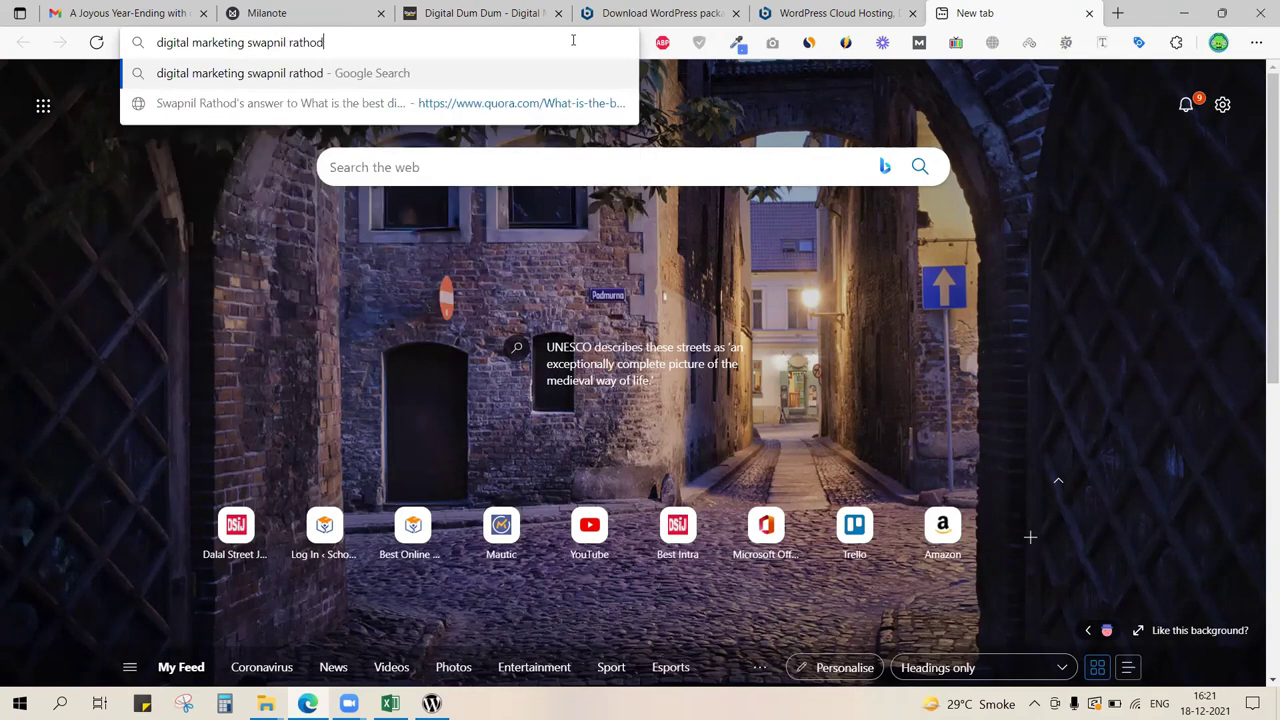
pyautogui.press('Return')
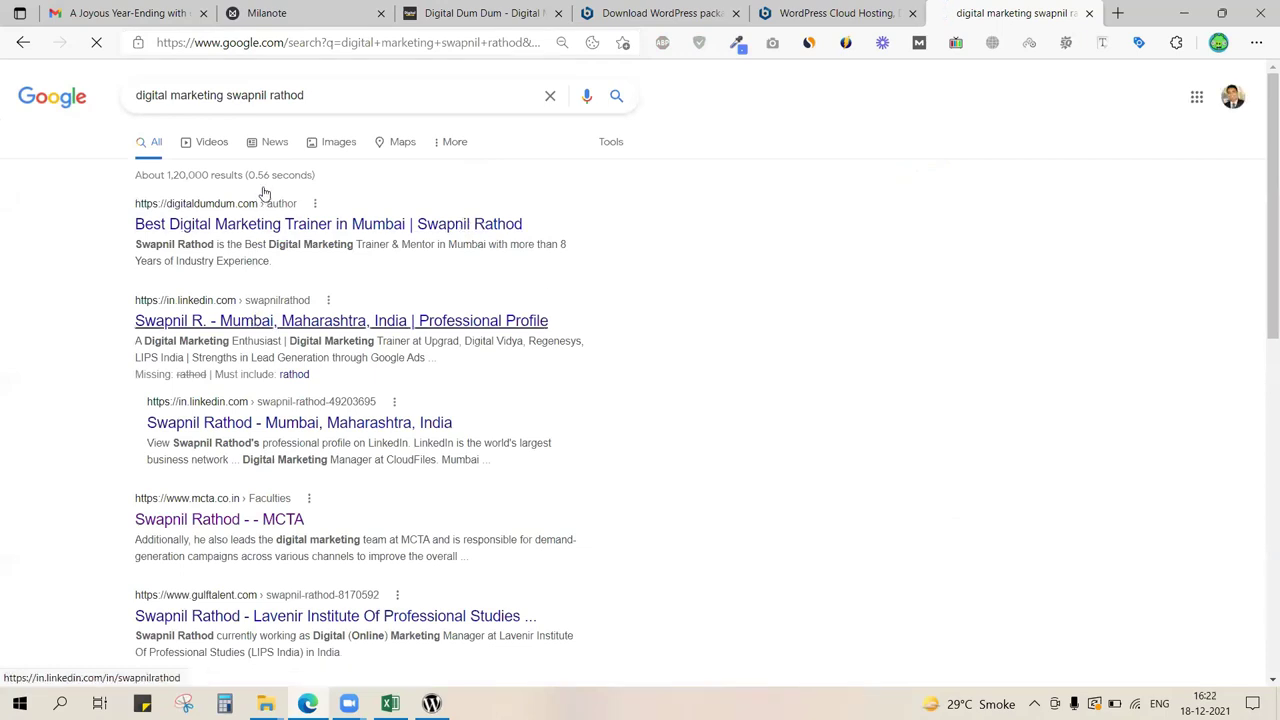
pyautogui.click(322, 84)
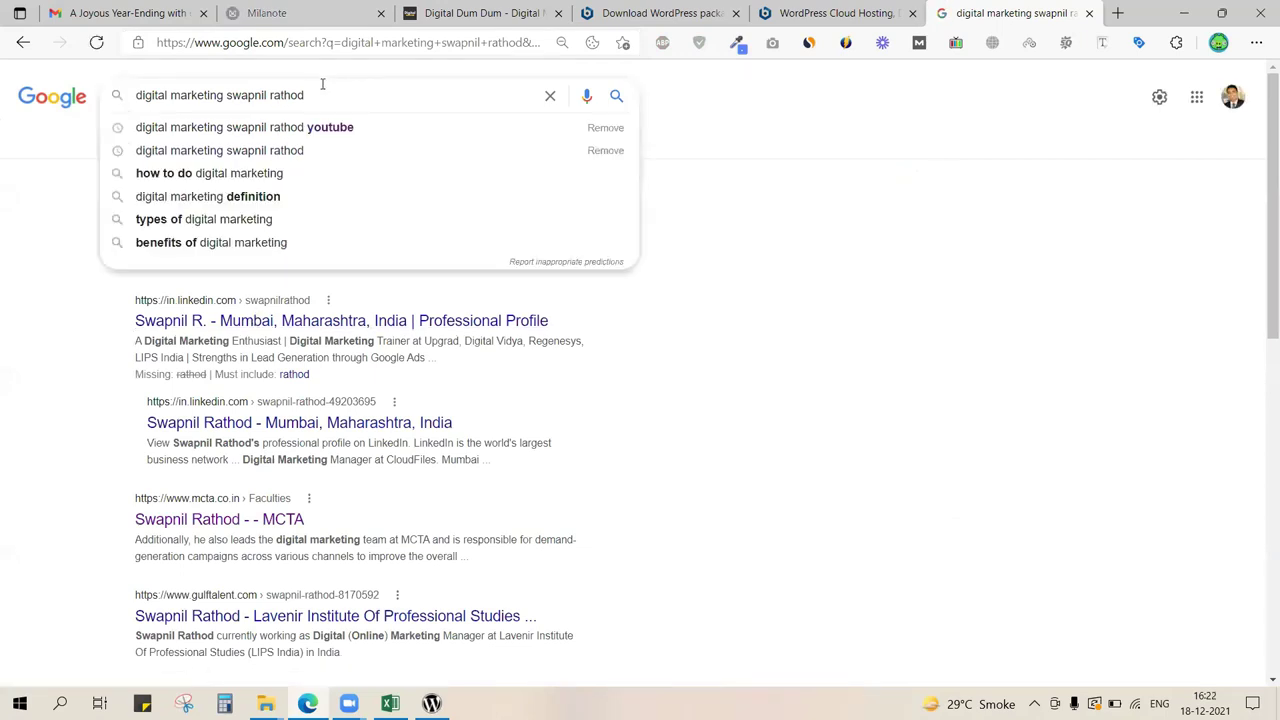
pyautogui.write('b')
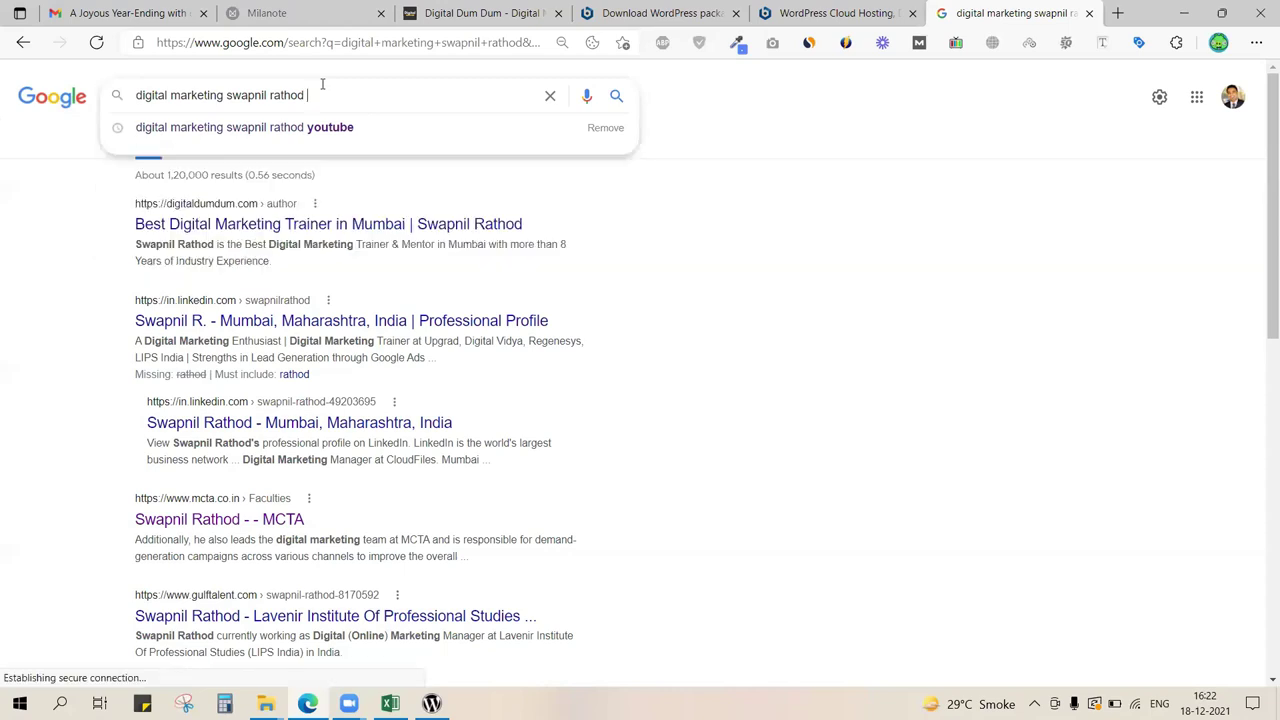
pyautogui.write('itnami')
pyautogui.press('Return')
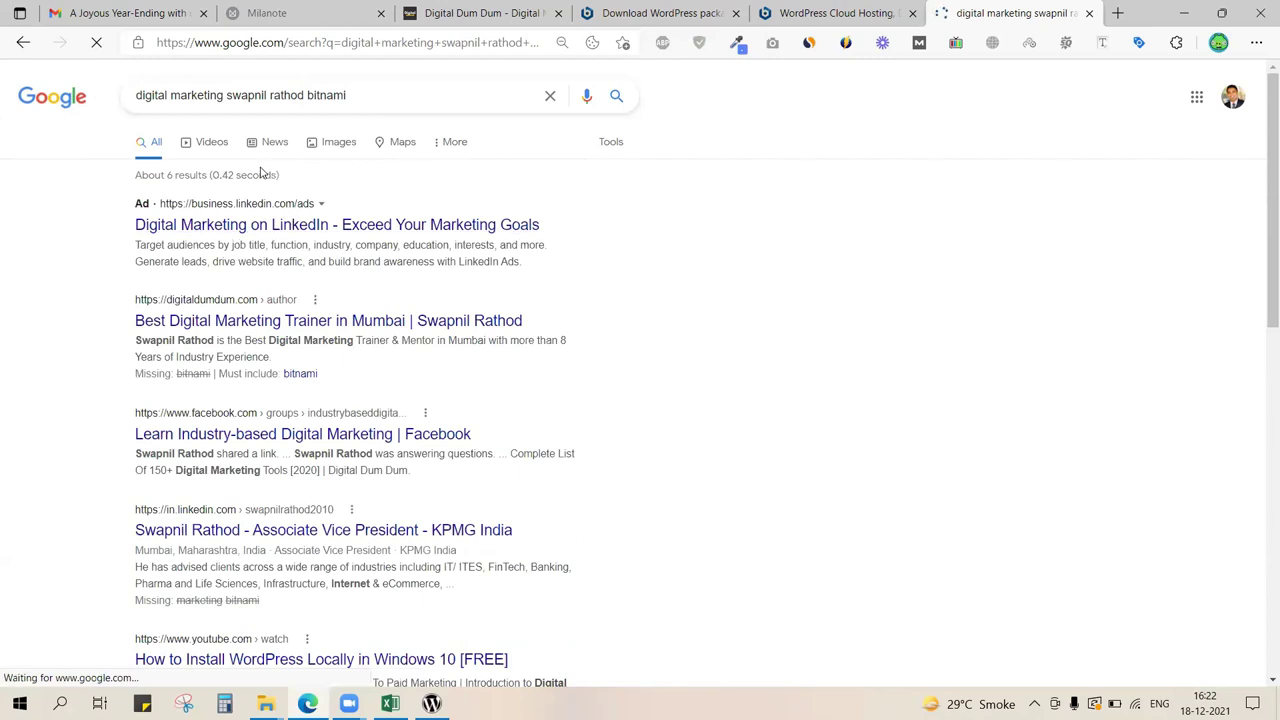
pyautogui.click(219, 145)
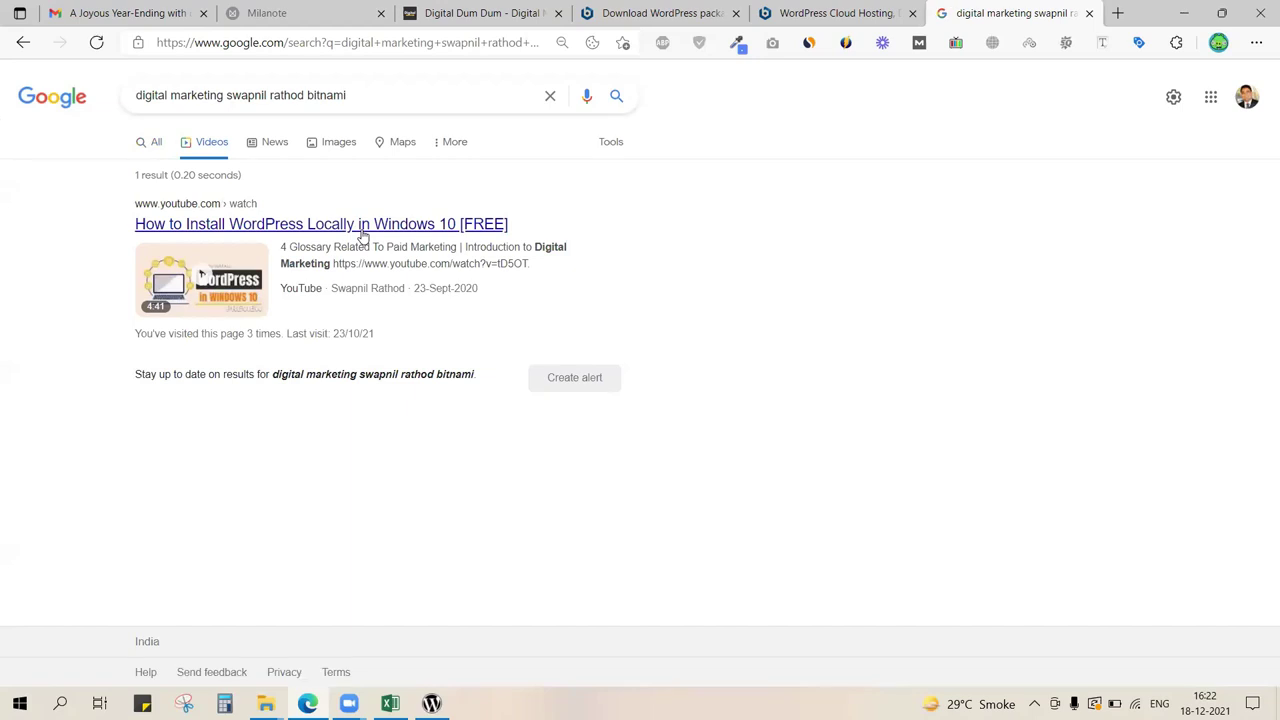
pyautogui.keyDown('ctrl'); pyautogui.click(363, 228); pyautogui.keyUp('ctrl')
# - Open the 'How to Install WordPress Locally in Windows 10 [FREE]' YouTube video and toggle playback
pyautogui.click(1005, 13)
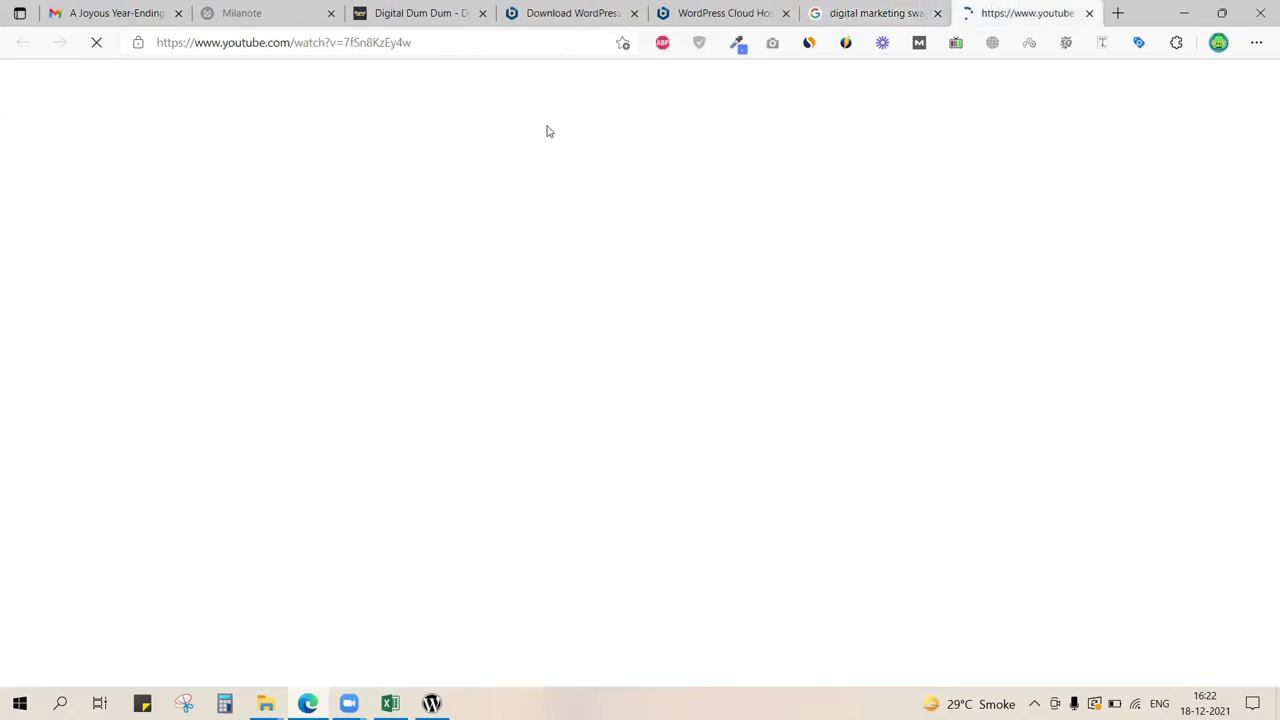
pyautogui.click(440, 40)
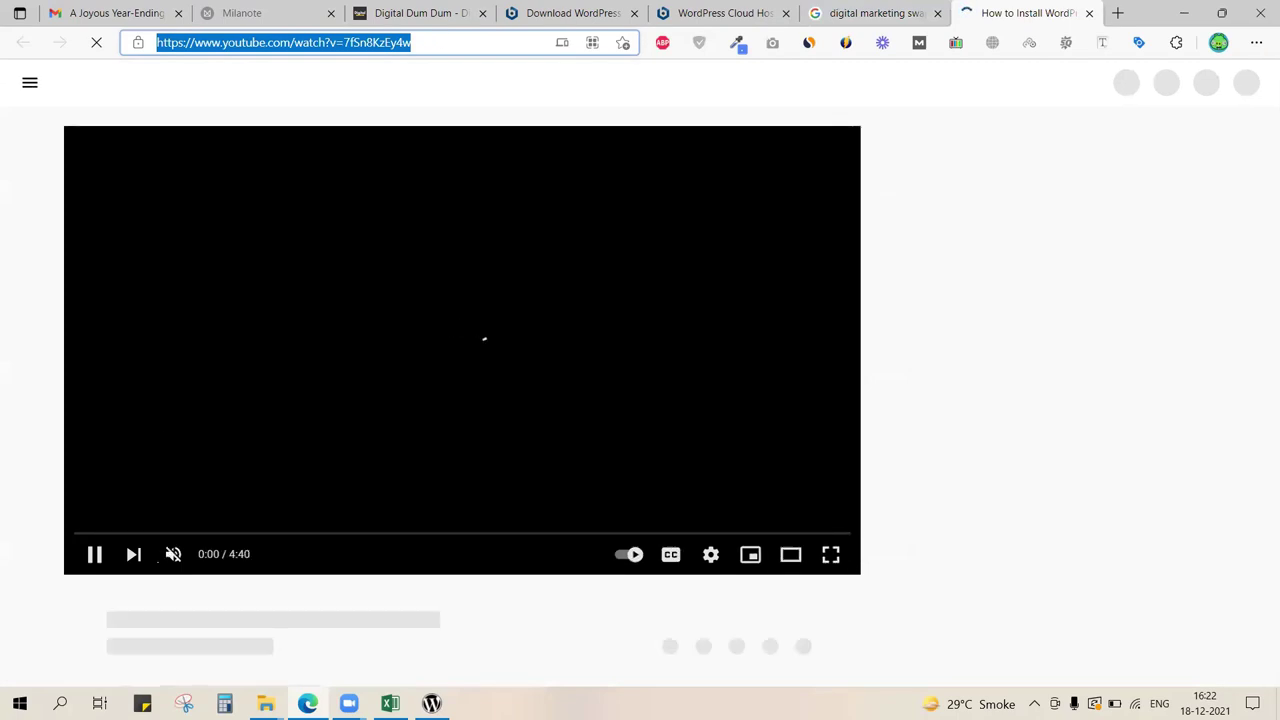
pyautogui.click(94, 554)
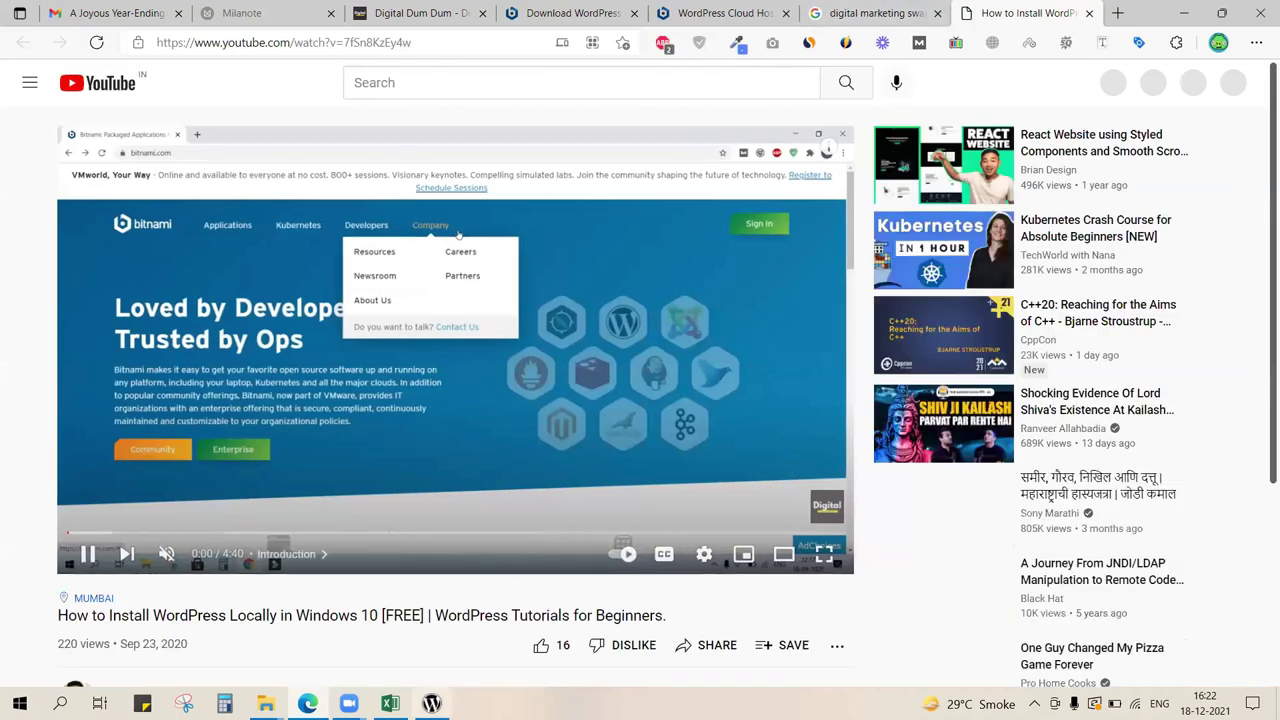
pyautogui.moveTo(348, 703)
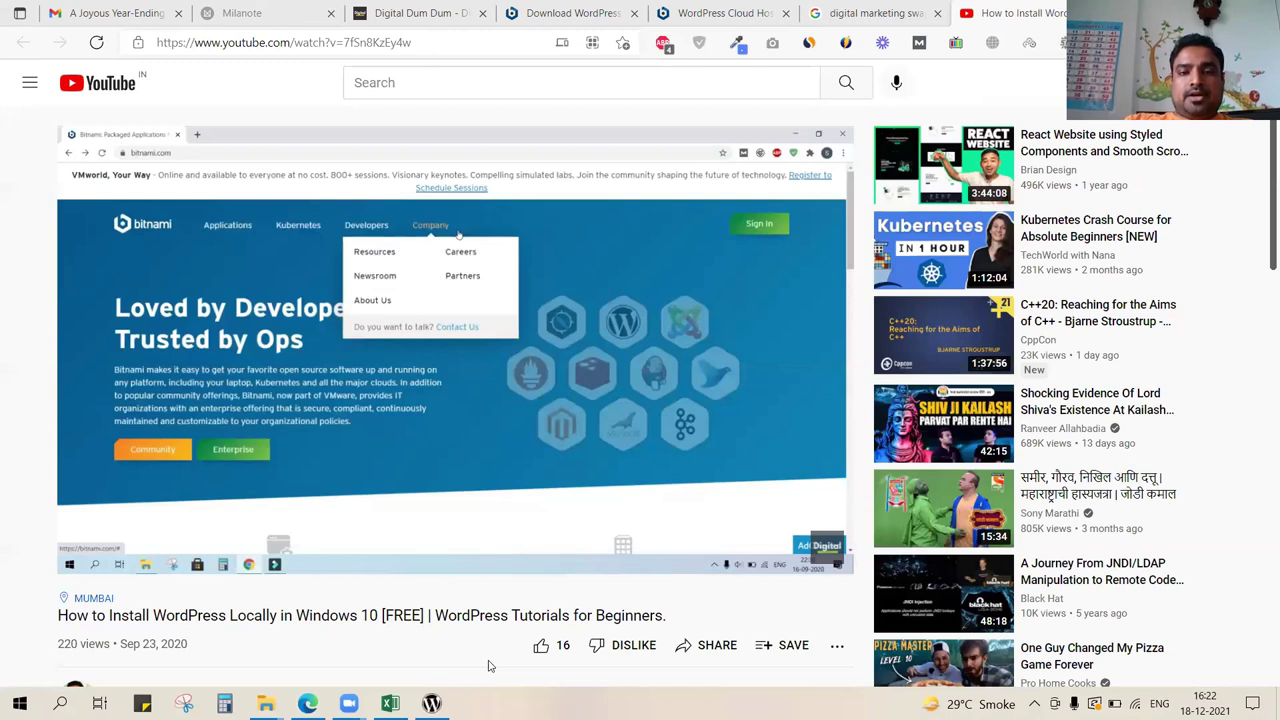
# - Close the Google, YouTube and WordPress Cloud Hosting tabs, returning to the Bitnami download tab
pyautogui.click(938, 13)
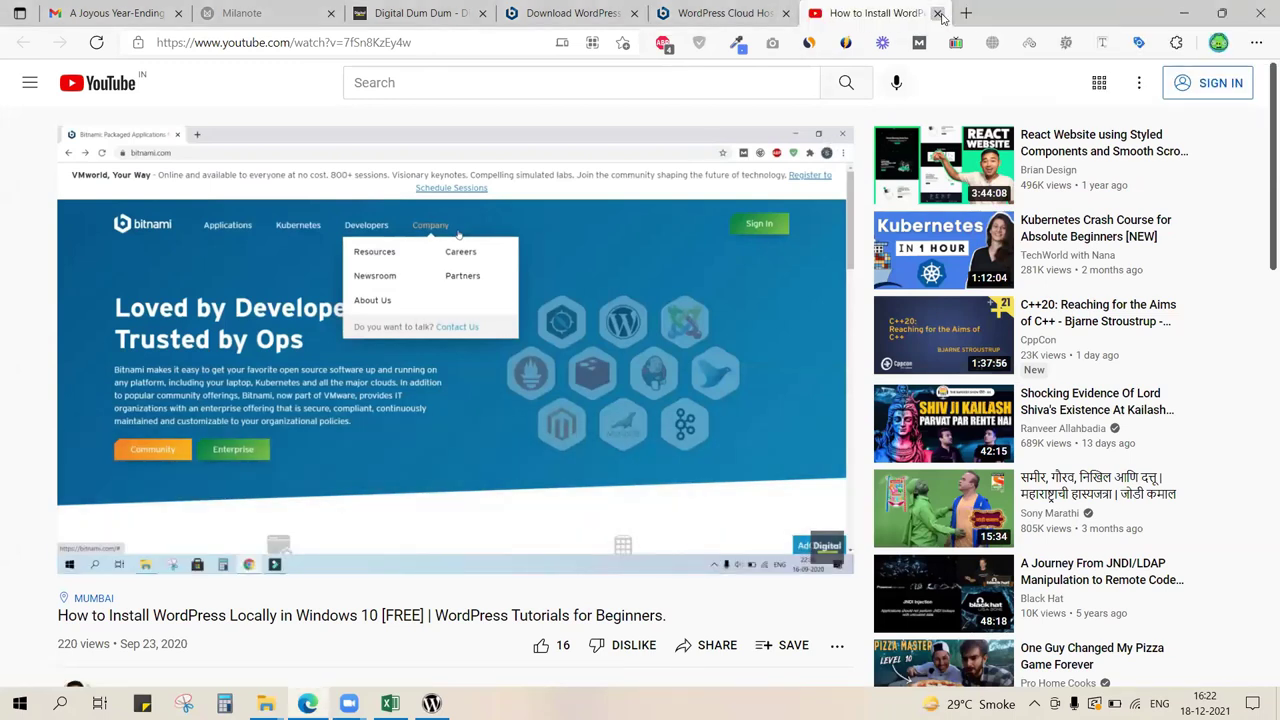
pyautogui.click(939, 13)
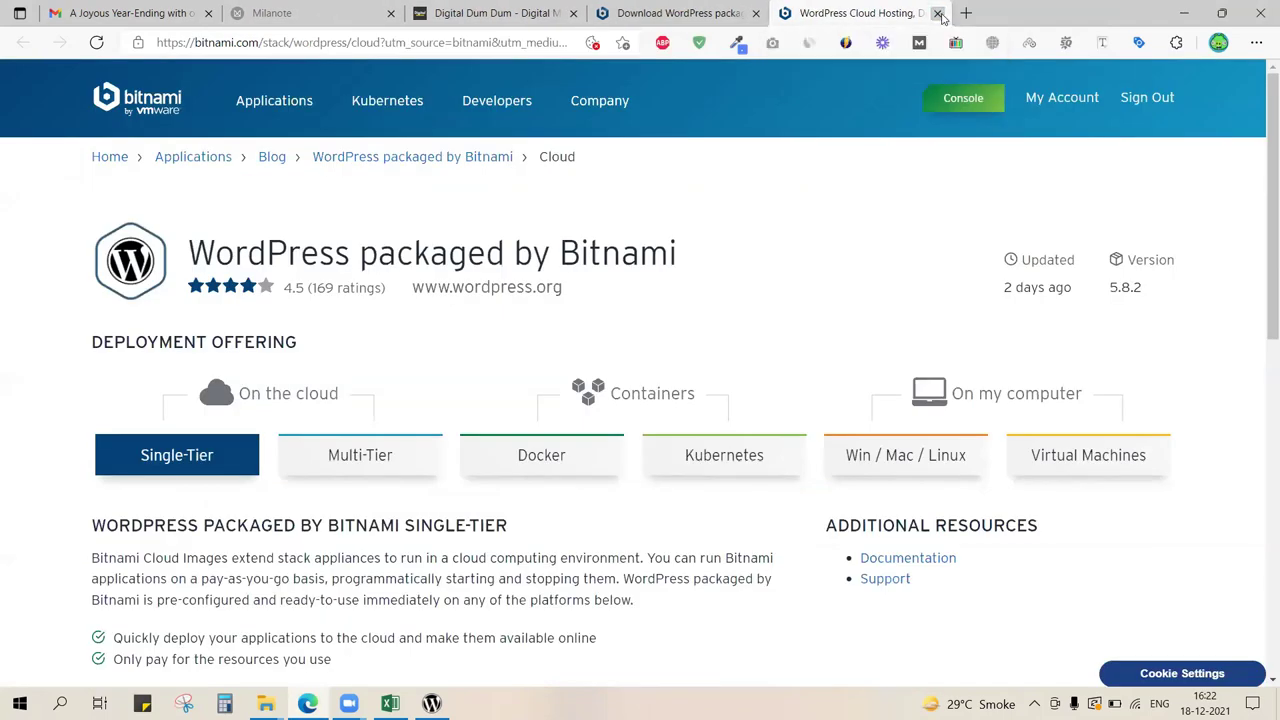
pyautogui.click(938, 13)
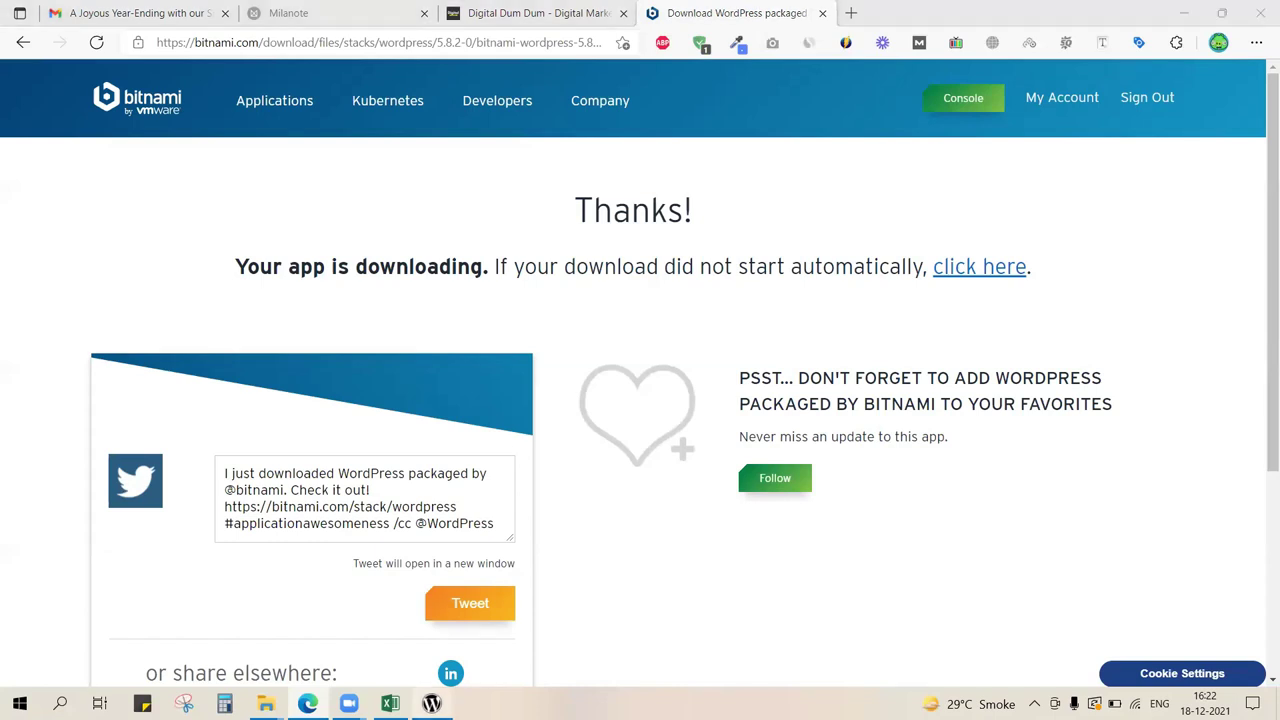
pyautogui.moveTo(431, 703)
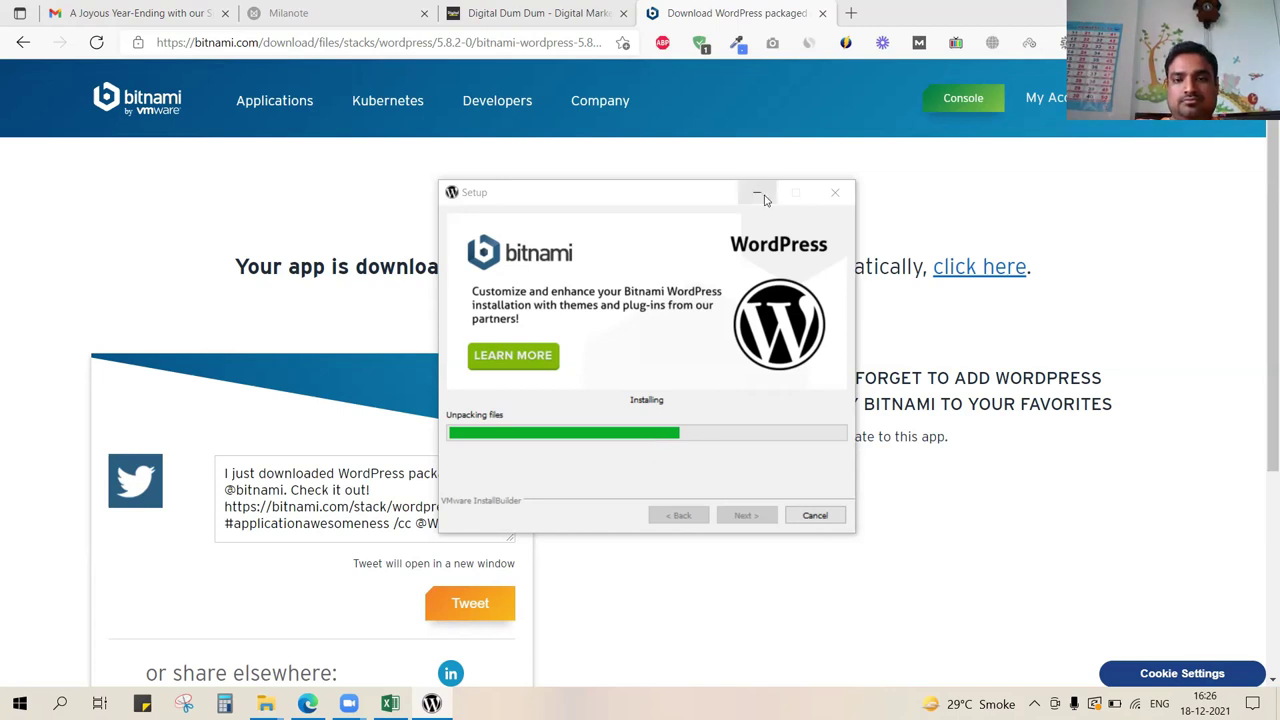
# - Check the installer's file-unpacking progress, then return Edge to the Bitnami home page
pyautogui.click(798, 418)
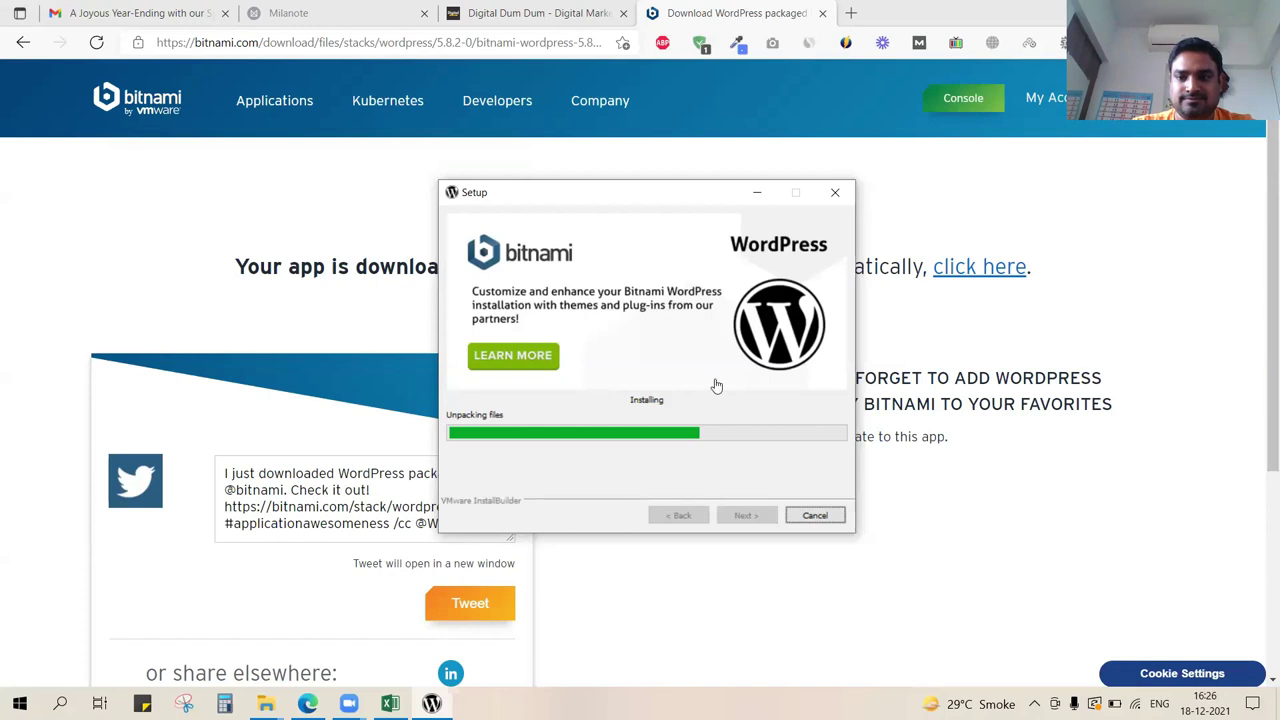
pyautogui.click(593, 609)
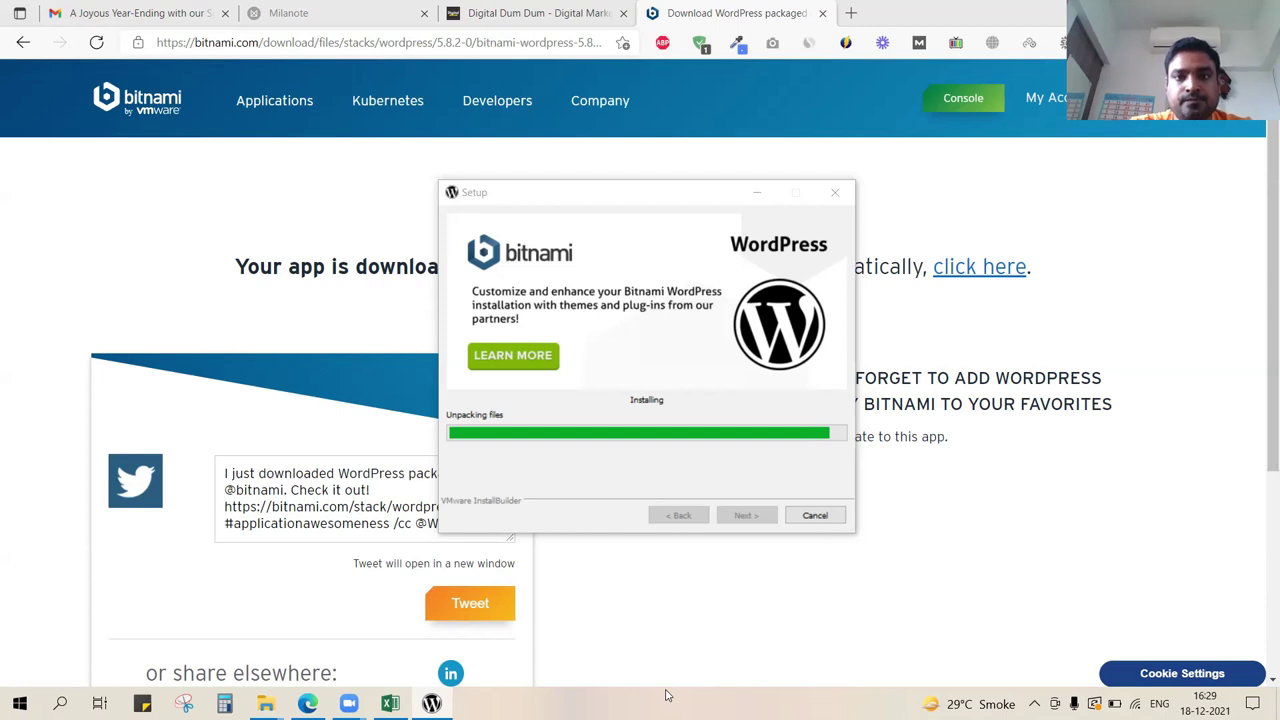
pyautogui.click(168, 110)
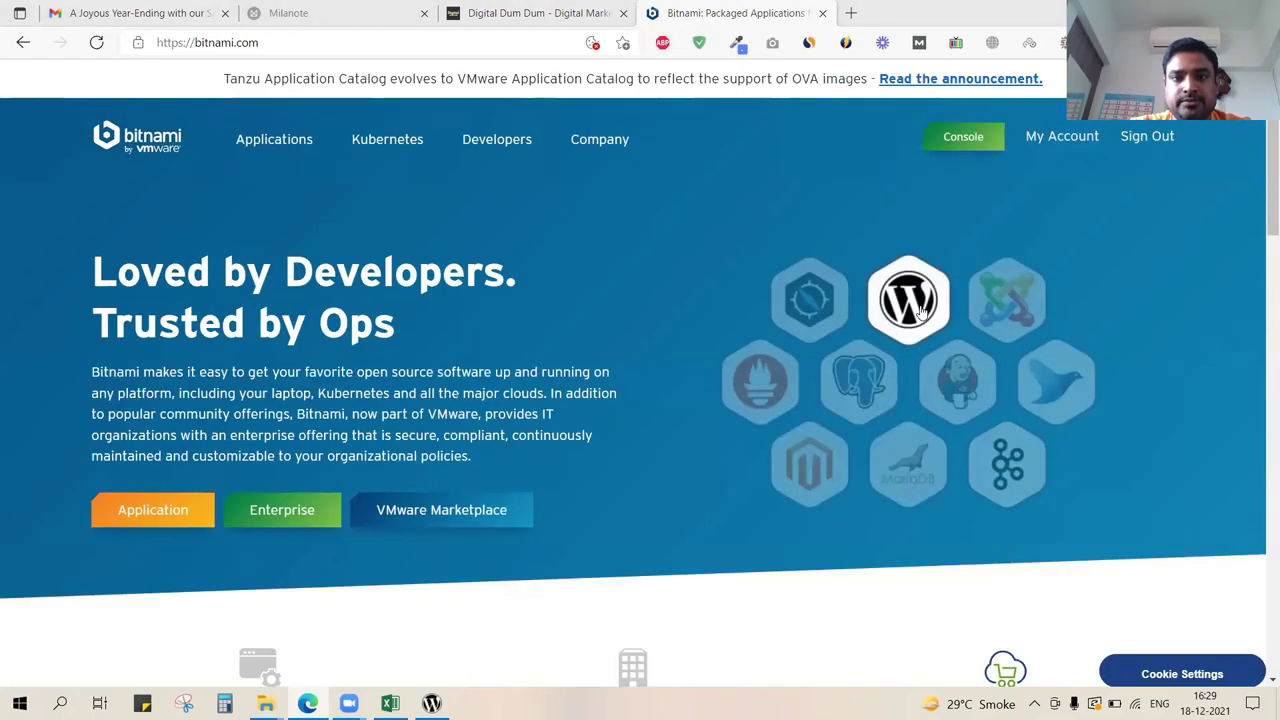
# - Open Bitnami's WordPress page and show the installers for your own computer
pyautogui.click(921, 311)
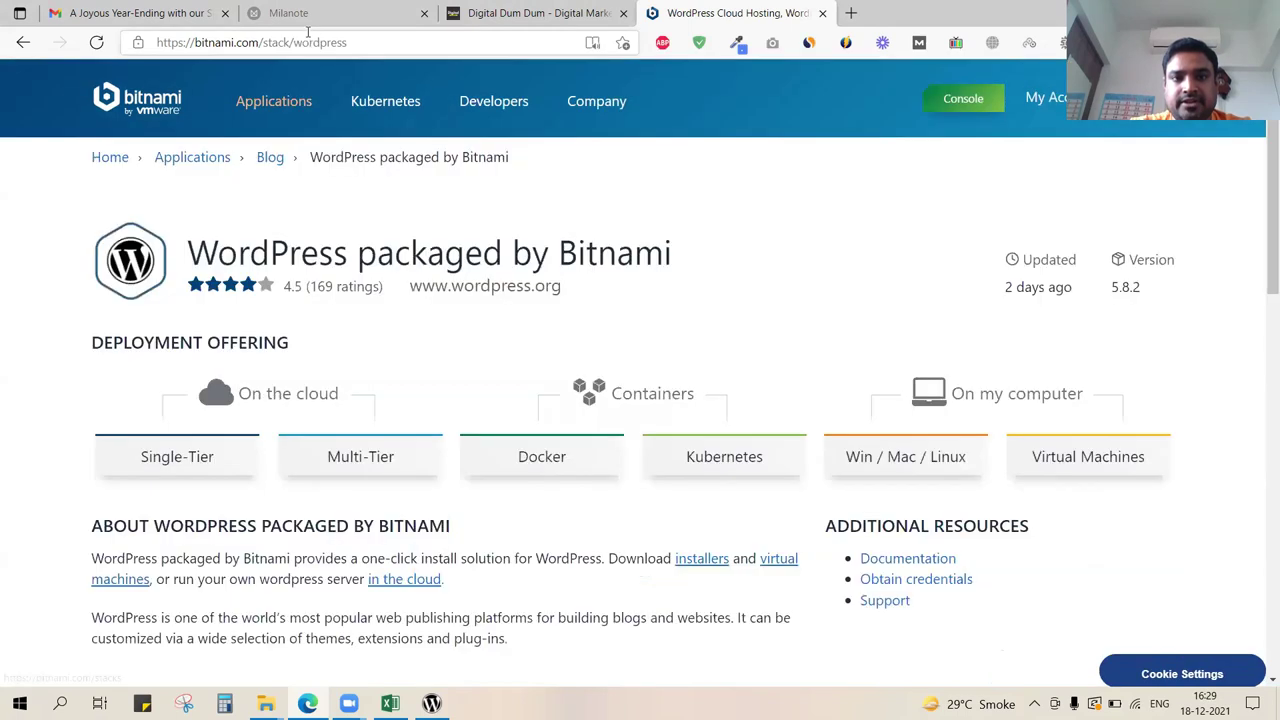
pyautogui.scroll(-1, 455, 278)
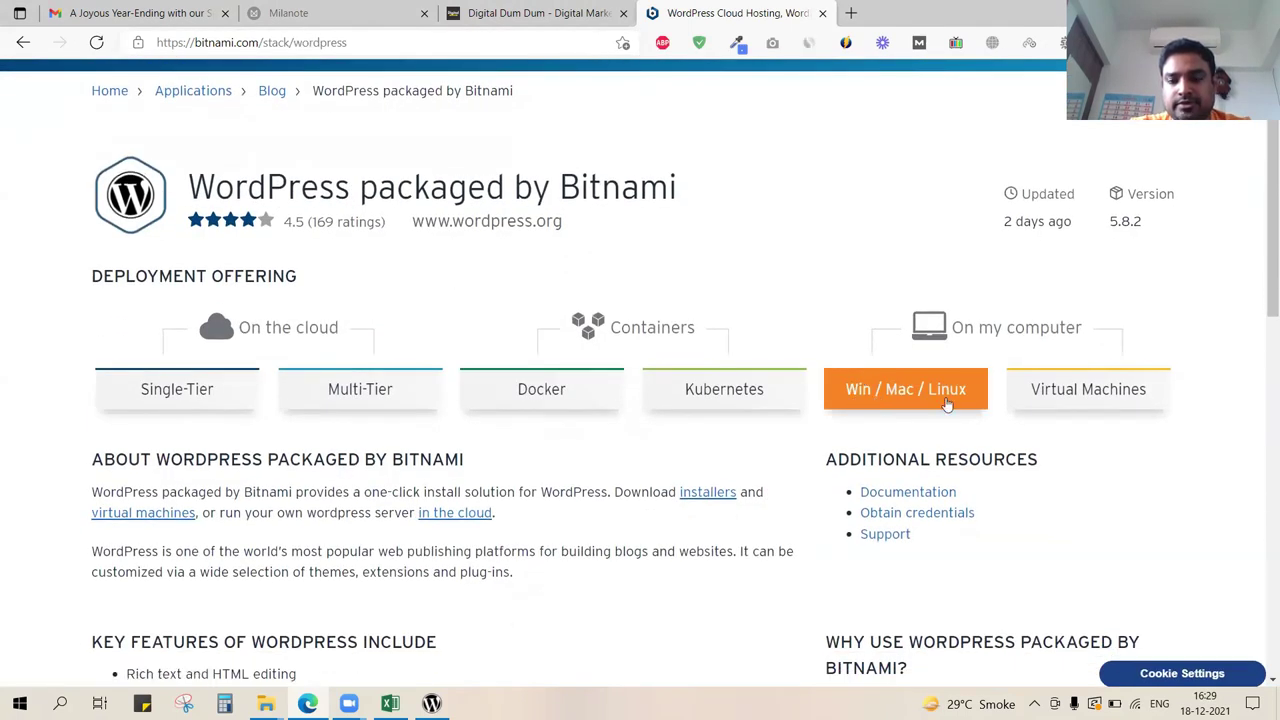
pyautogui.click(871, 395)
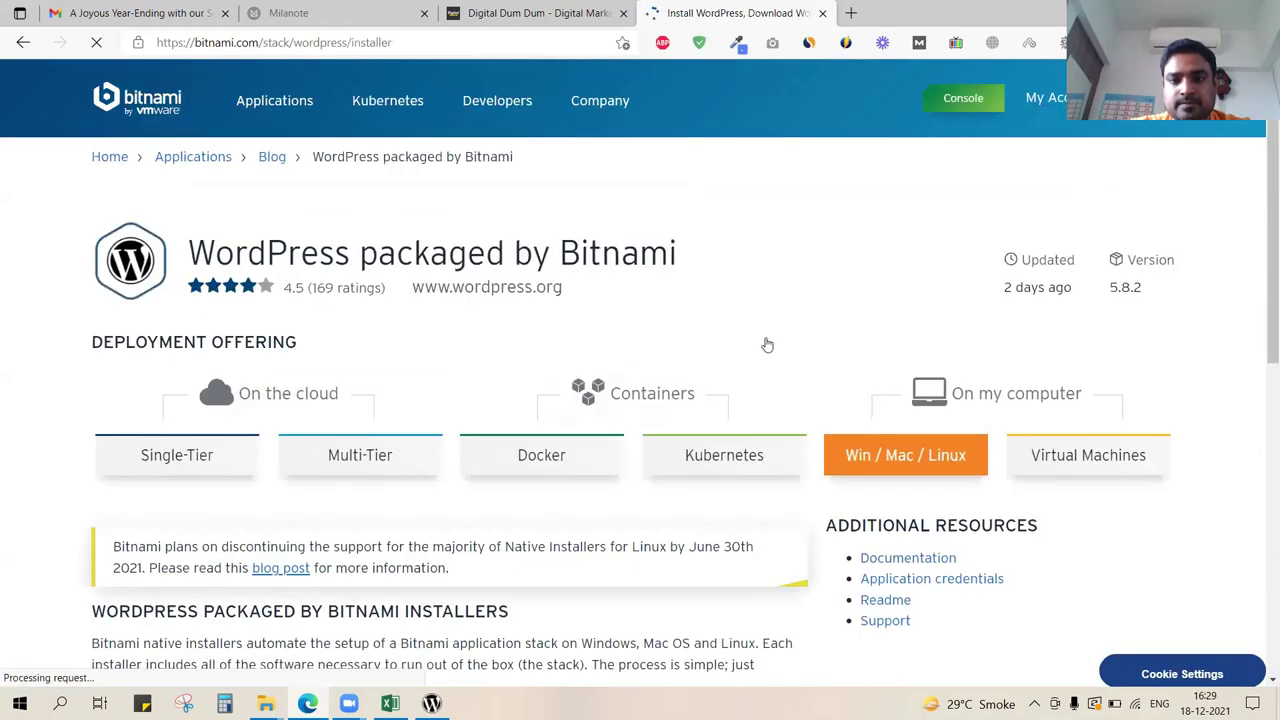
# - Close the blank cmd.exe console and bring the WordPress installer progress back into view
pyautogui.scroll(-4, 559, 336)
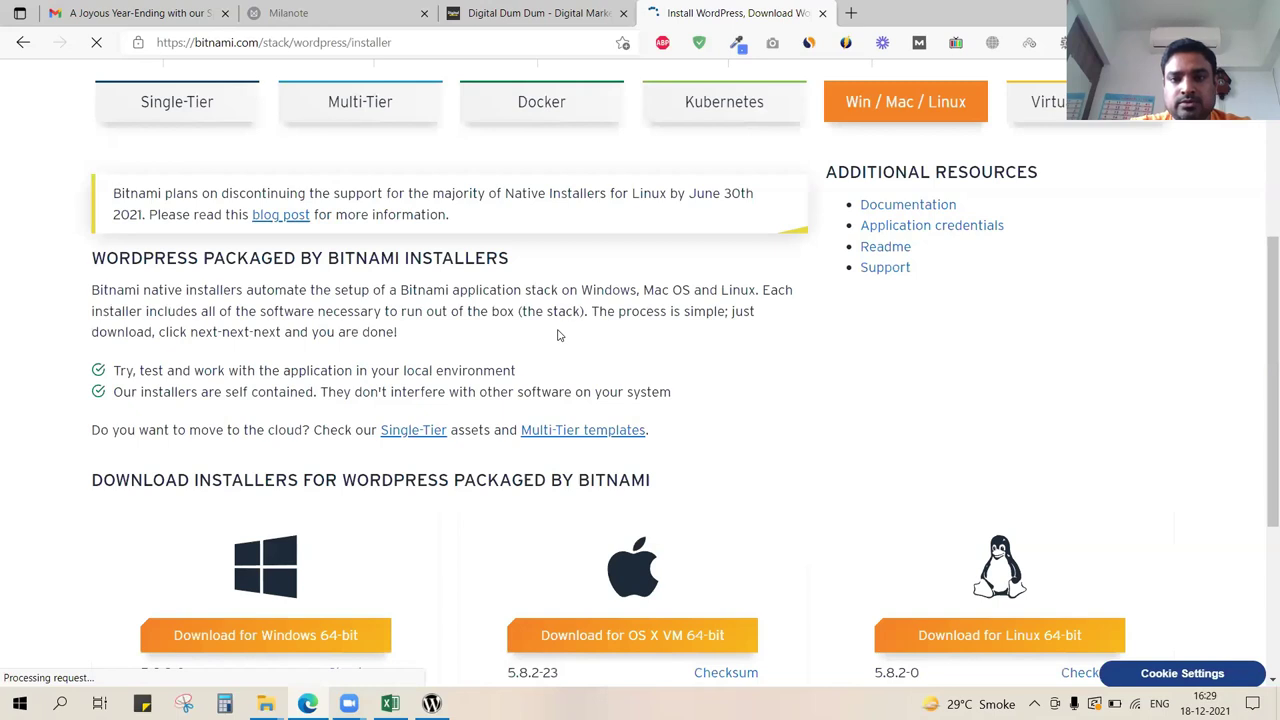
pyautogui.scroll(-3, 592, 160)
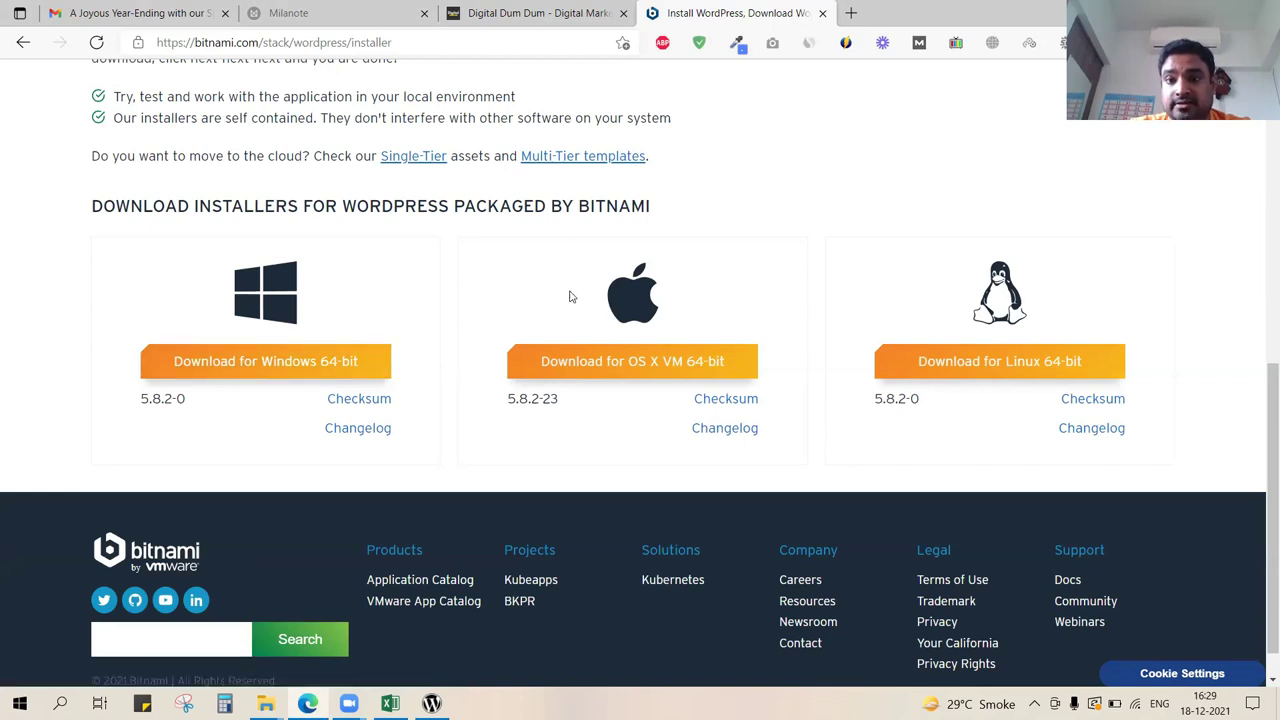
pyautogui.scroll(5, 845, 295)
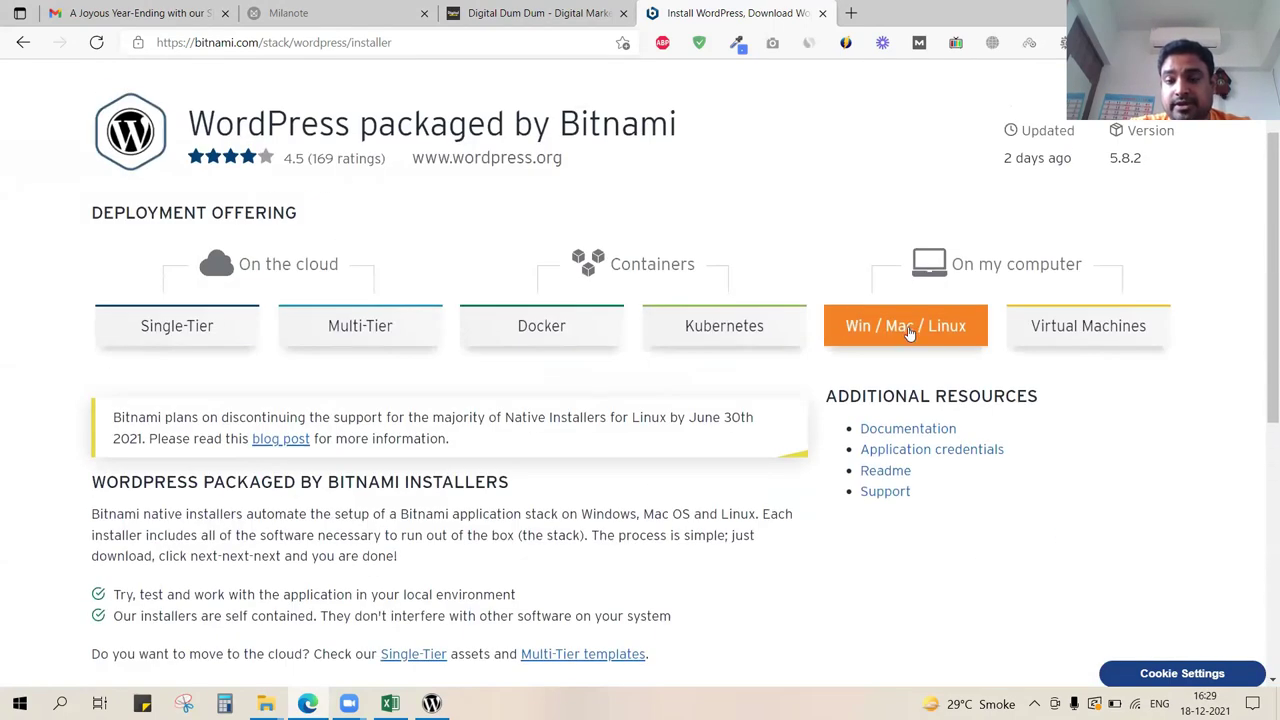
pyautogui.scroll(-3, 910, 333)
pyautogui.scroll(-2, 910, 333)
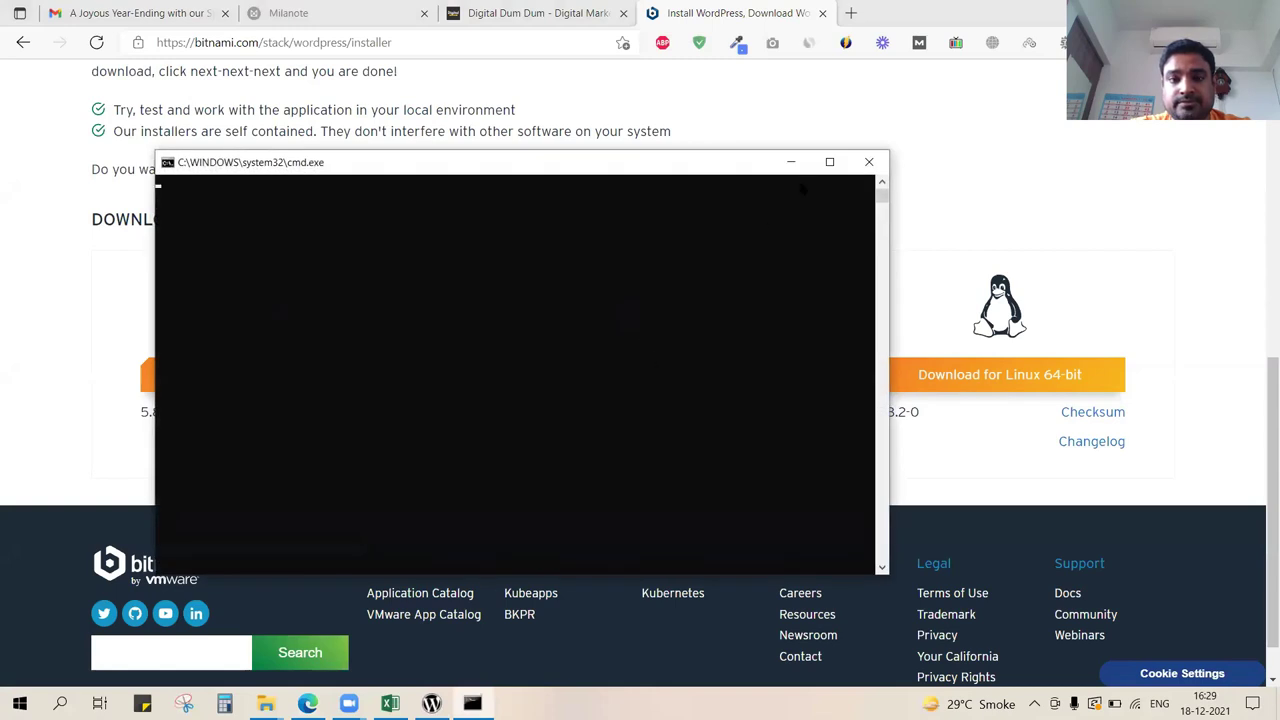
pyautogui.click(869, 162)
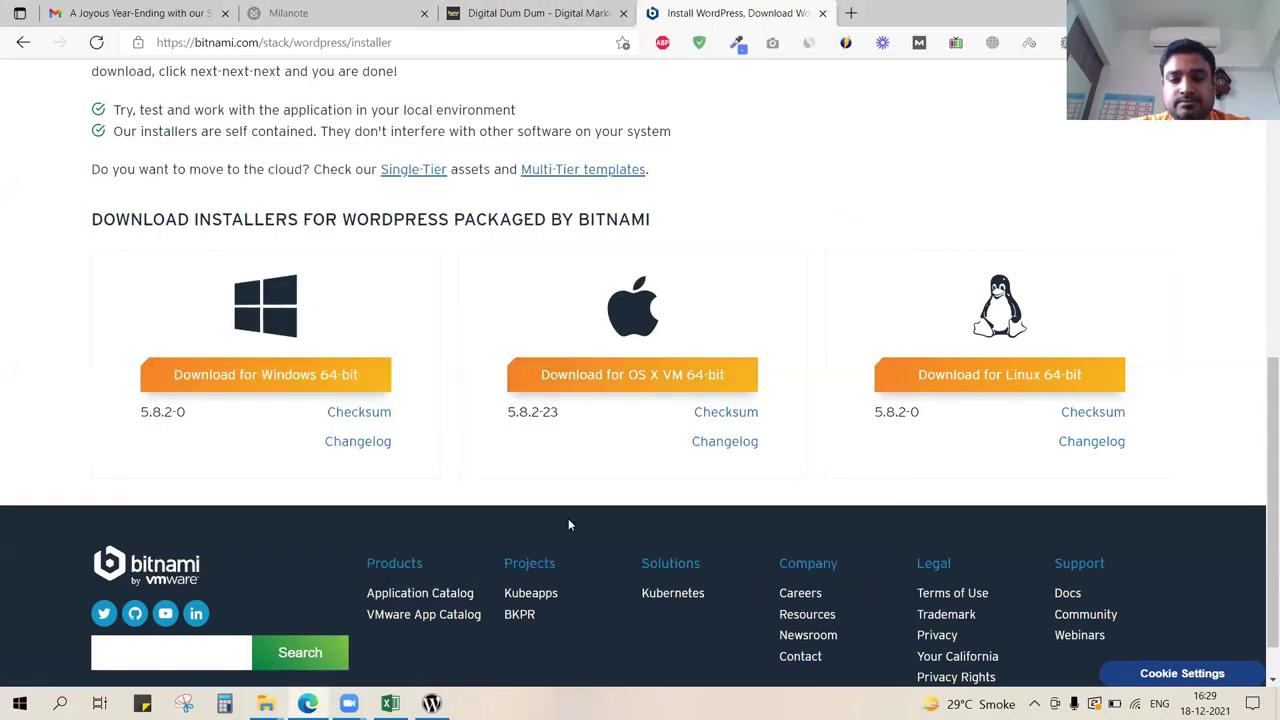
pyautogui.click(431, 703)
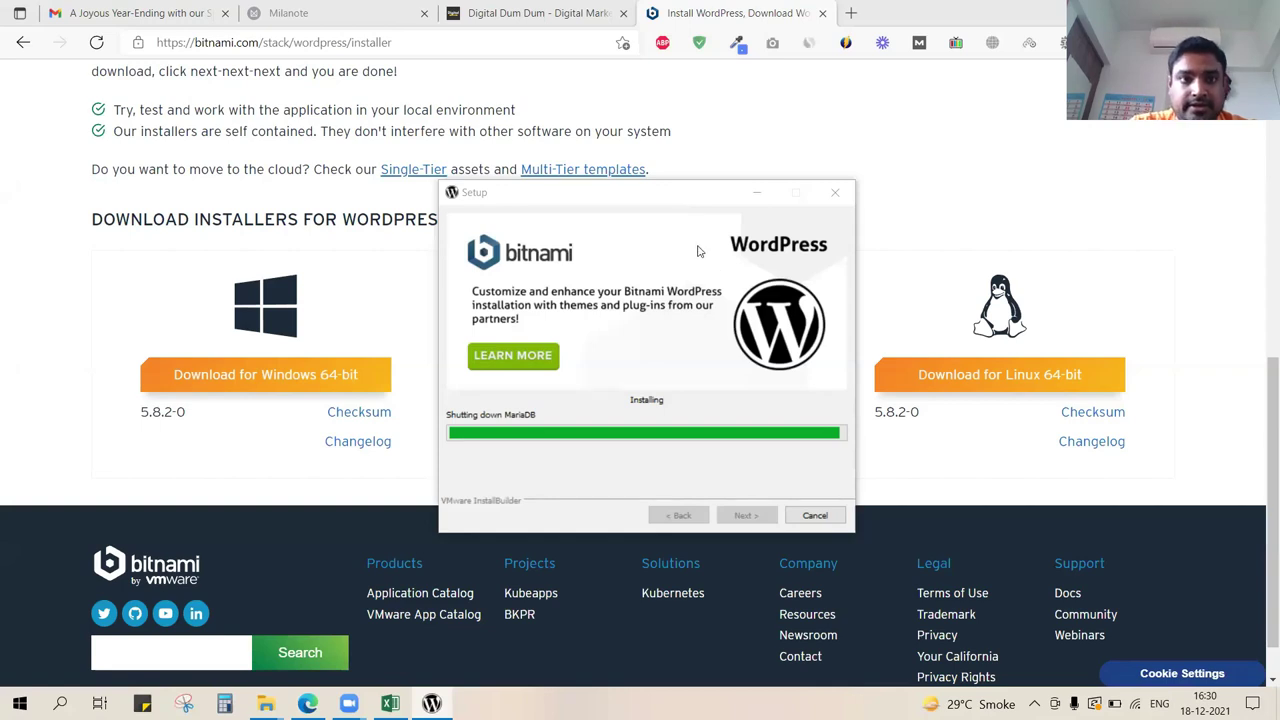
# - Leave the installer running and switch to the Milanote board tab in Edge
pyautogui.click(369, 12)
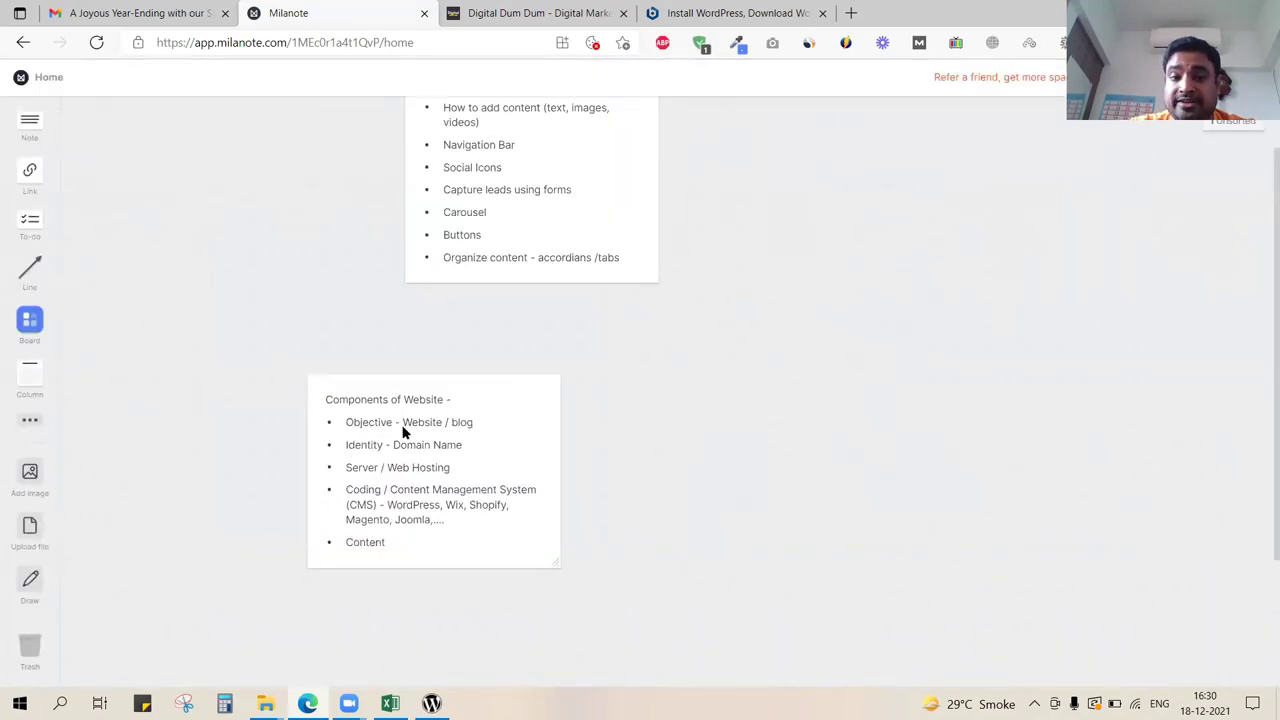
pyautogui.moveTo(320, 387); pyautogui.dragTo(155, 274)
pyautogui.moveTo(31, 124); pyautogui.dragTo(487, 405)
pyautogui.scroll(5, 544, 402)
pyautogui.scroll(2, 544, 402)
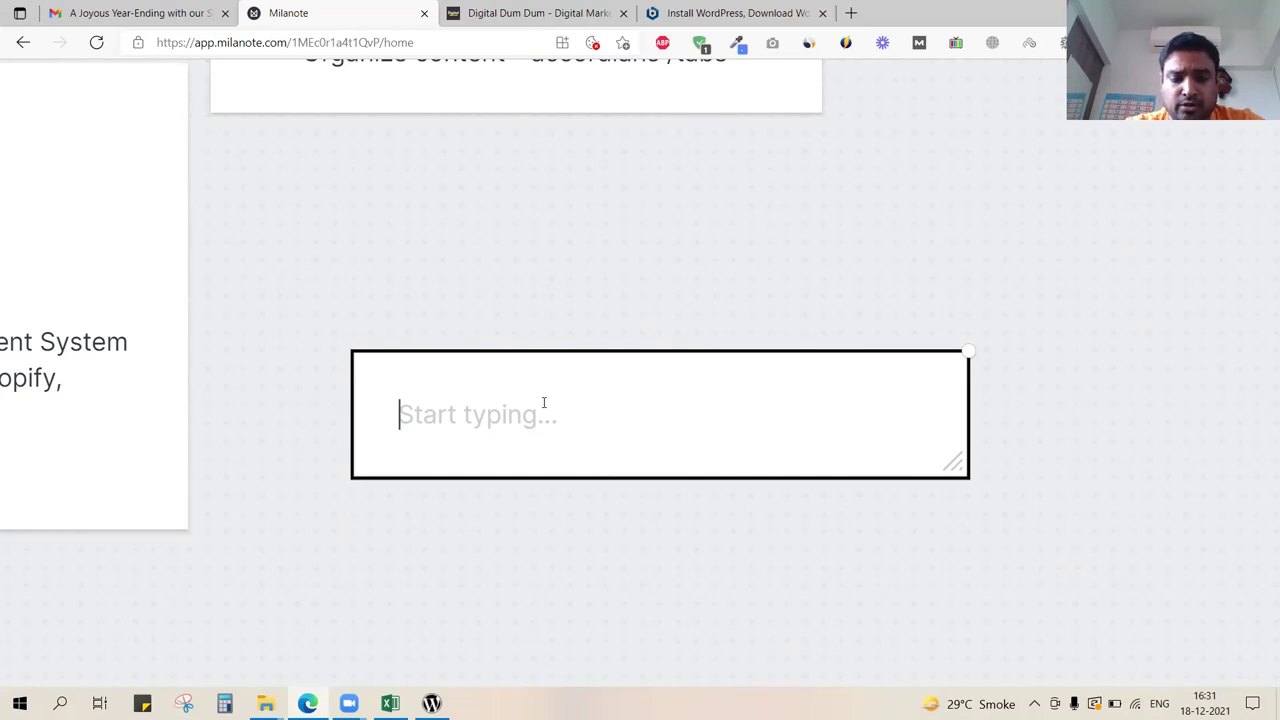
pyautogui.write('www.')
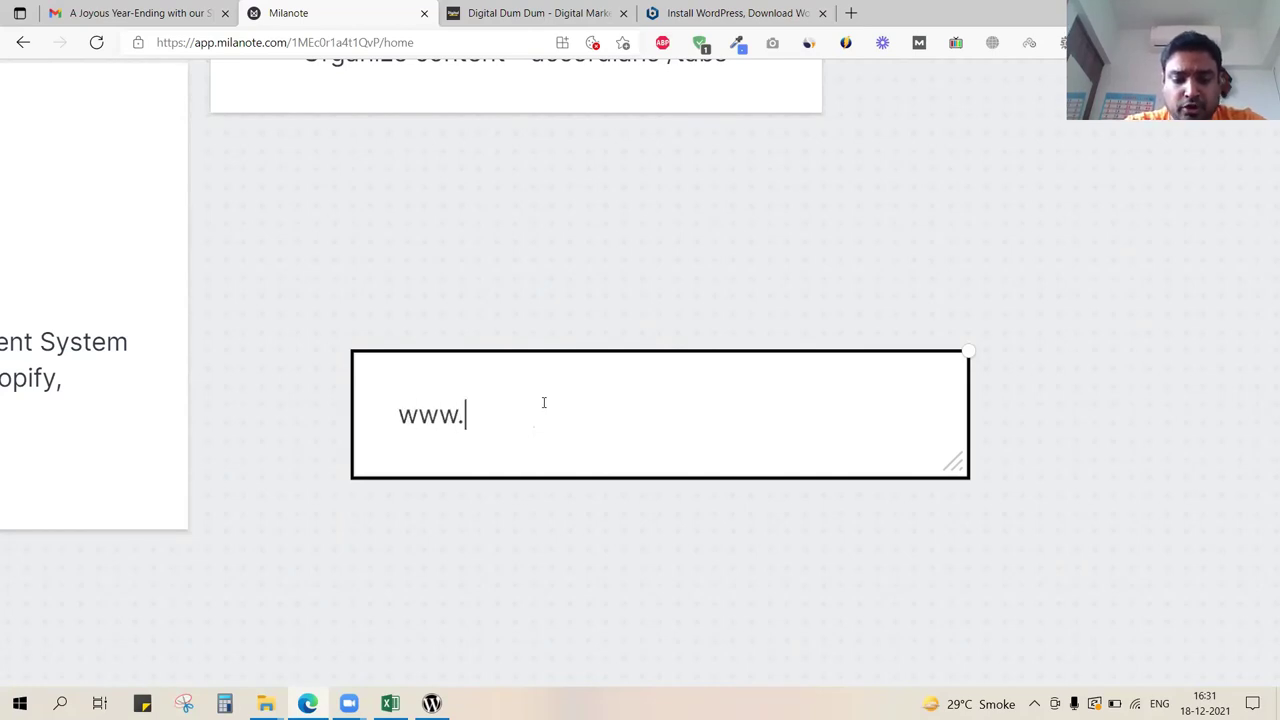
pyautogui.write('digitald')
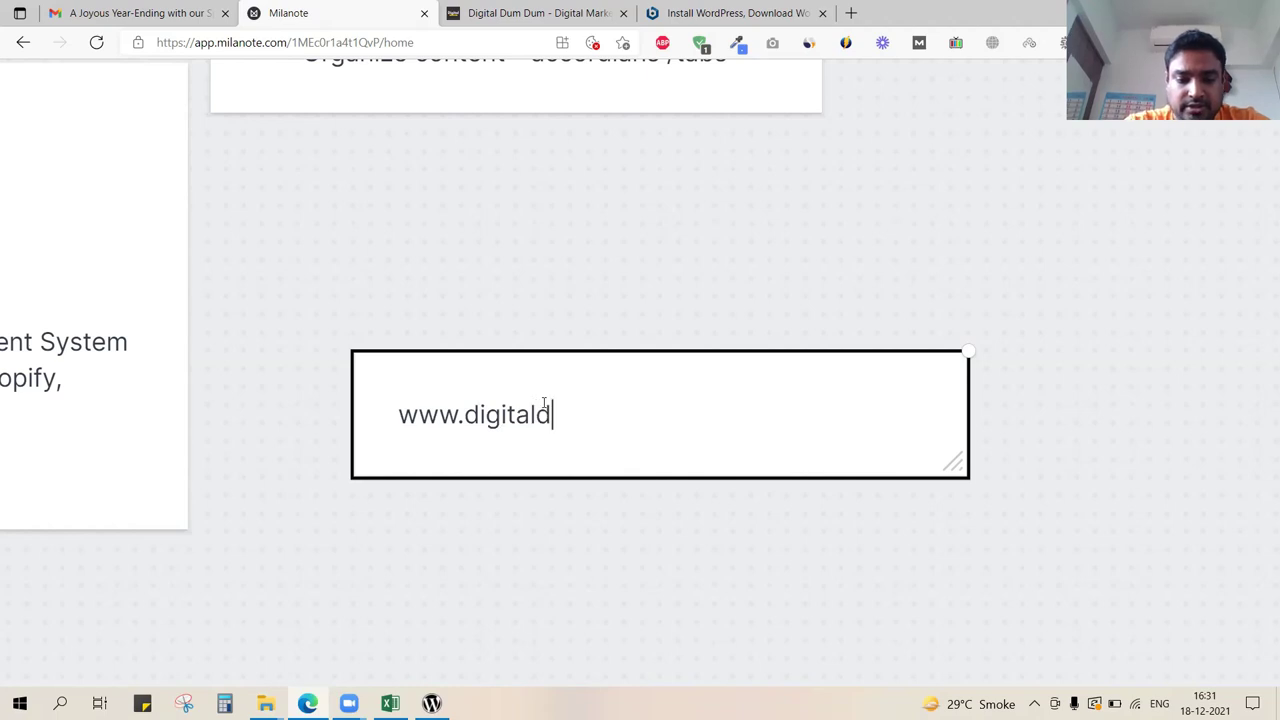
pyautogui.write('umdum')
pyautogui.write('com')
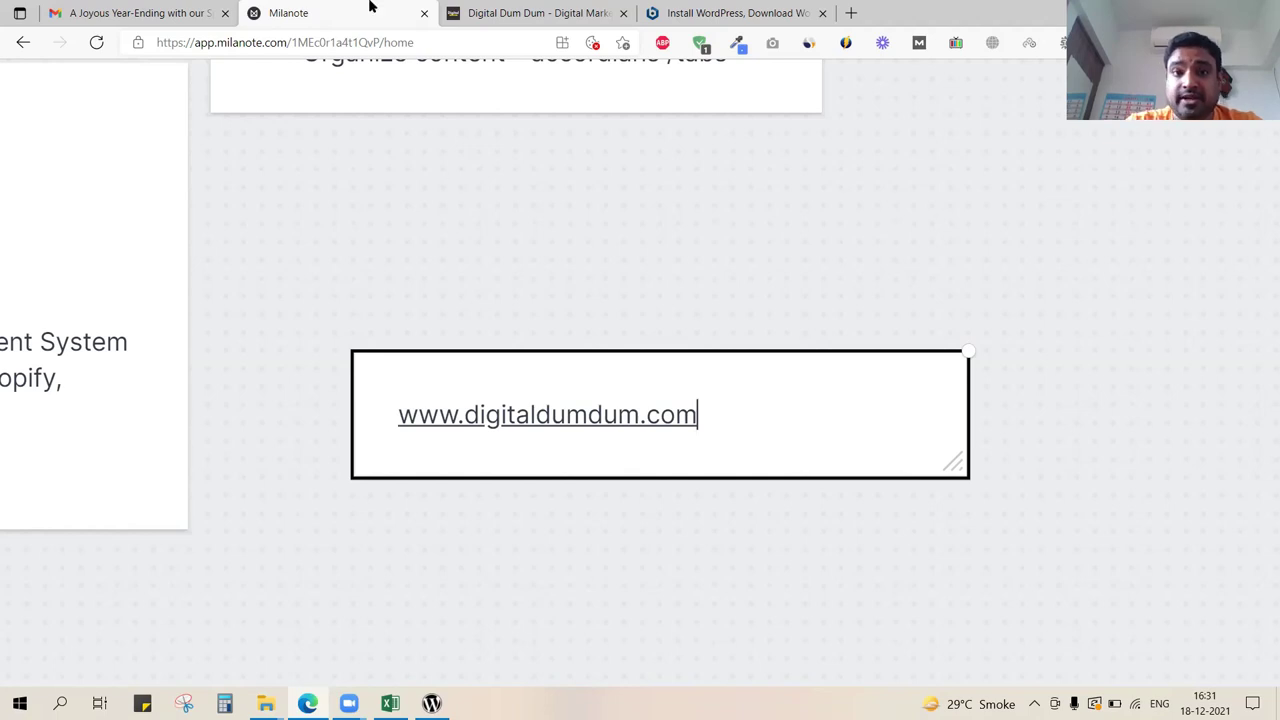
# - Show the live Digital Dum Dum blog and answer the Apache HTTP Server firewall alert
pyautogui.click(474, 18)
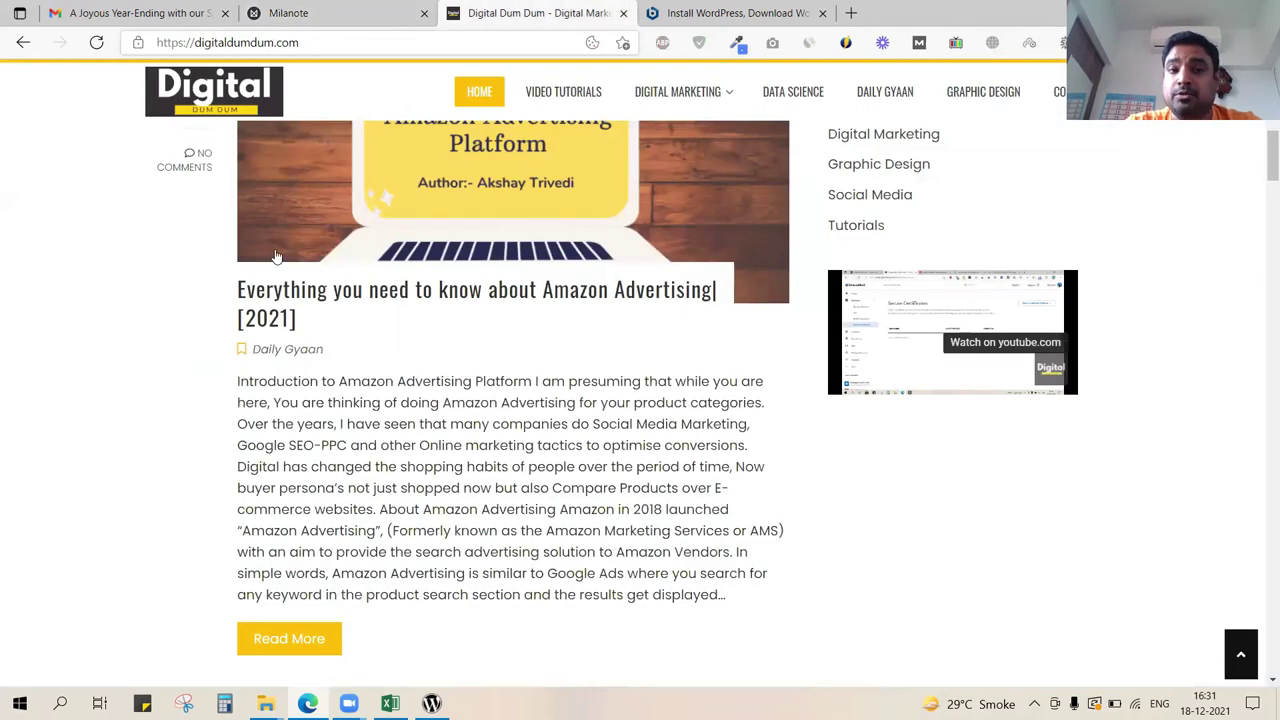
pyautogui.scroll(6, 290, 332)
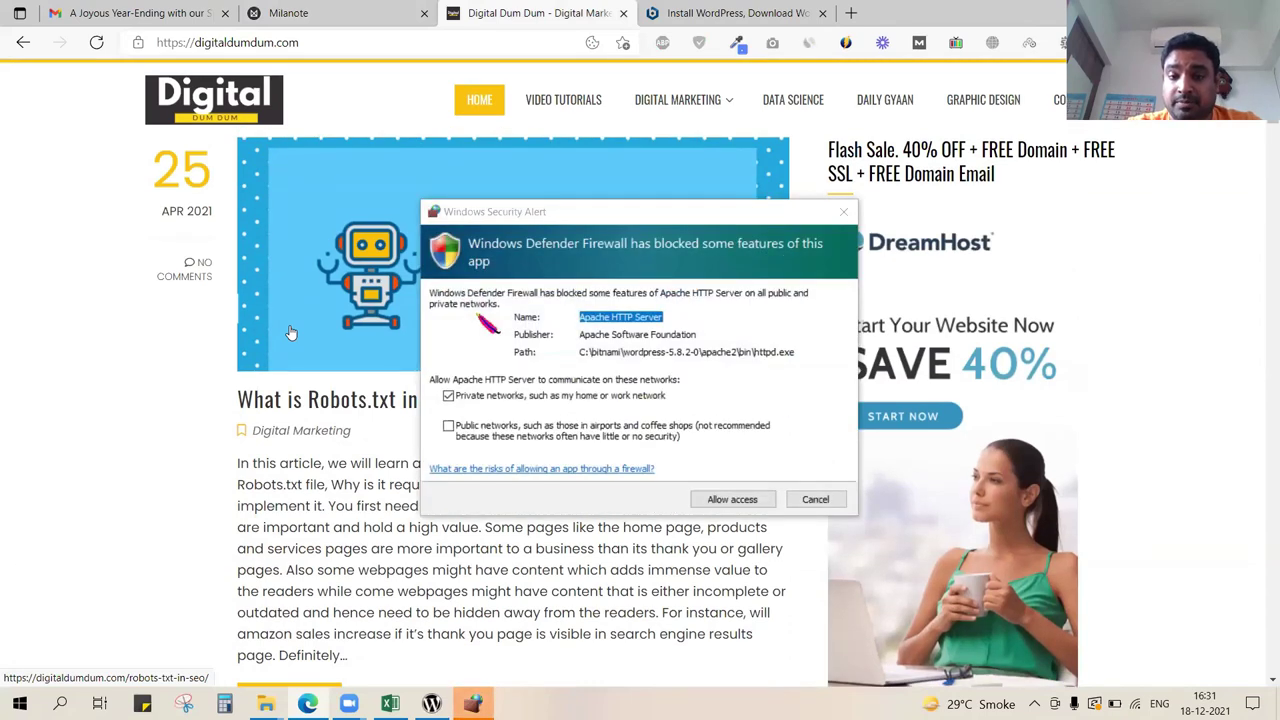
pyautogui.click(714, 502)
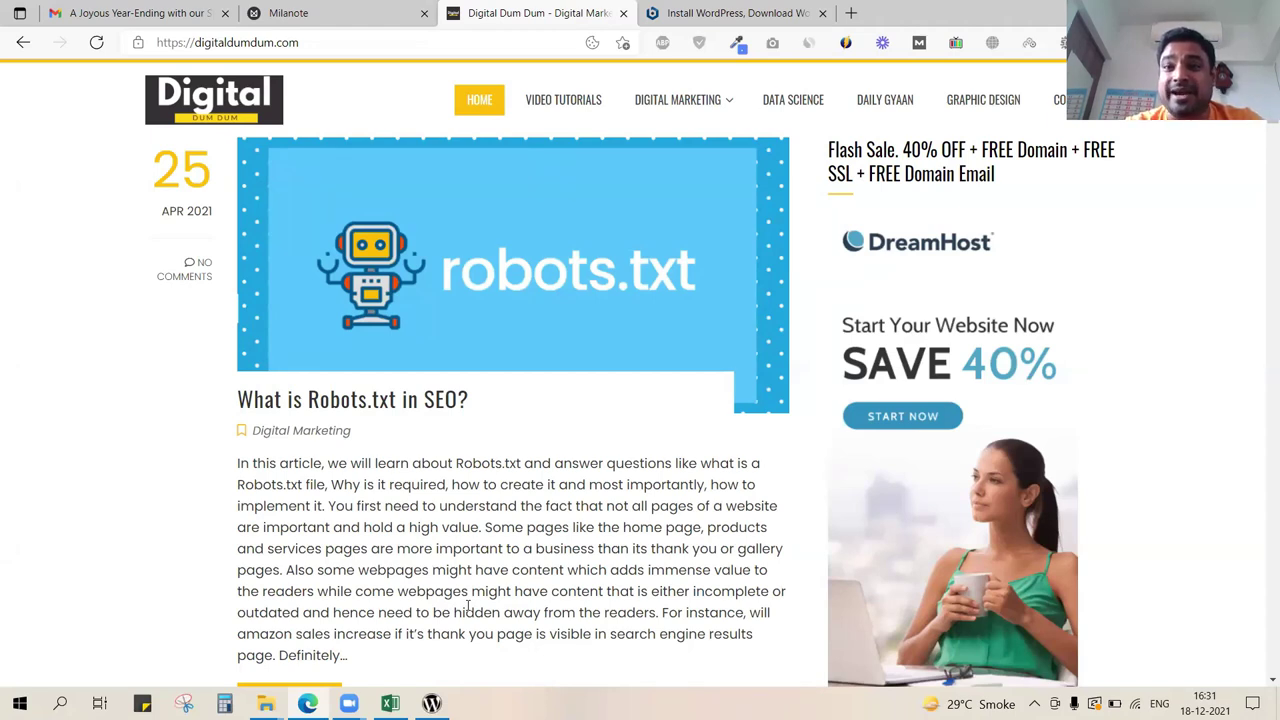
pyautogui.click(346, 42)
# - Append /wp-admin to the digitaldumdum.com address to load the live login page
pyautogui.click(346, 42)
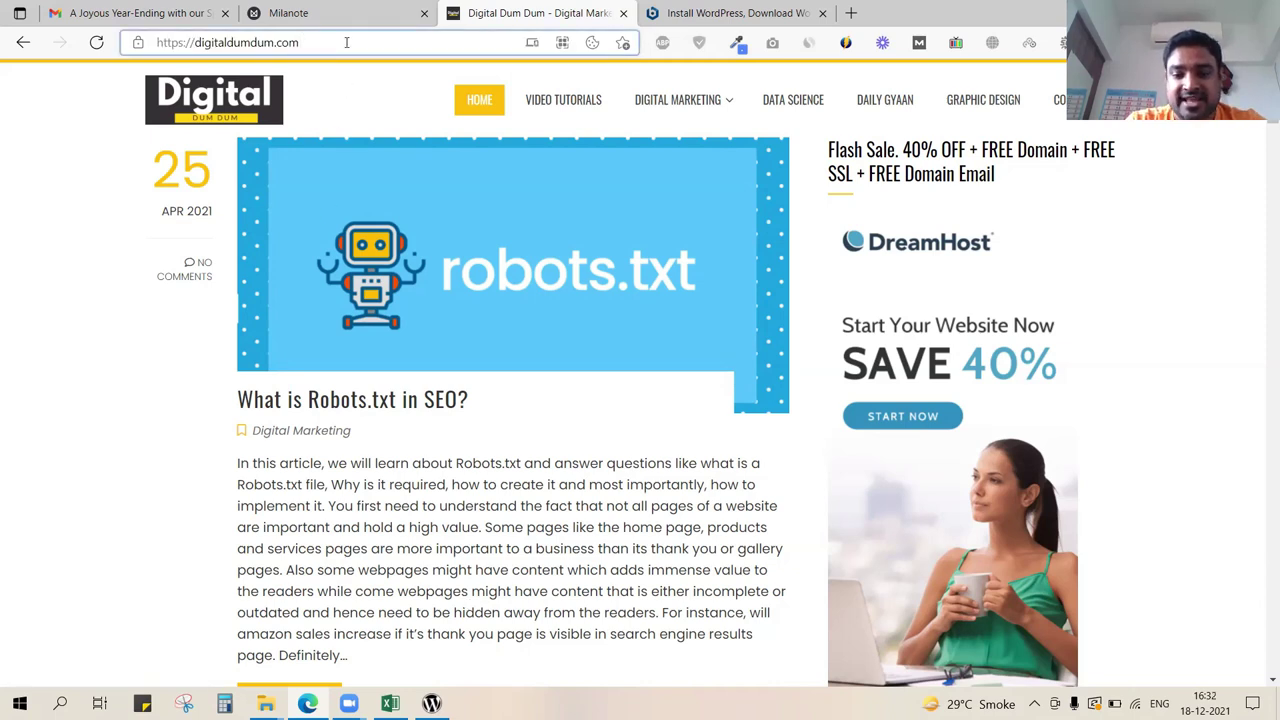
pyautogui.write('/wp')
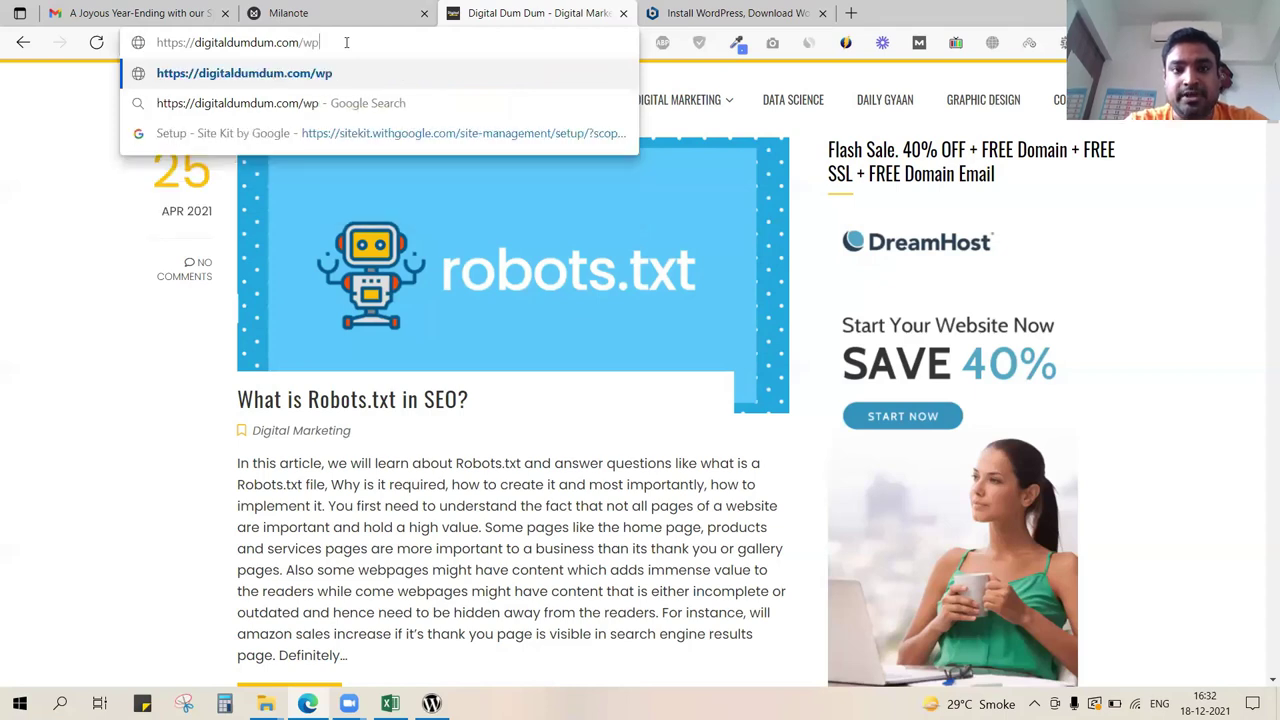
pyautogui.write('-admin')
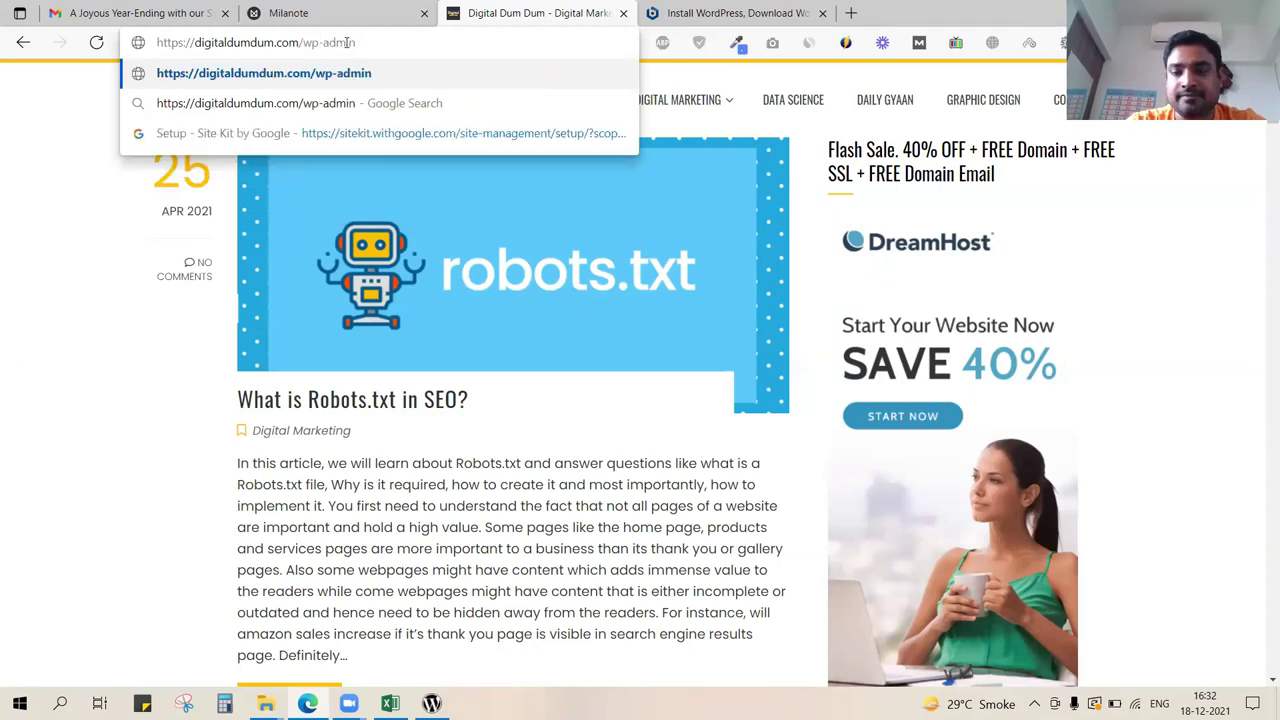
pyautogui.press('Return')
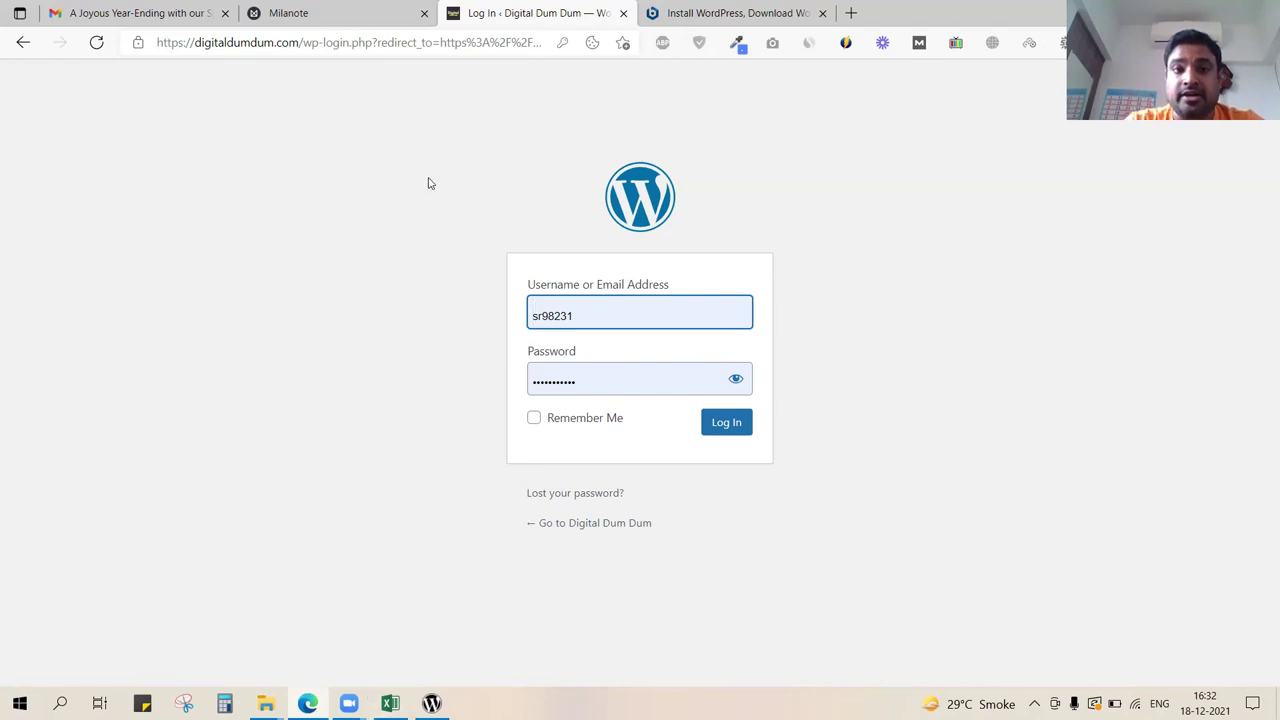
# - Back in Milanote, open the digitaldumdum.com link card's site in a new tab
pyautogui.hotkey('ctrl', 'shift', 'Tab')
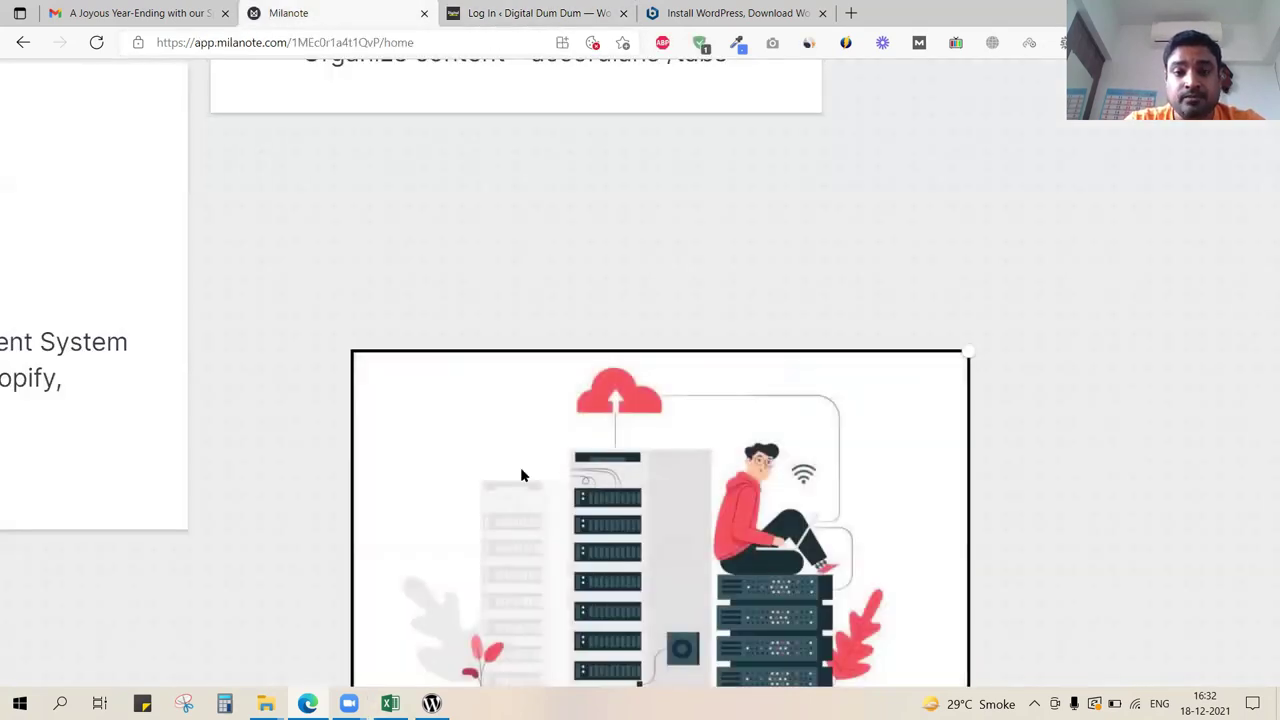
pyautogui.scroll(-3, 520, 467)
pyautogui.scroll(-3, 520, 467)
pyautogui.tripleClick(588, 458)
pyautogui.click(703, 440)
pyautogui.scroll(3, 602, 440)
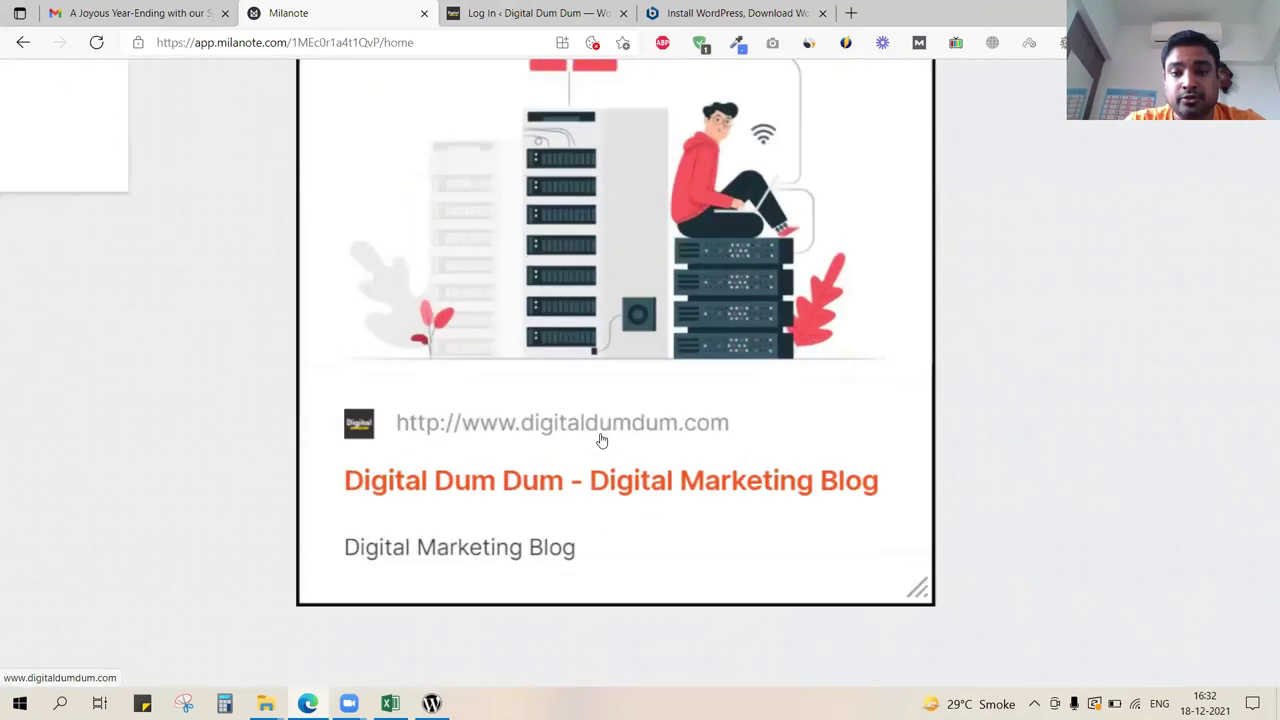
pyautogui.scroll(1, 602, 440)
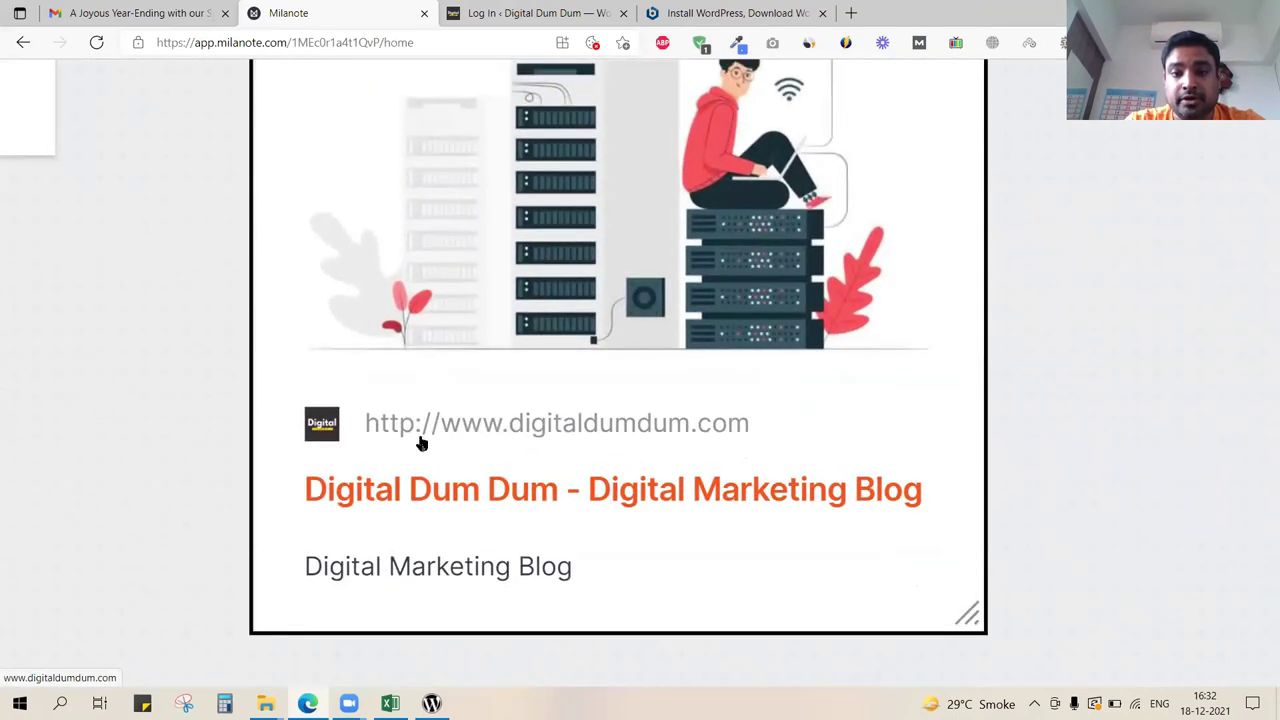
pyautogui.click(766, 429)
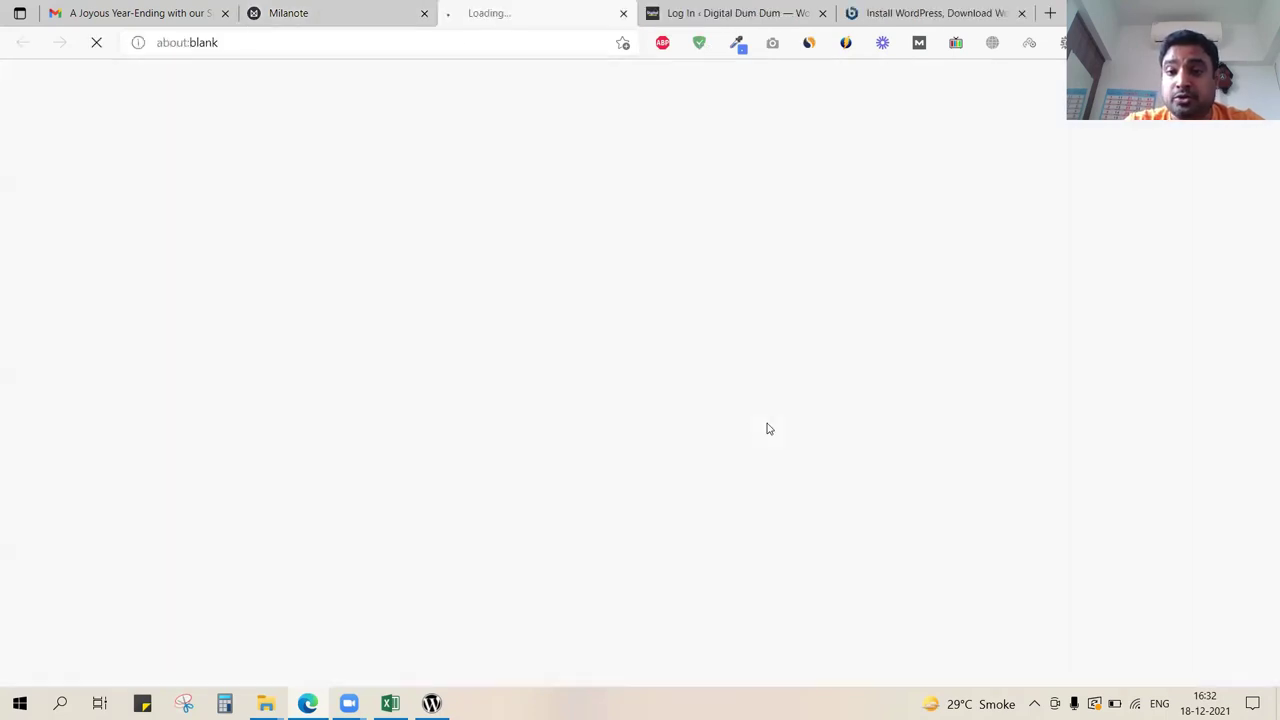
# - Return to Milanote and select the digitaldumdum.com link card for removal
pyautogui.click(340, 8)
pyautogui.scroll(5, 671, 287)
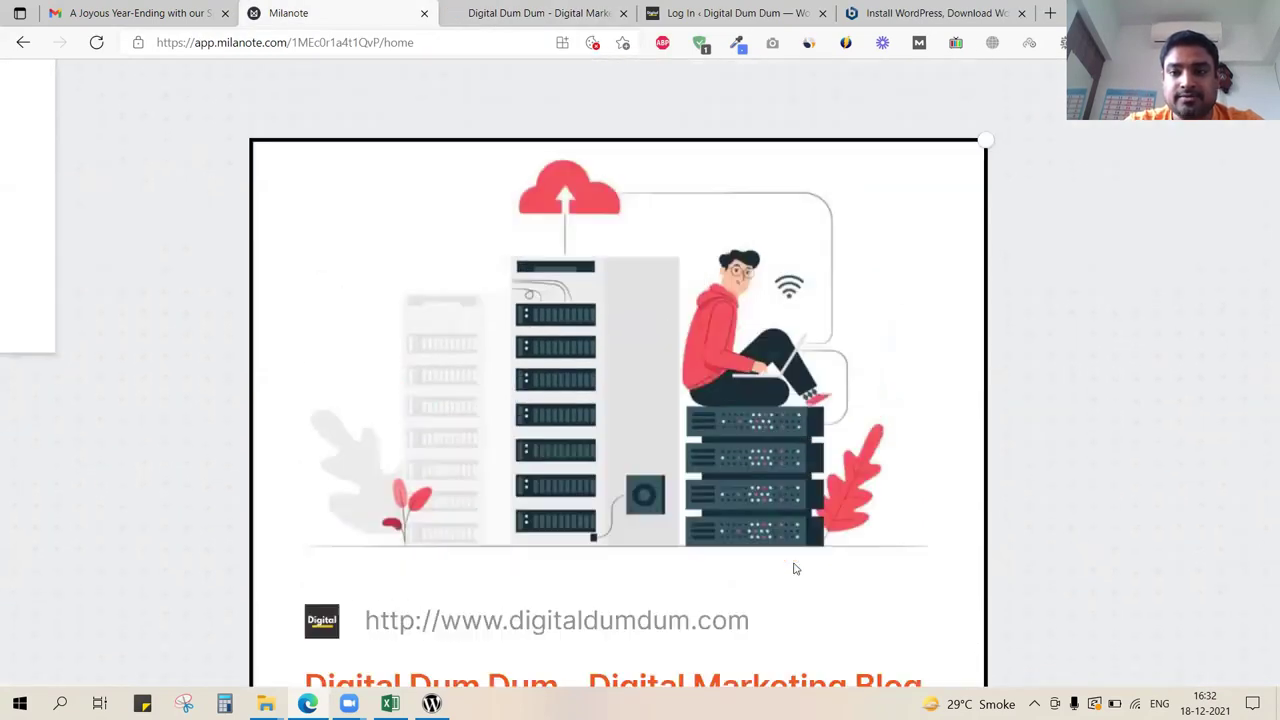
pyautogui.scroll(-2, 757, 435)
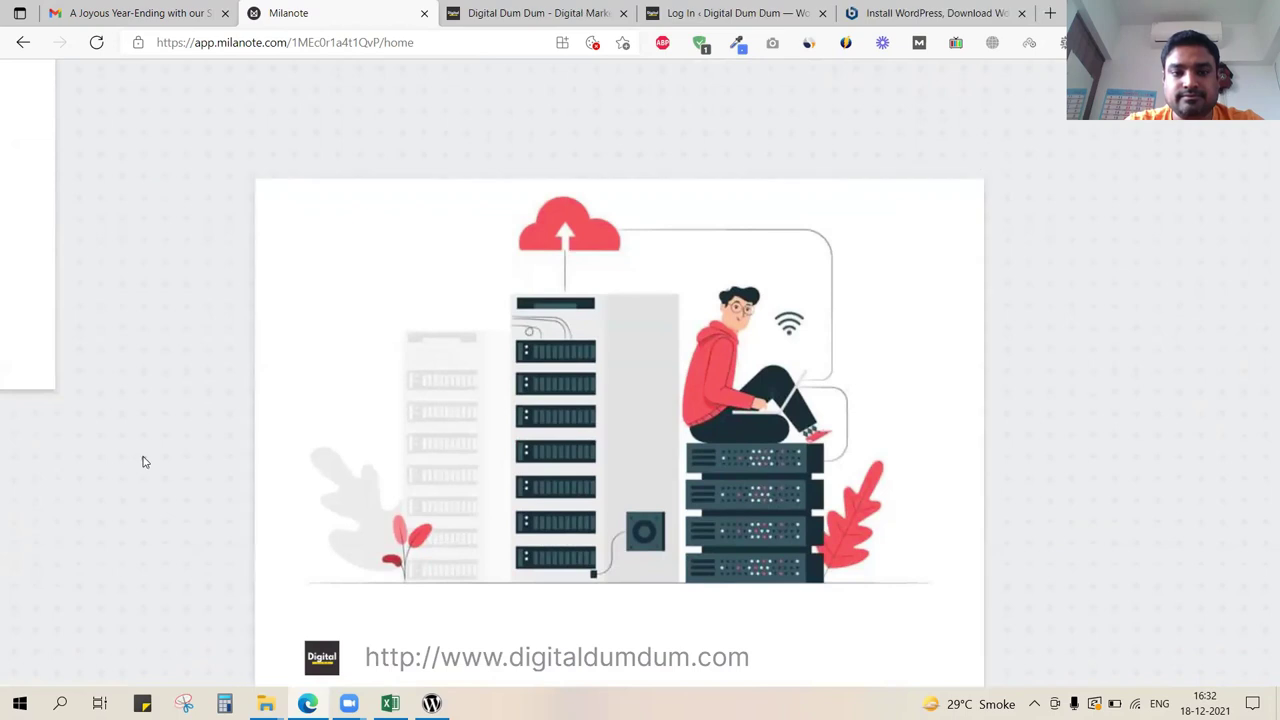
pyautogui.click(250, 432)
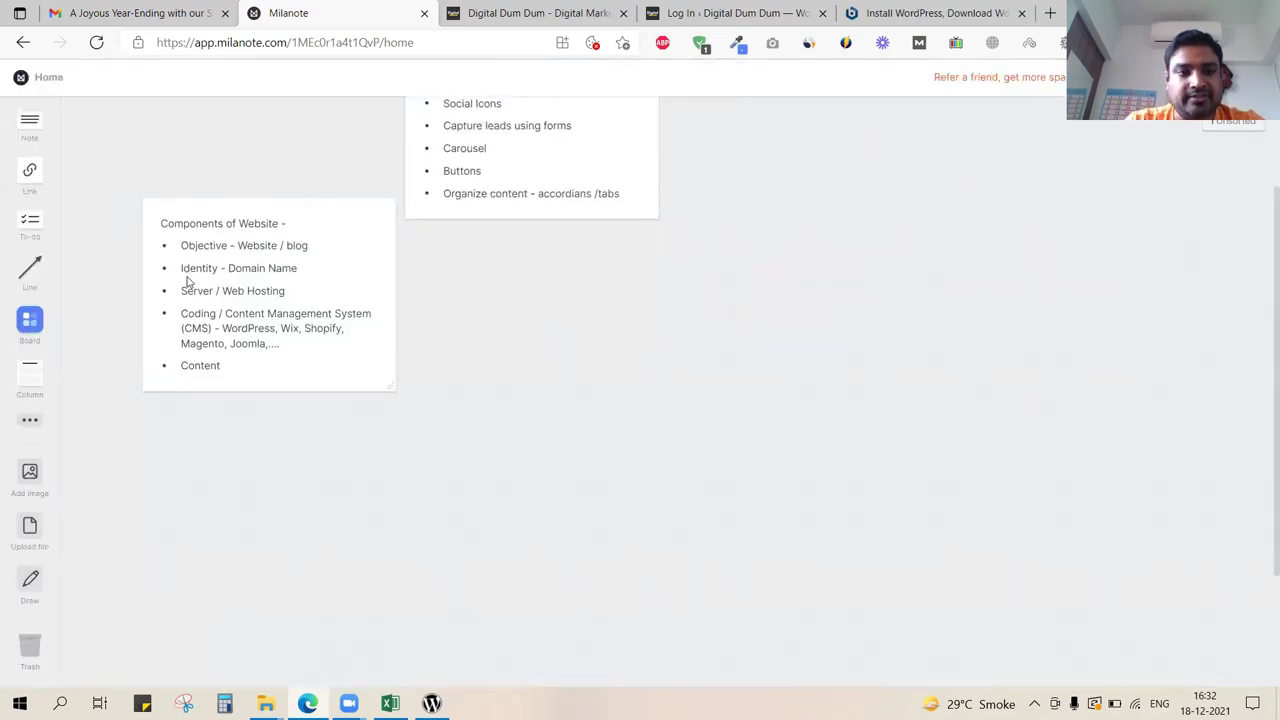
pyautogui.moveTo(40, 127); pyautogui.dragTo(563, 326)
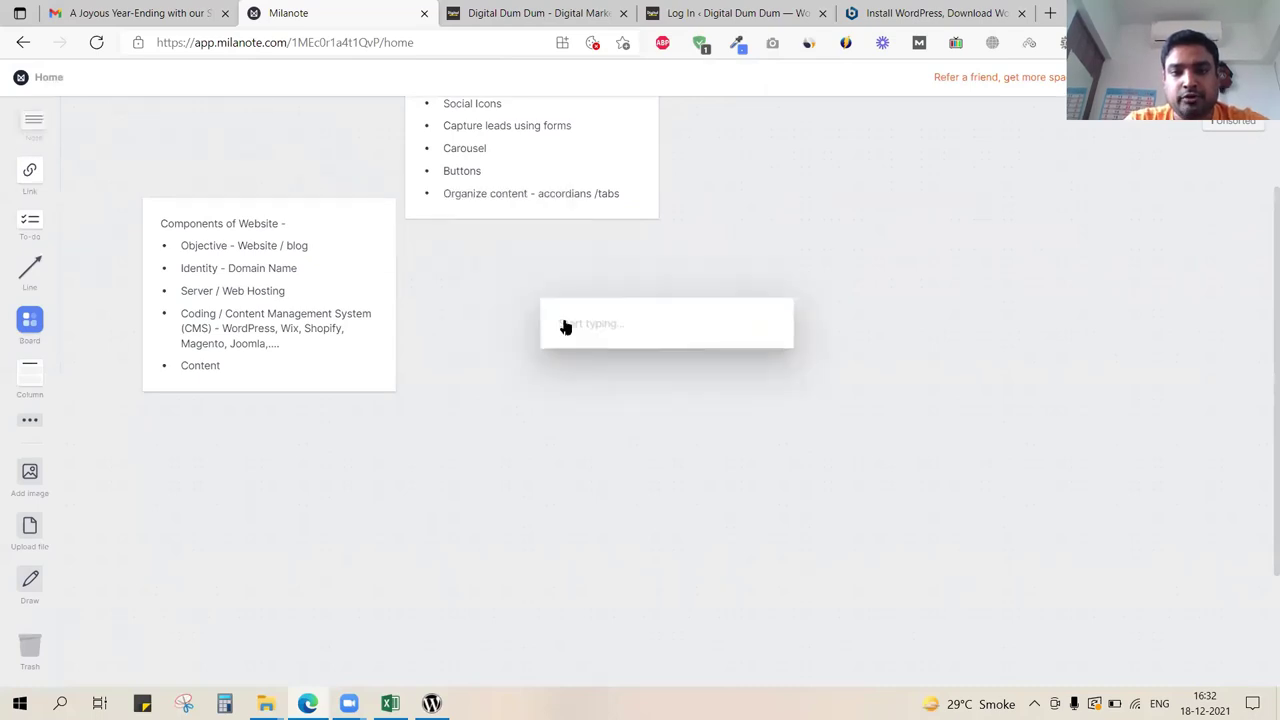
pyautogui.scroll(3, 563, 321)
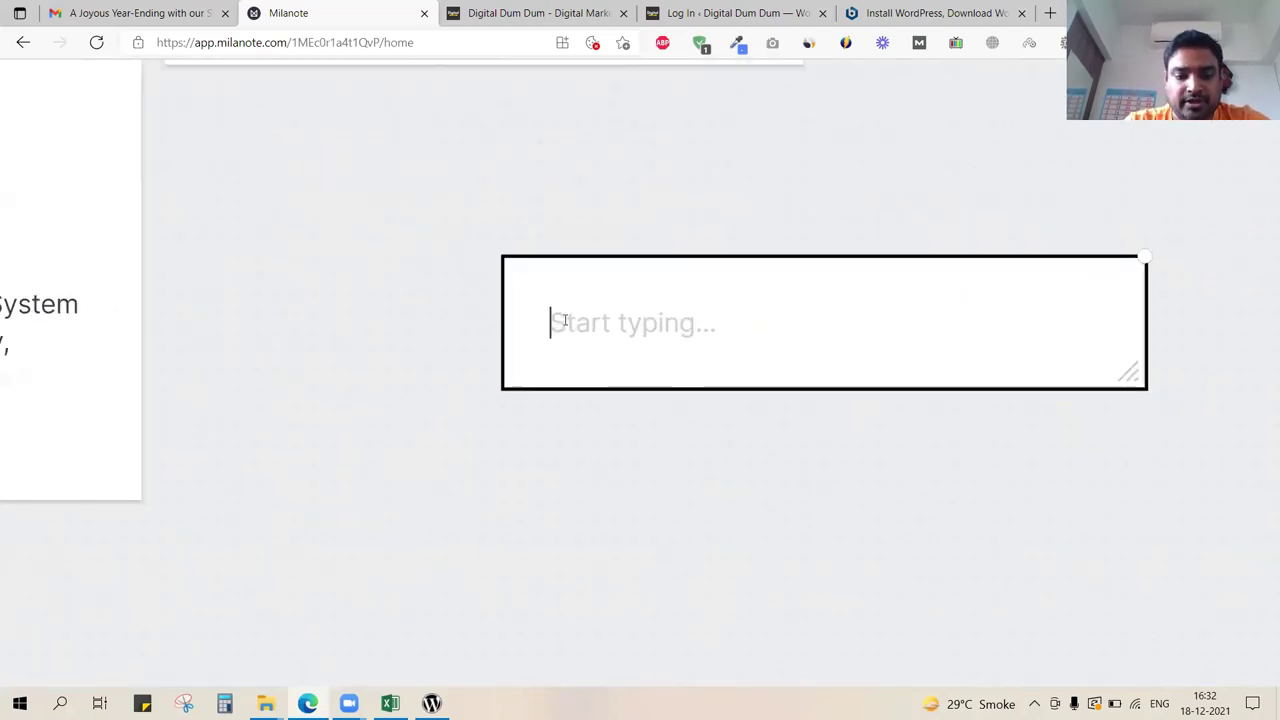
pyautogui.write('www.digit')
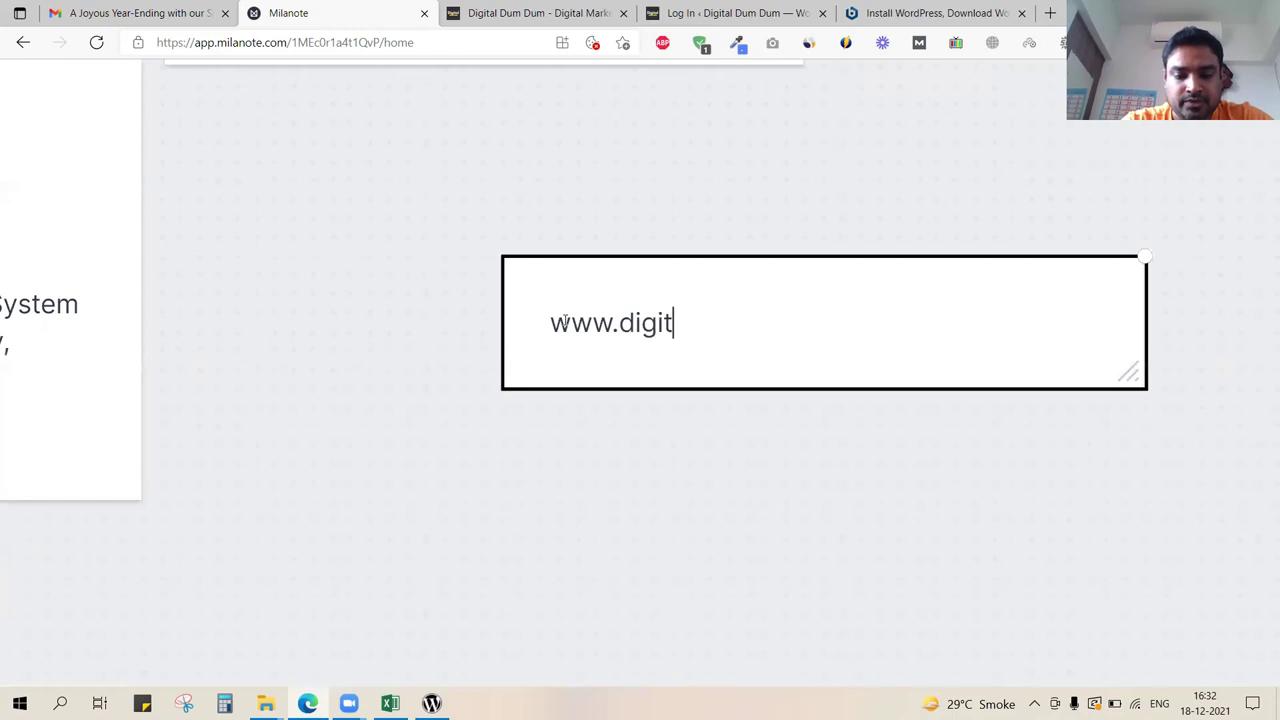
pyautogui.write('aldumd')
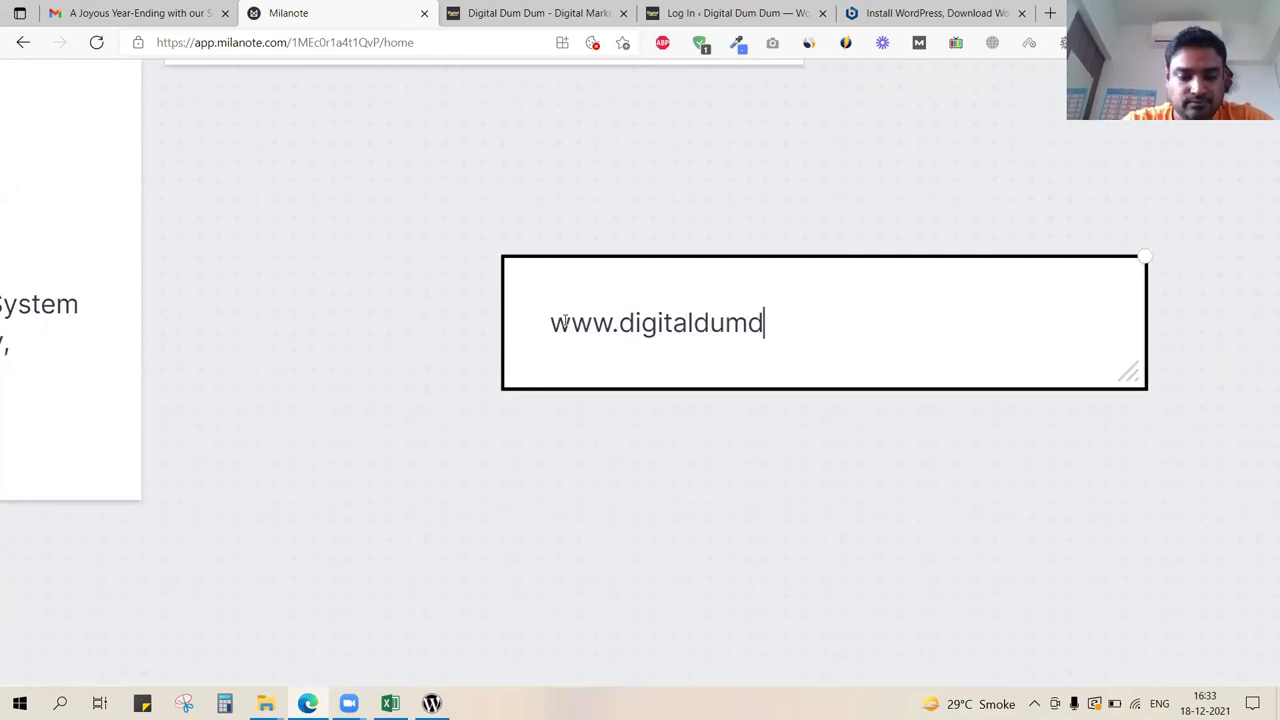
pyautogui.write('um.com/')
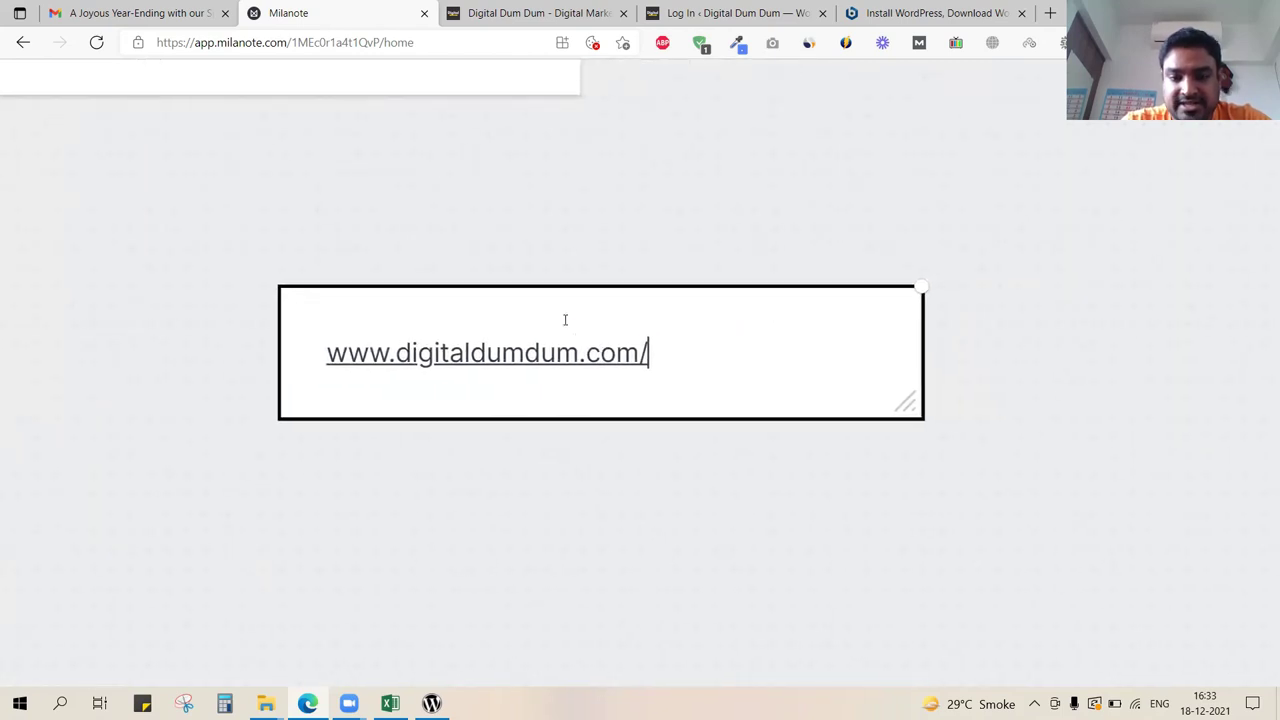
pyautogui.write('wp')
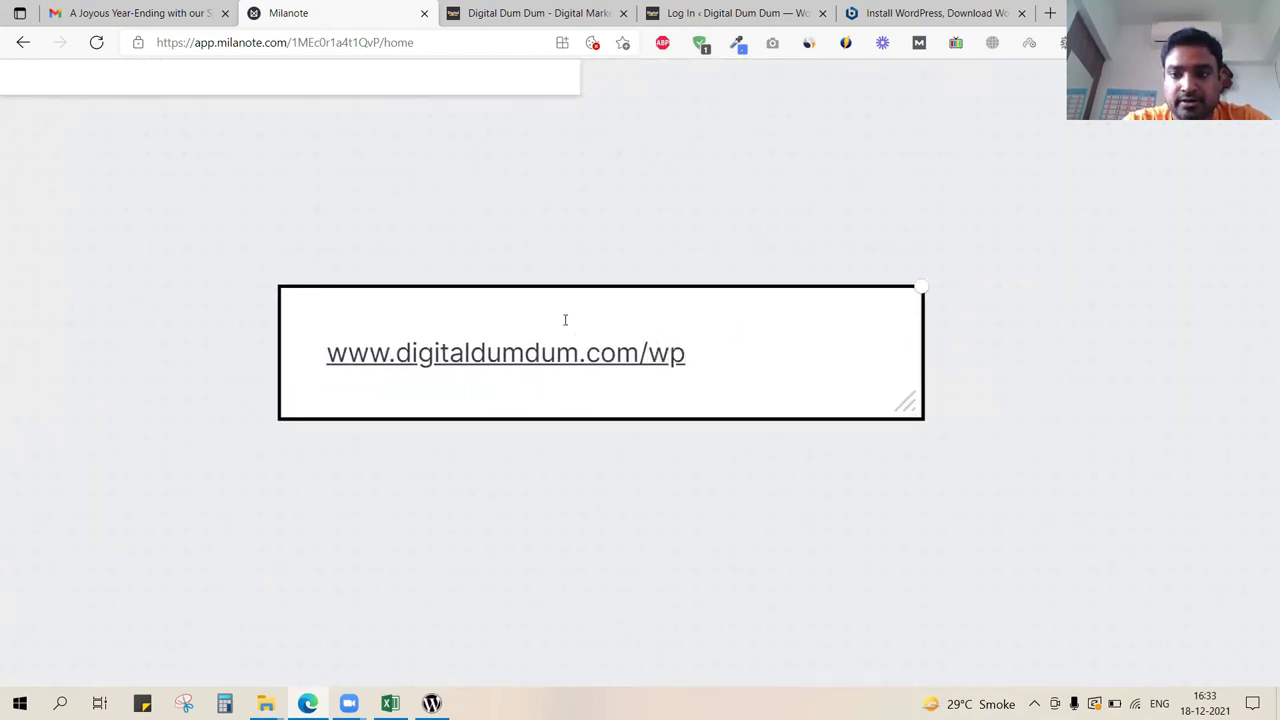
pyautogui.write('-admin')
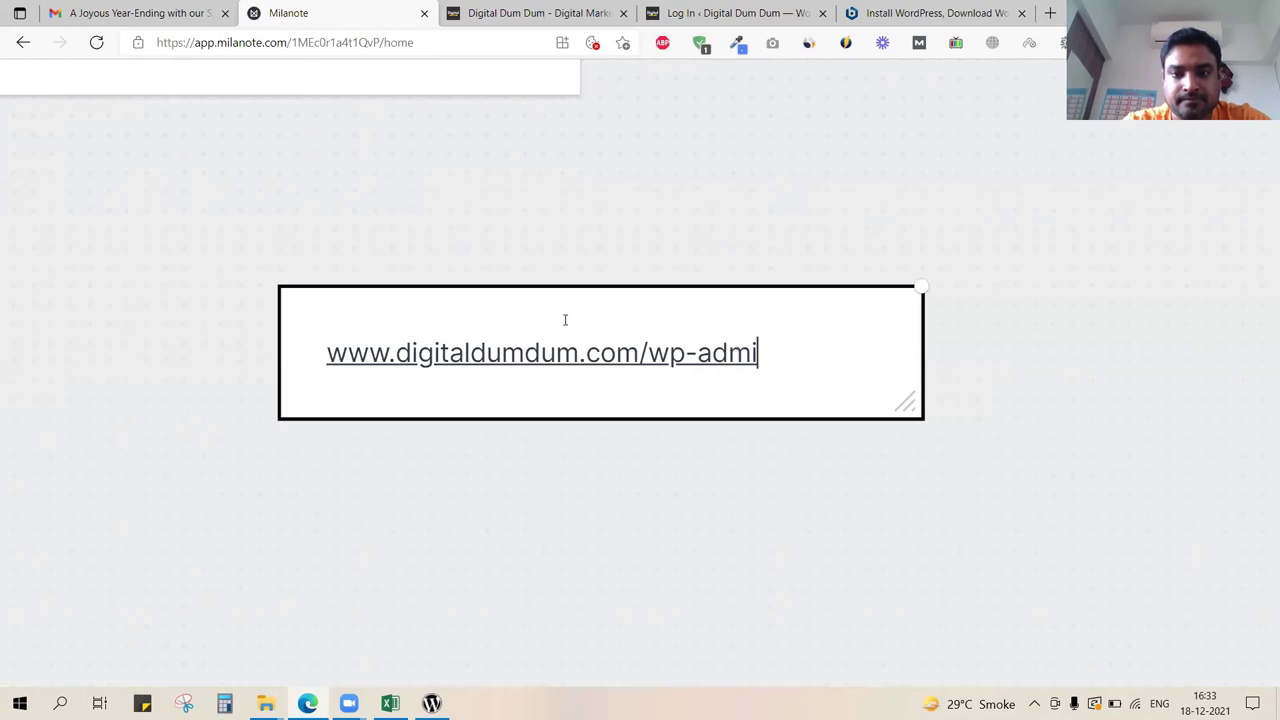
pyautogui.click(641, 355)
pyautogui.moveTo(641, 355); pyautogui.dragTo(800, 358)
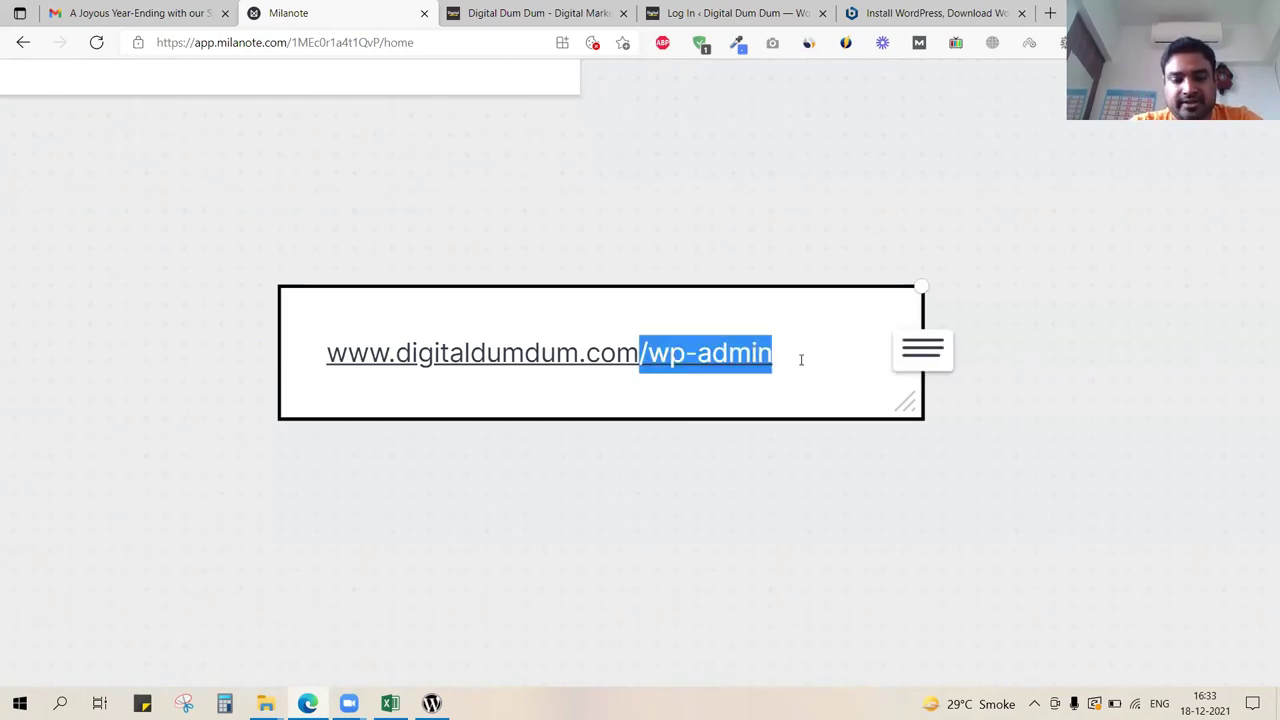
pyautogui.click(675, 593)
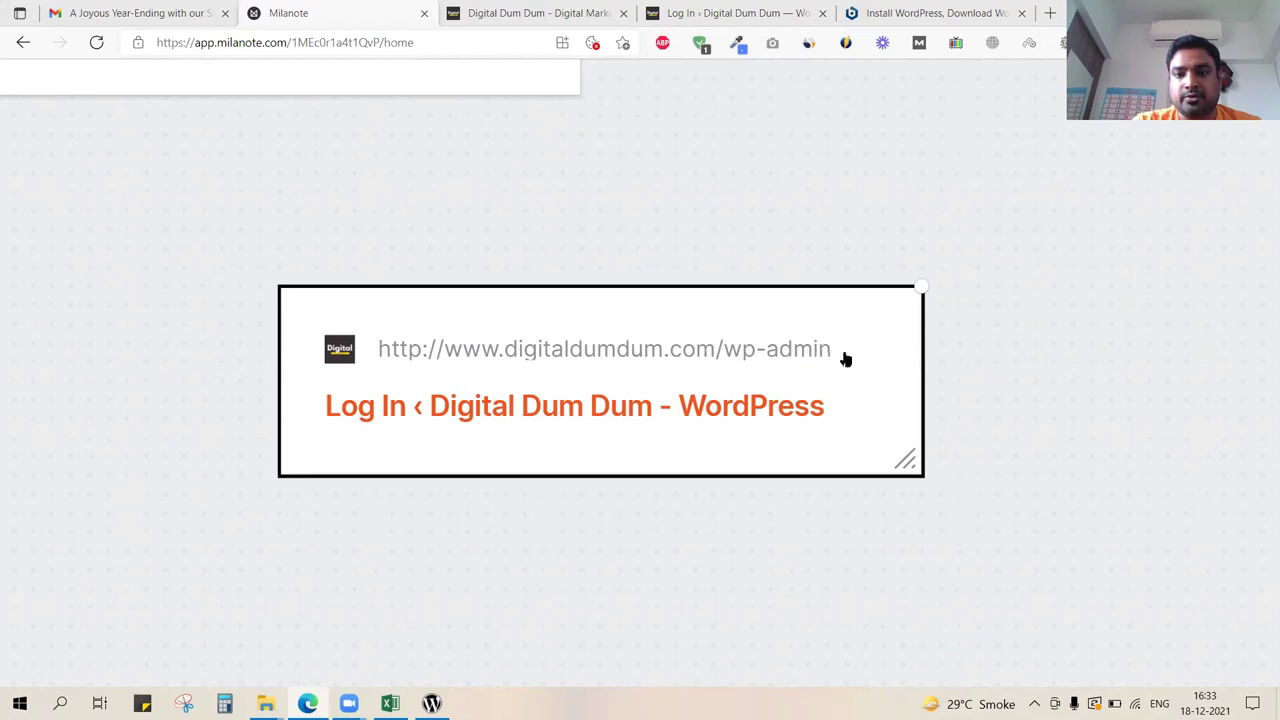
# - Delete the wp-admin link card's page-title line
pyautogui.tripleClick(851, 407)
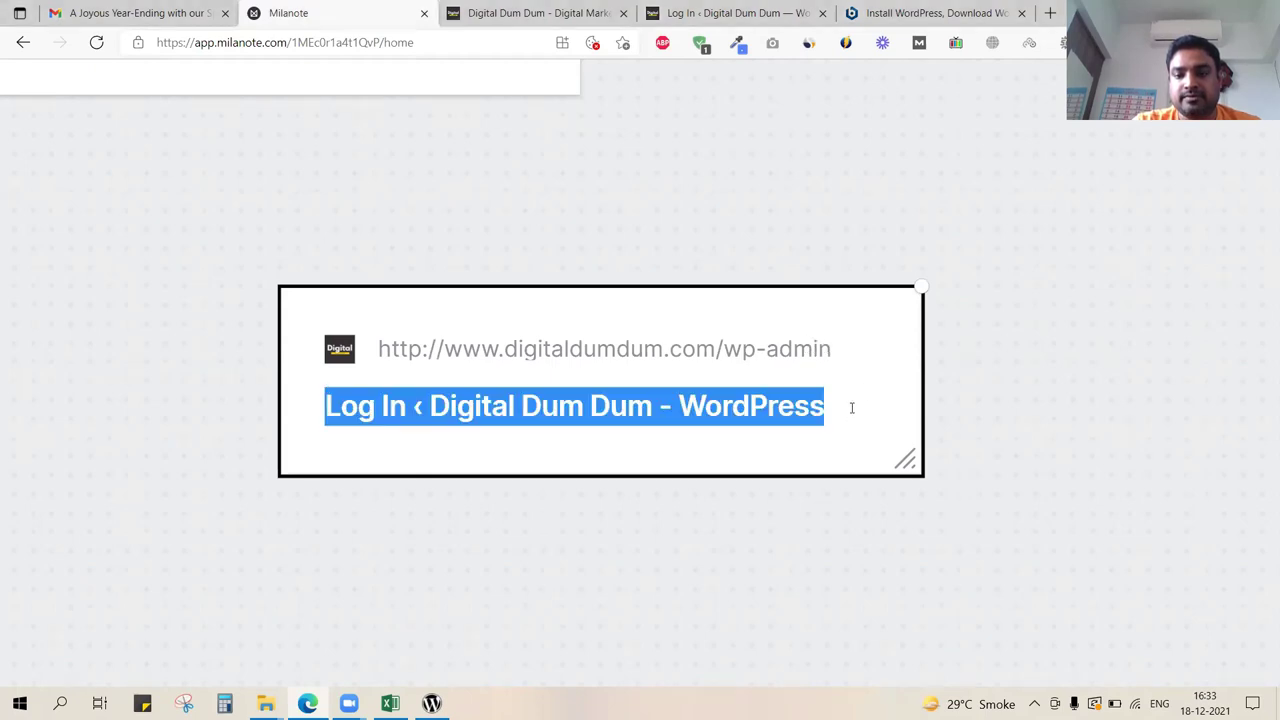
pyautogui.press('BackSpace')
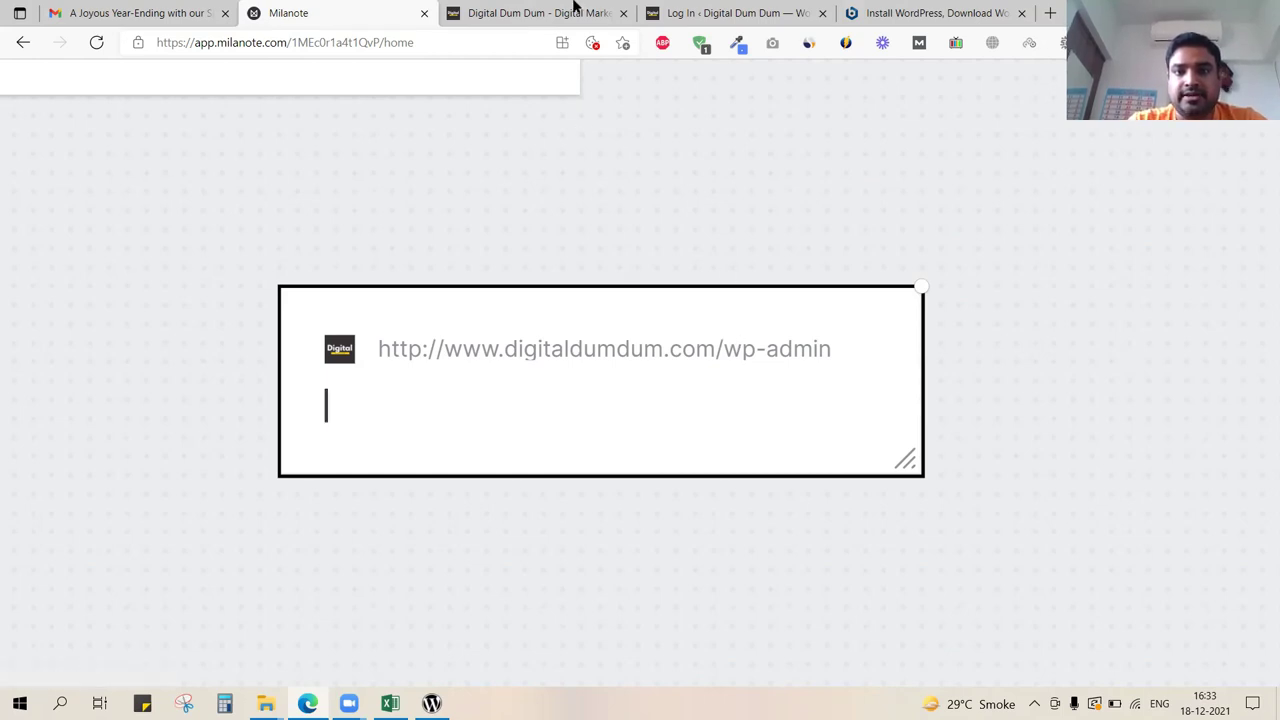
pyautogui.click(572, 10)
# - Finish the Bitnami Setup wizard so the local 127.0.0.1 WordPress page opens
pyautogui.click(731, 13)
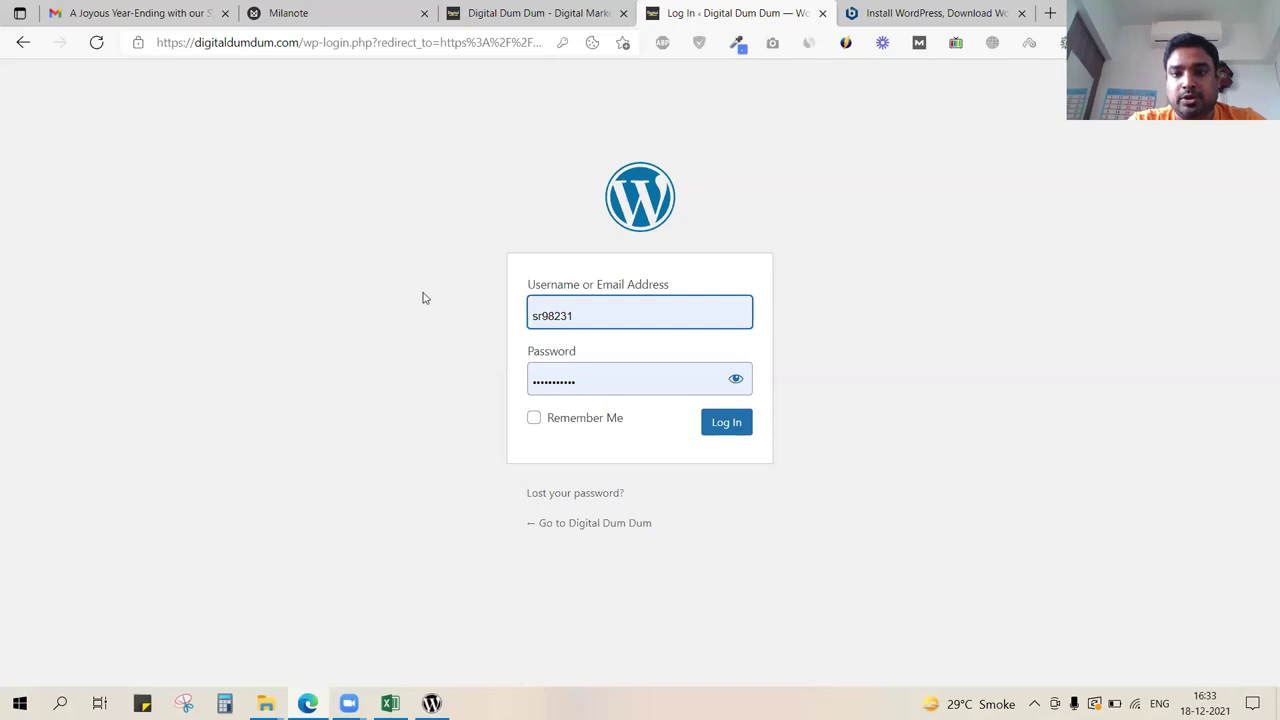
pyautogui.scroll(5, 534, 280)
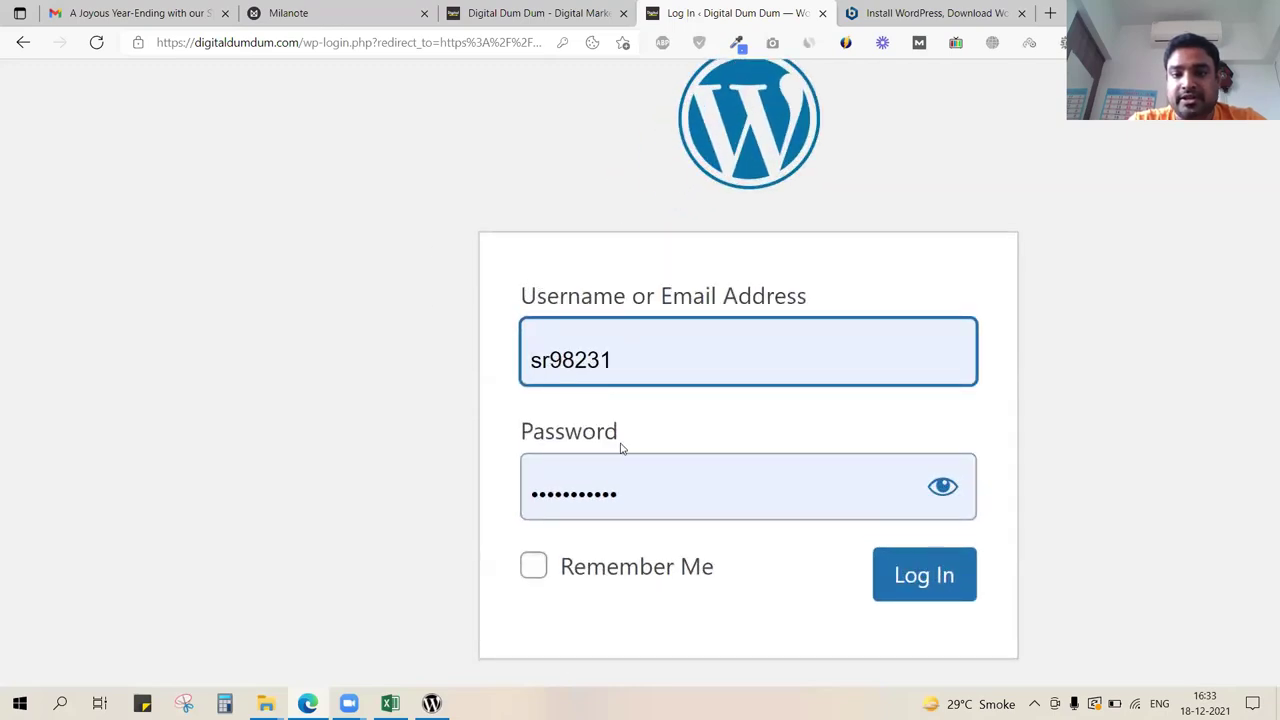
pyautogui.scroll(-4, 620, 446)
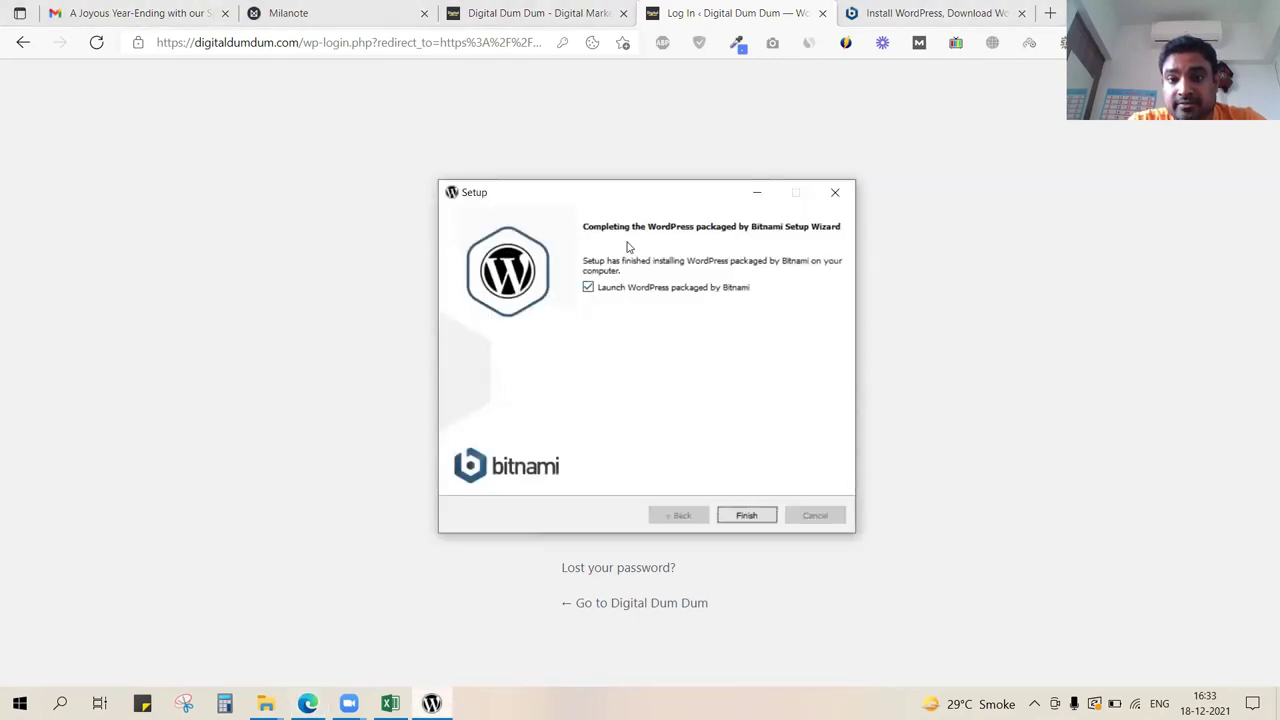
pyautogui.click(750, 519)
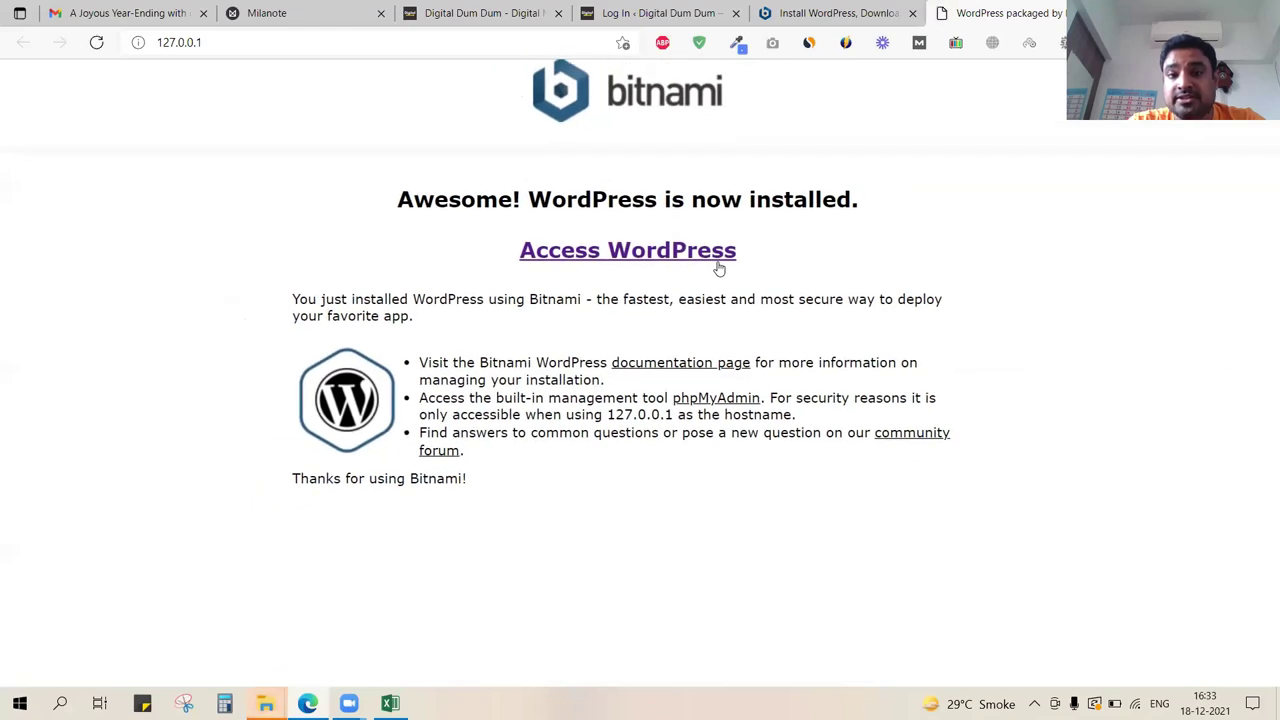
# - Open the local site at 127.0.0.1/wordpress/ and copy its address for Milanote
pyautogui.click(655, 256)
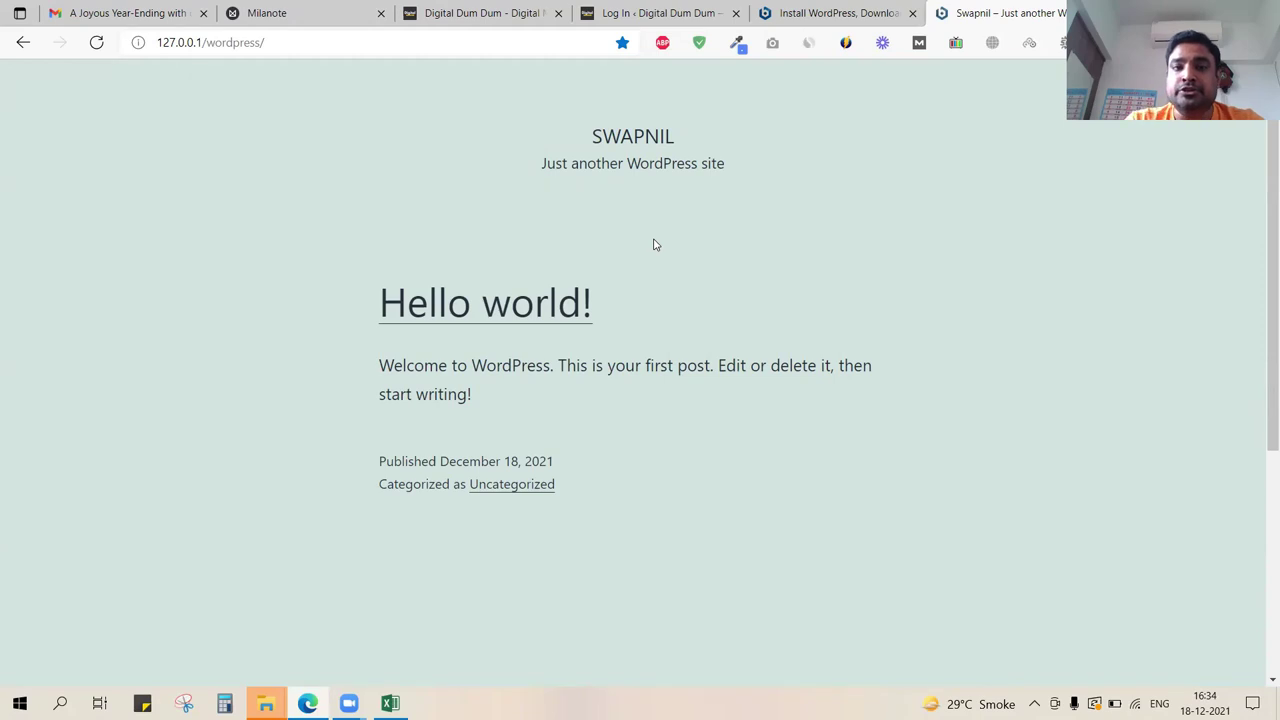
pyautogui.click(198, 48)
pyautogui.click(221, 126)
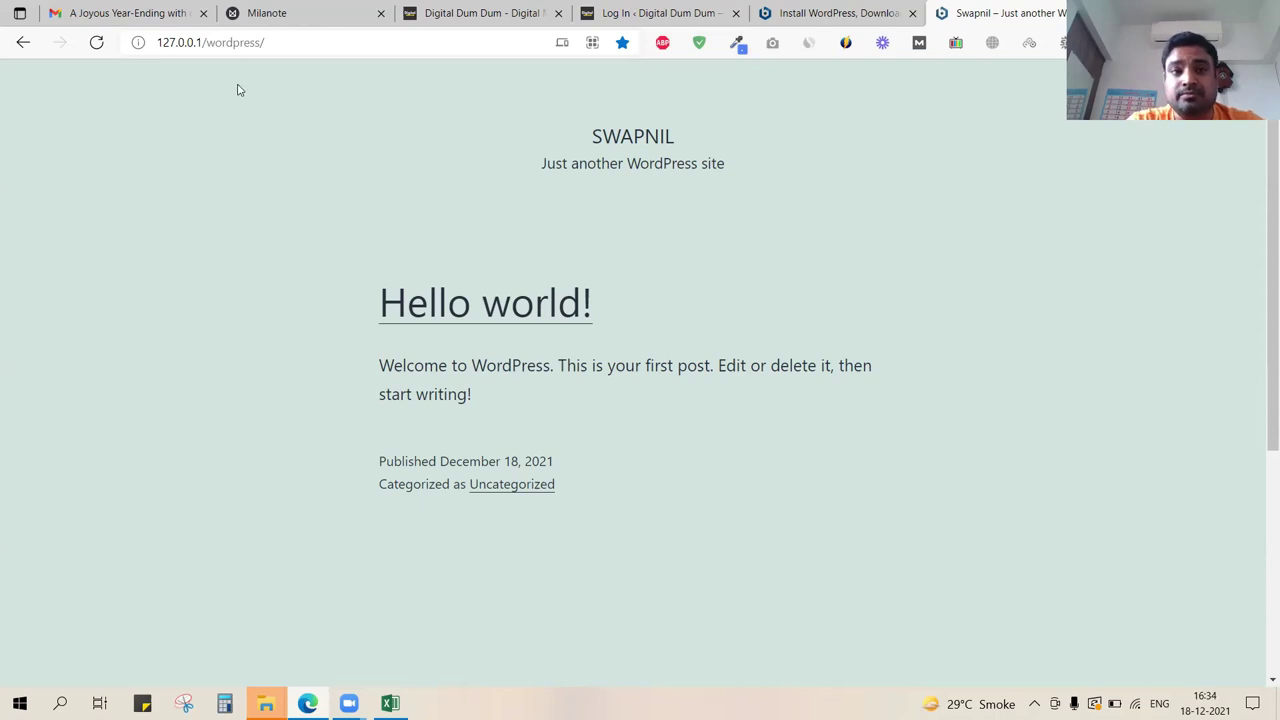
pyautogui.moveTo(244, 46); pyautogui.dragTo(247, 47)
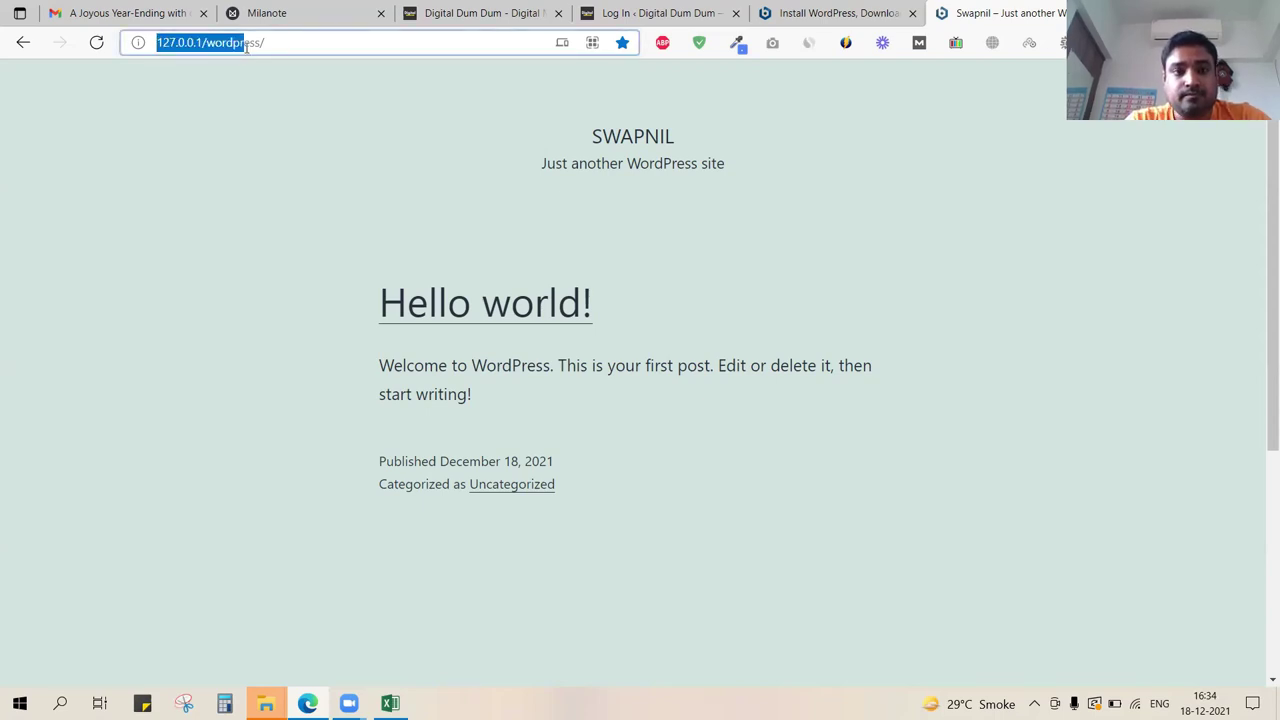
pyautogui.tripleClick(267, 45)
pyautogui.hotkey('ctrl', 'c')
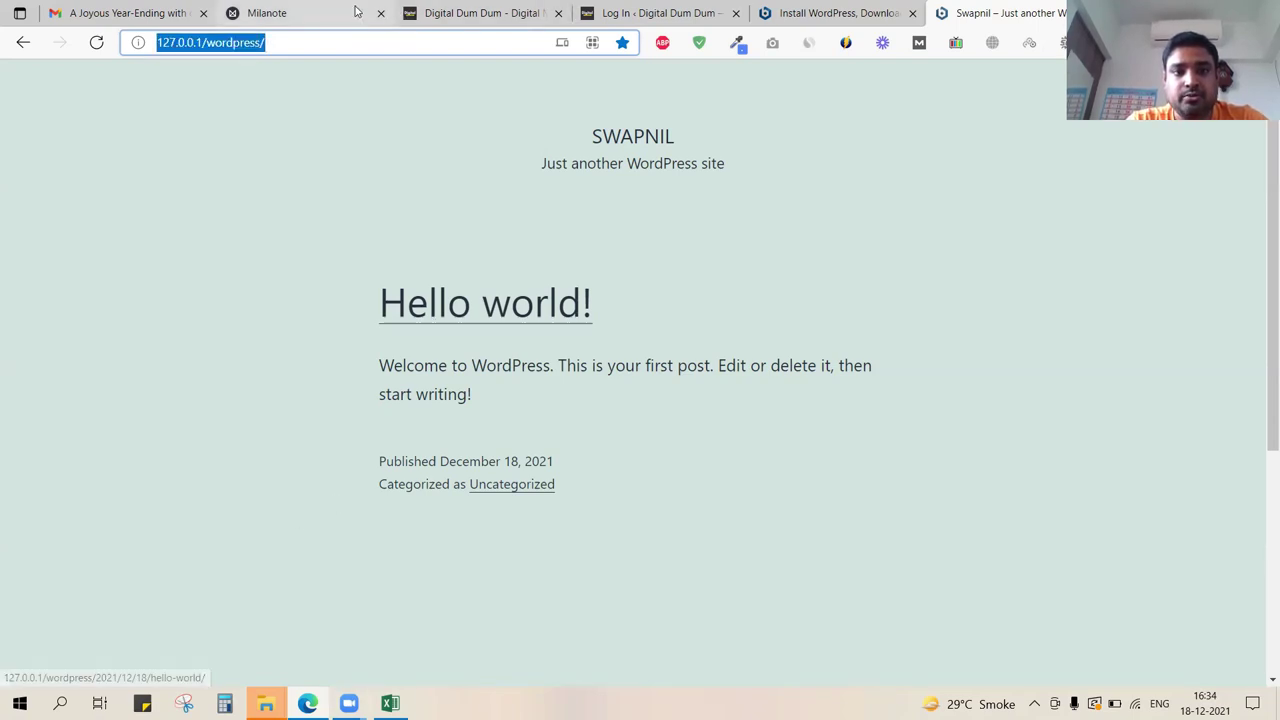
pyautogui.click(266, 13)
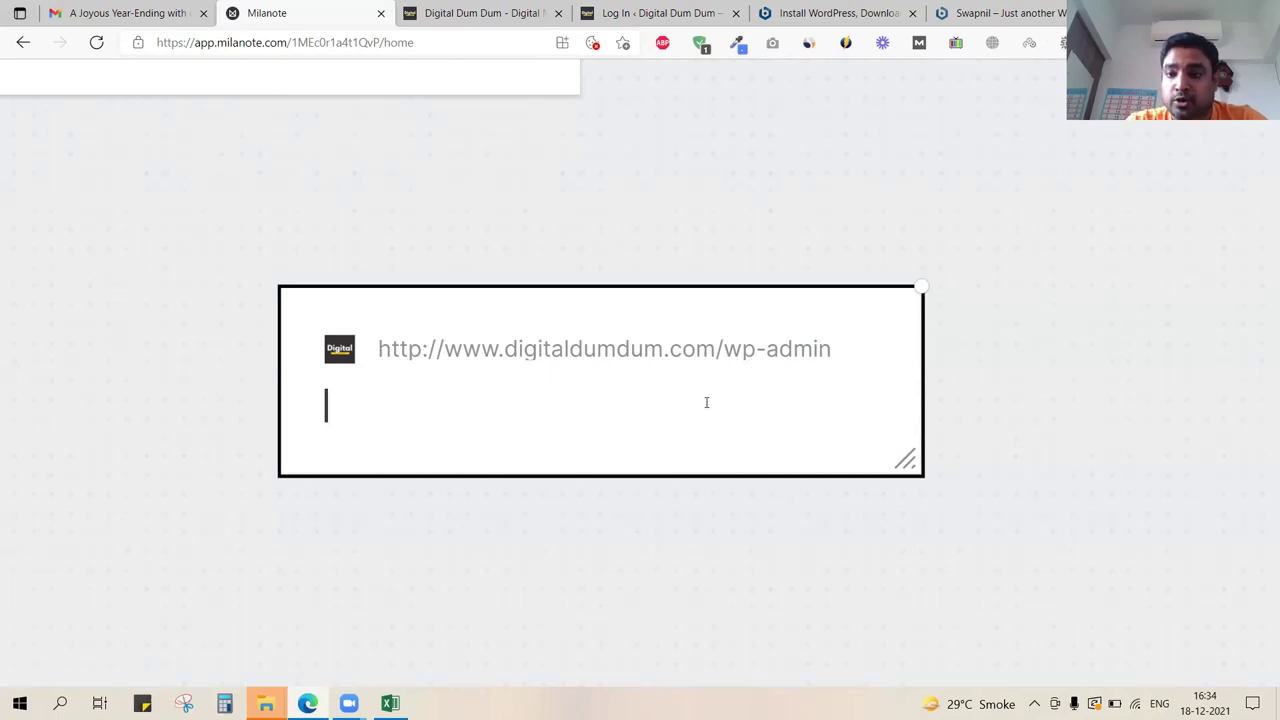
pyautogui.hotkey('ctrl', 'v')
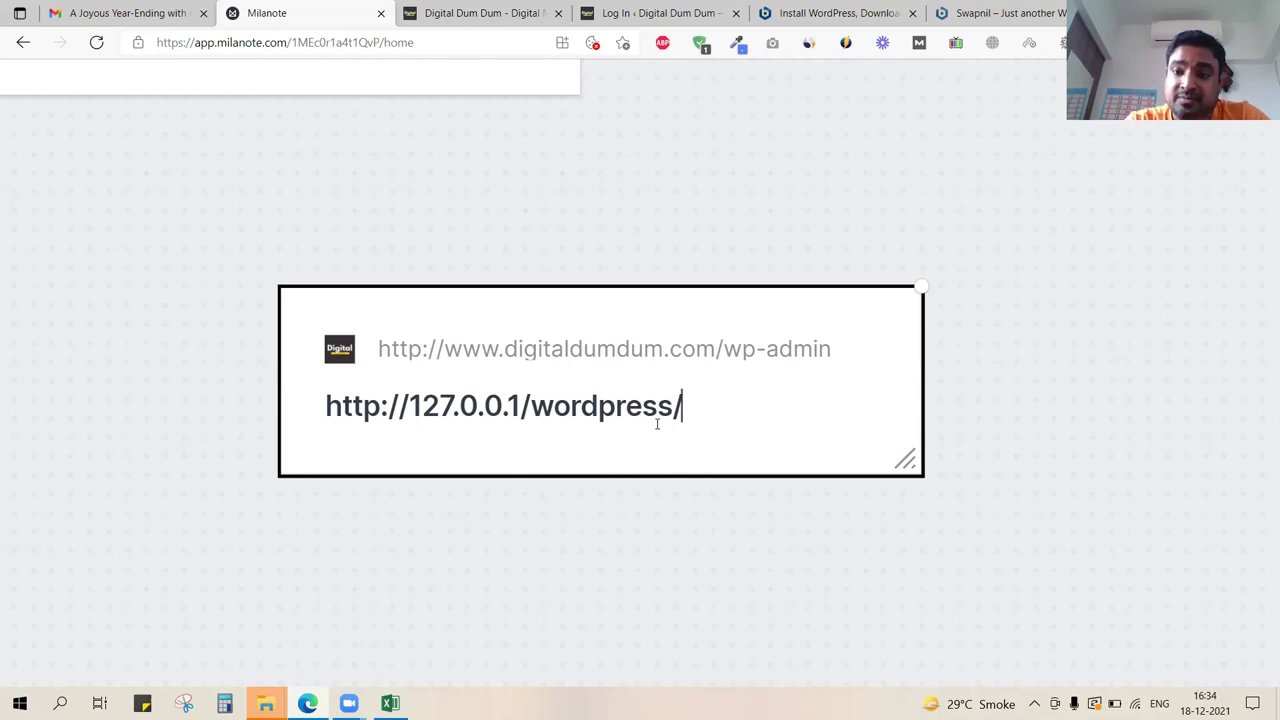
pyautogui.write('w`p')
pyautogui.press('BackSpace')
pyautogui.press('BackSpace')
pyautogui.write('p-')
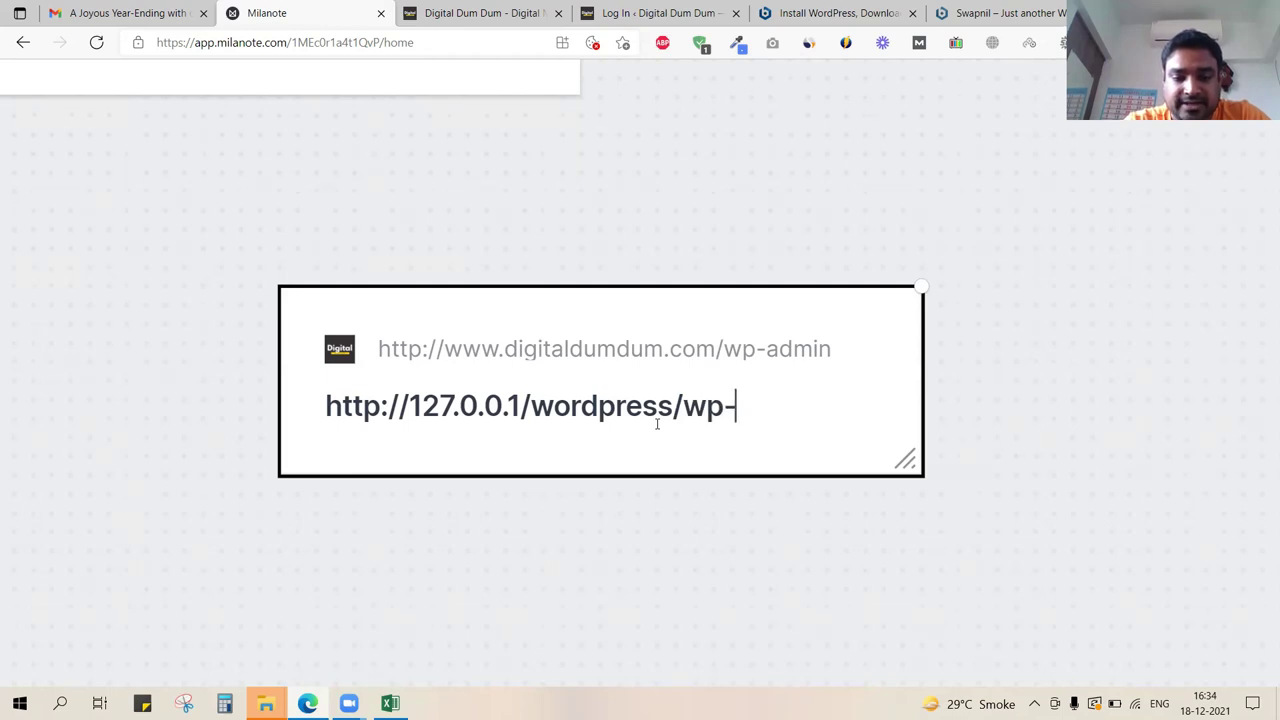
pyautogui.write('admin')
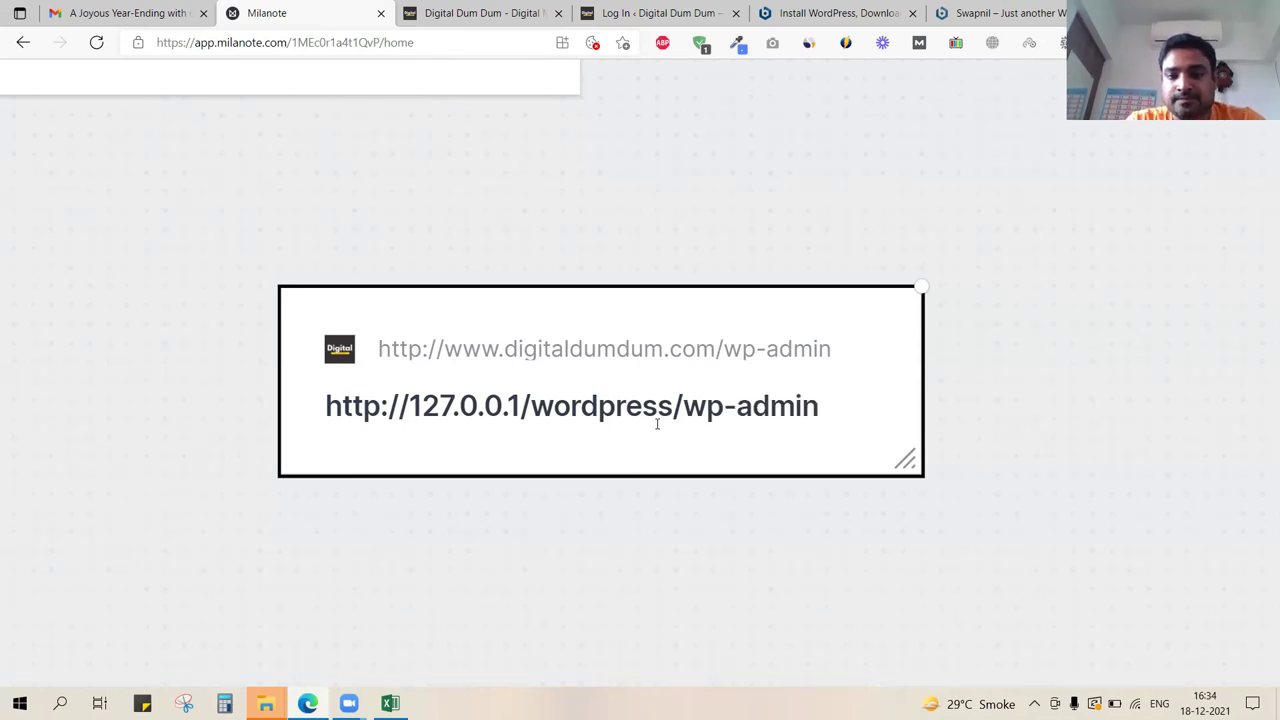
pyautogui.moveTo(684, 410); pyautogui.dragTo(408, 410)
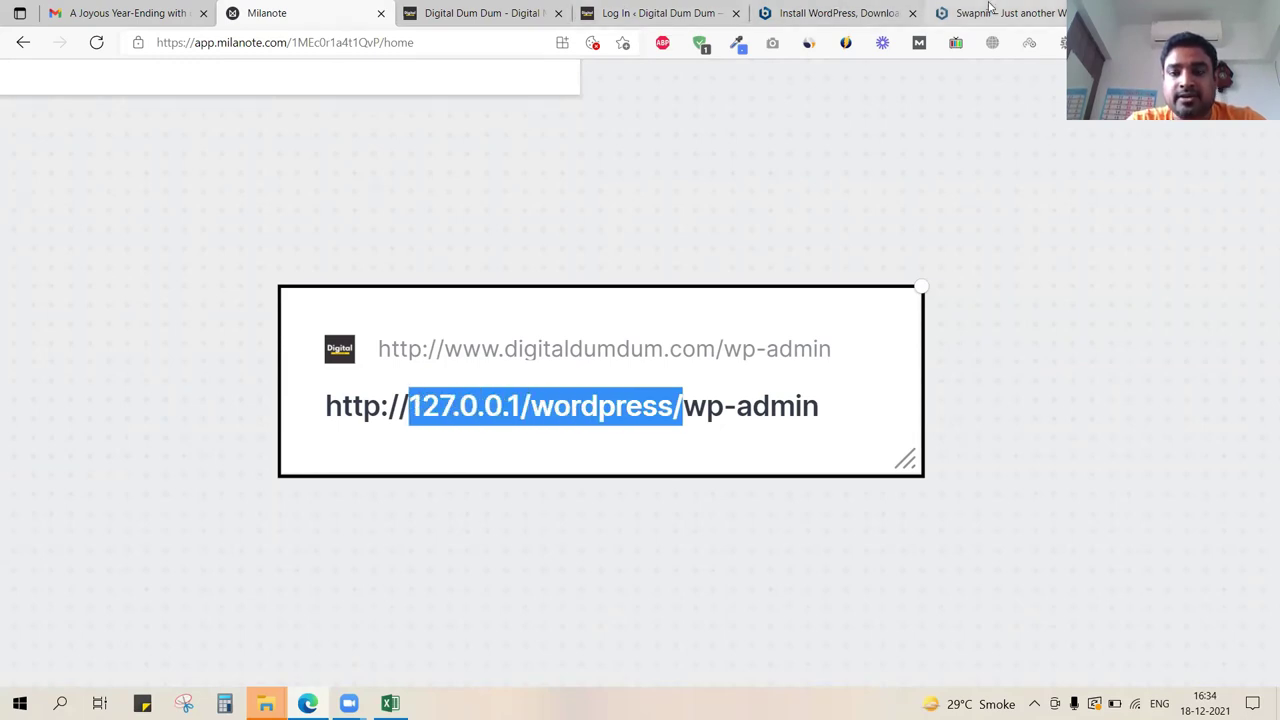
pyautogui.click(1000, 13)
# - Load the local site's admin address 127.0.0.1/wordpress/wp-admin in the browser
pyautogui.click(268, 42)
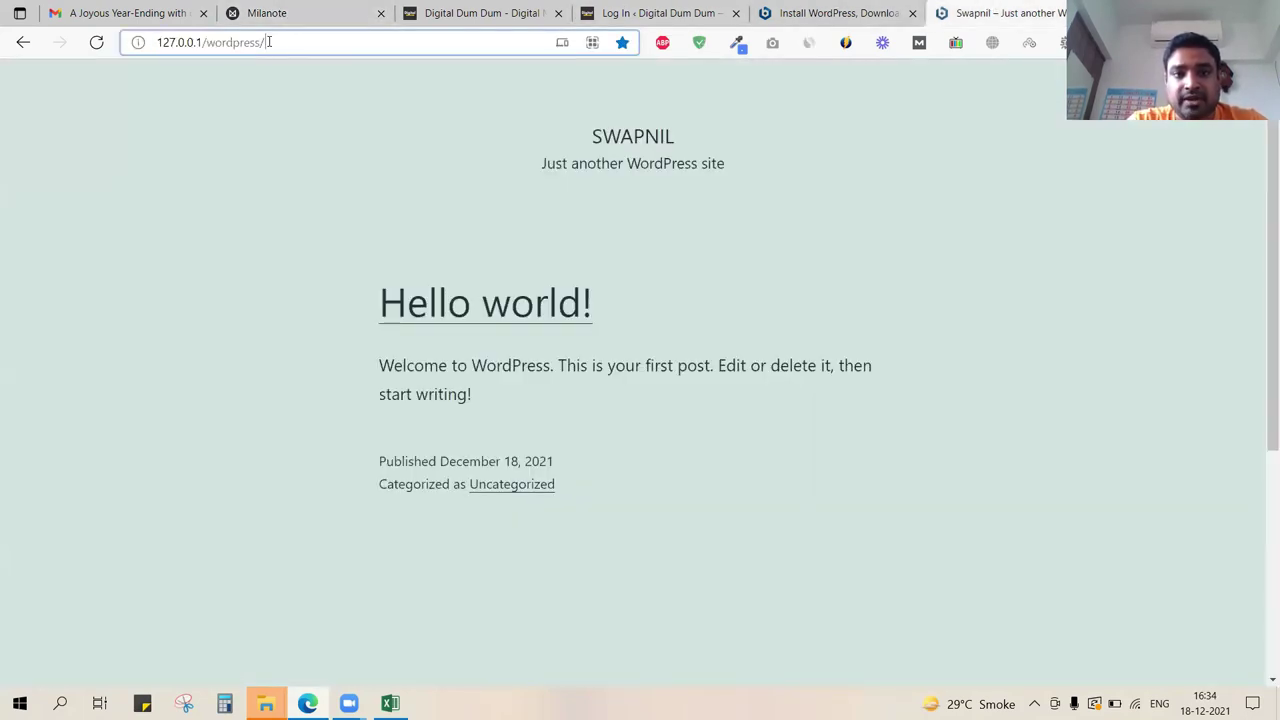
pyautogui.write('wp-adm')
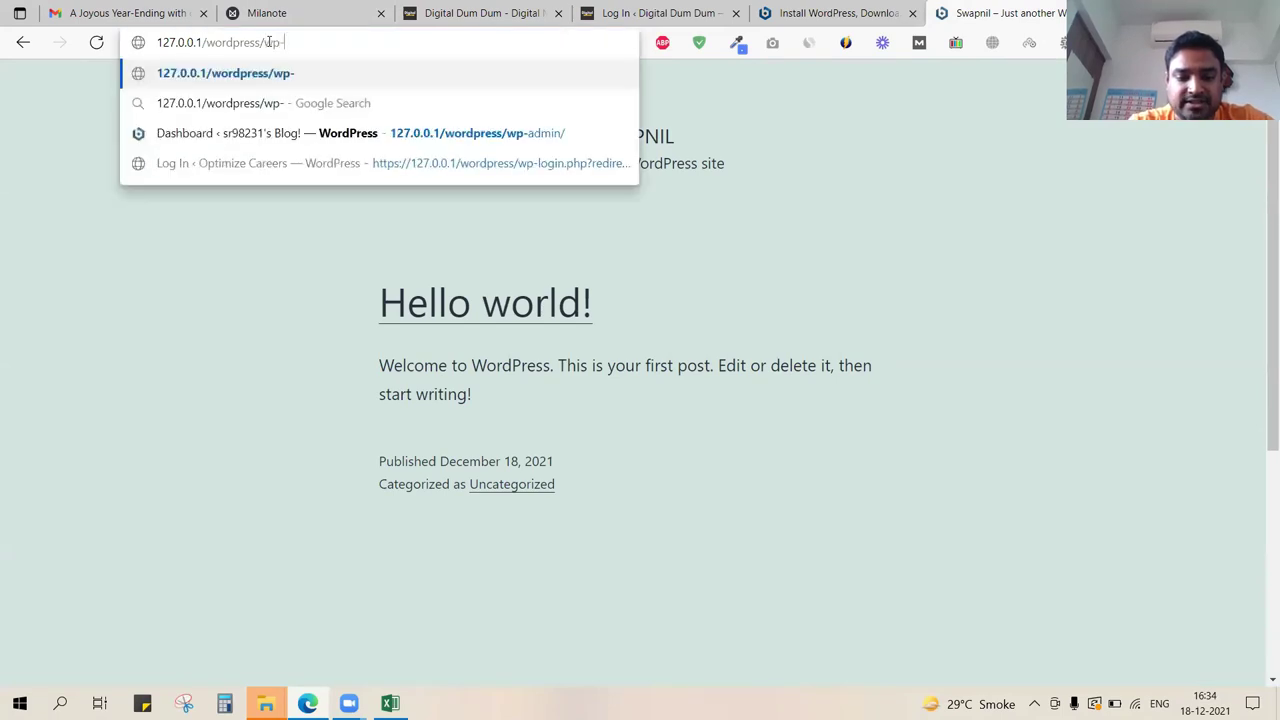
pyautogui.write('in')
pyautogui.press('Return')
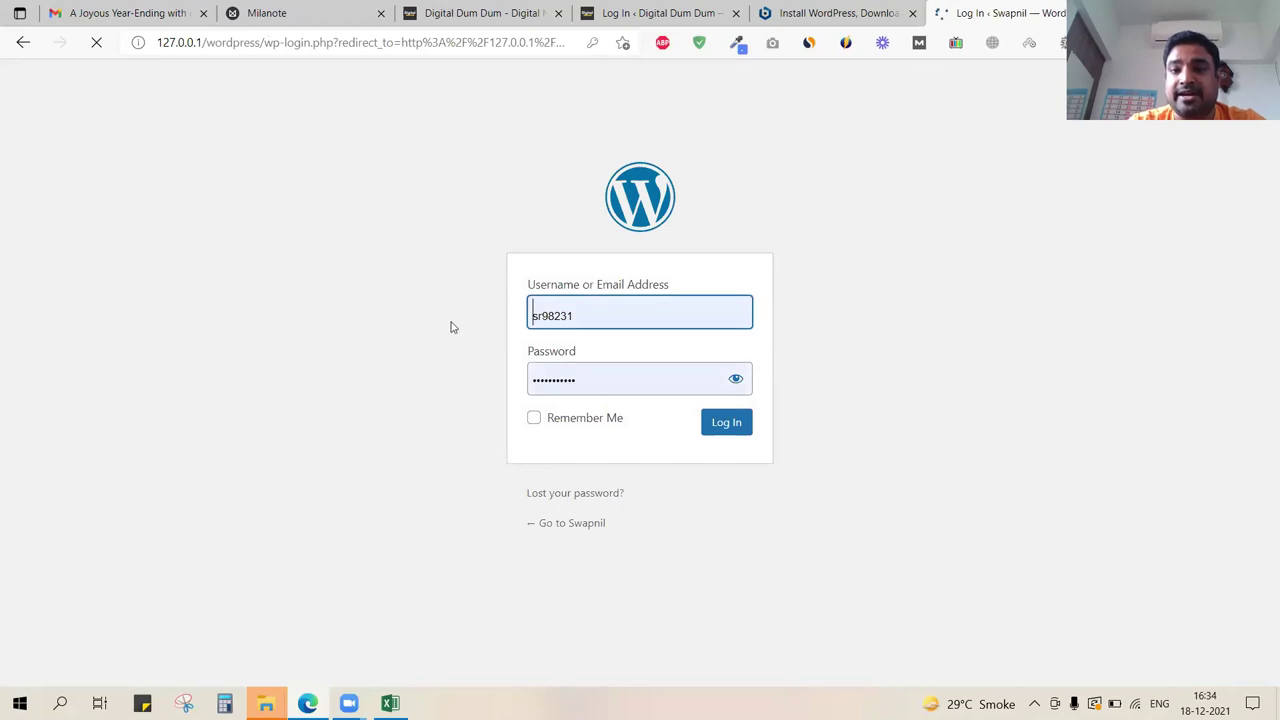
# - Save the local wp-login.php page as a favourite on the Favorites bar
pyautogui.tripleClick(591, 337)
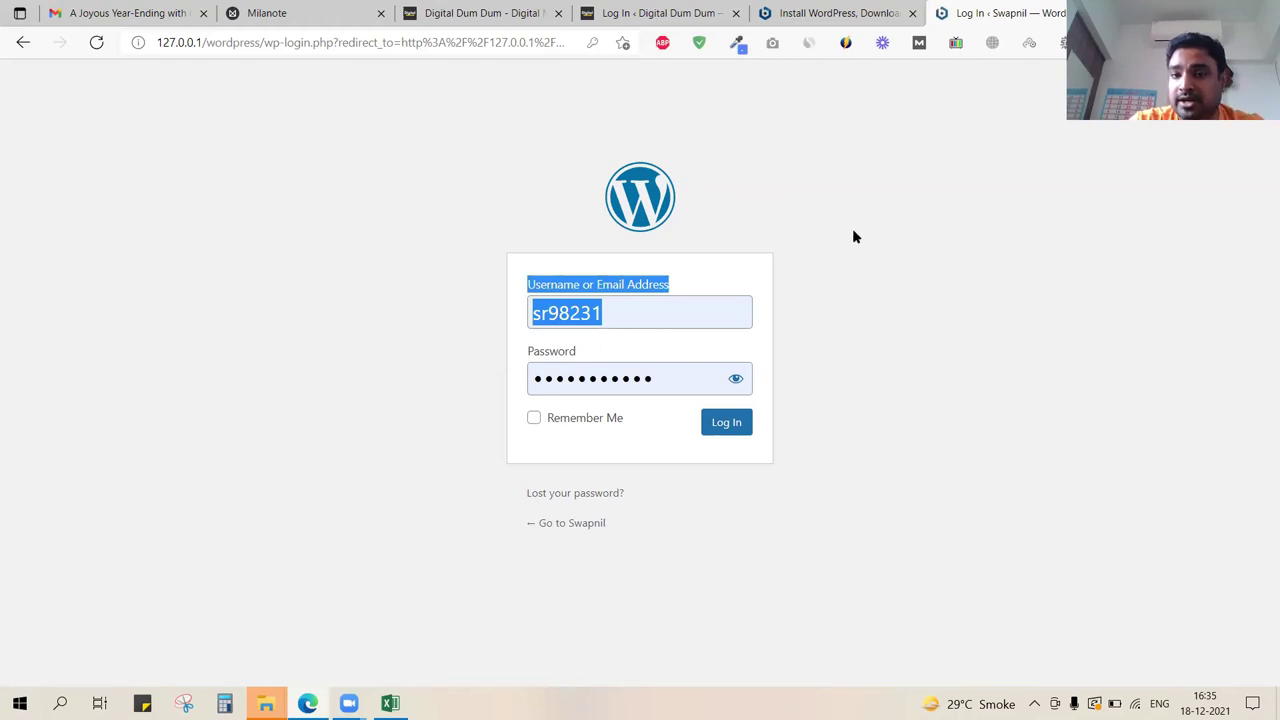
pyautogui.click(445, 284)
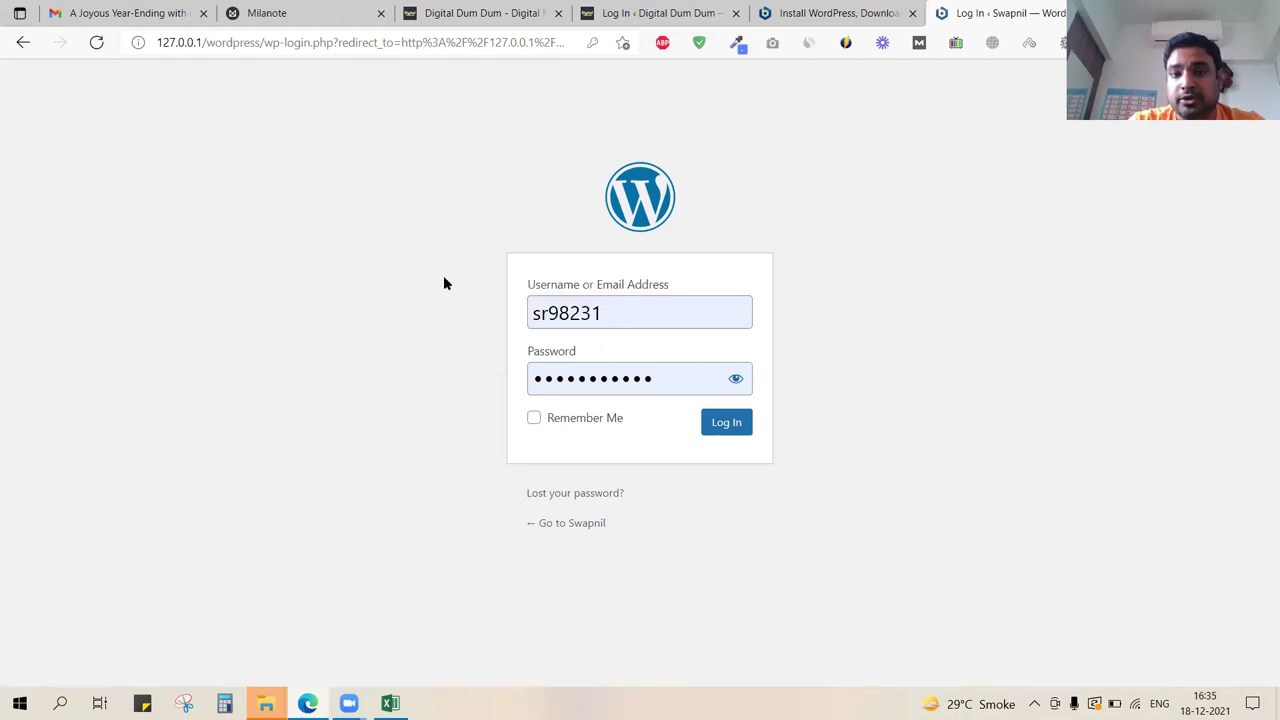
pyautogui.click(250, 48)
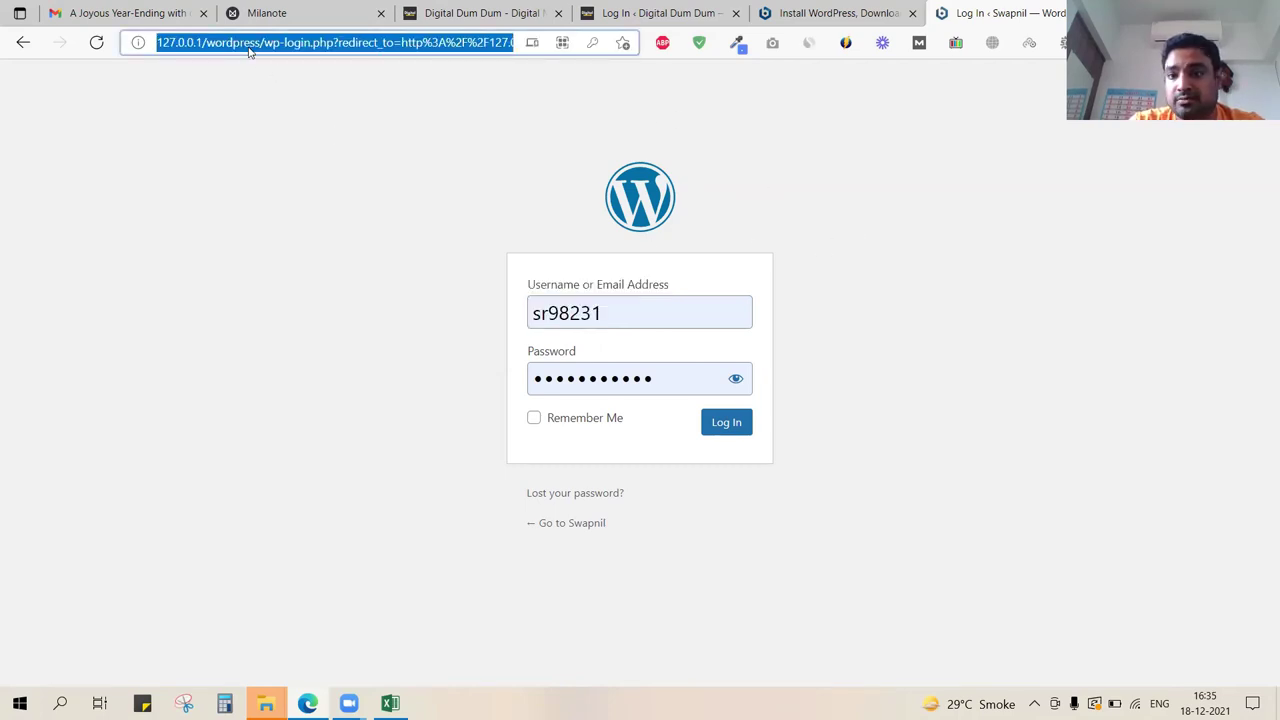
pyautogui.click(435, 69)
pyautogui.click(622, 43)
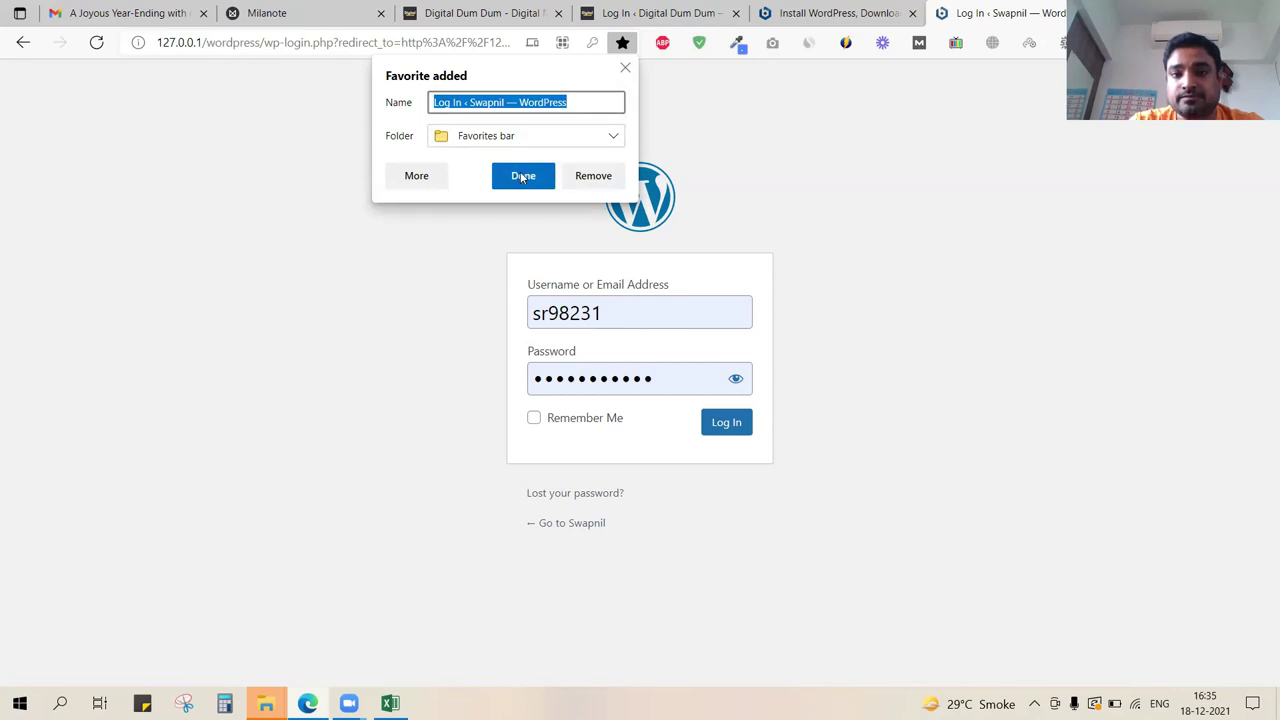
pyautogui.click(520, 177)
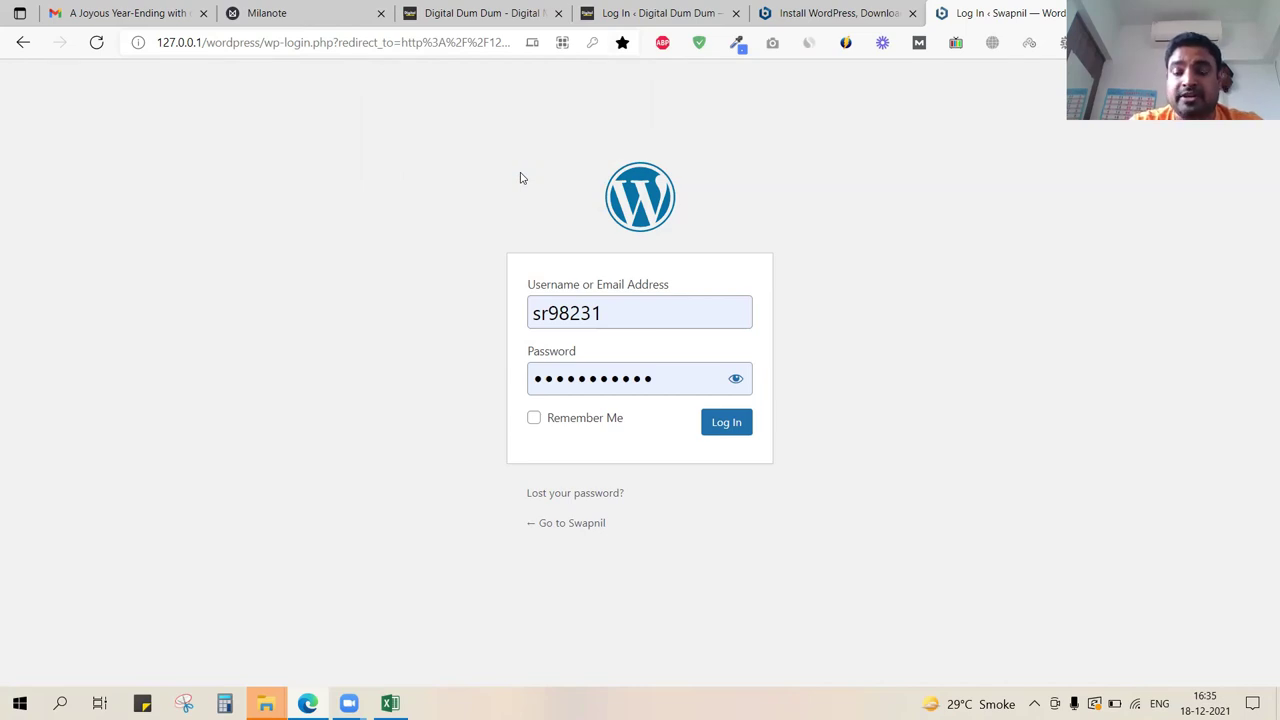
# - Sign in to the local WordPress admin with the autofilled username and password
pyautogui.doubleClick(596, 316)
pyautogui.click(475, 342)
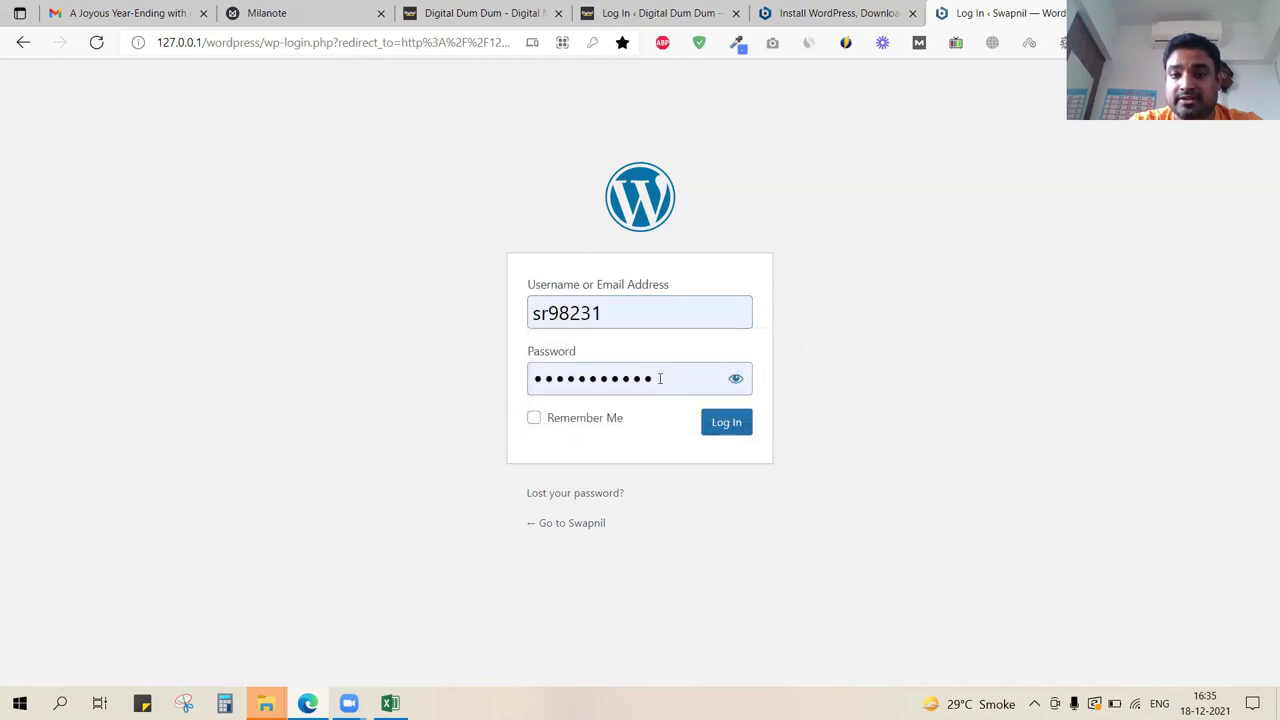
pyautogui.click(736, 426)
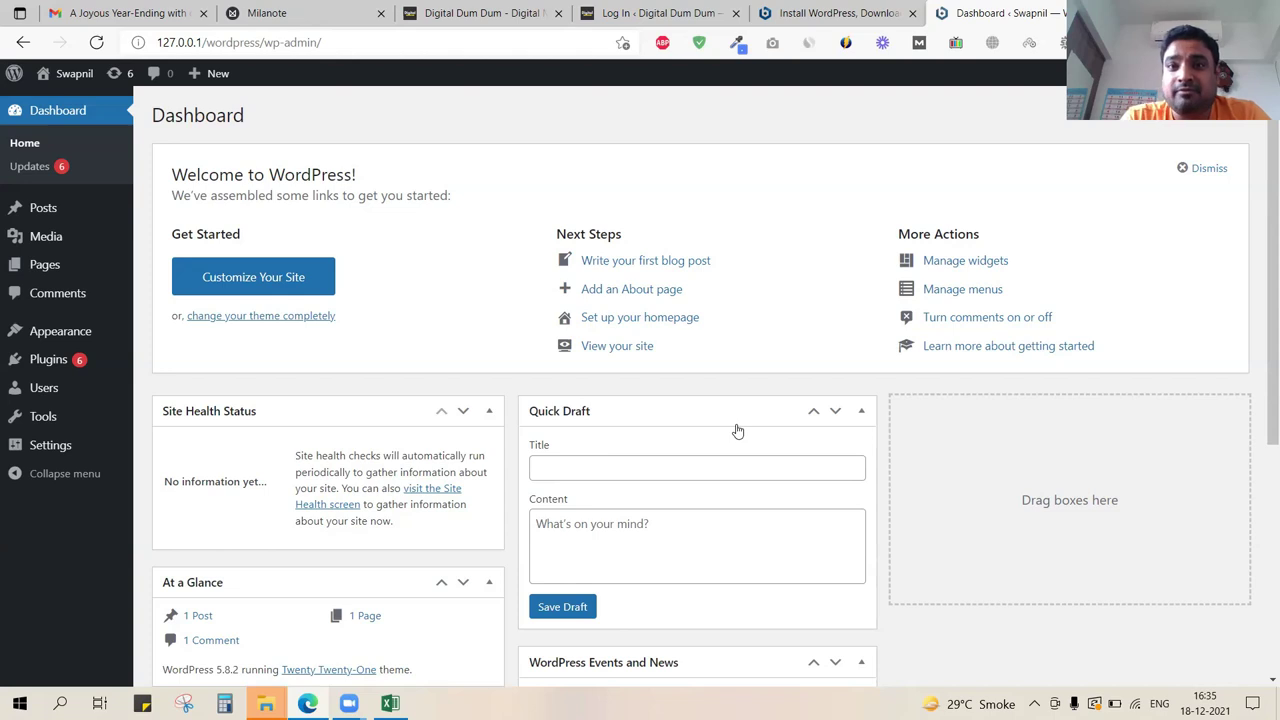
# - Check the live Digital Dum Dum site tabs, then return to the Milanote note with the wp-admin URLs
pyautogui.click(493, 10)
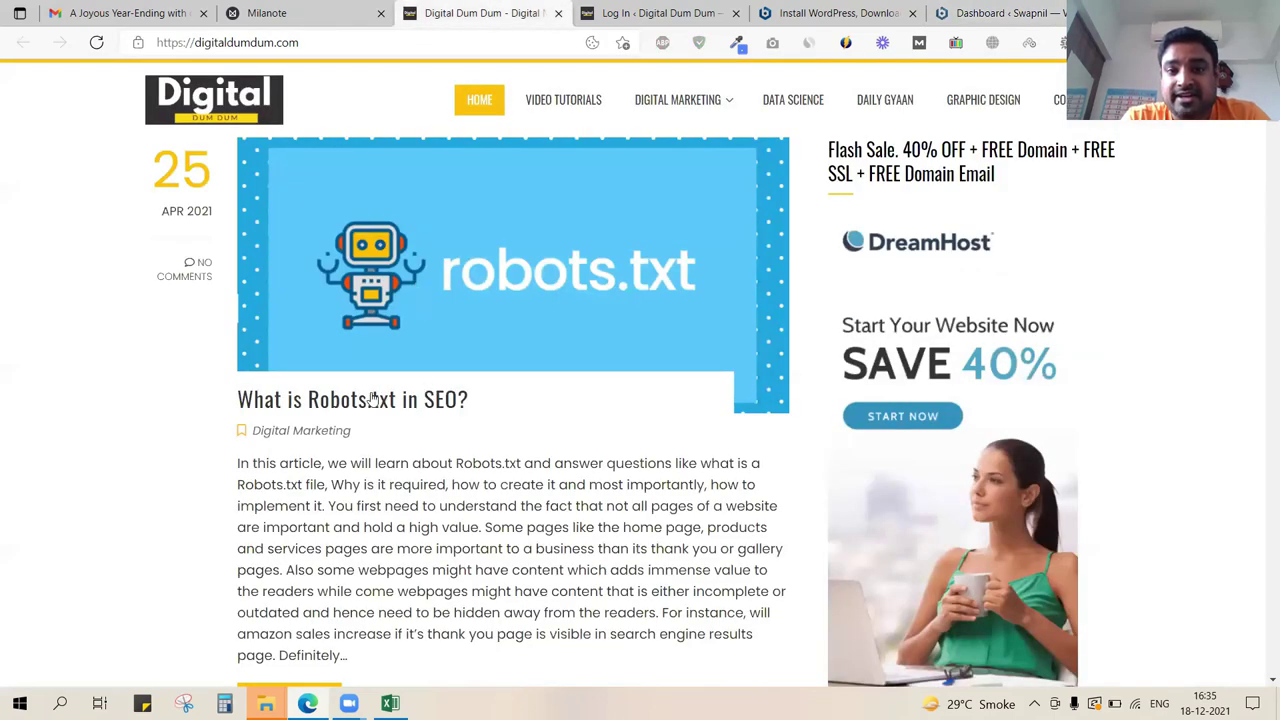
pyautogui.click(625, 14)
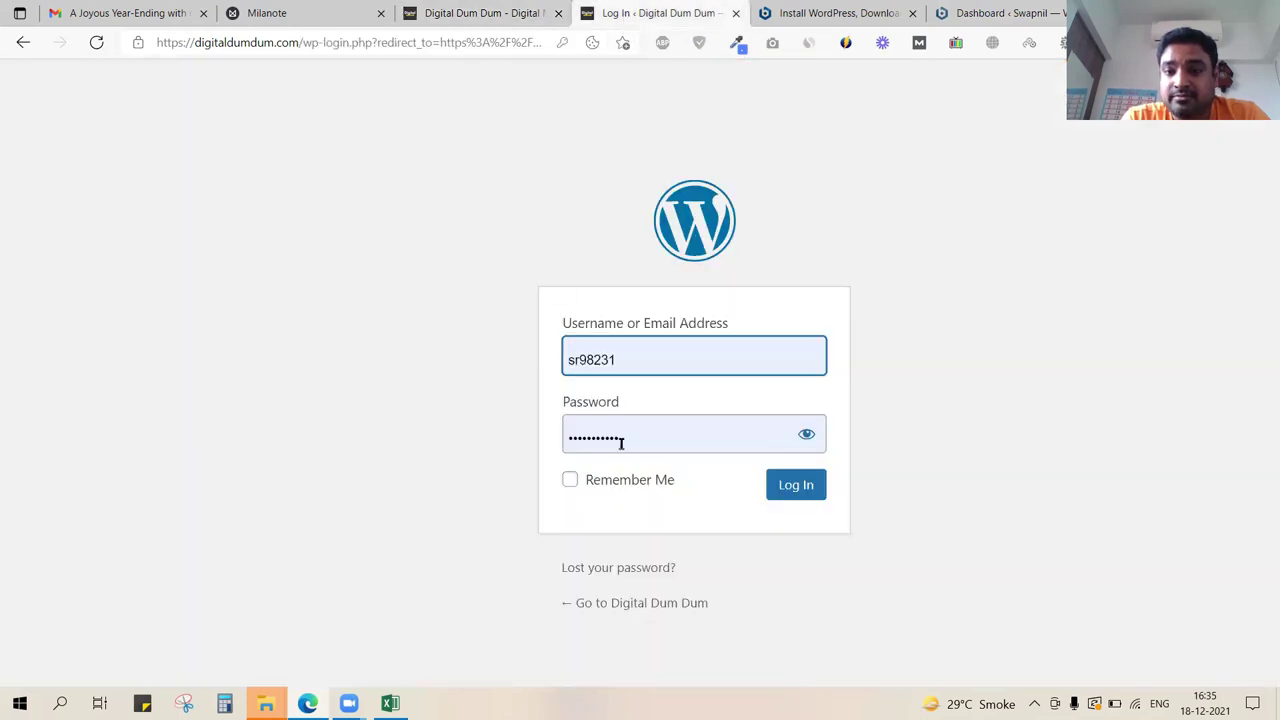
pyautogui.click(996, 10)
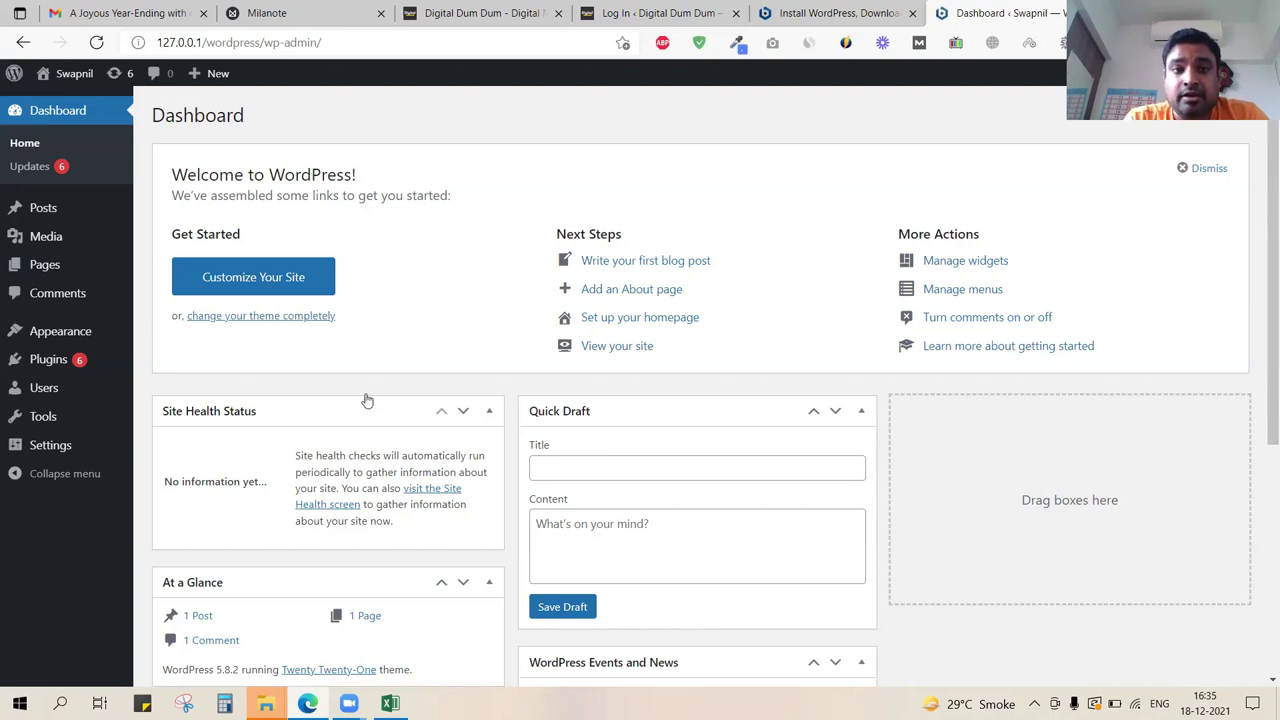
pyautogui.click(362, 12)
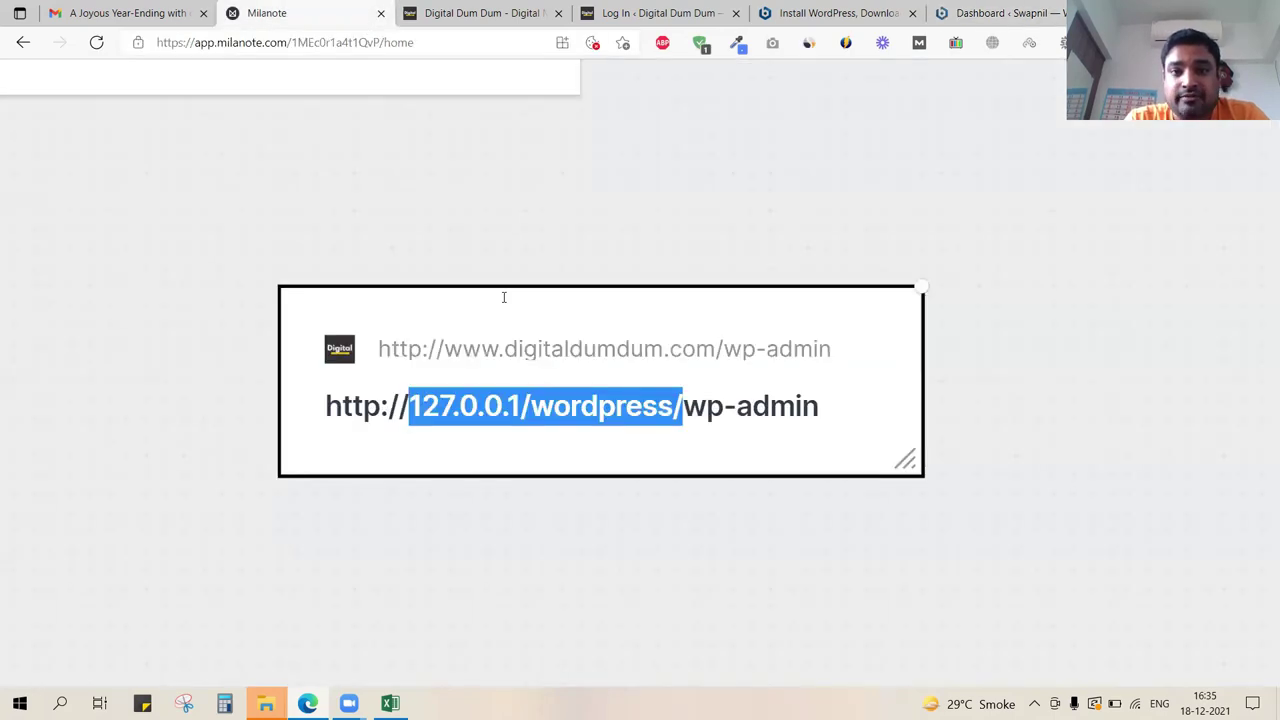
# - Zoom the Milanote board to view the lesson list card, then return to the 127.0.0.1 WordPress Dashboard
pyautogui.scroll(-3, 503, 297)
pyautogui.scroll(3, 349, 277)
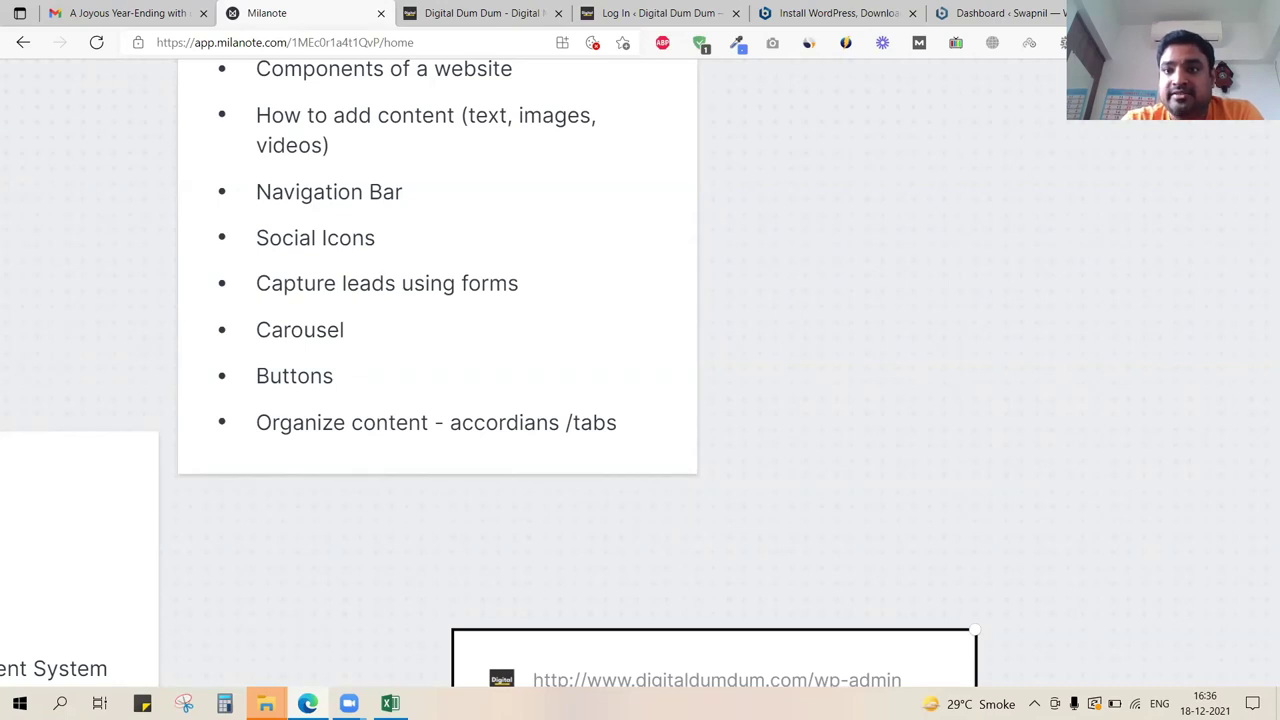
pyautogui.click(1005, 13)
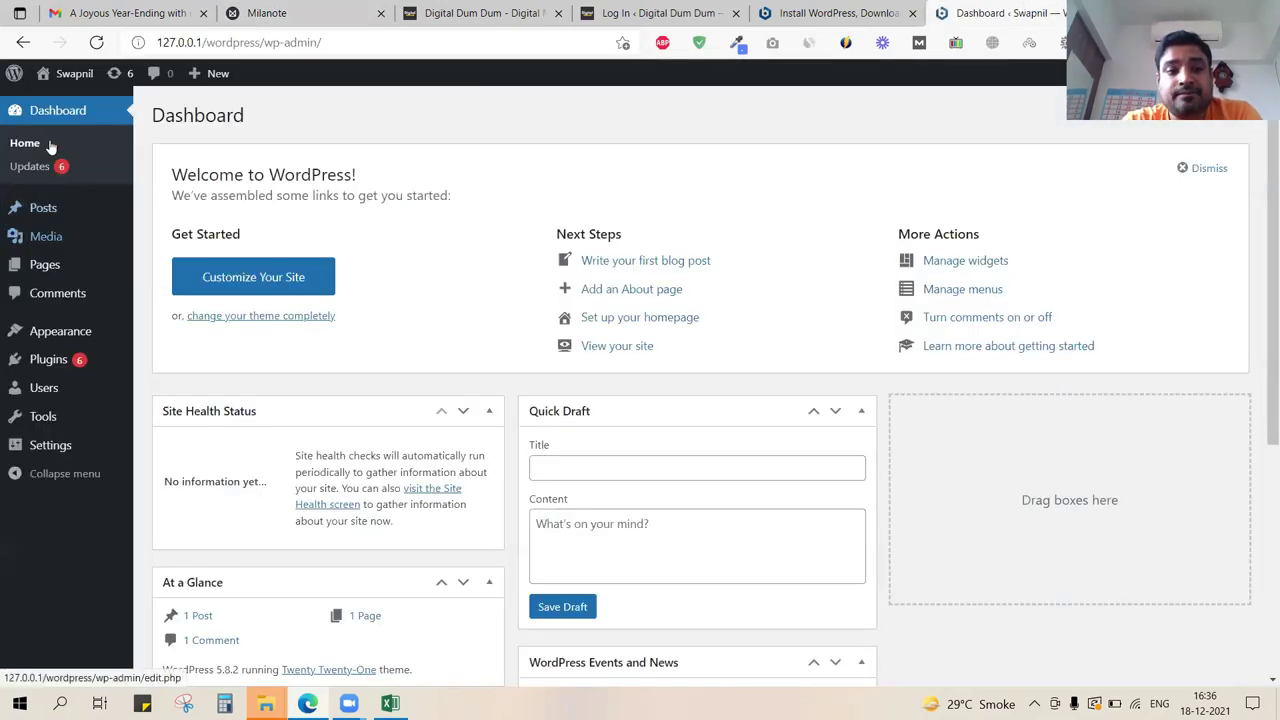
# - Glance at the admin sidebar's Settings and Media sections, then open a new empty browser tab
pyautogui.moveTo(70, 448)
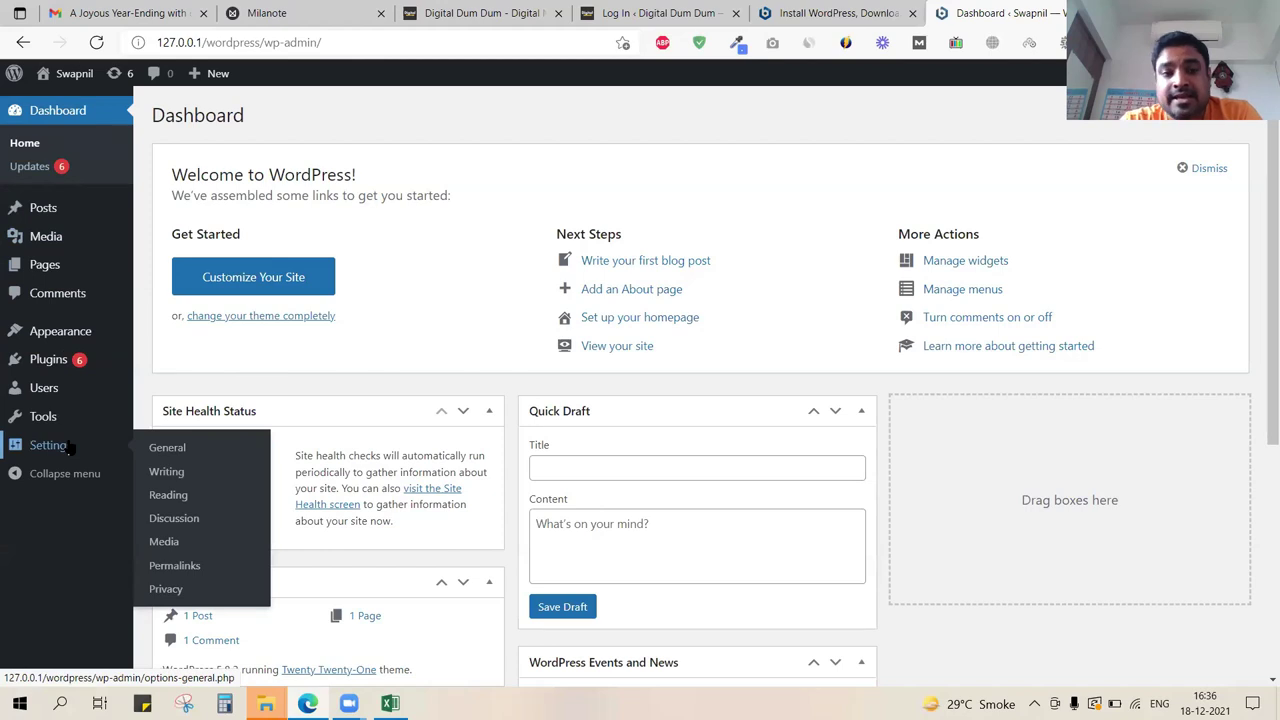
pyautogui.moveTo(52, 232)
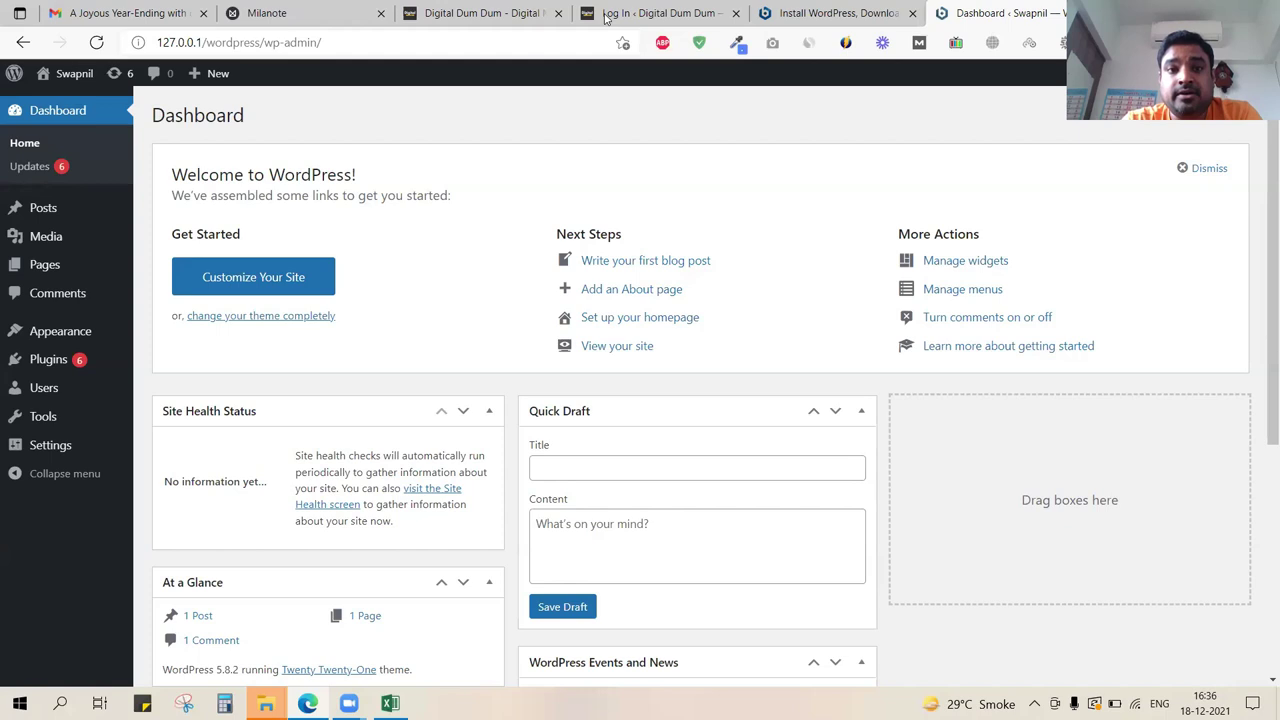
pyautogui.hotkey('ctrl', 't')
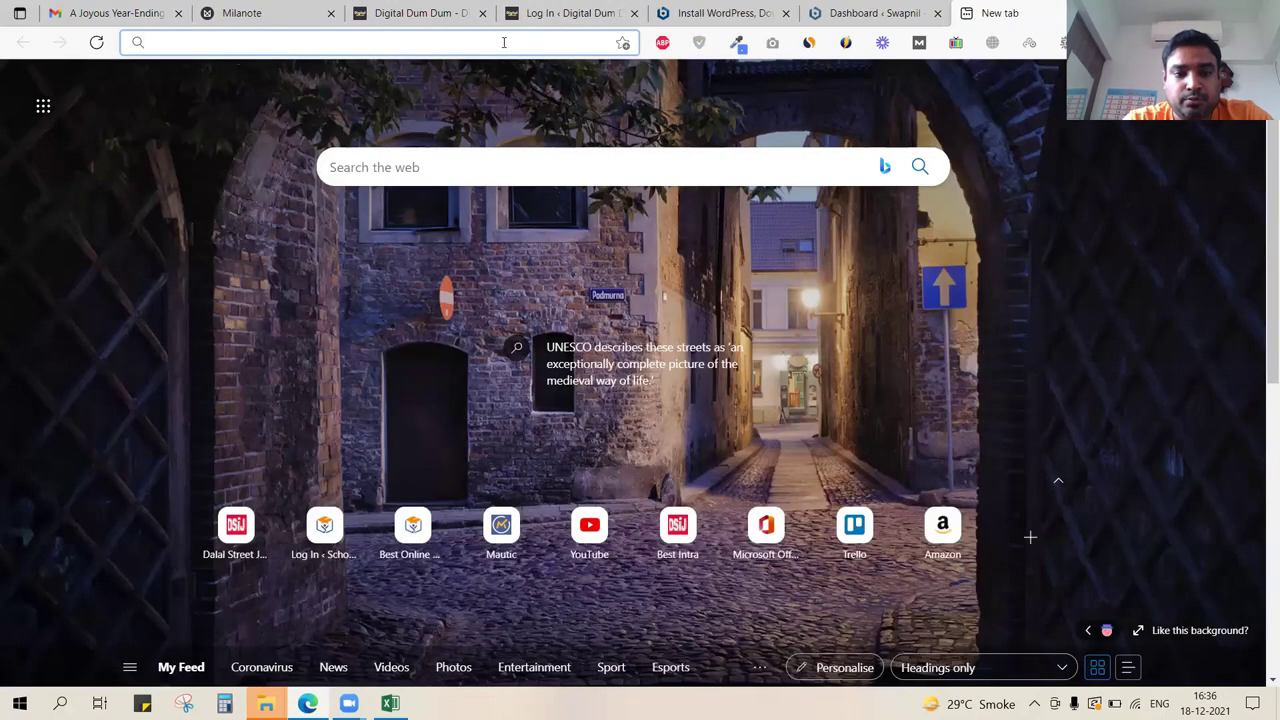
# - Open the School of Scholar website from the new tab's quick link tile
pyautogui.click(415, 530)
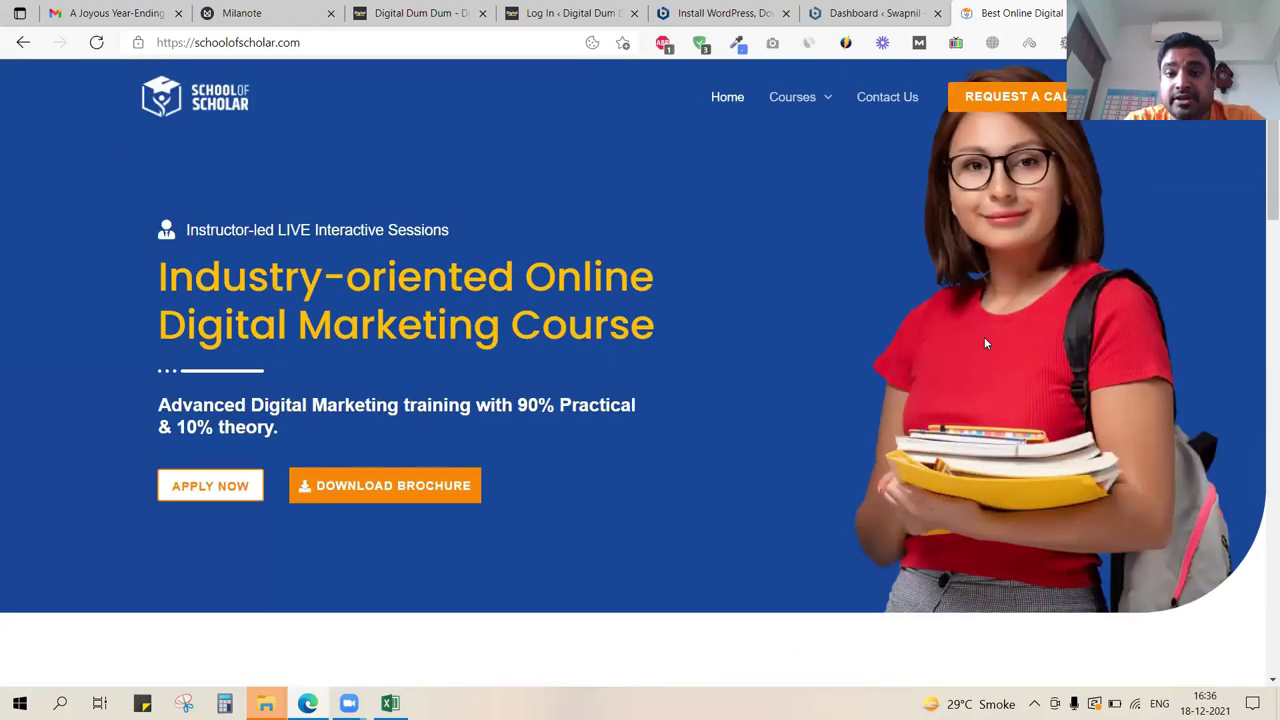
pyautogui.scroll(-2, 614, 394)
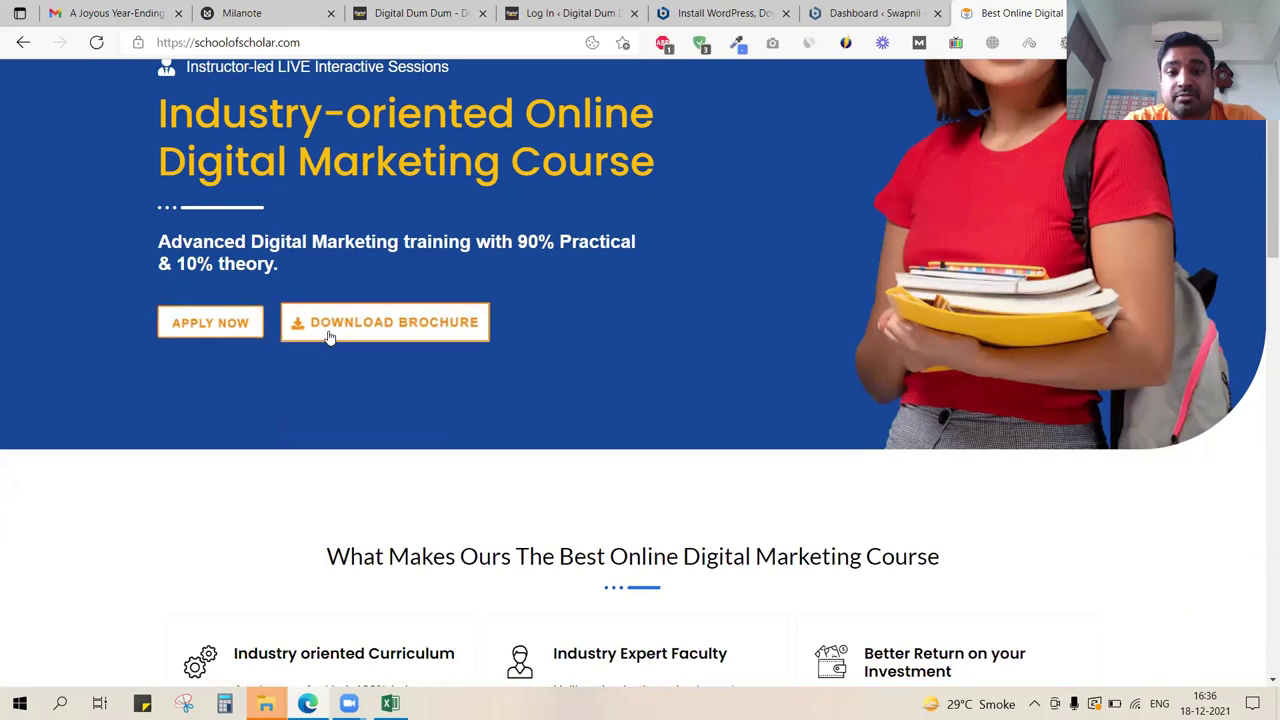
pyautogui.scroll(1, 433, 271)
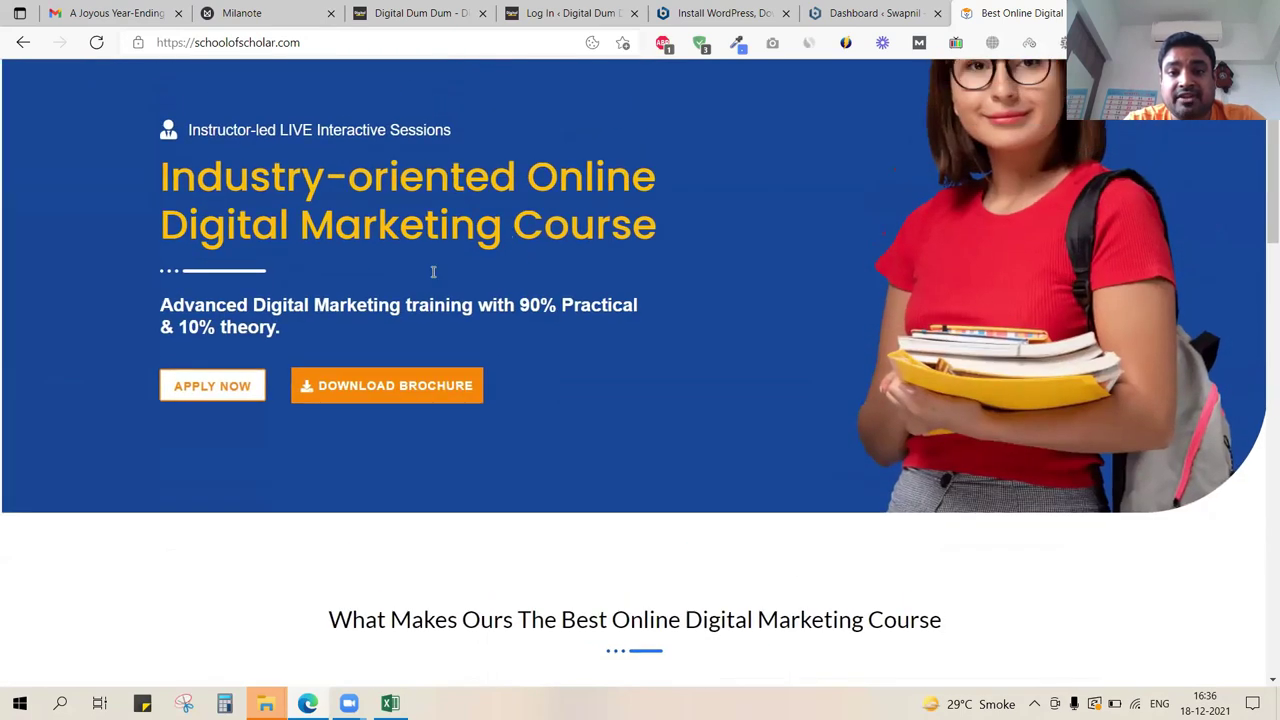
pyautogui.scroll(1, 433, 271)
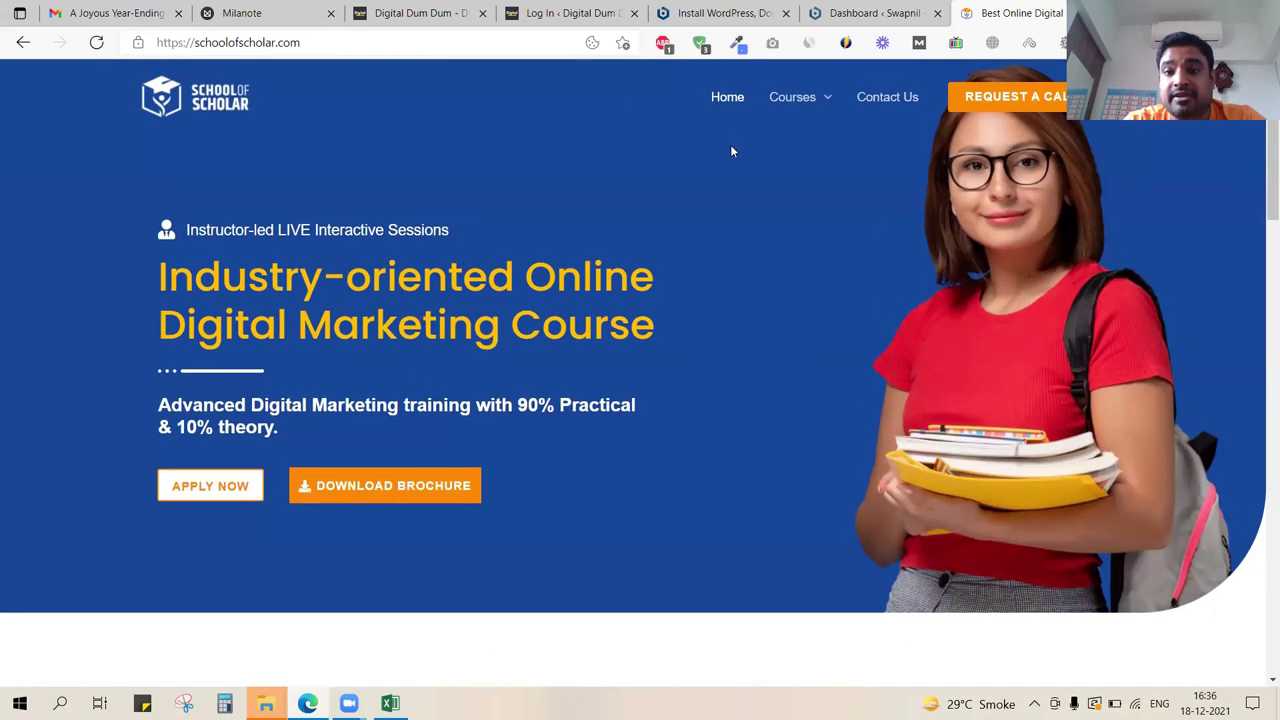
# - Browse the homepage down to the footer and choose Courses > Advanced Digital Marketing Course
pyautogui.moveTo(790, 97)
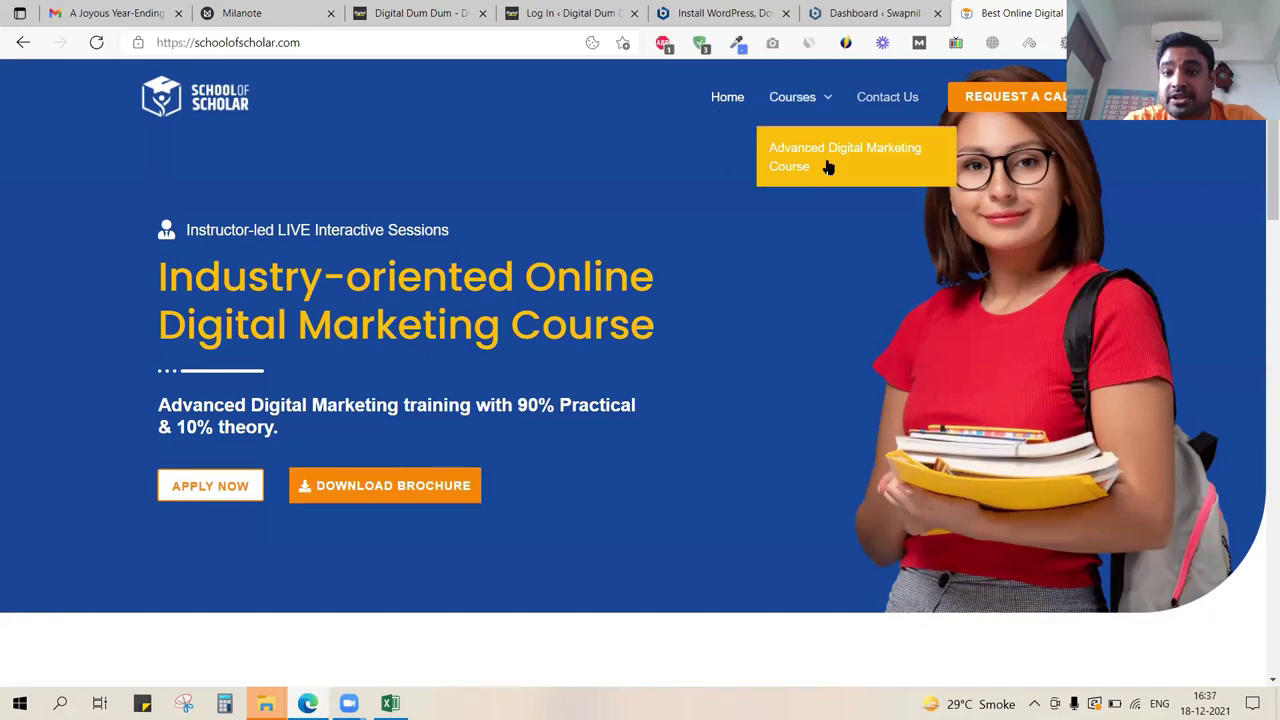
pyautogui.scroll(-7, 703, 382)
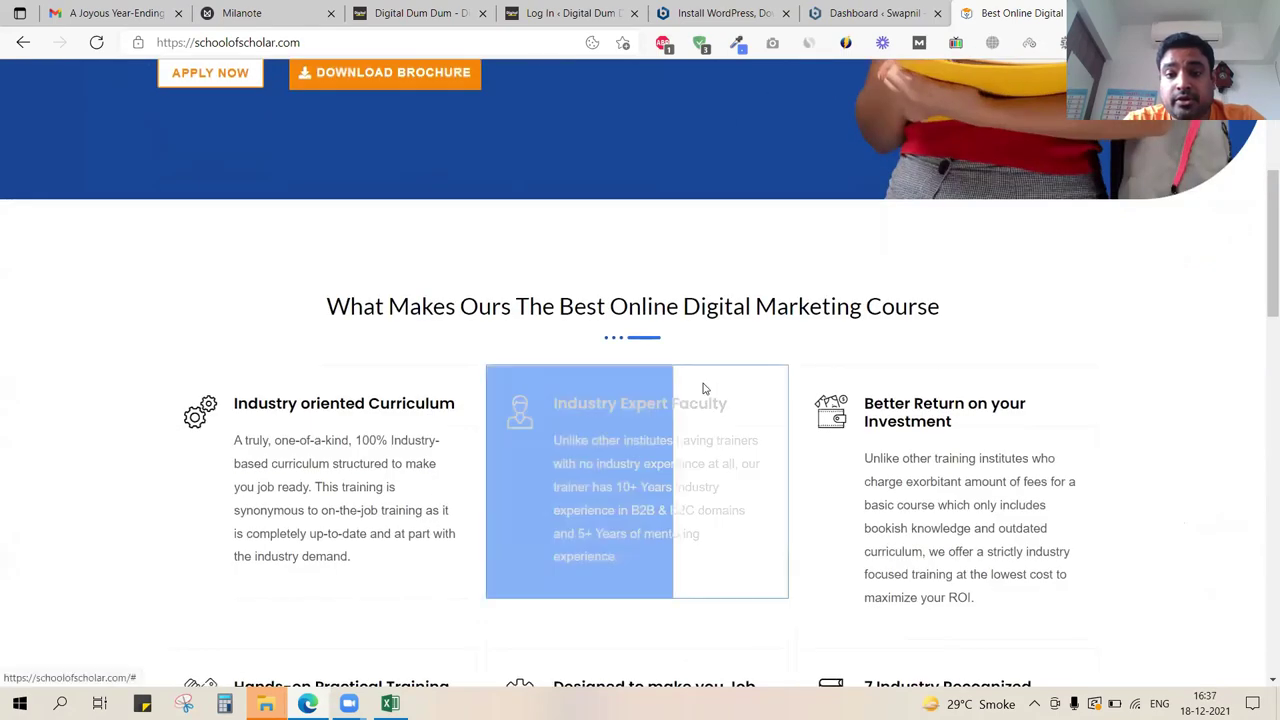
pyautogui.scroll(-6, 703, 382)
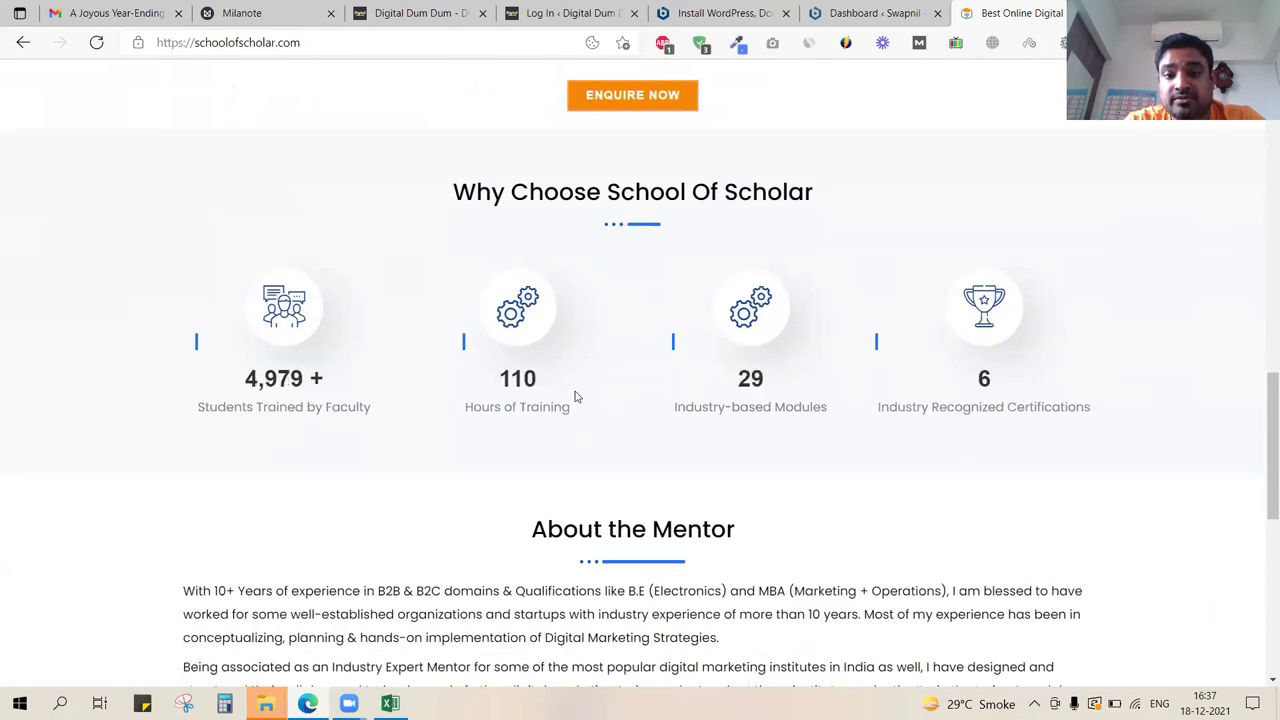
pyautogui.scroll(-8, 575, 397)
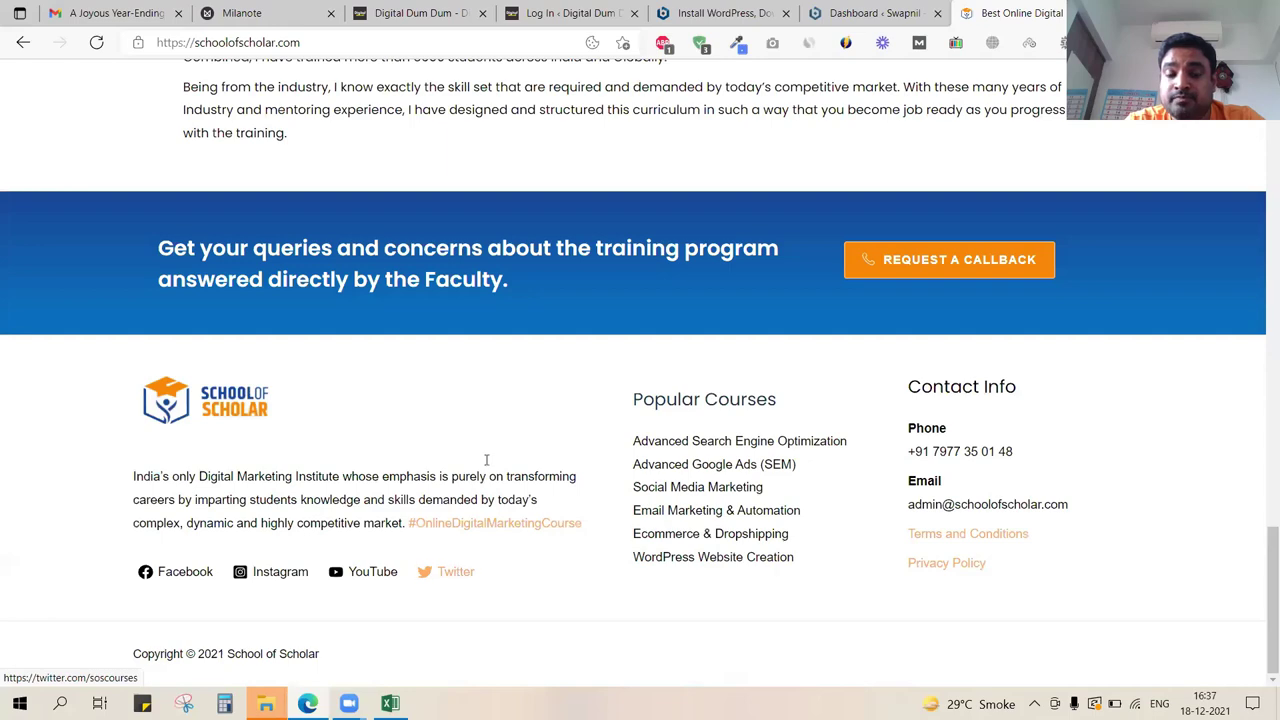
pyautogui.scroll(1, 503, 424)
pyautogui.scroll(20, 503, 424)
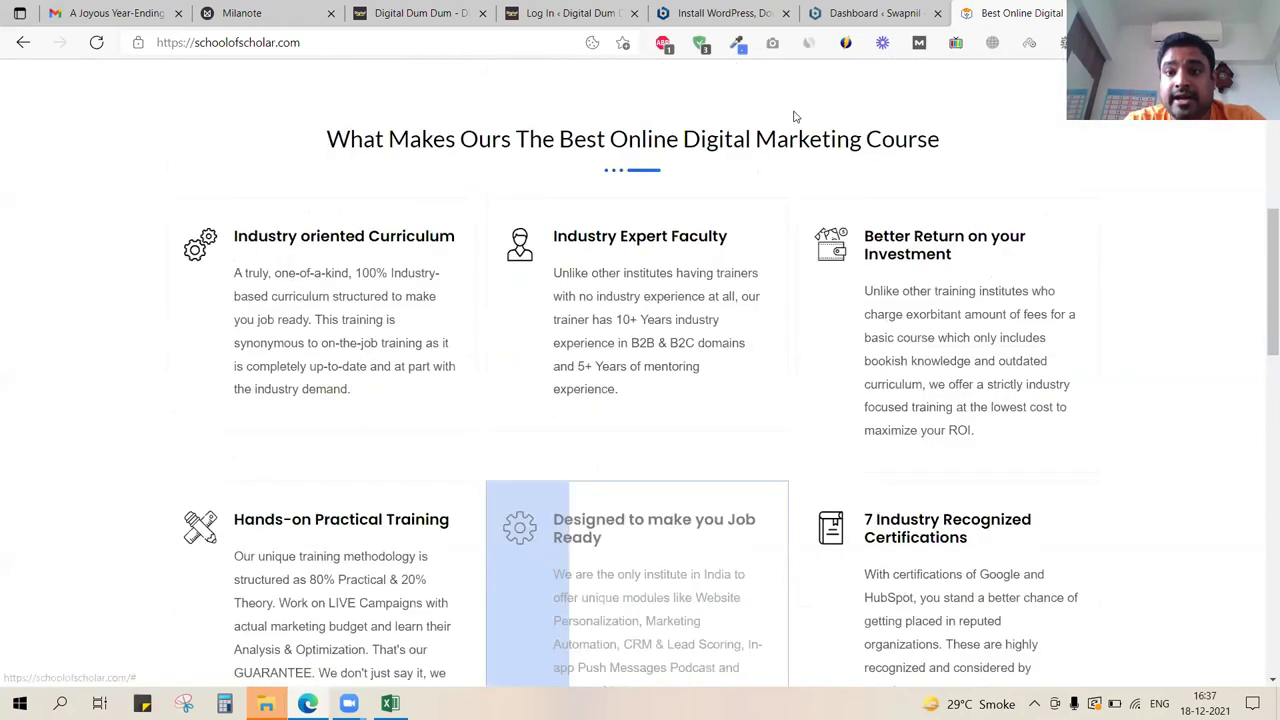
pyautogui.click(805, 148)
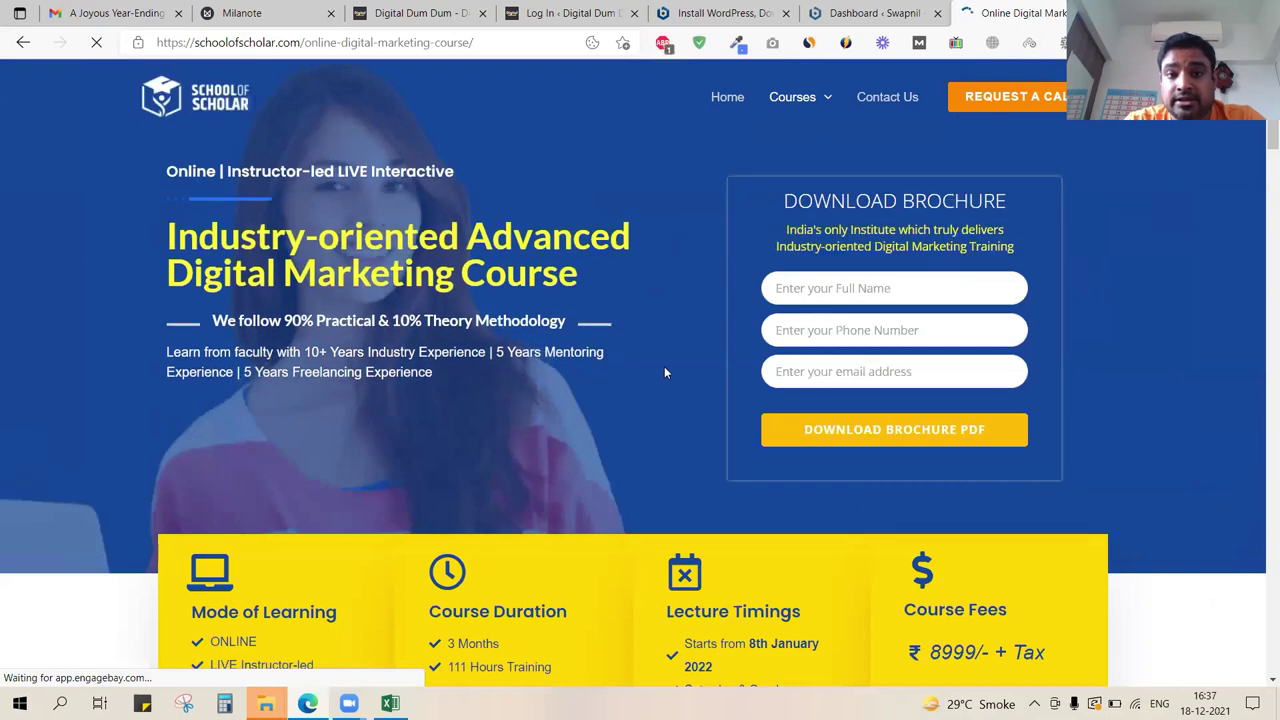
# - Scroll to the course Syllabus and highlight its heading and the word 'demand'
pyautogui.scroll(-5, 890, 350)
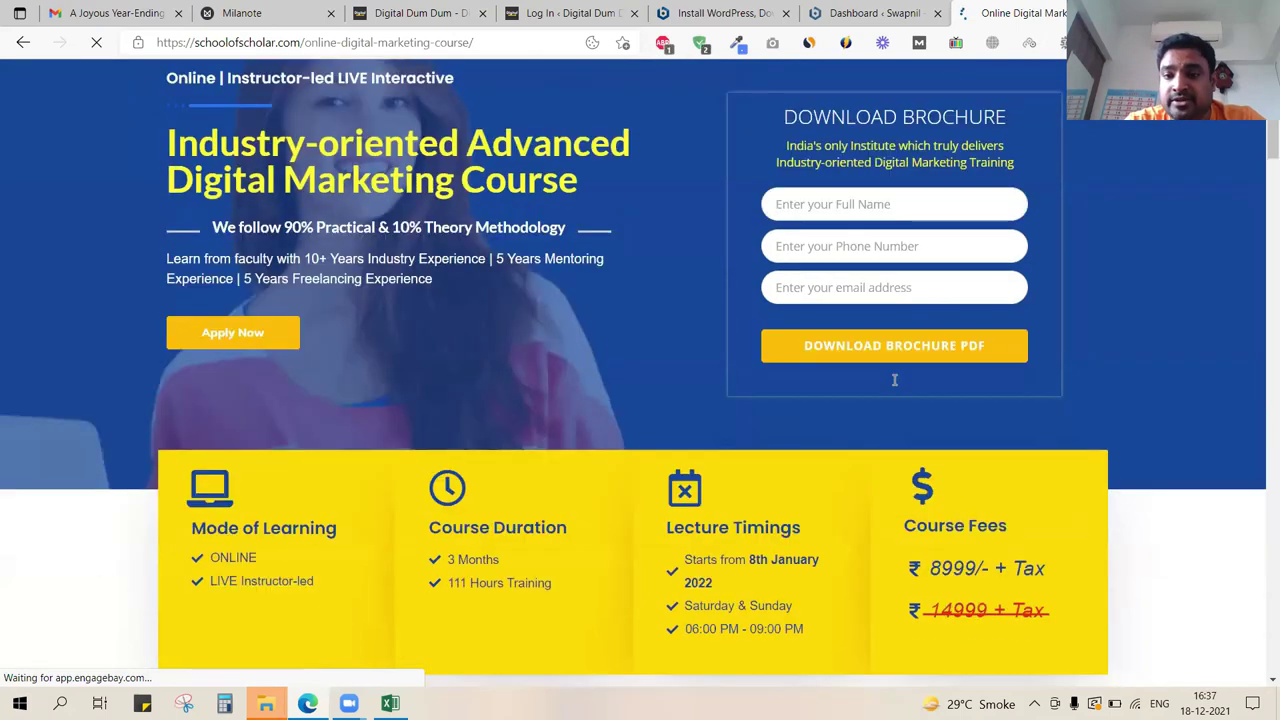
pyautogui.scroll(-3, 895, 380)
pyautogui.scroll(1, 686, 337)
pyautogui.doubleClick(660, 210)
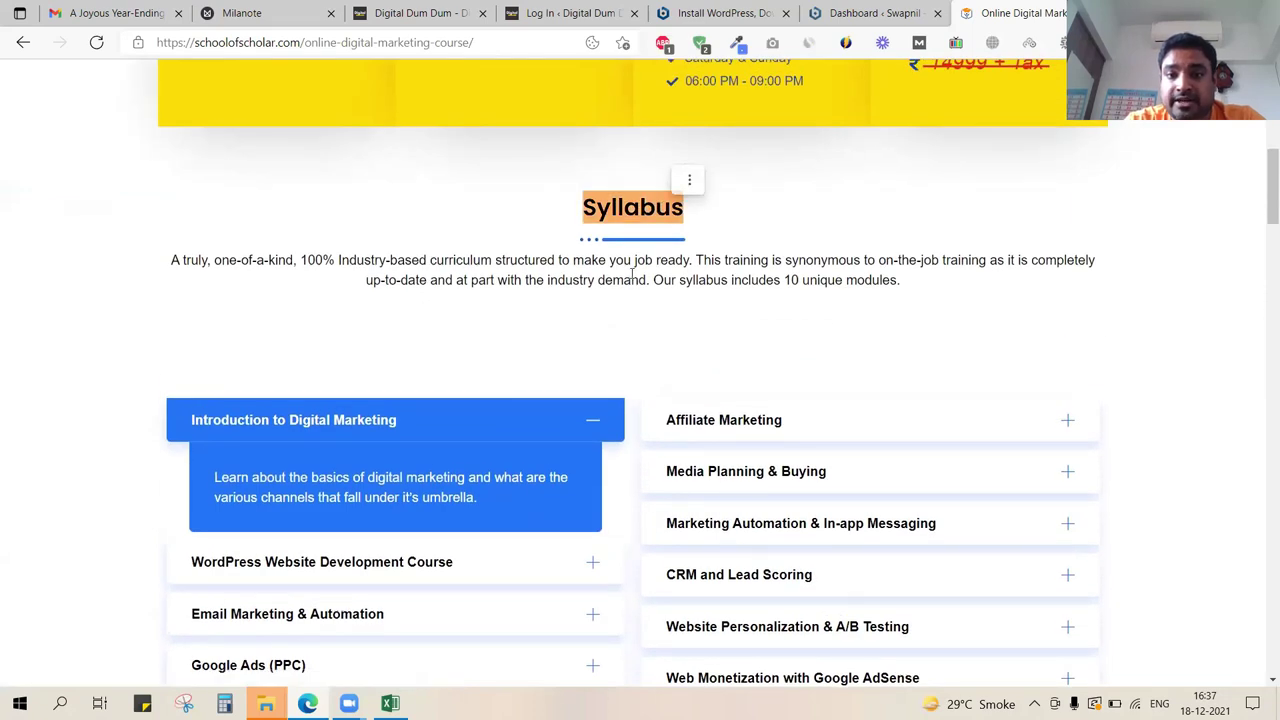
pyautogui.doubleClick(630, 280)
pyautogui.scroll(-1, 630, 280)
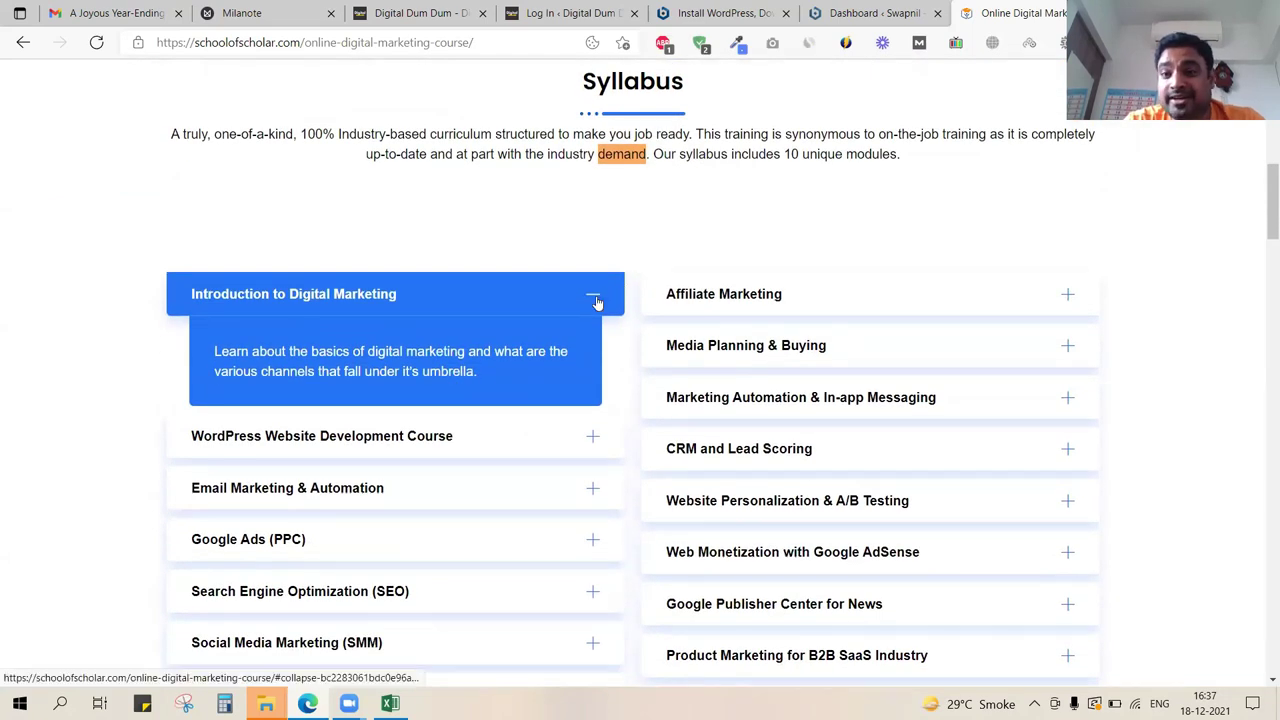
# - Toggle the Introduction to Digital Marketing module, scroll to Unique Modules, then return to the WordPress Dashboard
pyautogui.click(592, 300)
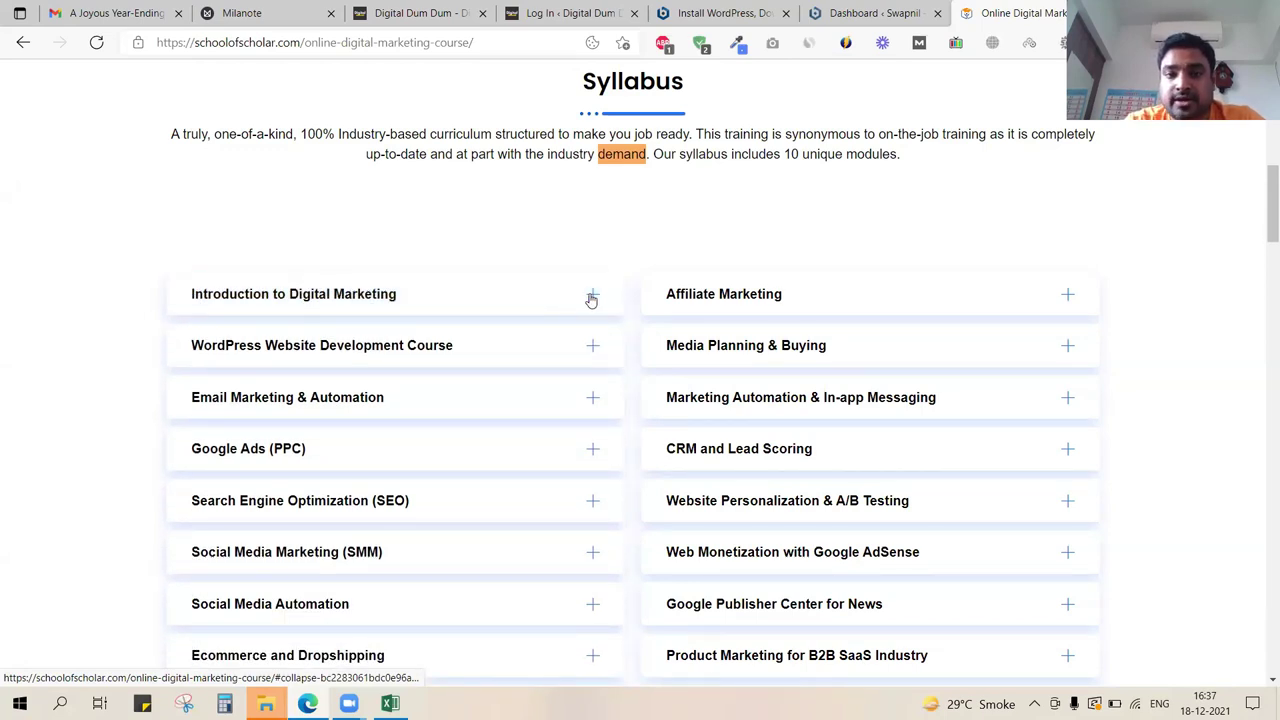
pyautogui.click(592, 300)
pyautogui.click(592, 300)
pyautogui.scroll(-3, 592, 300)
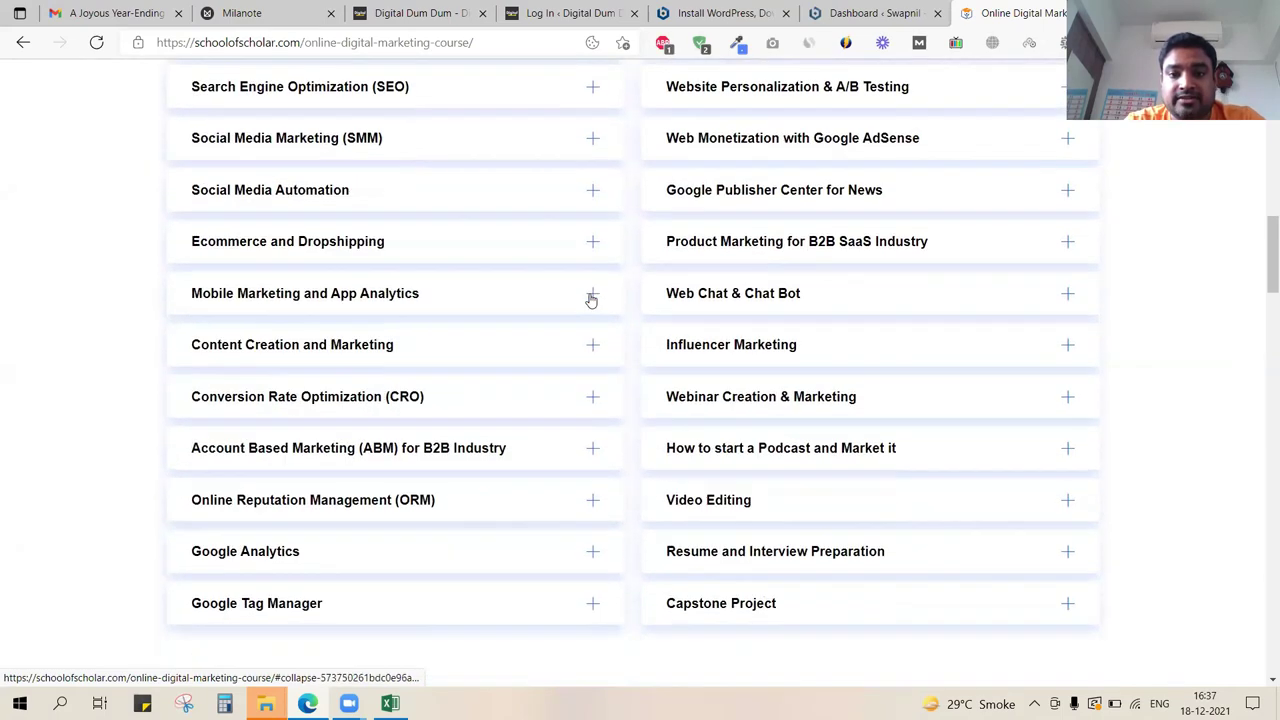
pyautogui.scroll(-6, 591, 299)
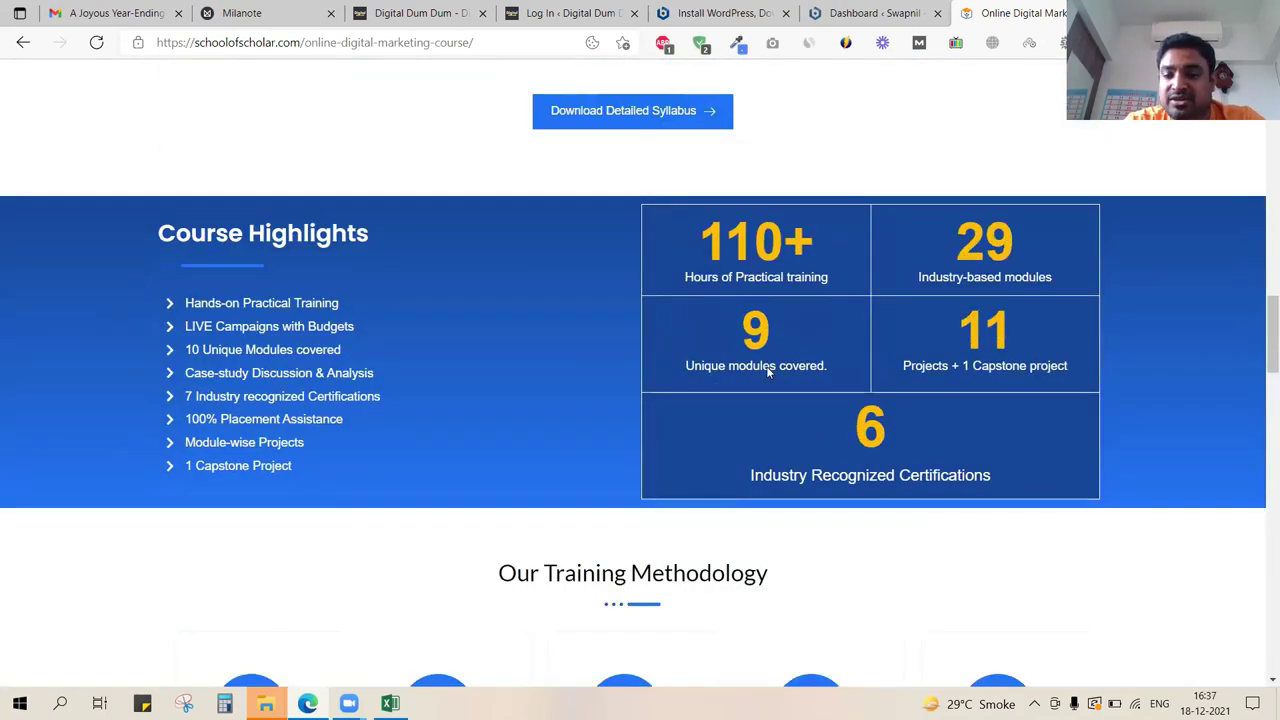
pyautogui.scroll(-7, 767, 371)
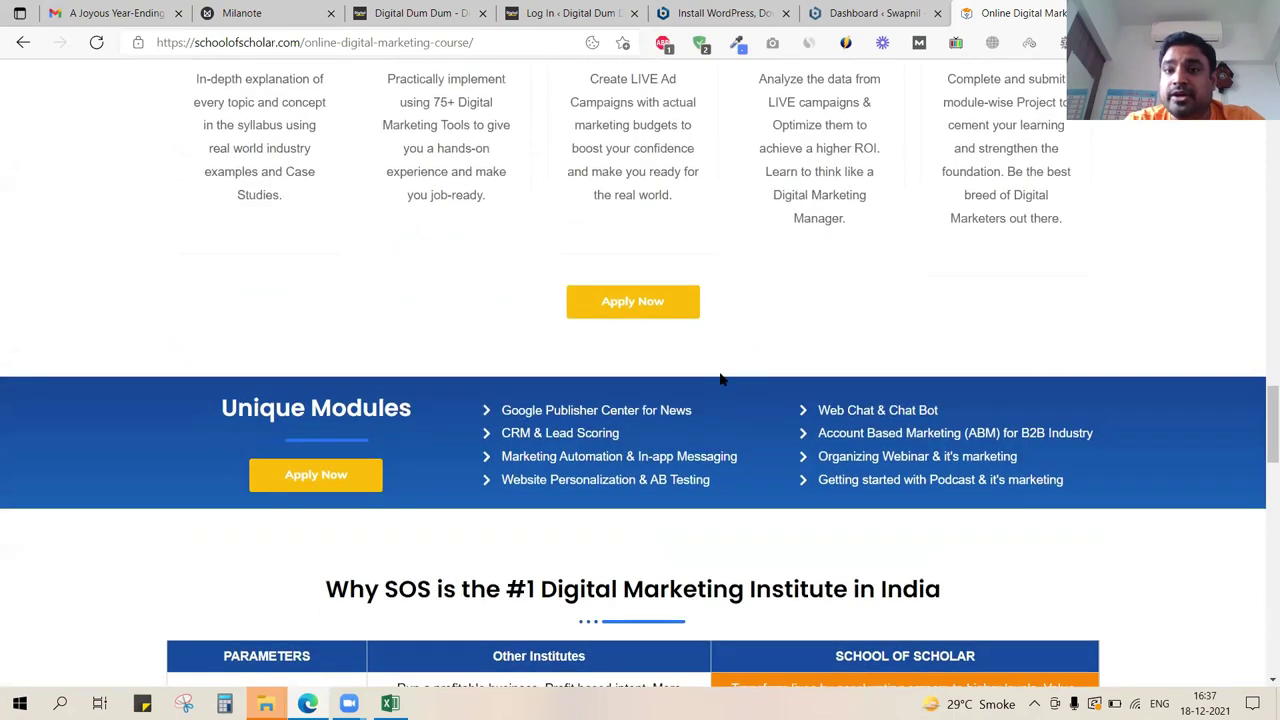
pyautogui.click(875, 12)
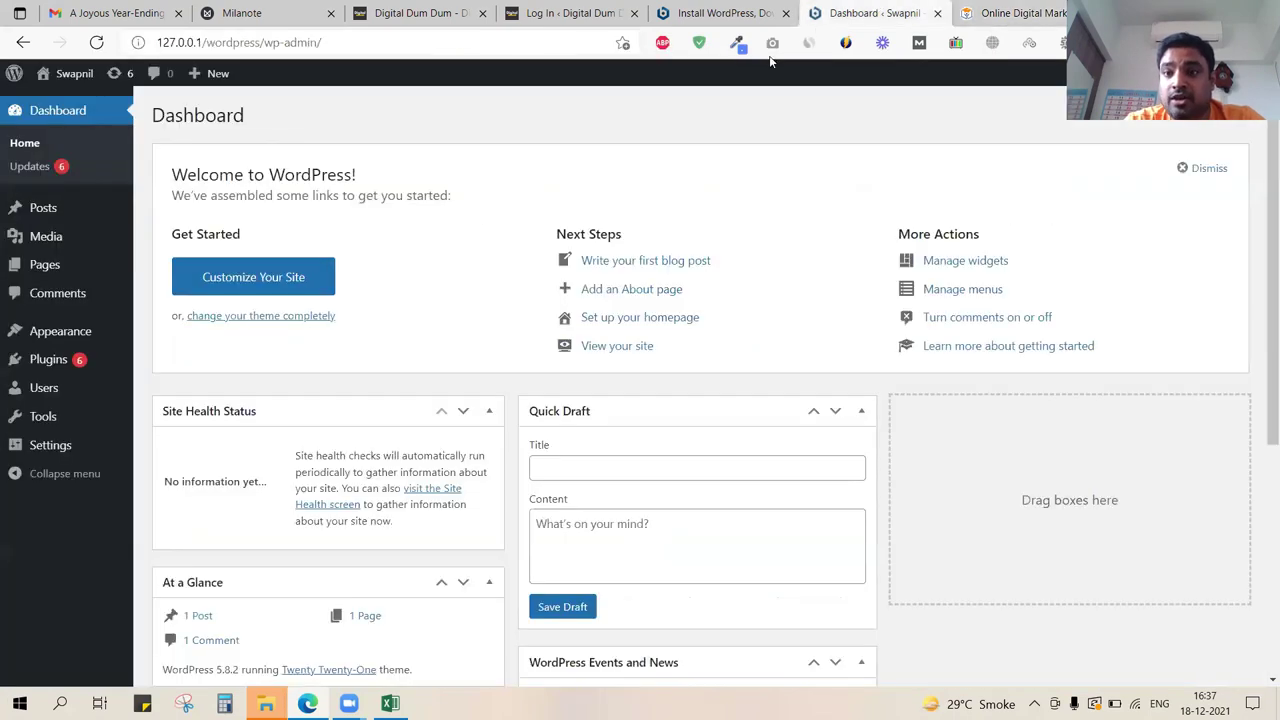
pyautogui.moveTo(85, 328)
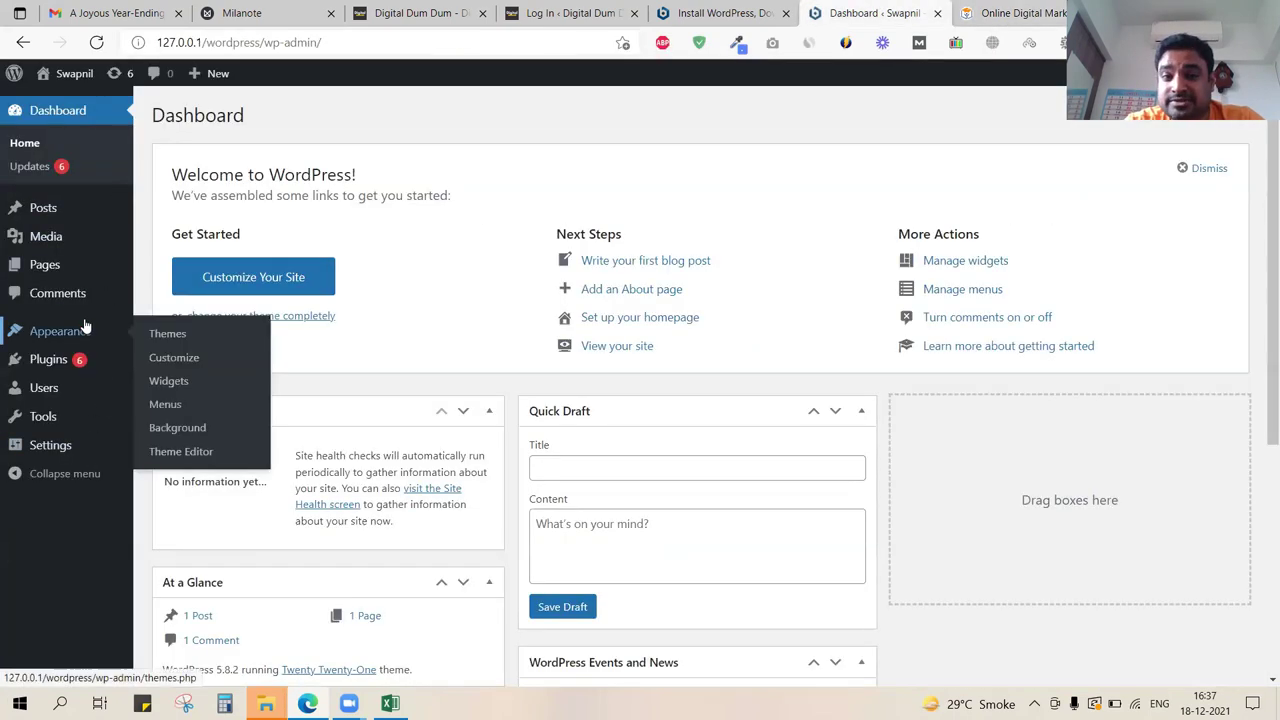